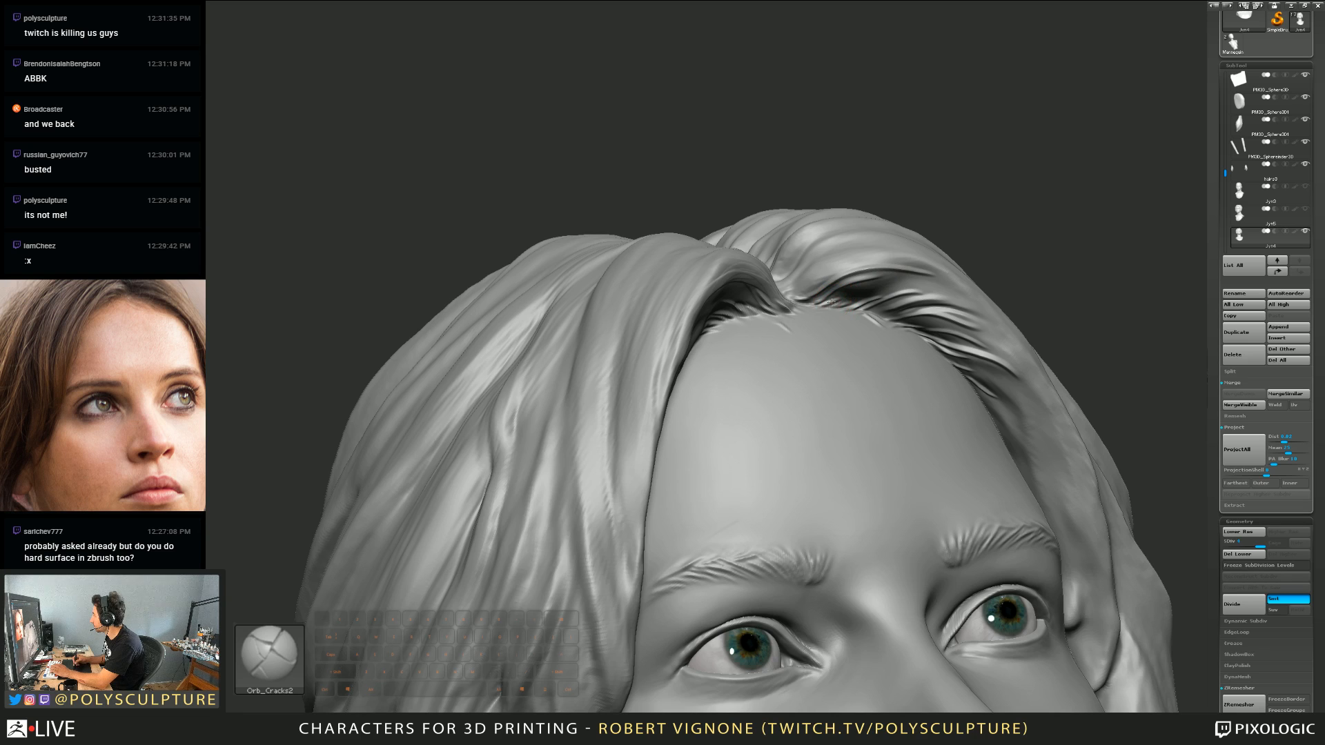
# Step: Sculpt strand grooves into the hair roots on both sides of the centre parting with the Orb_Cracks2 brush
pyautogui.moveTo(849, 299)
pyautogui.keyDown('alt'); pyautogui.mouseDown()
pyautogui.moveTo(965, 281)
pyautogui.moveTo(901, 273)
pyautogui.mouseUp(); pyautogui.keyUp('alt')
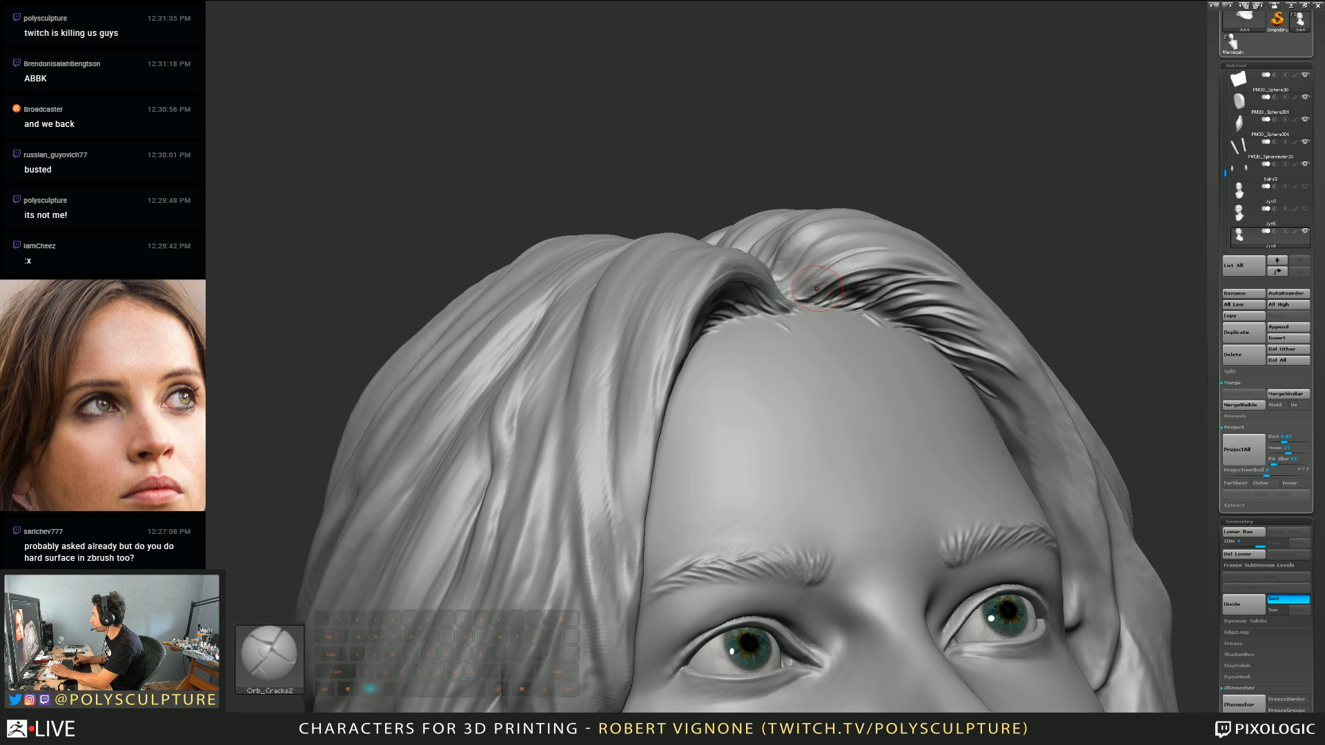
pyautogui.moveTo(941, 253); pyautogui.dragTo(819, 302, button='right')
pyautogui.moveTo(778, 300); pyautogui.dragTo(705, 271)
pyautogui.moveTo(752, 277)
pyautogui.mouseDown(button='right')
pyautogui.moveTo(704, 284)
pyautogui.moveTo(787, 320)
pyautogui.moveTo(776, 277)
pyautogui.mouseUp(button='right')
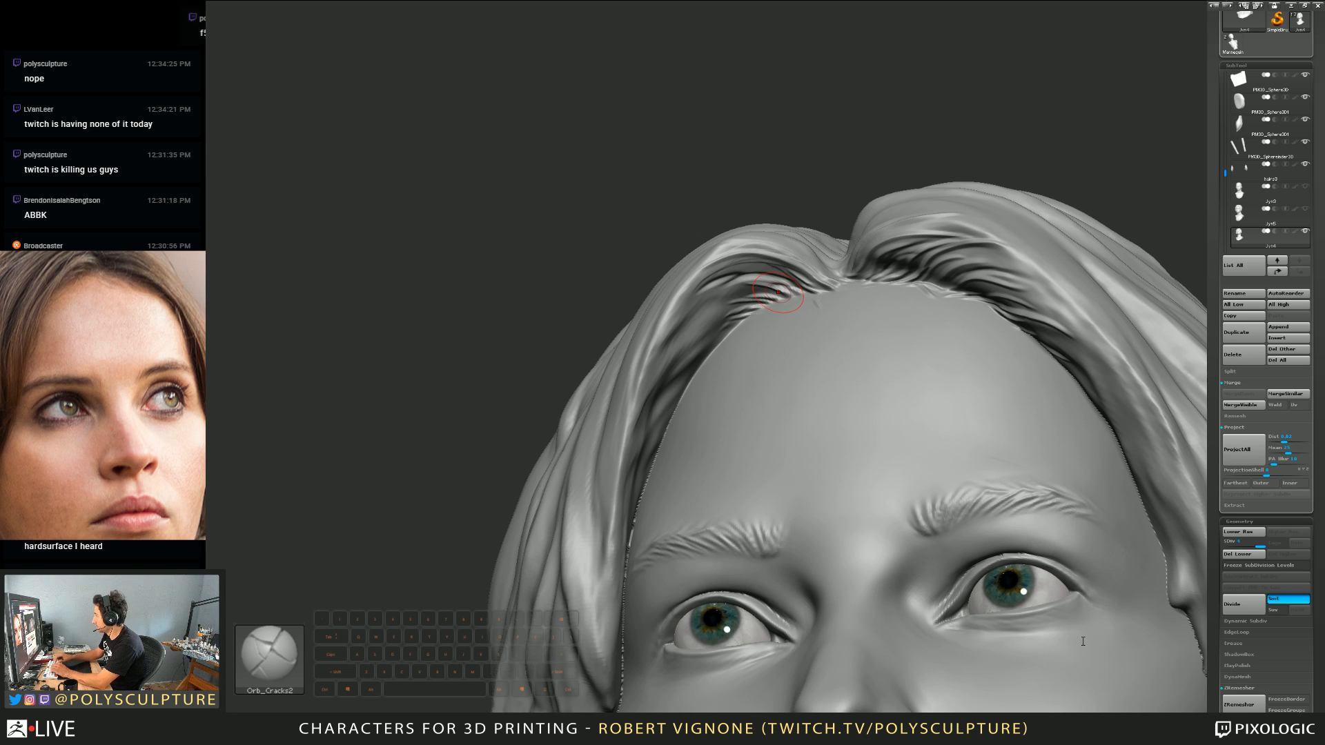
# Step: Adjust the brush size and carve fine strands into the hair roots above the forehead on the character's right side
pyautogui.press('s')
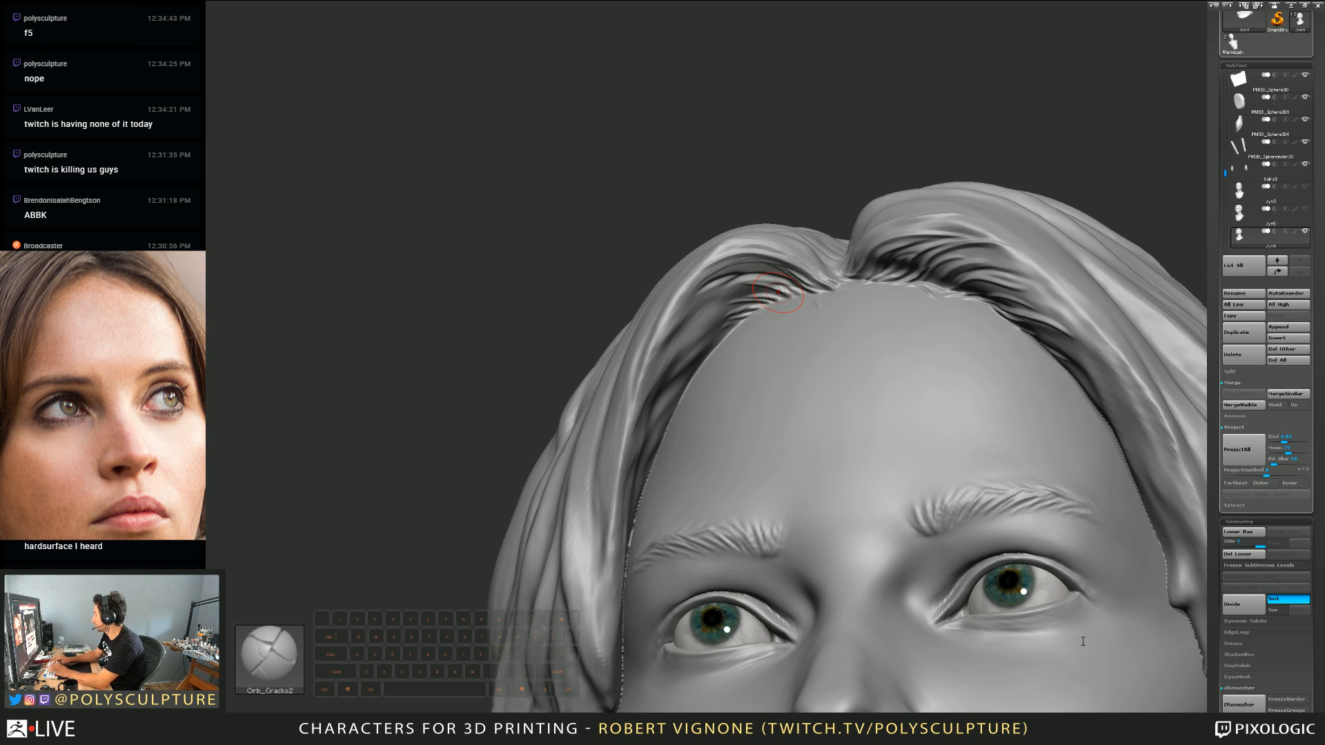
pyautogui.press('Return')
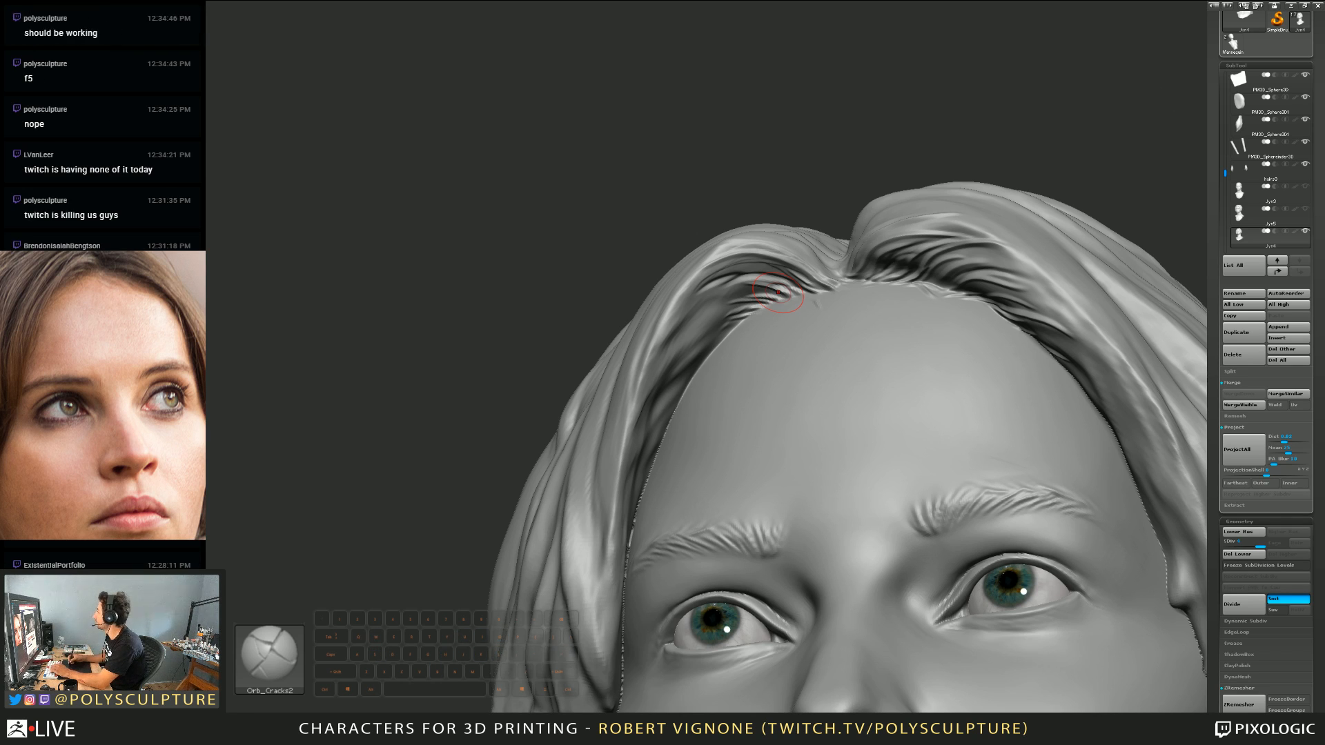
pyautogui.moveTo(778, 292)
pyautogui.mouseDown(button='right')
pyautogui.moveTo(793, 317)
pyautogui.moveTo(770, 308)
pyautogui.mouseUp(button='right')
pyautogui.moveTo(776, 298); pyautogui.dragTo(725, 303)
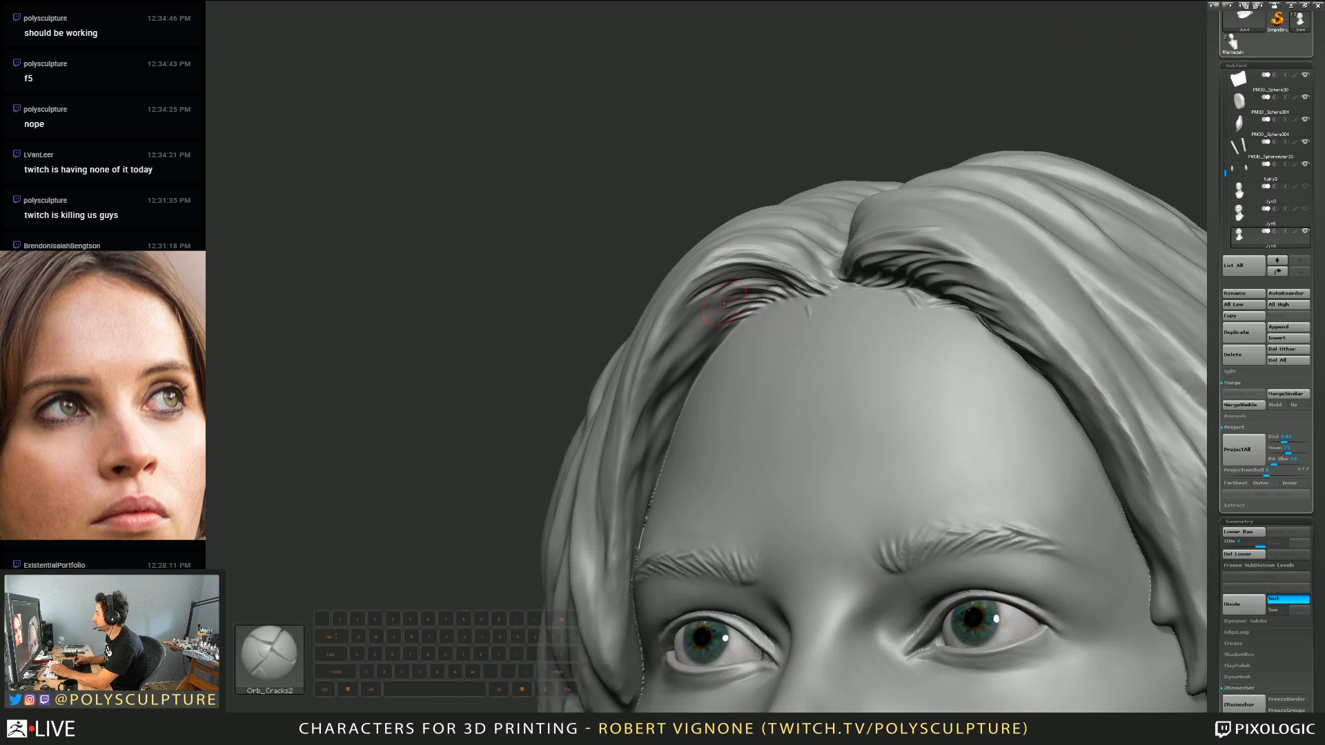
pyautogui.moveTo(746, 302)
pyautogui.mouseDown(button='right')
pyautogui.moveTo(752, 279)
pyautogui.moveTo(764, 290)
pyautogui.mouseUp(button='right')
pyautogui.moveTo(785, 292)
pyautogui.keyDown('alt'); pyautogui.mouseDown()
pyautogui.moveTo(705, 299)
pyautogui.moveTo(665, 338)
pyautogui.moveTo(723, 277)
pyautogui.mouseUp(); pyautogui.keyUp('alt')
pyautogui.press('s')
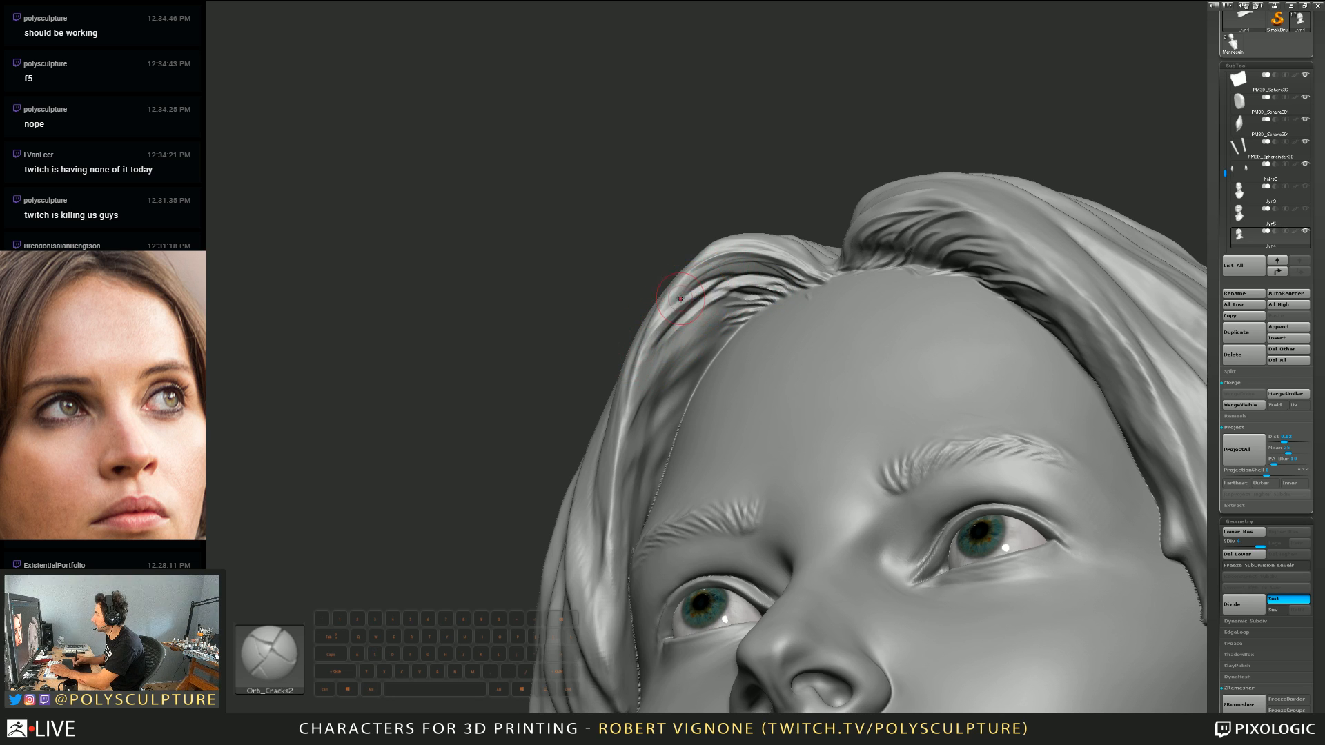
# Step: Resize the brush and continue the strand grooves along the outer hair lock down towards the character's right temple
pyautogui.moveTo(659, 310); pyautogui.dragTo(677, 320, button='right')
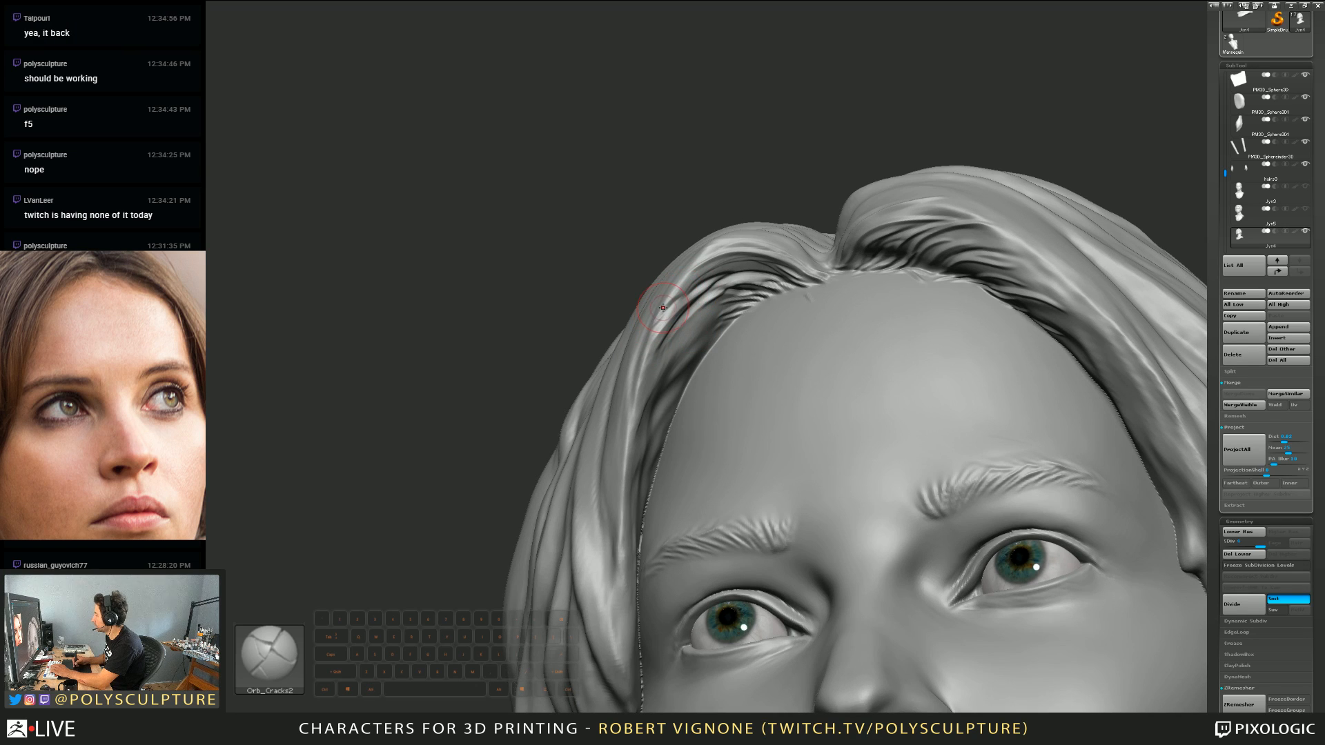
pyautogui.press('s')
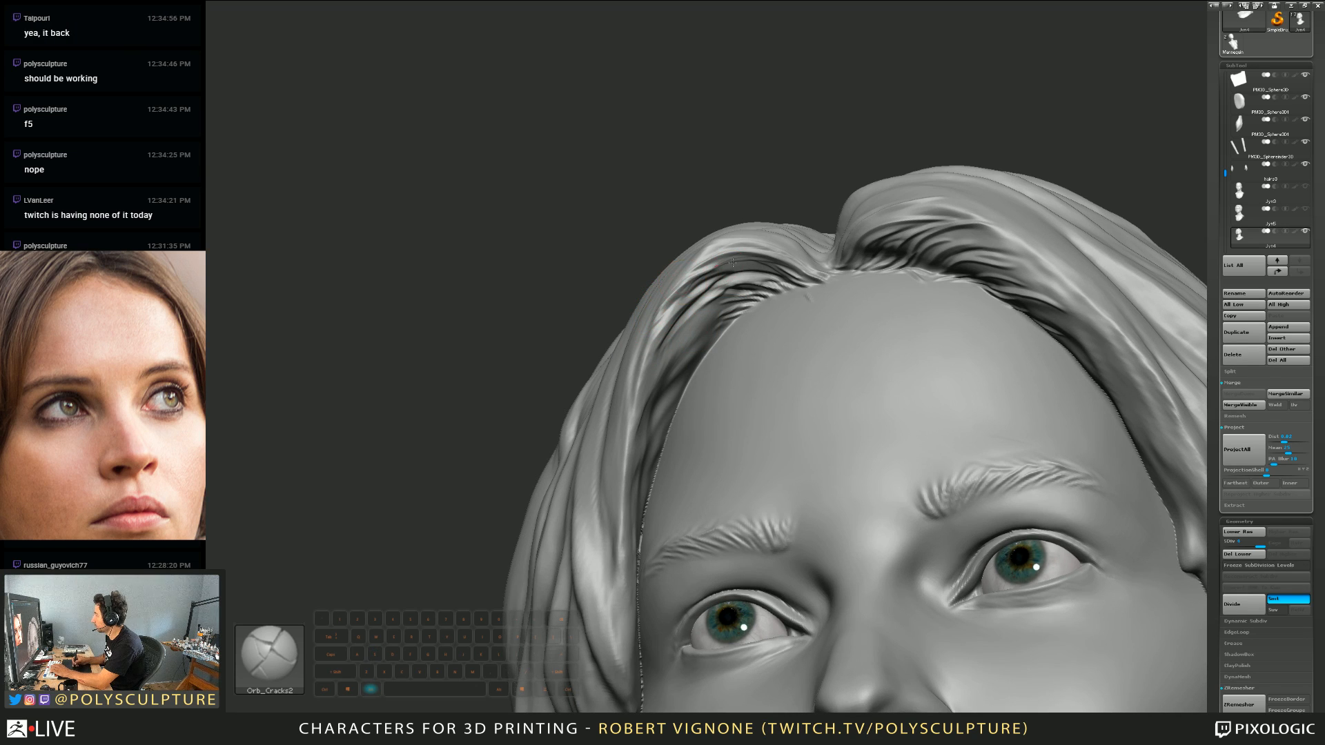
pyautogui.press('shift')
pyautogui.moveTo(804, 281)
pyautogui.keyDown('alt'); pyautogui.mouseDown()
pyautogui.moveTo(720, 275)
pyautogui.moveTo(806, 283)
pyautogui.mouseUp(); pyautogui.keyUp('alt')
pyautogui.moveTo(806, 282); pyautogui.dragTo(714, 336, button='right')
pyautogui.moveTo(680, 371)
pyautogui.mouseDown()
pyautogui.moveTo(721, 345)
pyautogui.moveTo(652, 388)
pyautogui.mouseUp()
pyautogui.moveTo(662, 393)
pyautogui.mouseDown(button='right')
pyautogui.moveTo(635, 400)
pyautogui.moveTo(673, 329)
pyautogui.mouseUp(button='right')
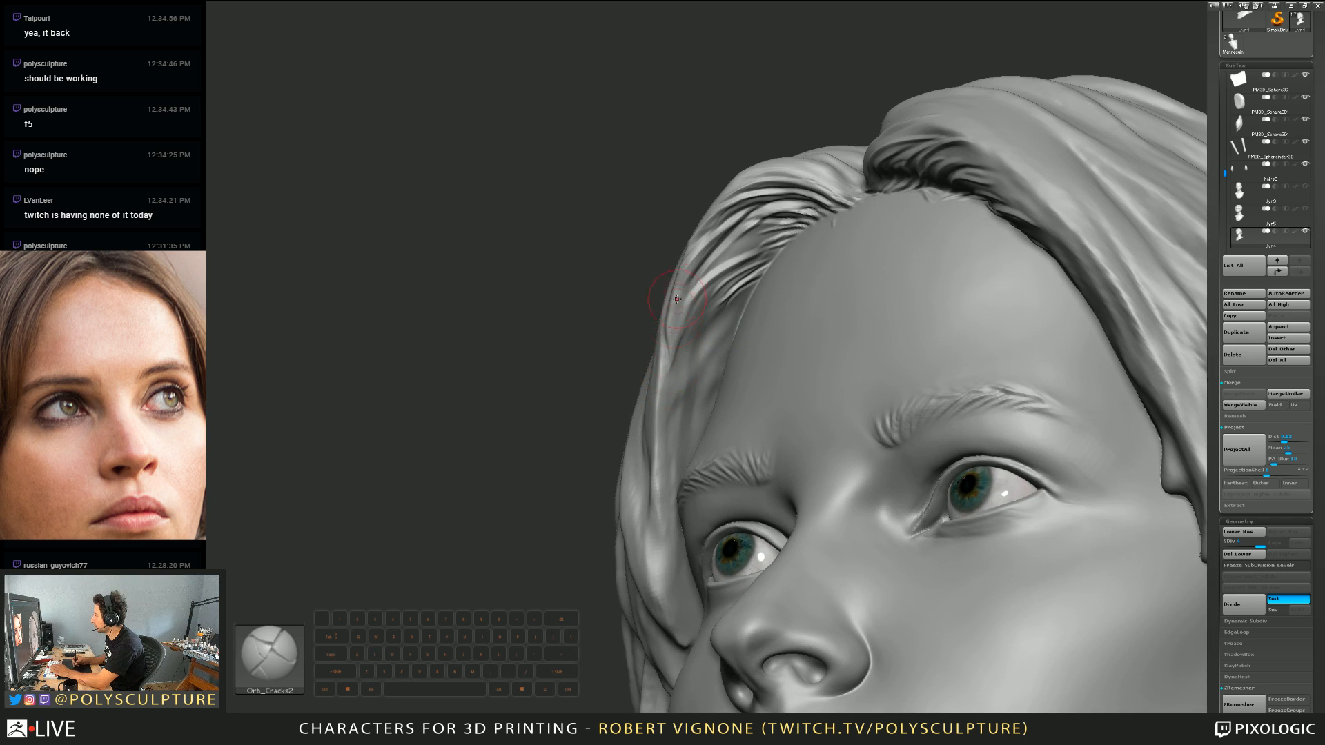
pyautogui.moveTo(669, 318); pyautogui.dragTo(667, 392)
pyautogui.moveTo(671, 379); pyautogui.dragTo(673, 357, button='right')
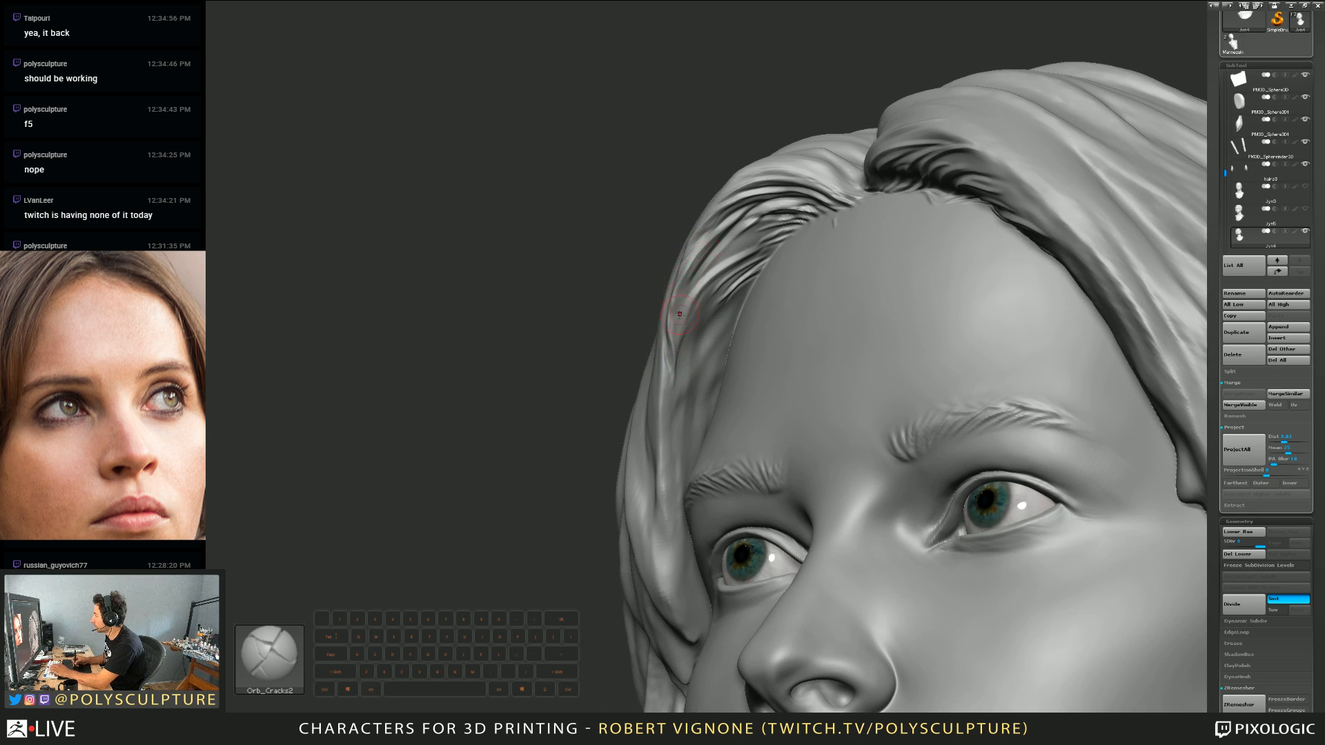
# Step: Soften the hair roots on the character's right side with Smooth and carve finer strands towards the parting with a smaller brush
pyautogui.moveTo(717, 255); pyautogui.dragTo(714, 263, button='right')
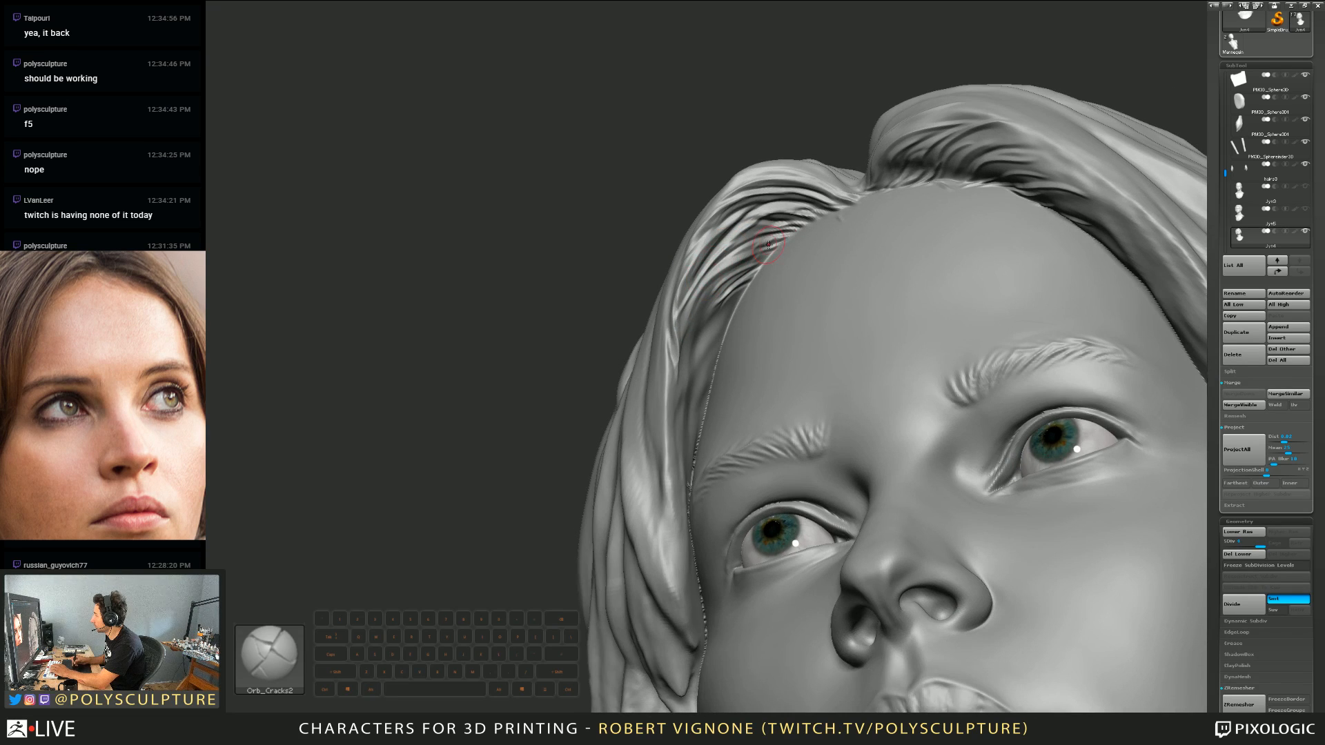
pyautogui.press('shift')
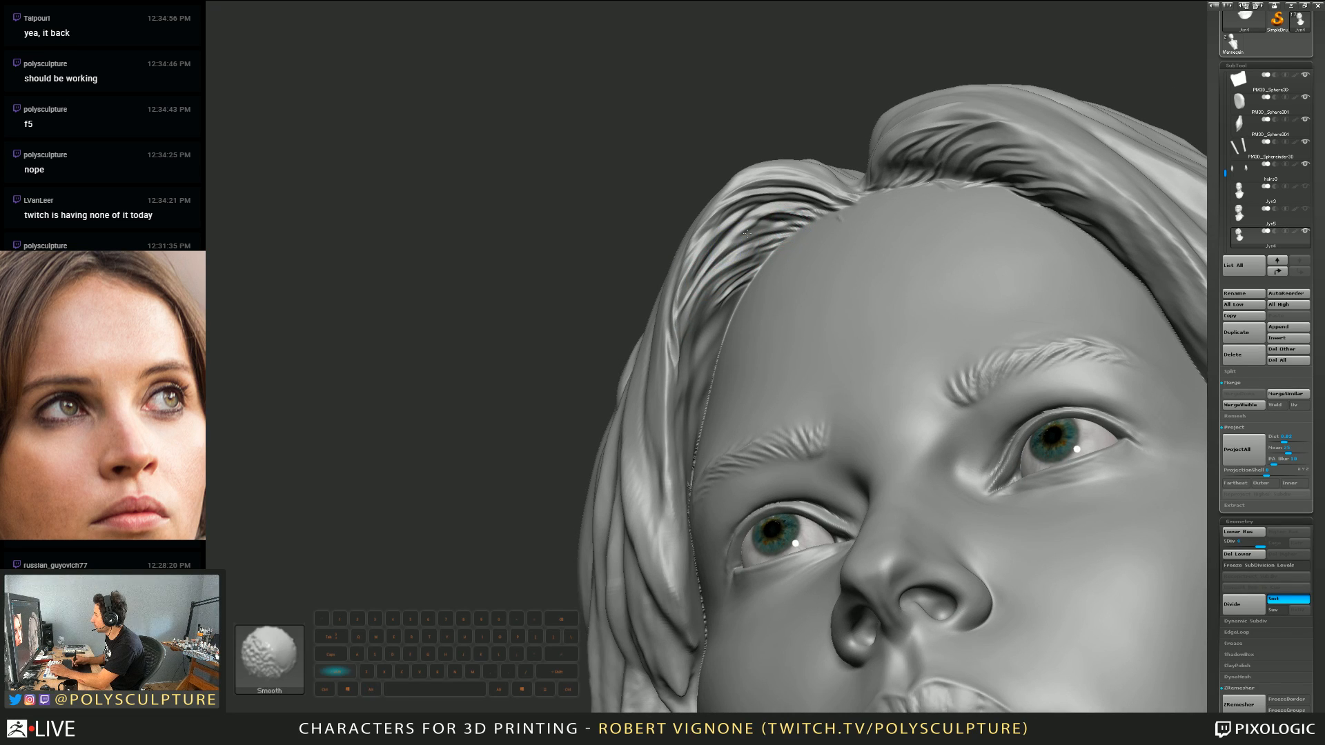
pyautogui.press('alt')
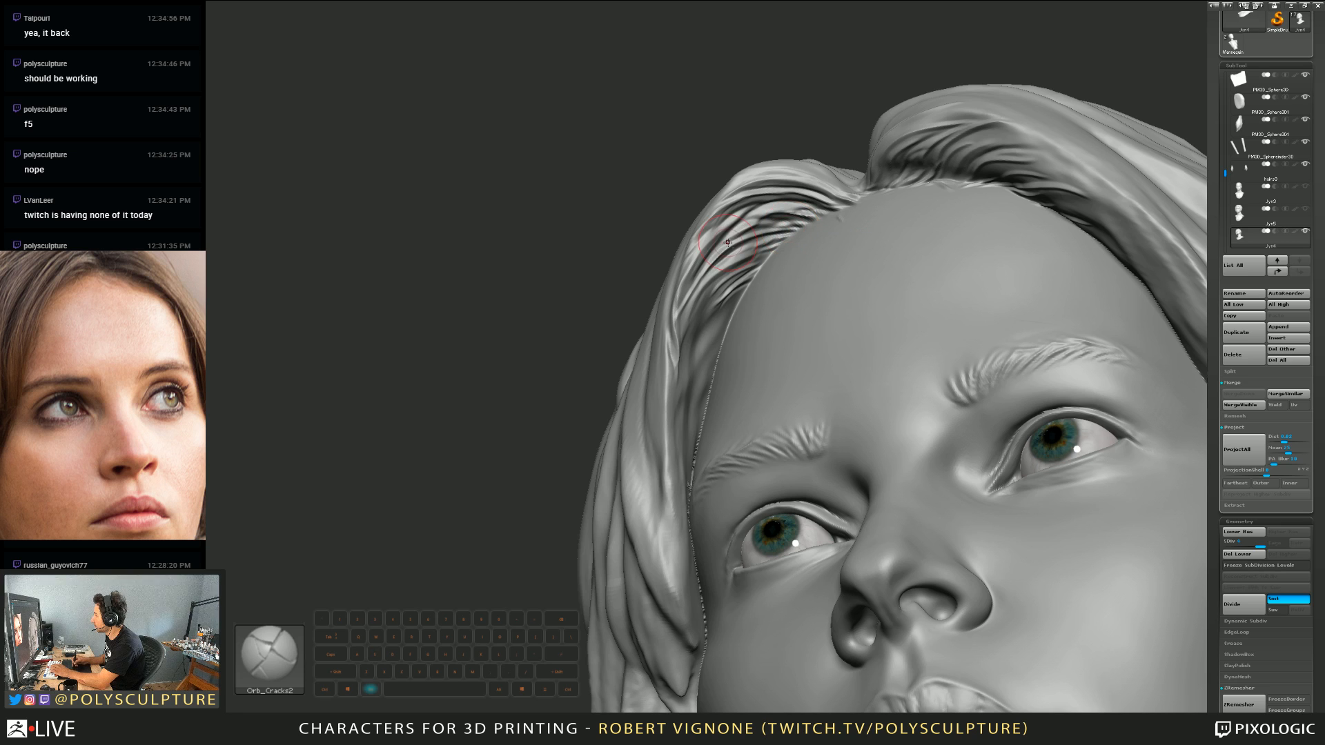
pyautogui.press('shift')
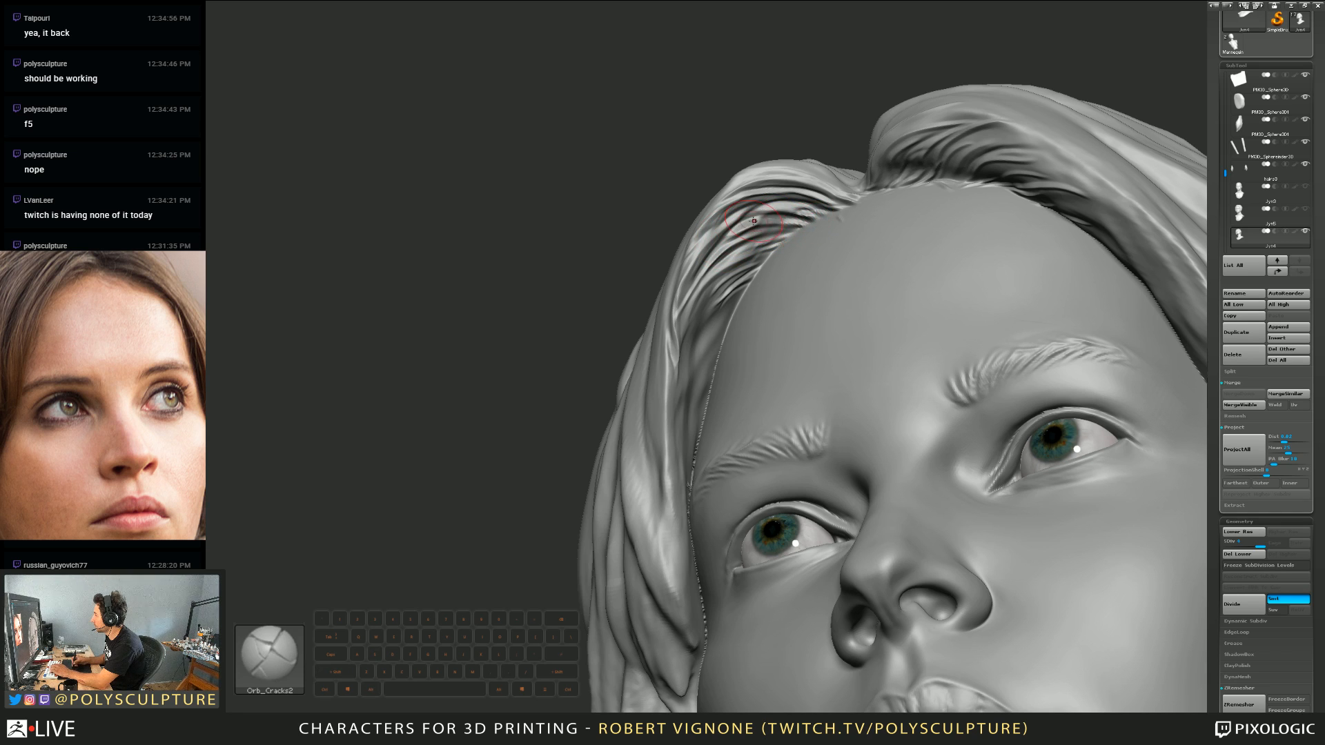
pyautogui.press('[')
pyautogui.moveTo(784, 216); pyautogui.dragTo(875, 205)
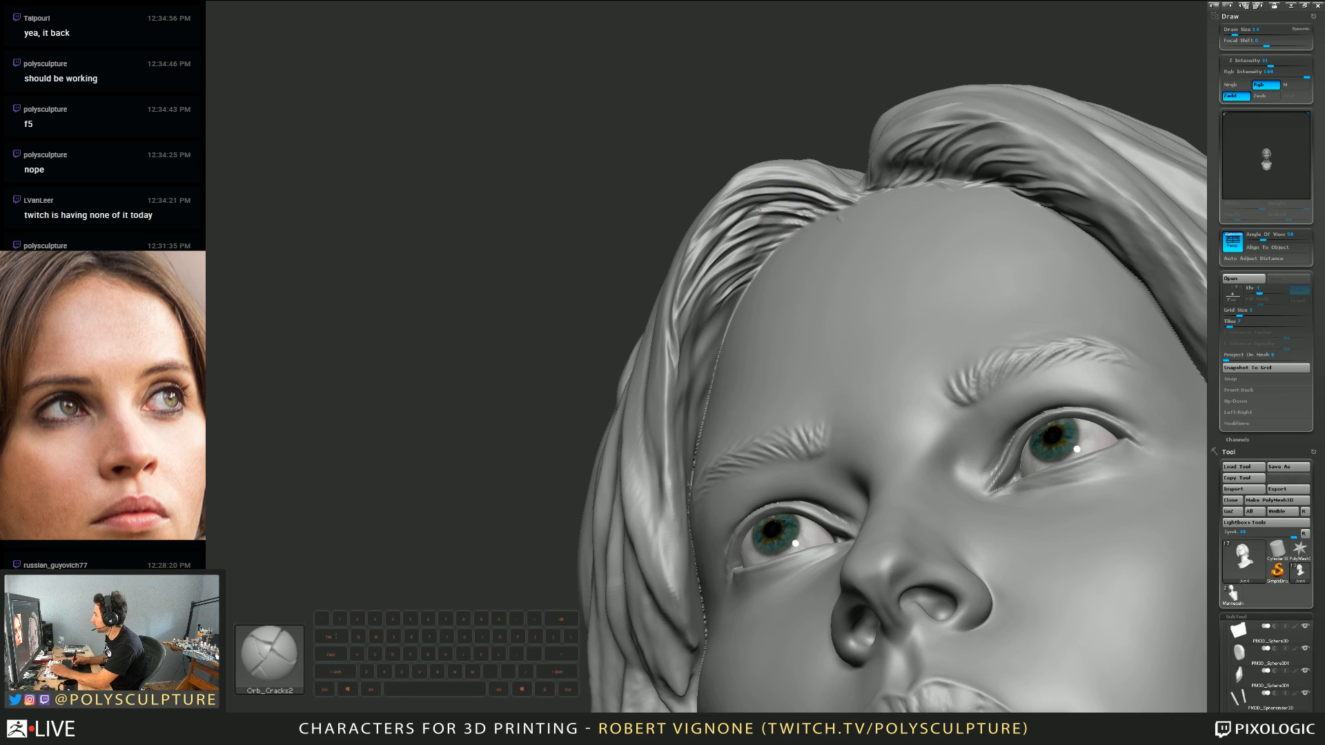
# Step: Remove the Draw palette from the tray and carve another strand along the character's right hairline
pyautogui.click(1313, 17)
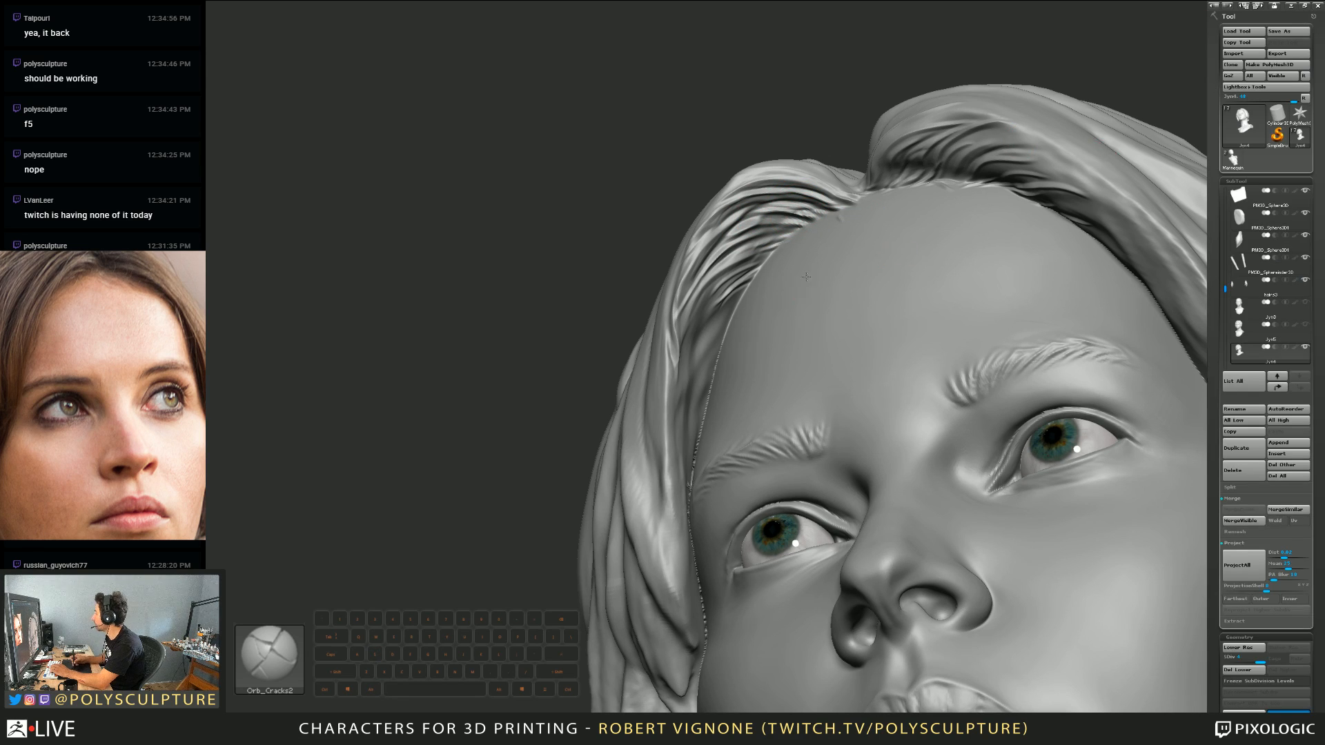
pyautogui.moveTo(806, 276); pyautogui.dragTo(738, 263, button='right')
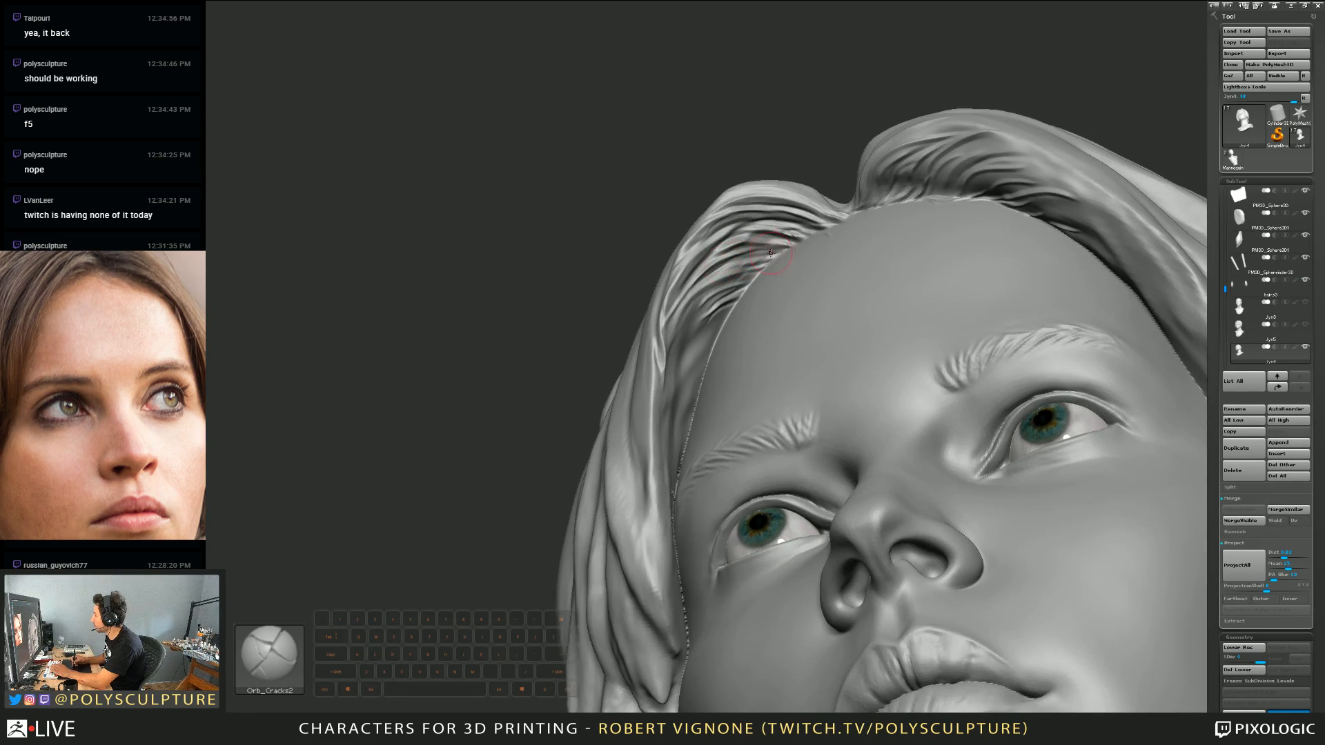
pyautogui.moveTo(723, 266); pyautogui.dragTo(772, 248)
pyautogui.moveTo(697, 275)
pyautogui.mouseDown(button='right')
pyautogui.moveTo(718, 442)
pyautogui.moveTo(714, 365)
pyautogui.moveTo(787, 264)
pyautogui.moveTo(793, 387)
pyautogui.mouseUp(button='right')
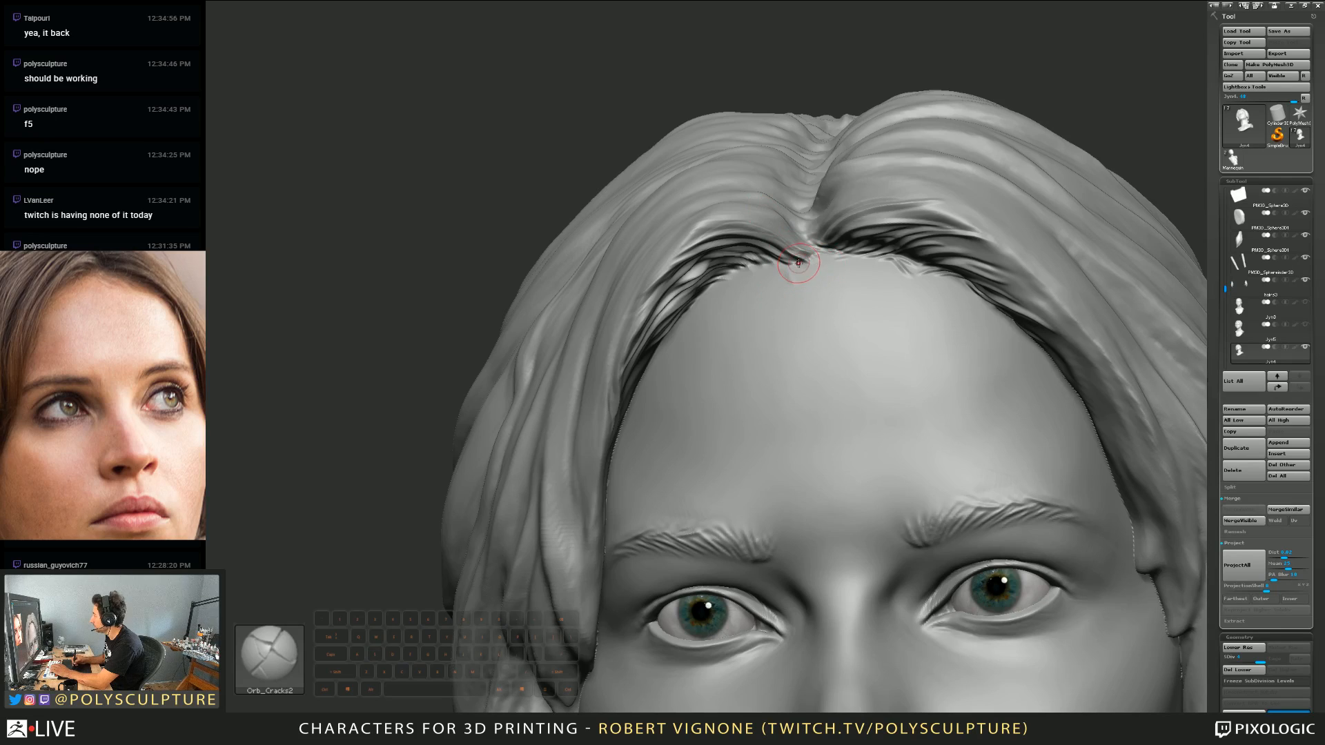
# Step: Add fine loose hairs on the forehead's edge below the parting and sculpt strands over the character's right hairline with inverted strokes
pyautogui.moveTo(793, 271)
pyautogui.mouseDown()
pyautogui.moveTo(791, 259)
pyautogui.moveTo(819, 261)
pyautogui.moveTo(766, 270)
pyautogui.mouseUp()
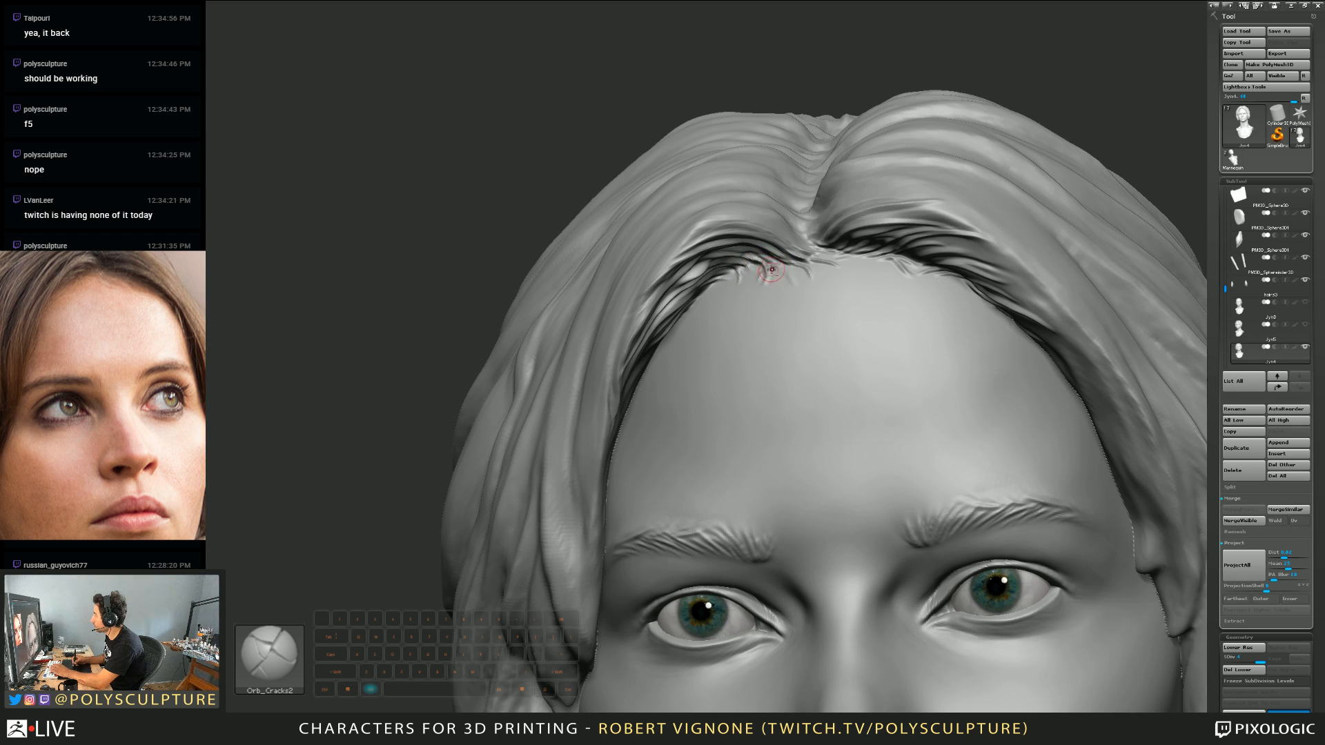
pyautogui.moveTo(809, 252); pyautogui.dragTo(804, 272, button='right')
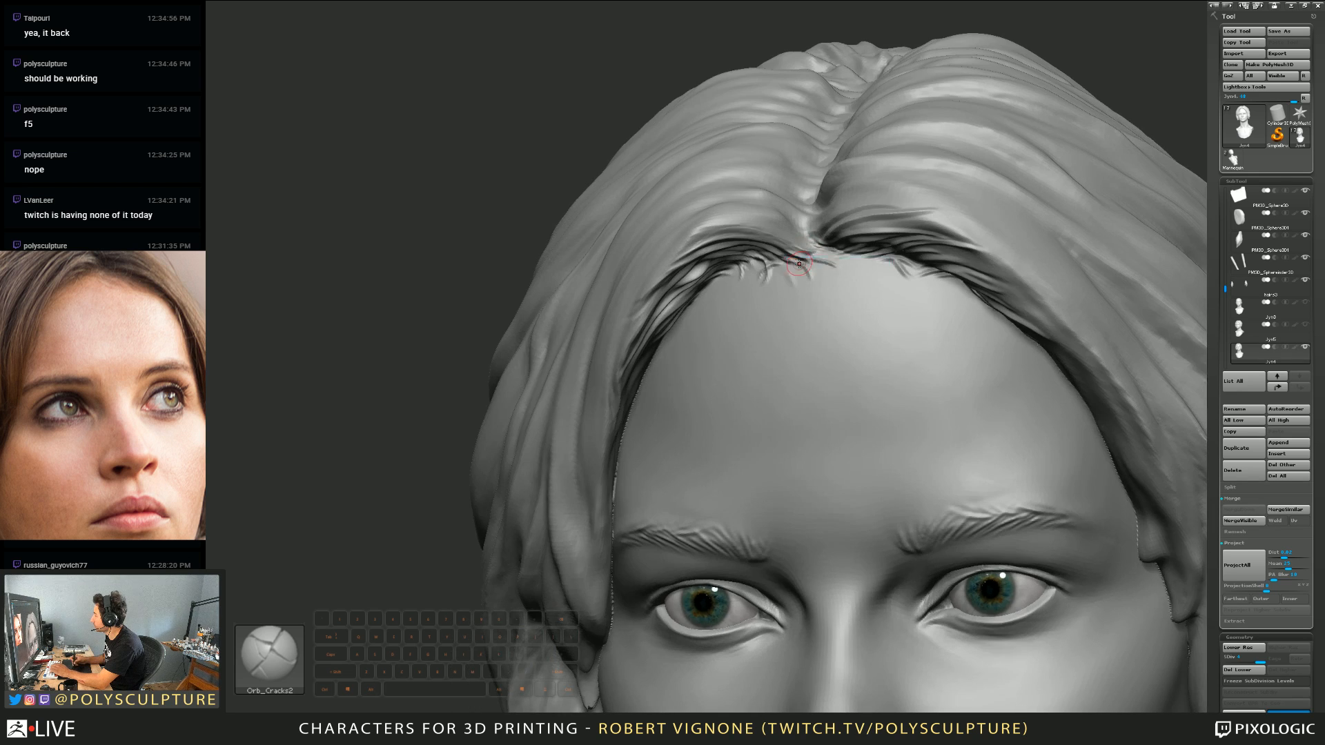
pyautogui.keyDown('alt'); pyautogui.moveTo(814, 250); pyautogui.dragTo(701, 229); pyautogui.keyUp('alt')
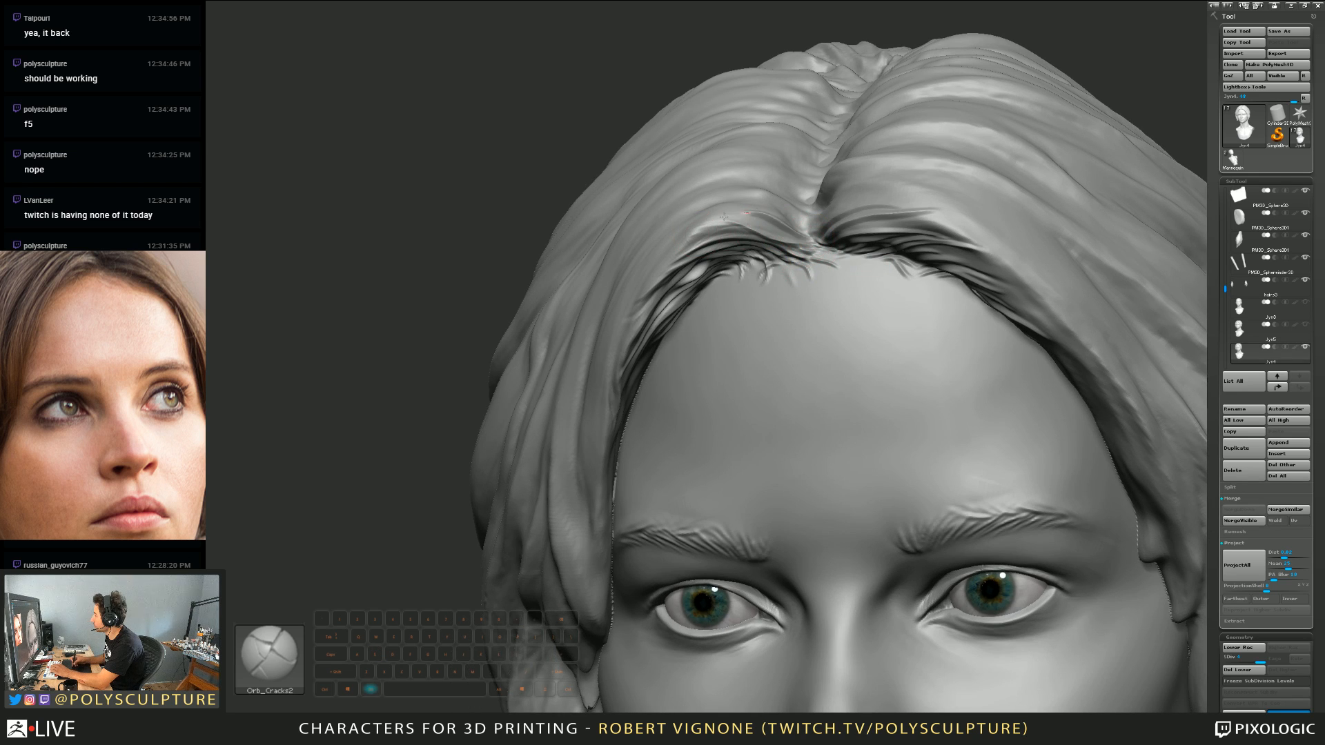
pyautogui.moveTo(733, 234); pyautogui.dragTo(730, 222, button='right')
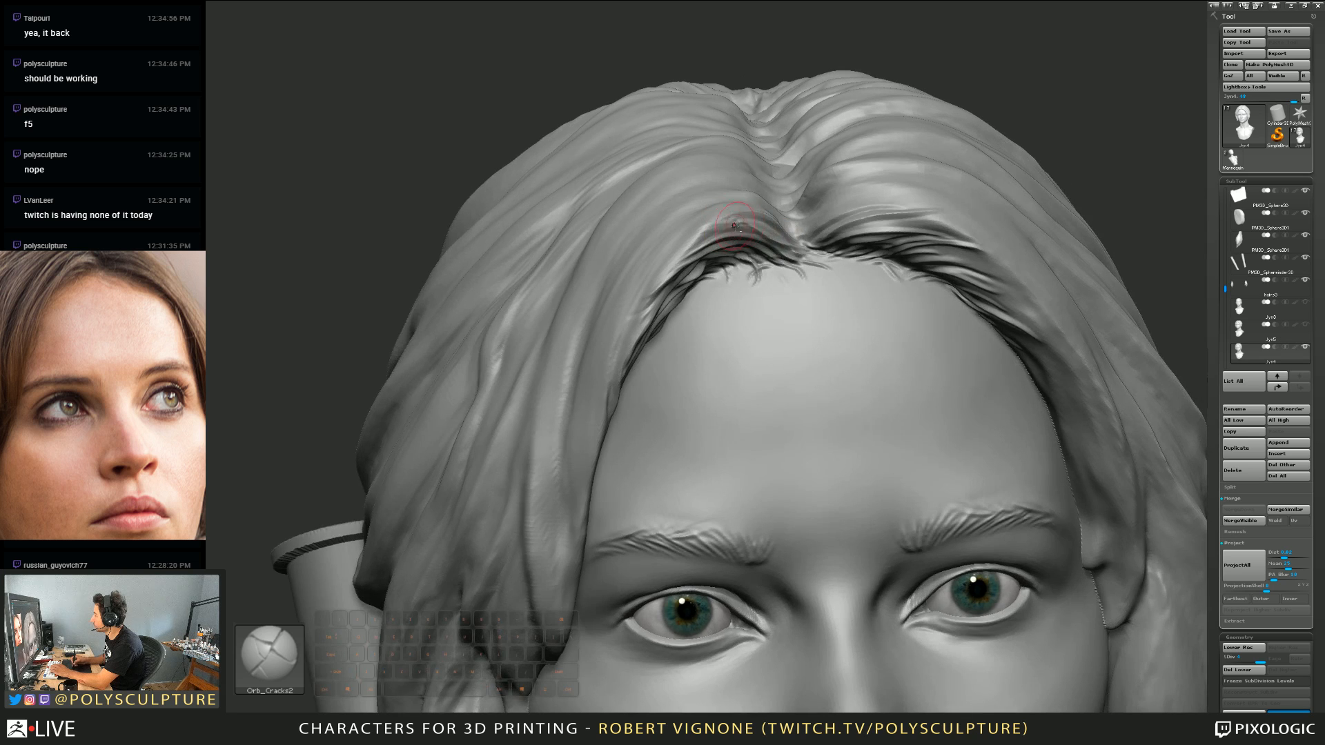
pyautogui.keyDown('alt'); pyautogui.moveTo(751, 227); pyautogui.dragTo(692, 244); pyautogui.keyUp('alt')
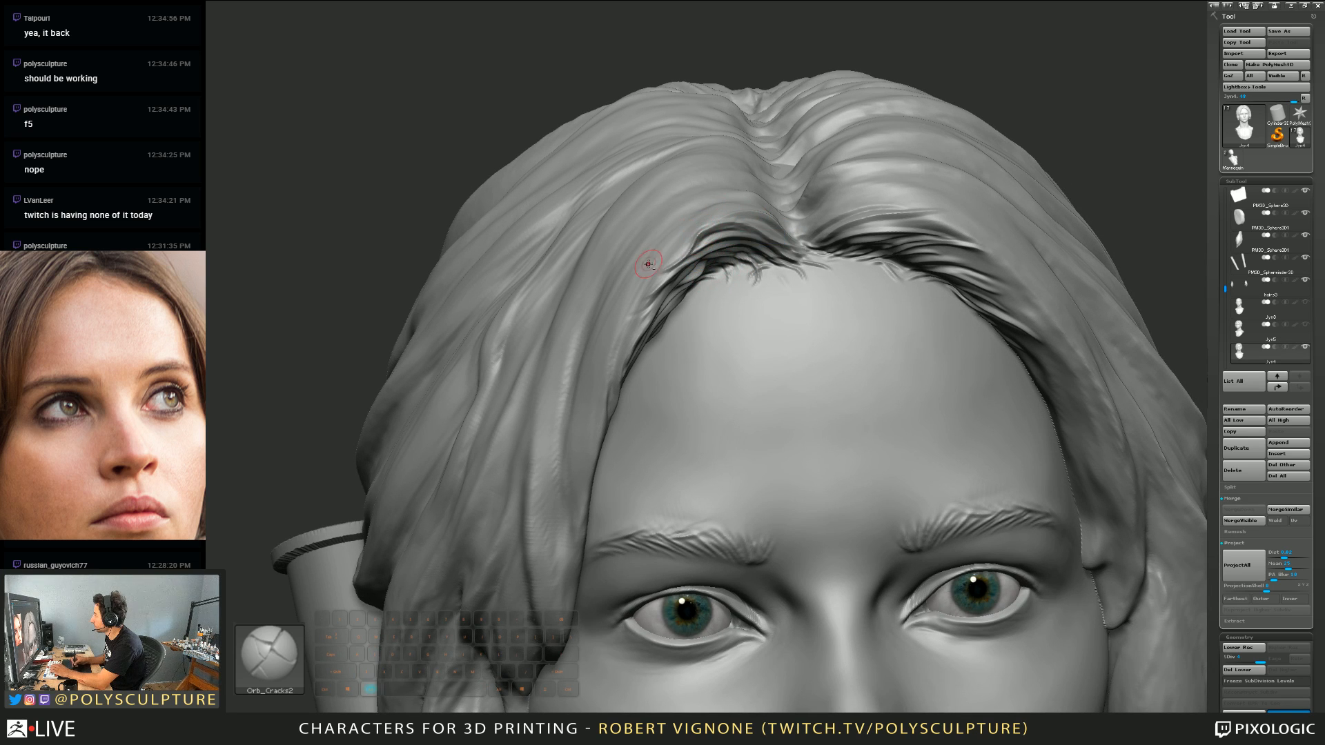
pyautogui.keyDown('alt'); pyautogui.moveTo(666, 262); pyautogui.dragTo(660, 214, button='right'); pyautogui.keyUp('alt')
# Step: Try carving a long strand groove from the parting down the character's left hairline, and undo the strokes
pyautogui.moveTo(800, 241); pyautogui.dragTo(776, 255, button='right')
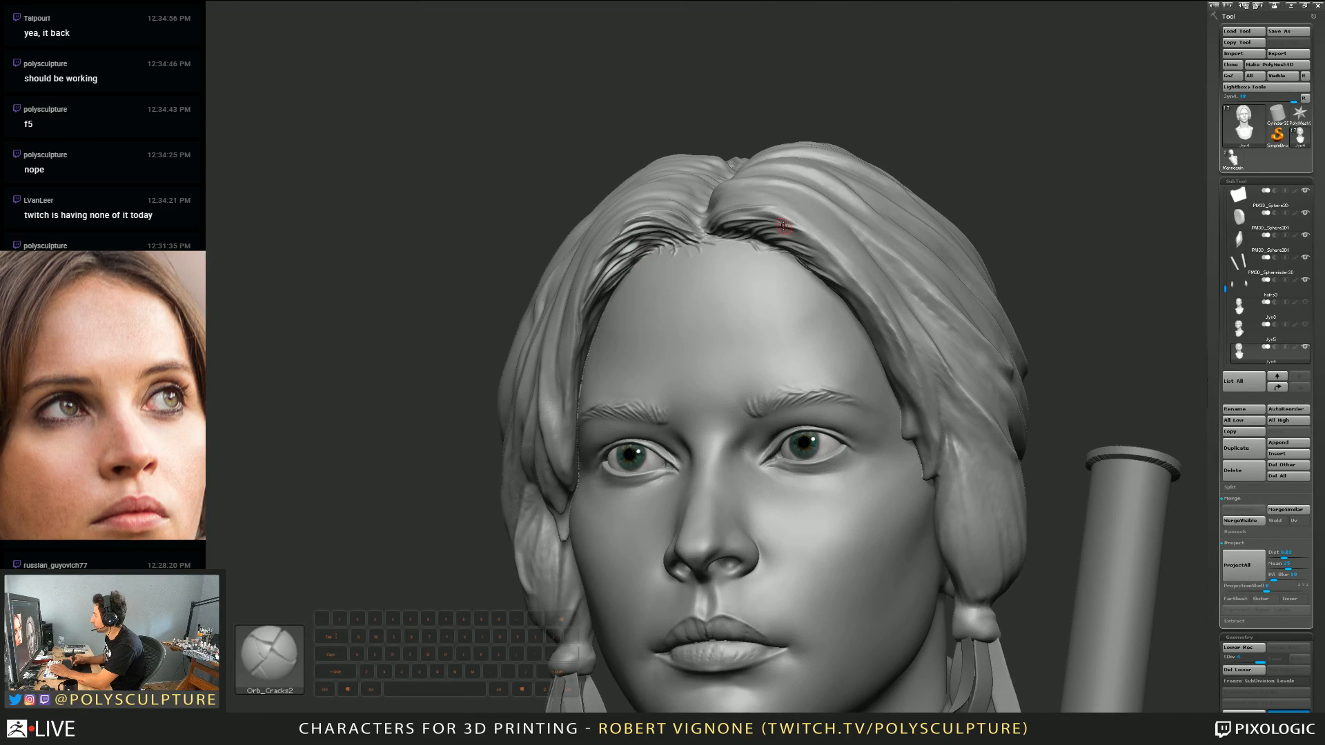
pyautogui.press('s')
pyautogui.moveTo(780, 233); pyautogui.dragTo(890, 310)
pyautogui.hotkey('ctrl', 'z')
pyautogui.press('s')
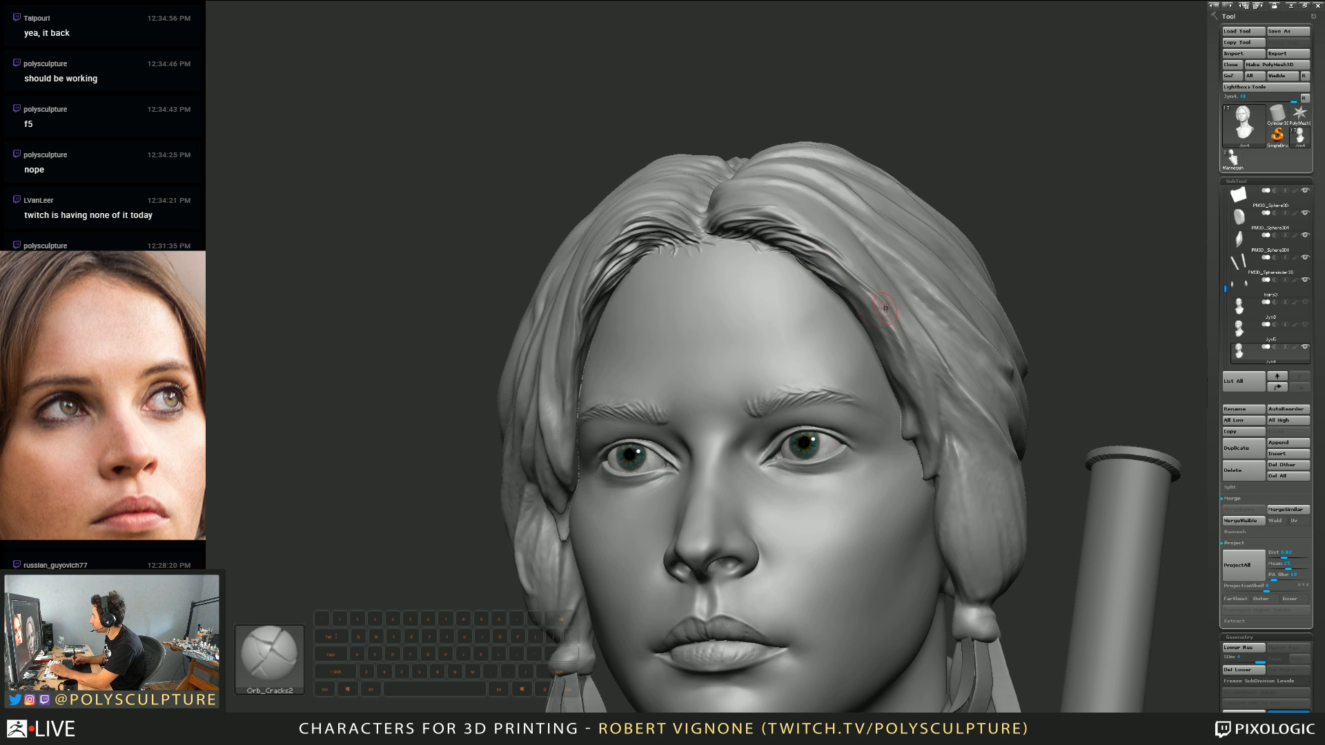
pyautogui.moveTo(885, 308); pyautogui.dragTo(840, 261, button='right')
pyautogui.hotkey('ctrl', 'z')
pyautogui.hotkey('ctrl', 'z')
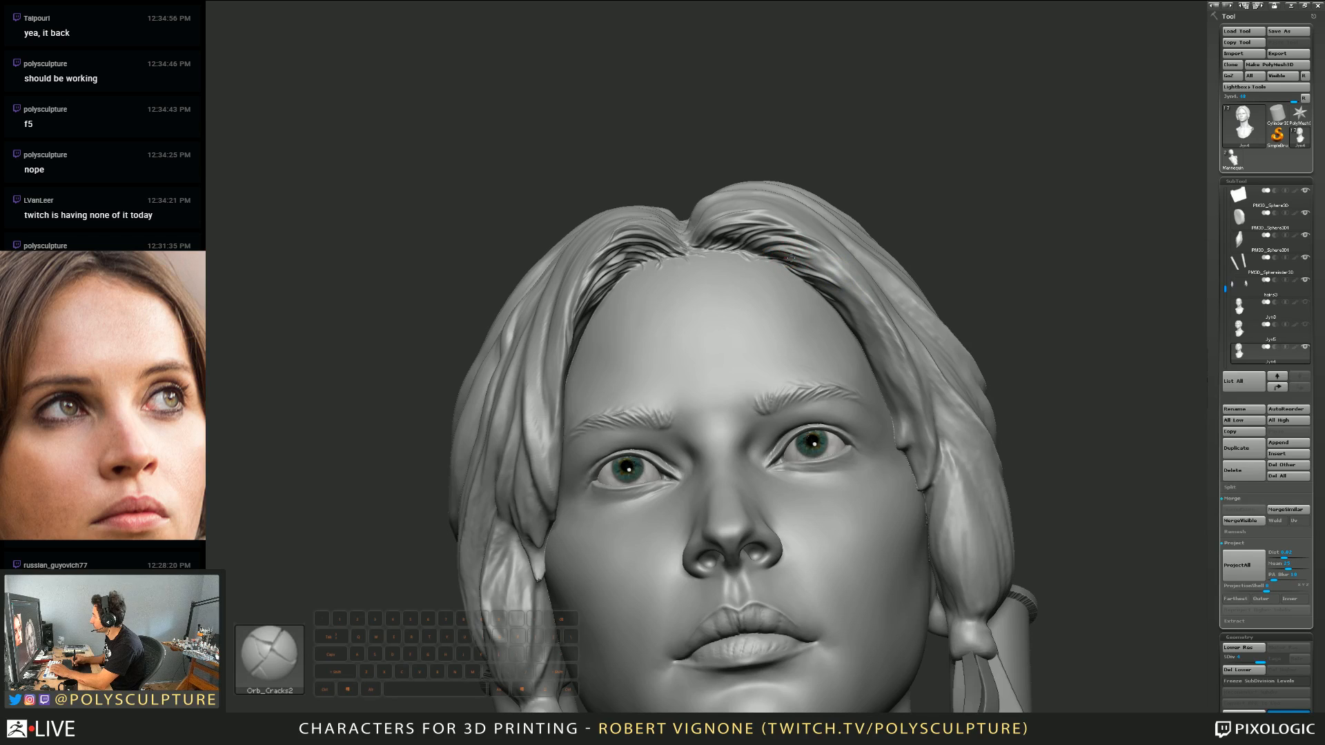
# Step: Adjust the Draw Size of the Orb_Cracks2 brush for detailing the hair at the front of the parting
pyautogui.press('s')
pyautogui.press('space')
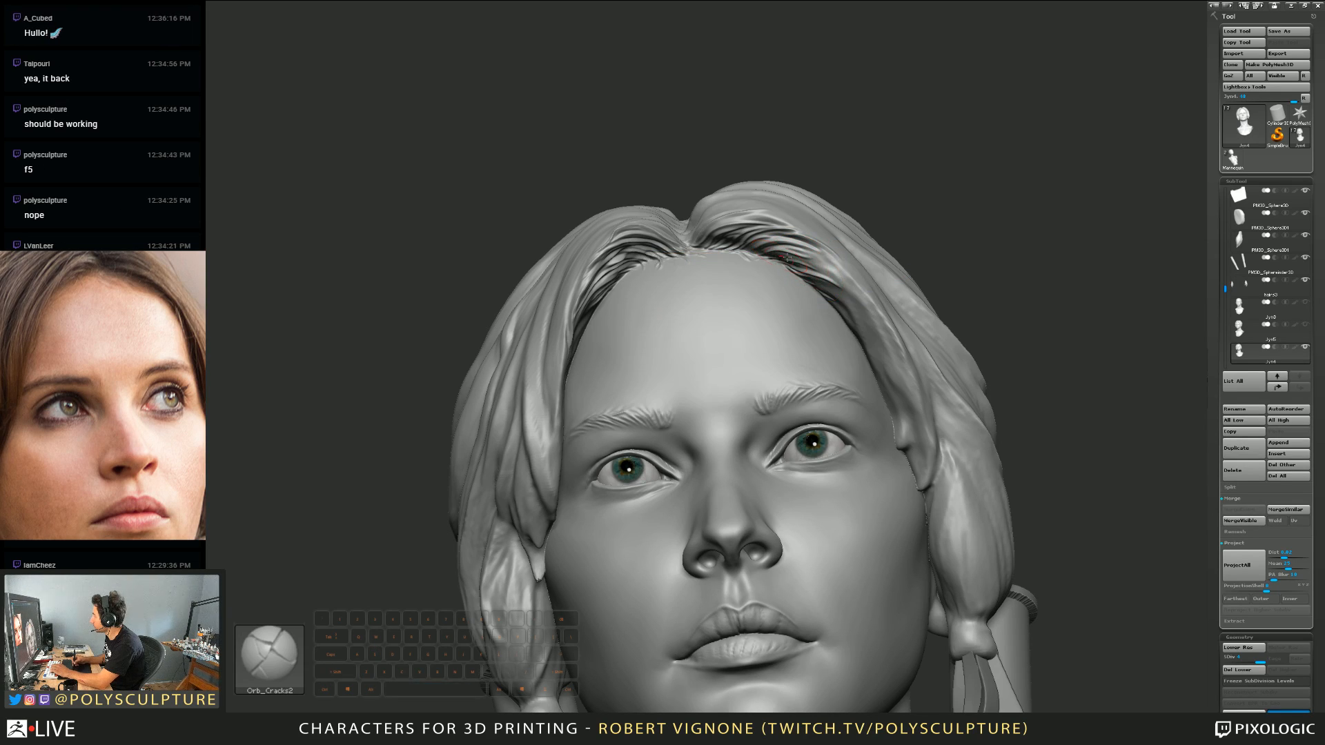
pyautogui.press('s')
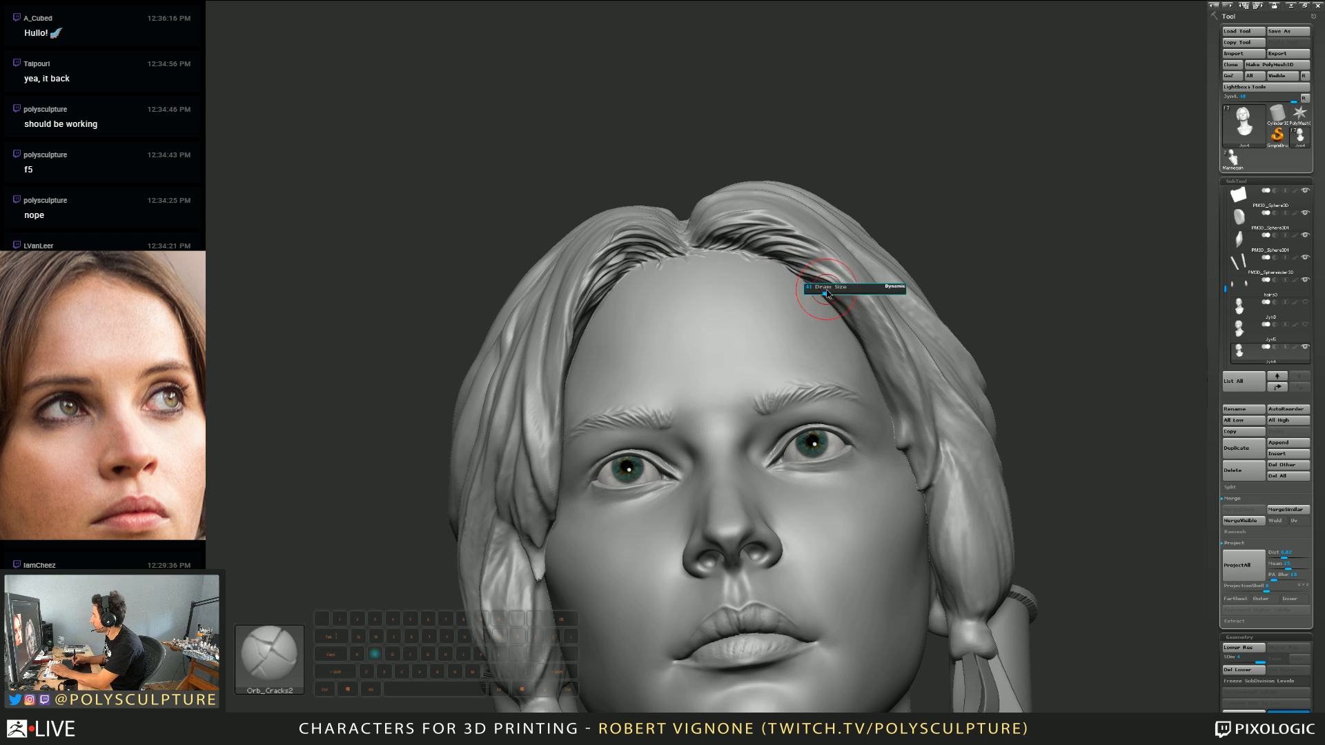
pyautogui.keyDown('alt'); pyautogui.moveTo(872, 328); pyautogui.dragTo(983, 318, button='right'); pyautogui.keyUp('alt')
pyautogui.moveTo(733, 233)
pyautogui.keyDown('alt'); pyautogui.mouseDown(button='right')
pyautogui.moveTo(713, 325)
pyautogui.moveTo(749, 246)
pyautogui.moveTo(728, 231)
pyautogui.moveTo(786, 250)
pyautogui.moveTo(737, 266)
pyautogui.mouseUp(button='right'); pyautogui.keyUp('alt')
pyautogui.press('s')
pyautogui.press('s')
pyautogui.keyDown('alt'); pyautogui.moveTo(858, 245); pyautogui.dragTo(725, 252, button='right'); pyautogui.keyUp('alt')
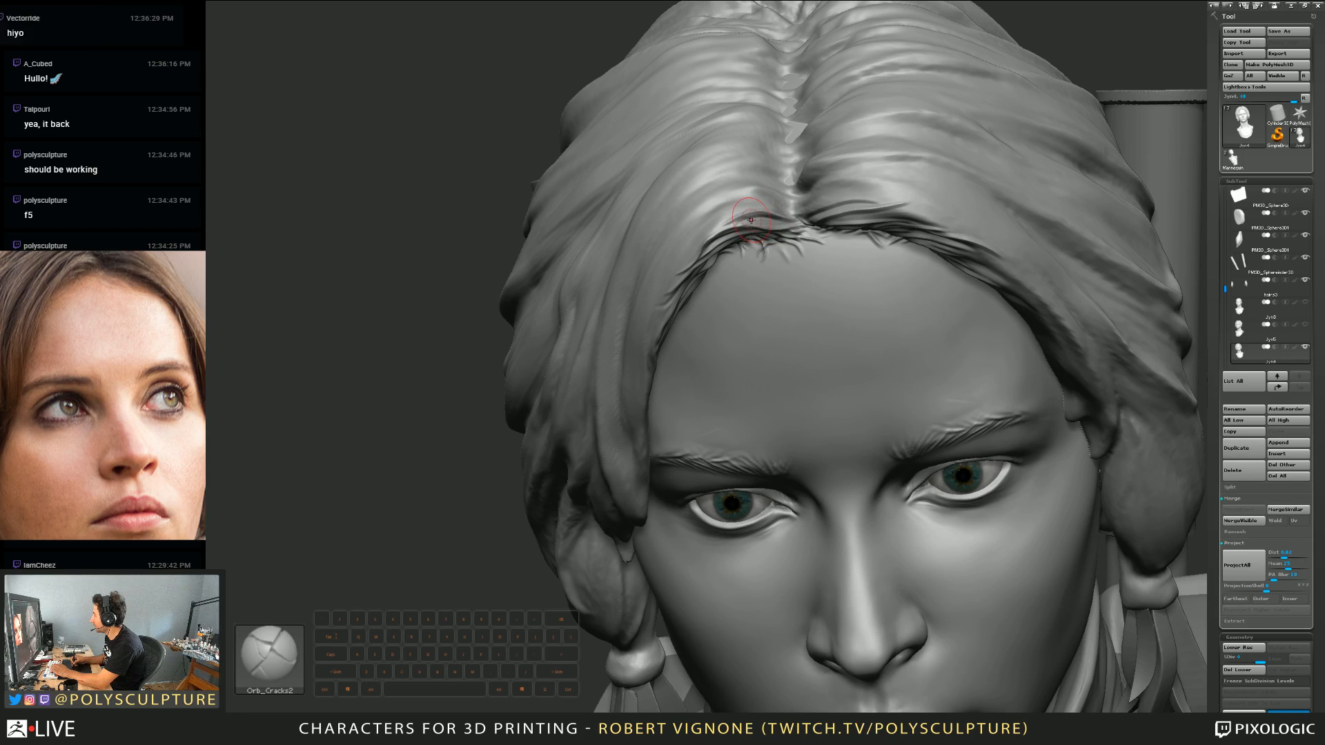
# Step: Sculpt strands sweeping from the front of the parting over the character's right hairline with inverted Orb_Cracks2 strokes
pyautogui.moveTo(786, 210); pyautogui.dragTo(556, 481, button='right')
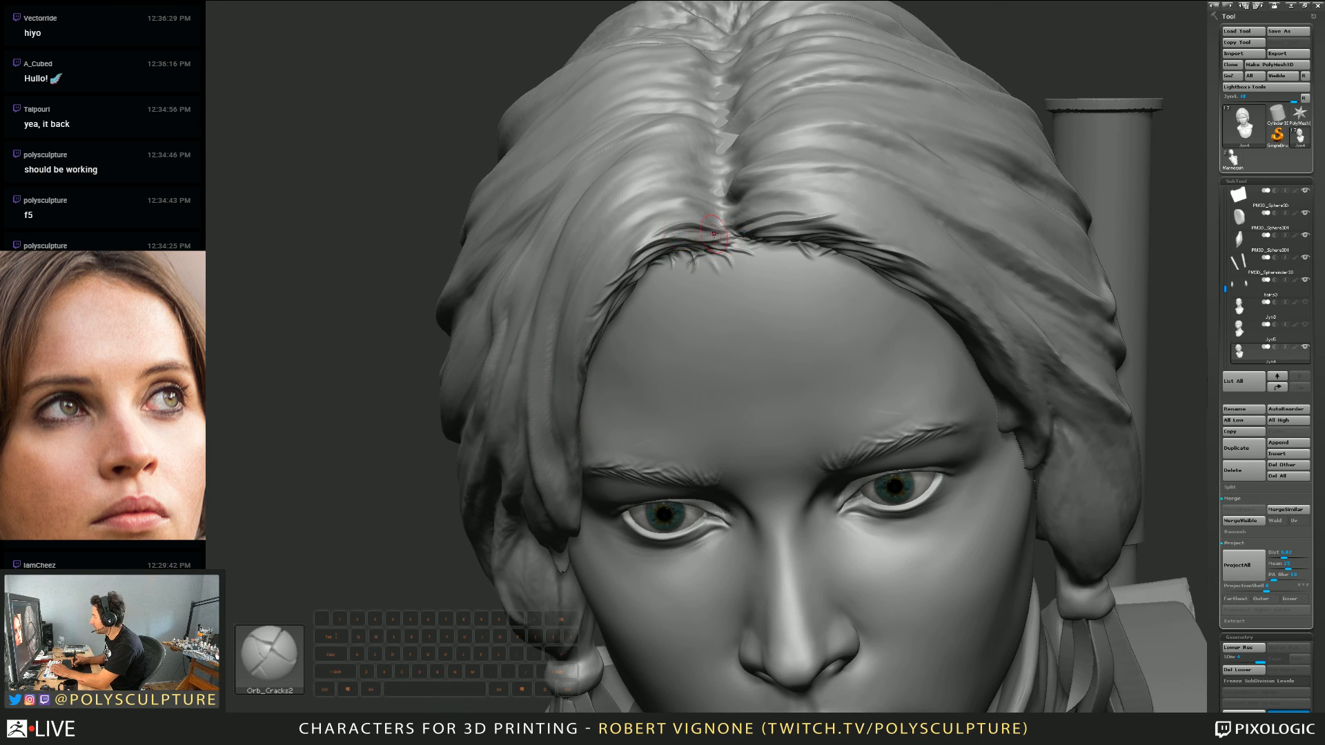
pyautogui.moveTo(709, 237)
pyautogui.mouseDown(button='right')
pyautogui.moveTo(766, 222)
pyautogui.moveTo(730, 228)
pyautogui.moveTo(765, 210)
pyautogui.mouseUp(button='right')
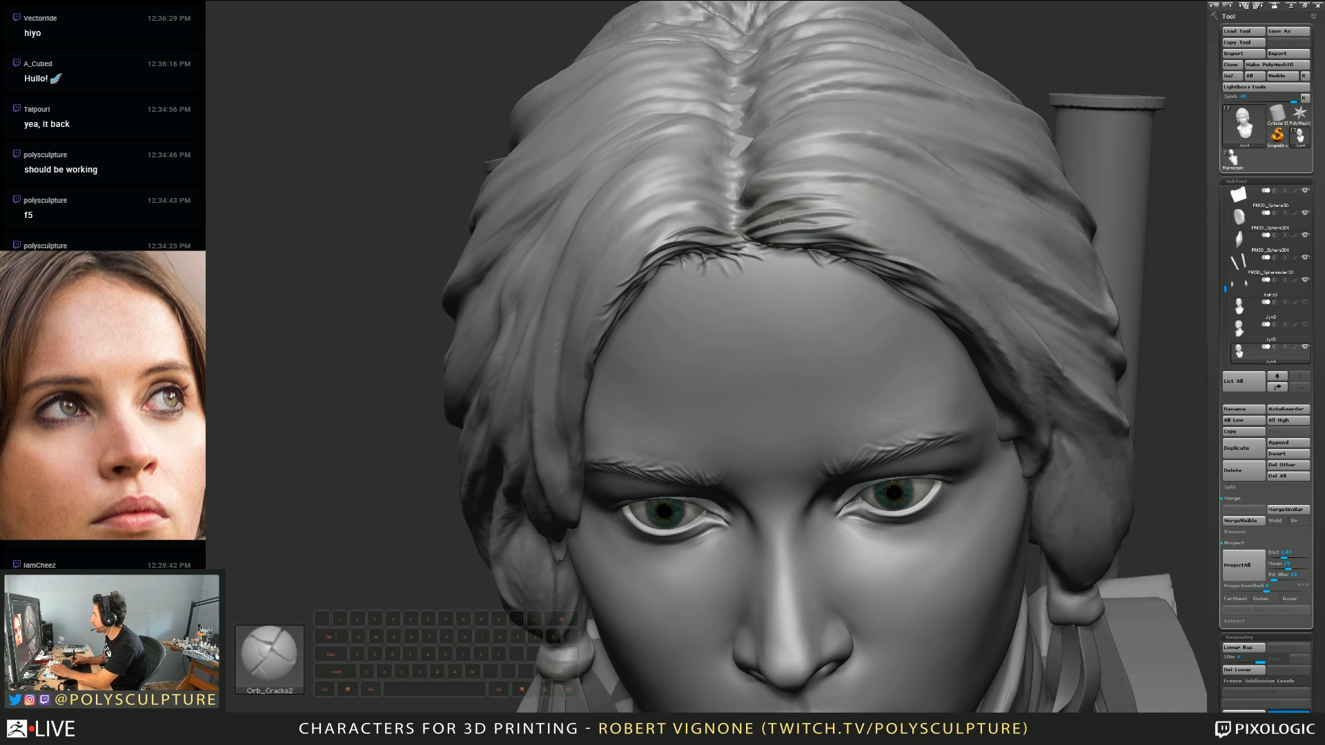
pyautogui.moveTo(830, 184); pyautogui.dragTo(727, 210, button='right')
pyautogui.keyDown('alt'); pyautogui.moveTo(719, 213); pyautogui.dragTo(626, 233); pyautogui.keyUp('alt')
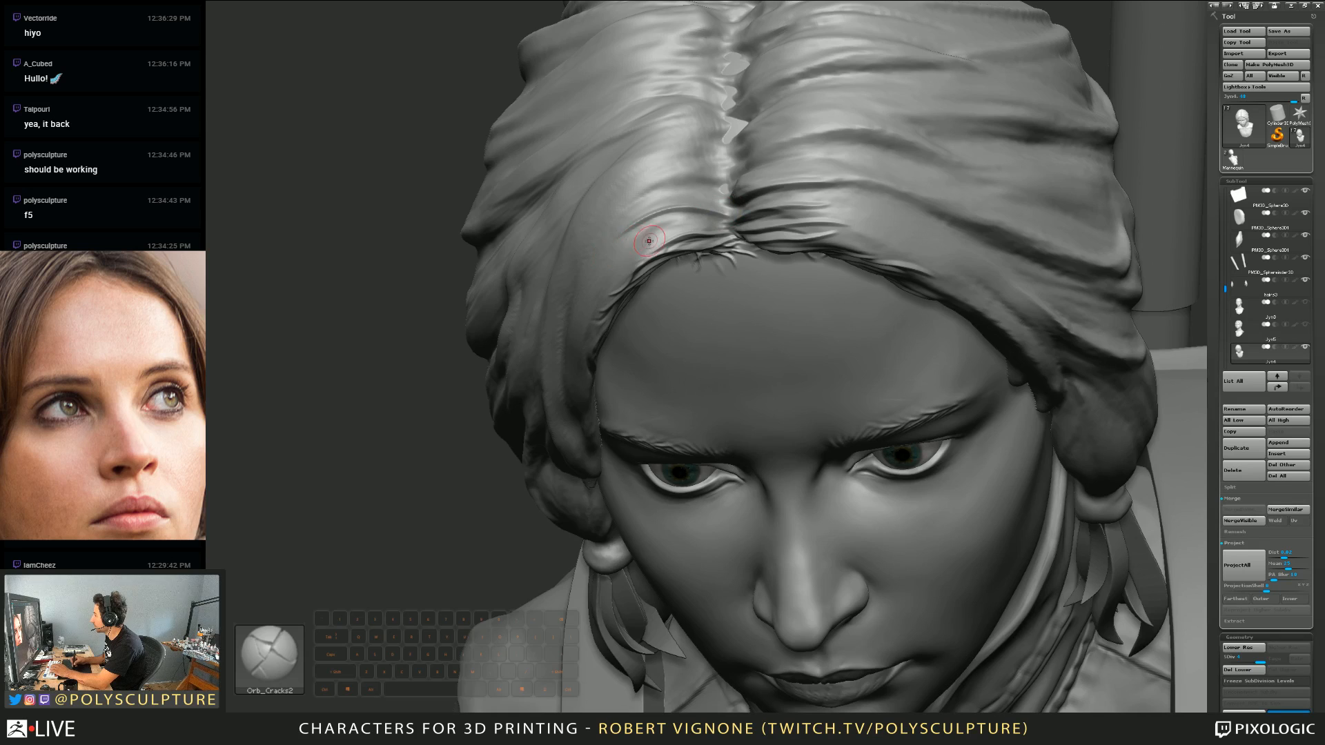
pyautogui.moveTo(651, 239); pyautogui.dragTo(686, 242, button='right')
pyautogui.moveTo(696, 226)
pyautogui.keyDown('alt'); pyautogui.mouseDown()
pyautogui.moveTo(615, 250)
pyautogui.moveTo(604, 281)
pyautogui.mouseUp(); pyautogui.keyUp('alt')
pyautogui.moveTo(604, 281)
pyautogui.mouseDown(button='right')
pyautogui.moveTo(686, 222)
pyautogui.moveTo(746, 212)
pyautogui.mouseUp(button='right')
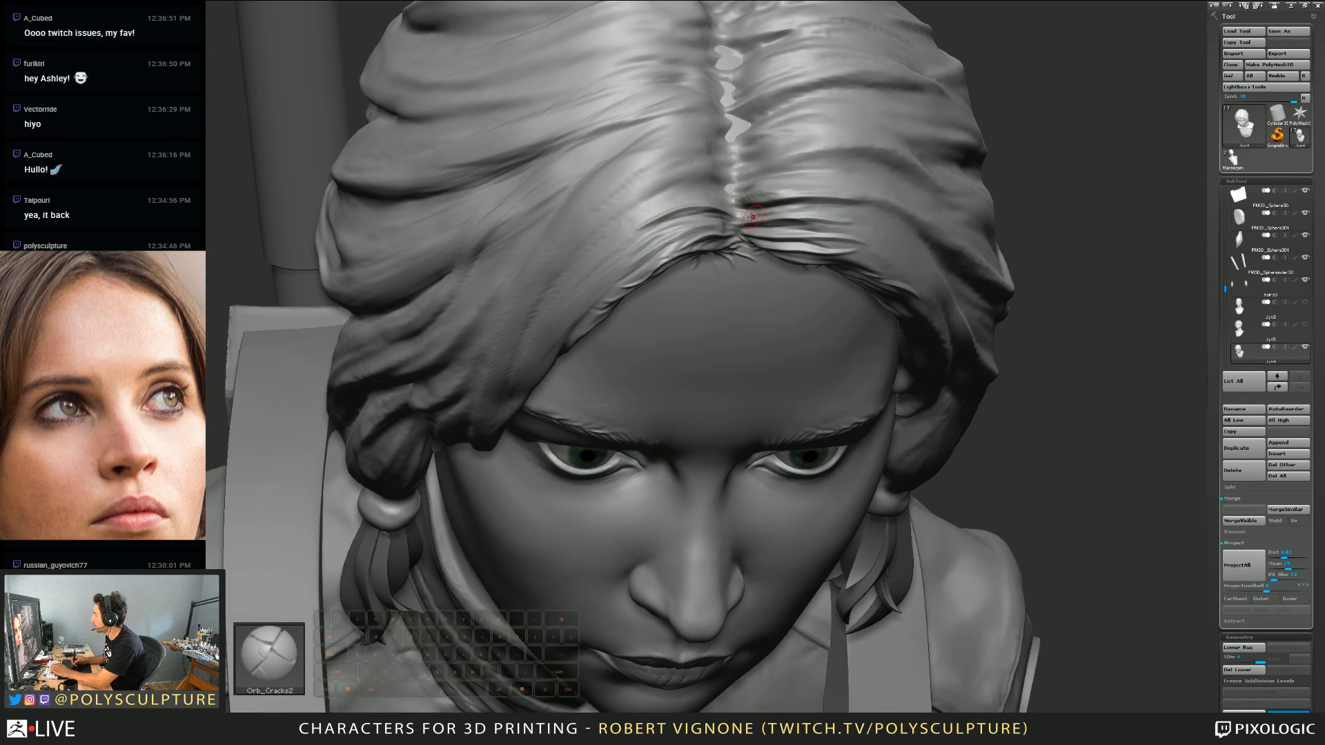
# Step: Sculpt a matching strand from the front of the parting onto the character's left side with an inverted stroke
pyautogui.press('alt')
pyautogui.moveTo(755, 207); pyautogui.dragTo(773, 216, button='right')
pyautogui.keyDown('alt'); pyautogui.moveTo(759, 218); pyautogui.dragTo(808, 210); pyautogui.keyUp('alt')
# Step: Adjust the brush Draw Size for detailing the strands along the character's right hairline
pyautogui.moveTo(803, 241)
pyautogui.mouseDown(button='right')
pyautogui.moveTo(742, 247)
pyautogui.moveTo(697, 272)
pyautogui.moveTo(662, 224)
pyautogui.moveTo(733, 222)
pyautogui.moveTo(720, 224)
pyautogui.mouseUp(button='right')
pyautogui.press('s')
pyautogui.press('s')
pyautogui.moveTo(720, 224)
pyautogui.keyDown('alt'); pyautogui.mouseDown(button='right')
pyautogui.moveTo(714, 192)
pyautogui.moveTo(703, 282)
pyautogui.moveTo(757, 335)
pyautogui.moveTo(752, 276)
pyautogui.moveTo(768, 314)
pyautogui.mouseUp(button='right'); pyautogui.keyUp('alt')
pyautogui.press('s')
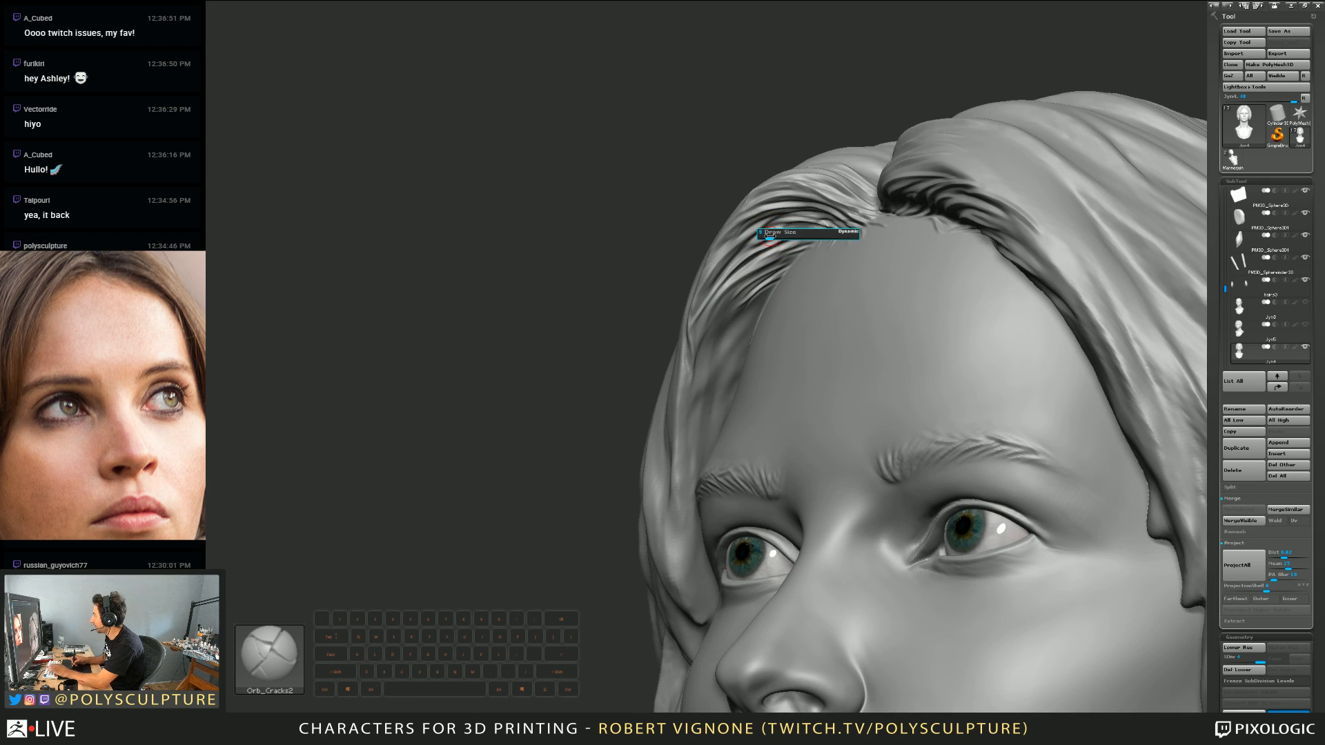
pyautogui.press('shift')
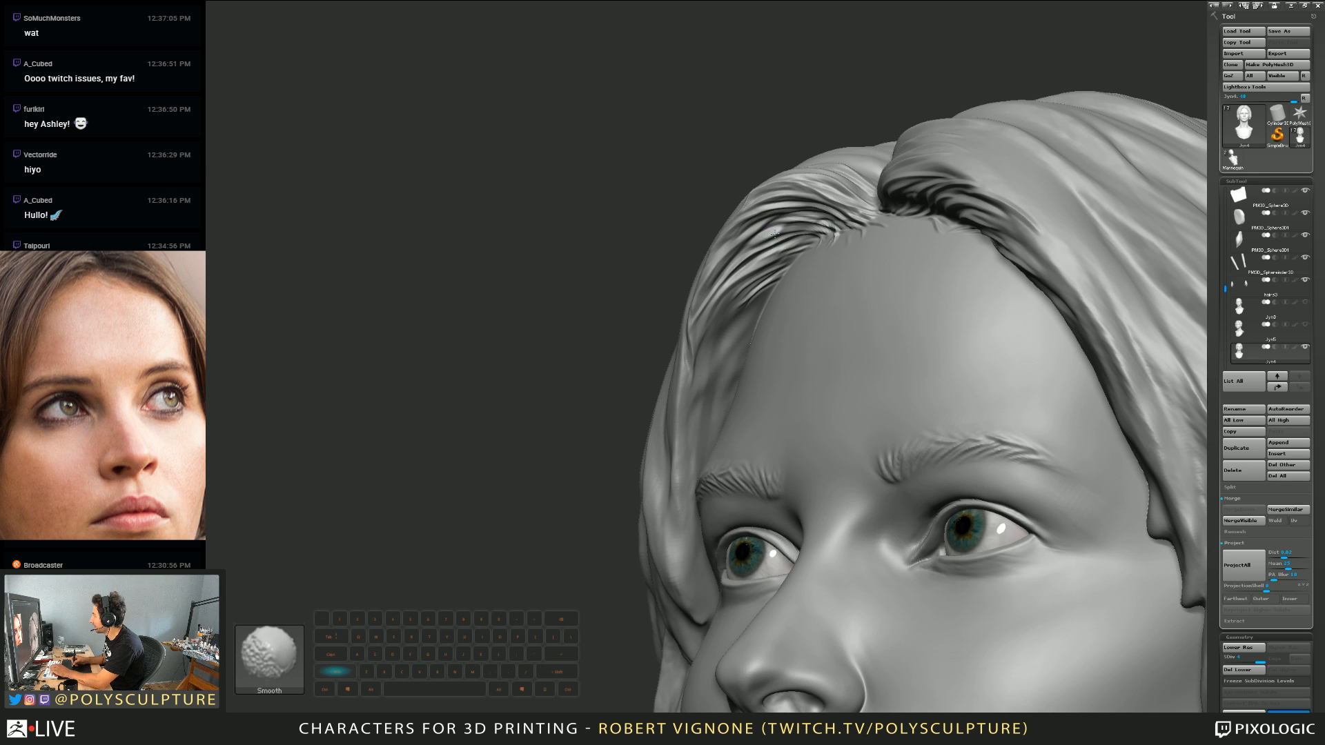
pyautogui.press('s')
# Step: Switch from TrimDynamic to Orb_Cracks2 and sculpt a strand along the character's right hairline above the temple
pyautogui.moveTo(775, 234); pyautogui.dragTo(738, 148, button='right')
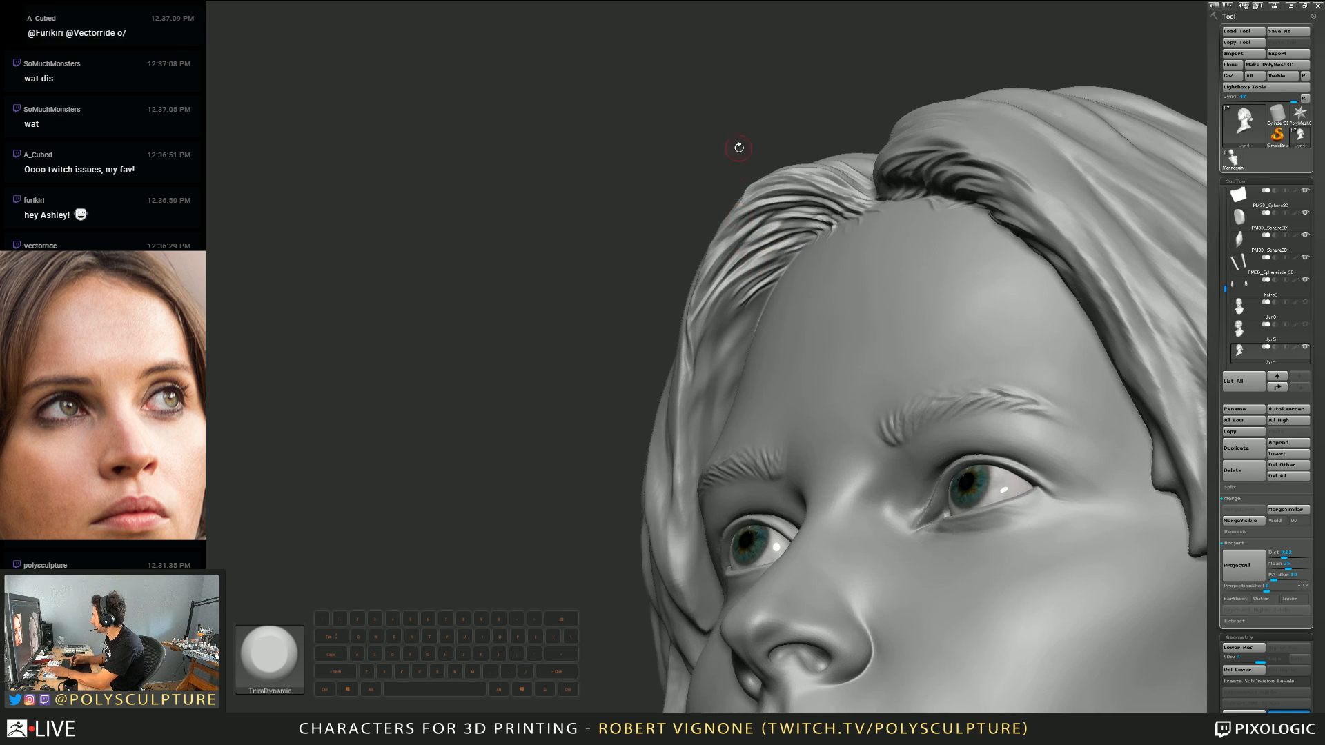
pyautogui.moveTo(763, 247); pyautogui.dragTo(781, 279, button='right')
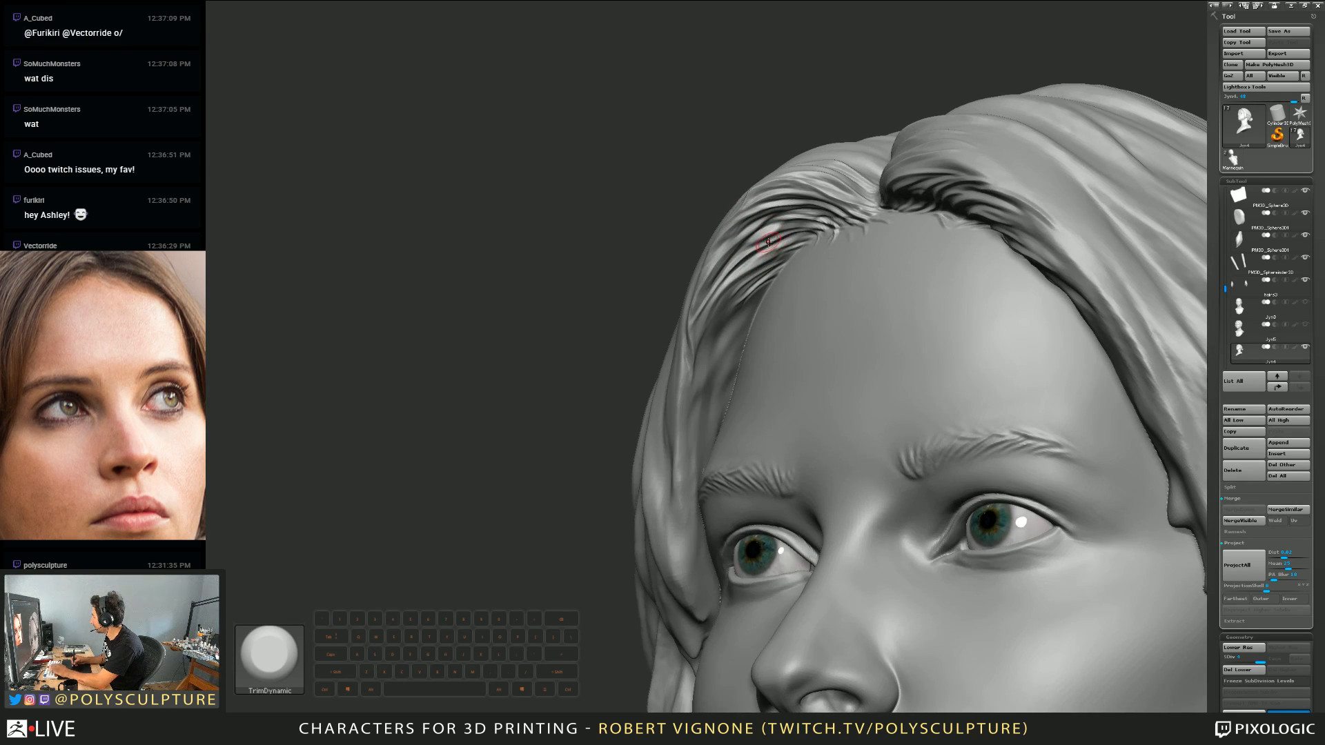
pyautogui.press('4')
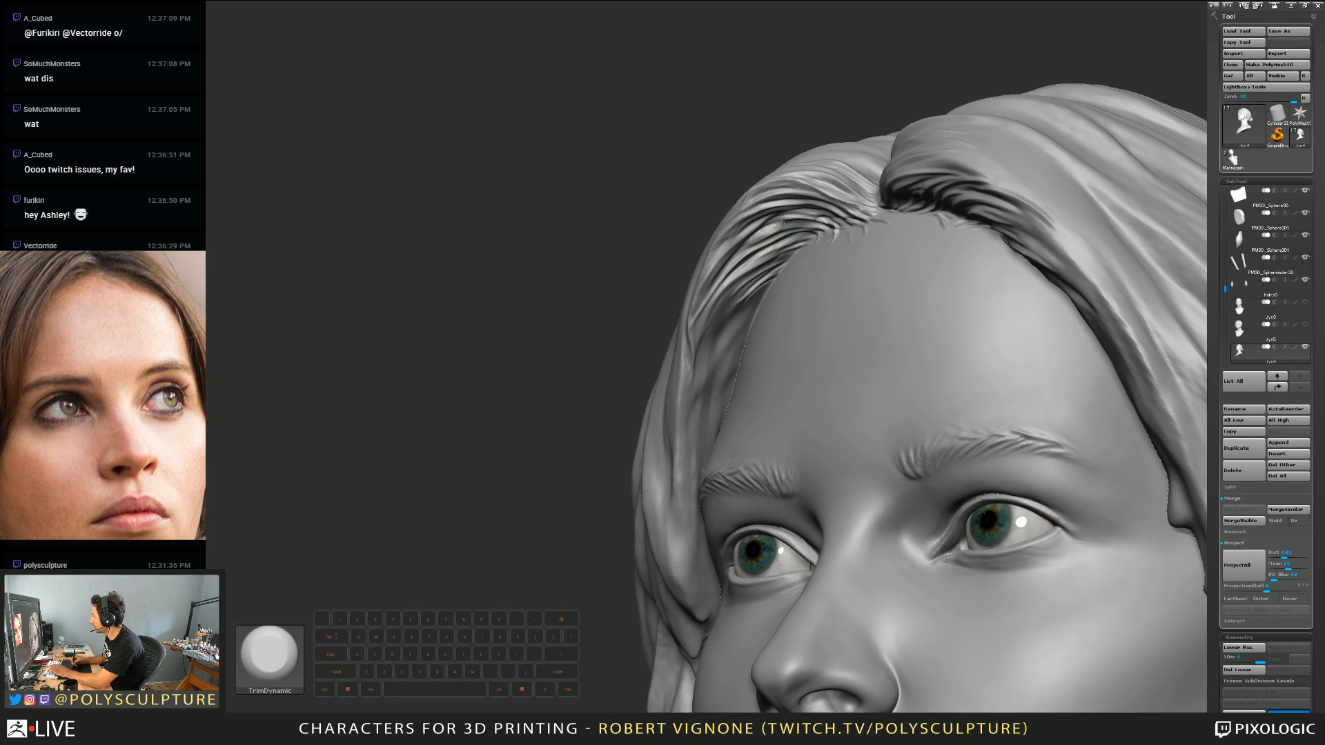
pyautogui.click(333, 724)
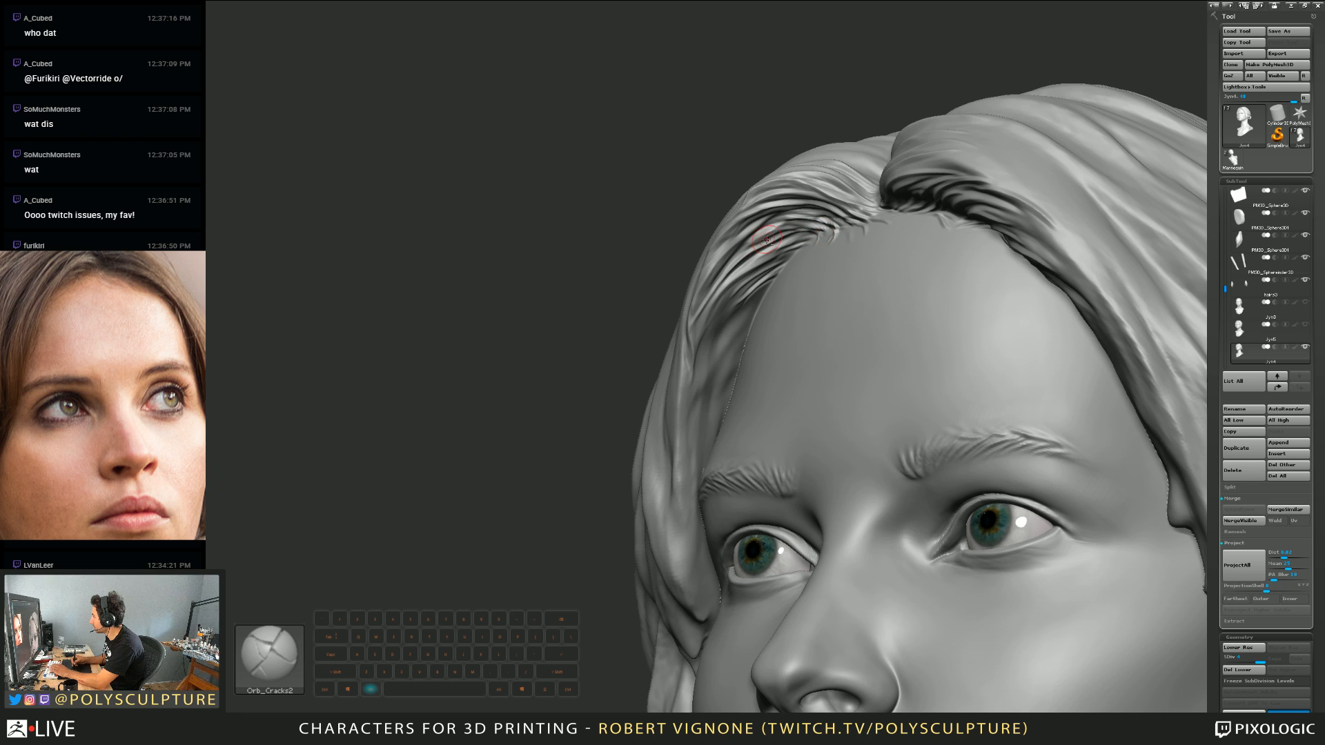
pyautogui.moveTo(677, 266); pyautogui.dragTo(731, 268)
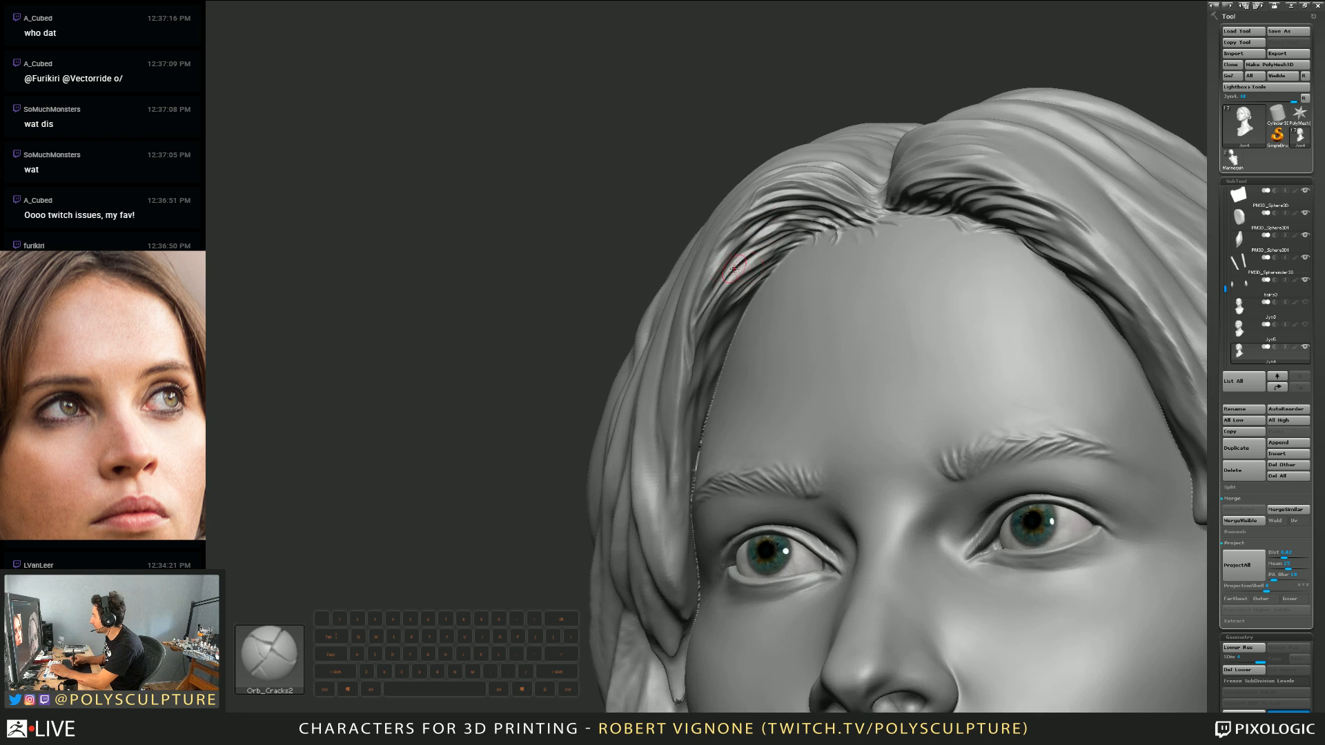
pyautogui.moveTo(694, 326); pyautogui.dragTo(718, 301, button='right')
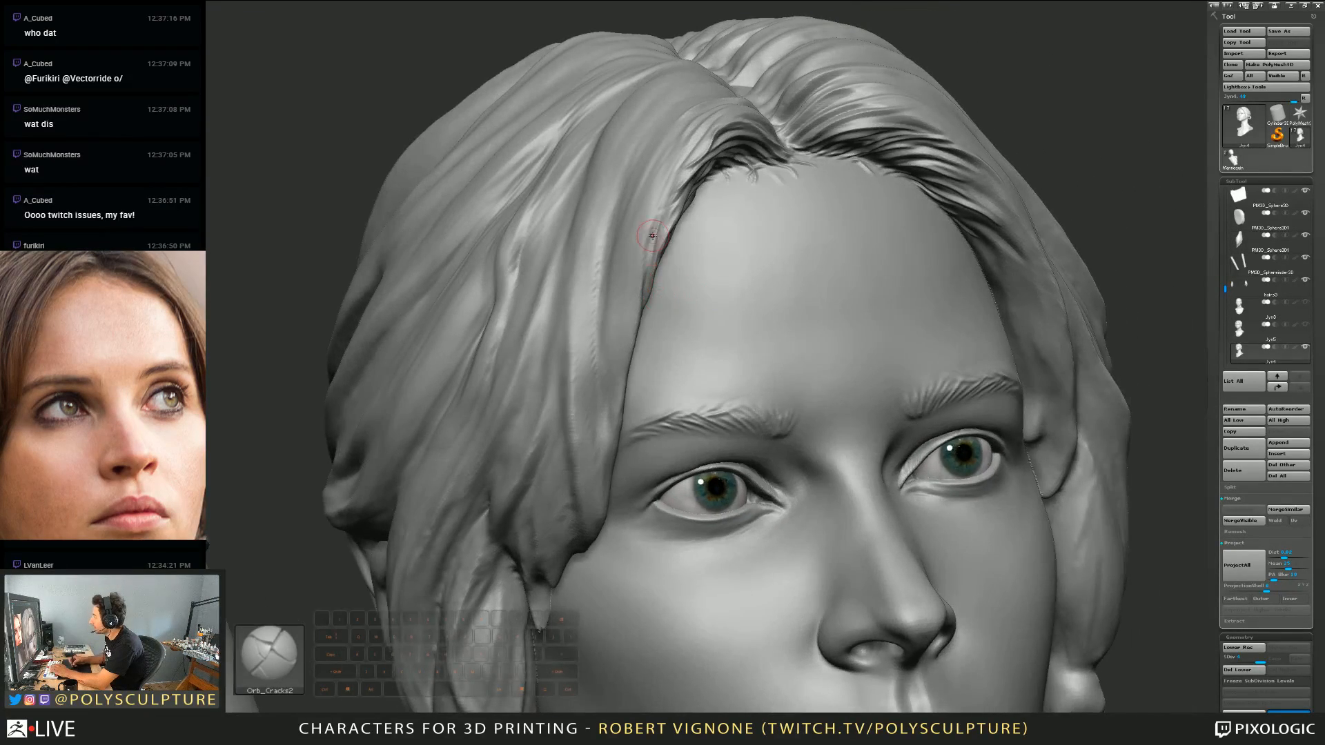
# Step: Soften the hair edge along the character's right temple with the Smooth brush
pyautogui.keyDown('ctrl'); pyautogui.moveTo(650, 234); pyautogui.dragTo(776, 265, button='right'); pyautogui.keyUp('ctrl')
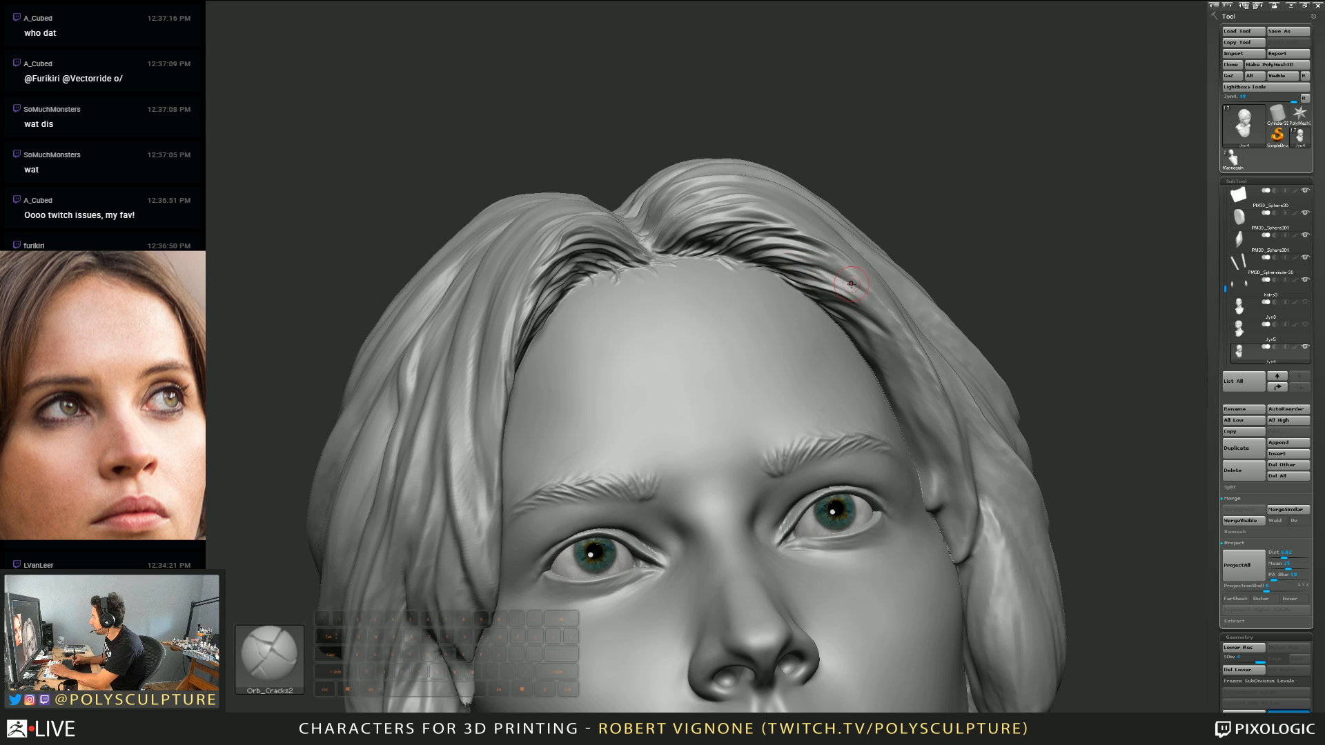
pyautogui.moveTo(848, 271)
pyautogui.mouseDown(button='right')
pyautogui.moveTo(816, 354)
pyautogui.moveTo(756, 387)
pyautogui.moveTo(698, 346)
pyautogui.moveTo(667, 241)
pyautogui.mouseUp(button='right')
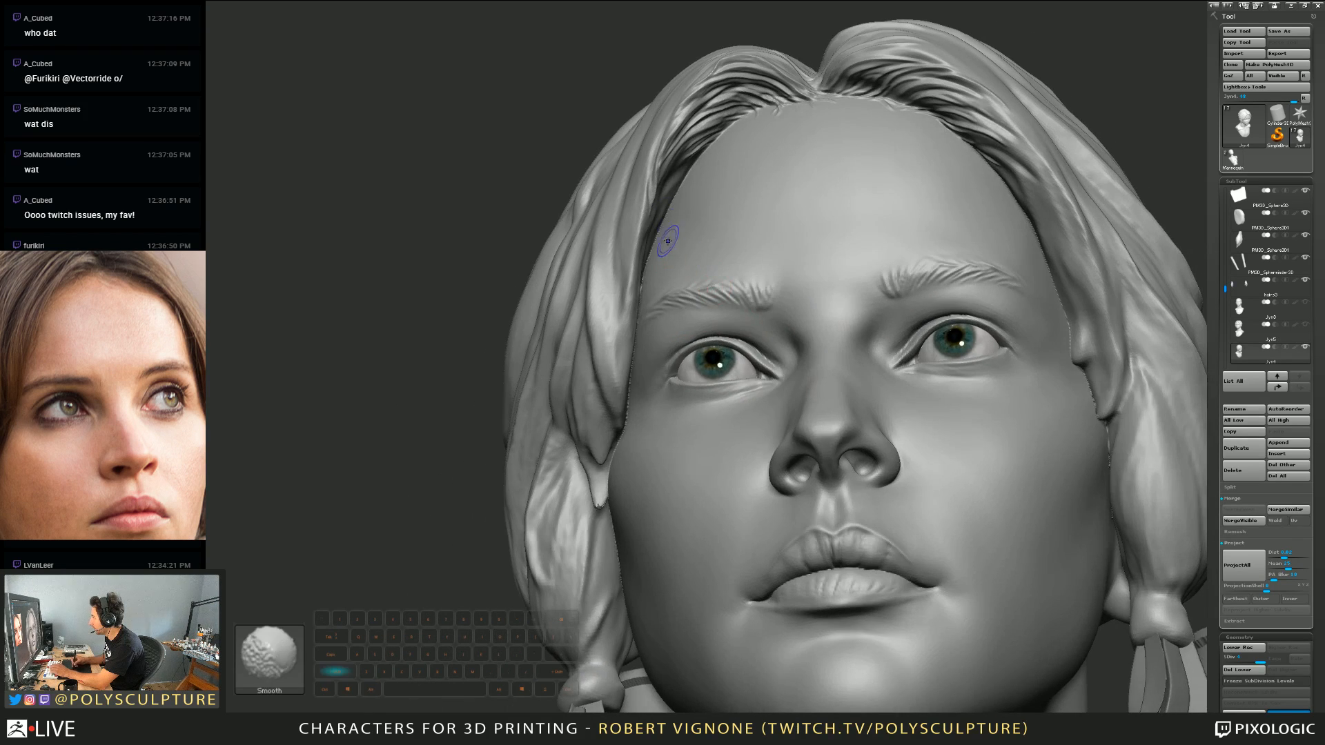
pyautogui.moveTo(681, 187); pyautogui.dragTo(654, 279, button='right')
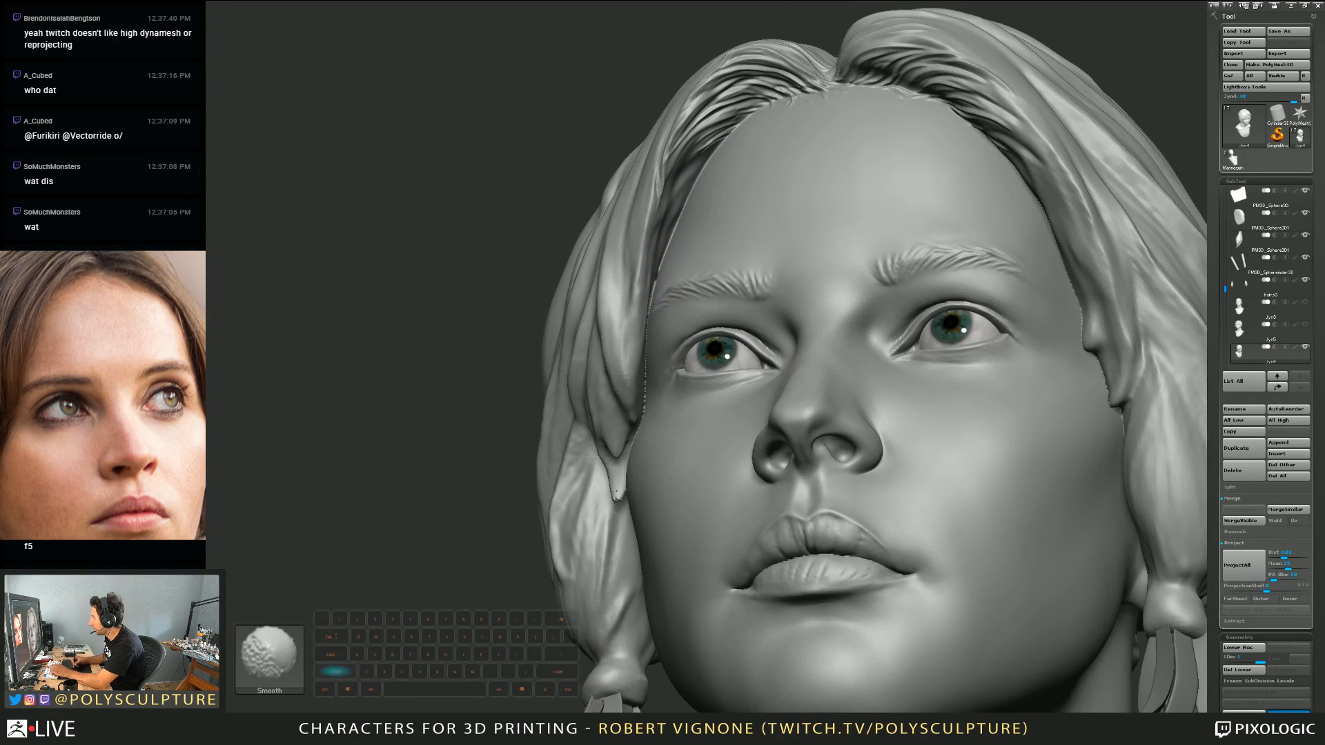
pyautogui.moveTo(628, 452)
pyautogui.mouseDown(button='right')
pyautogui.moveTo(611, 508)
pyautogui.moveTo(625, 476)
pyautogui.moveTo(615, 472)
pyautogui.mouseUp(button='right')
# Step: Select the Move brush and adjust its Draw Size for shaping the hair beside the character's right temple
pyautogui.press('s')
pyautogui.press('1')
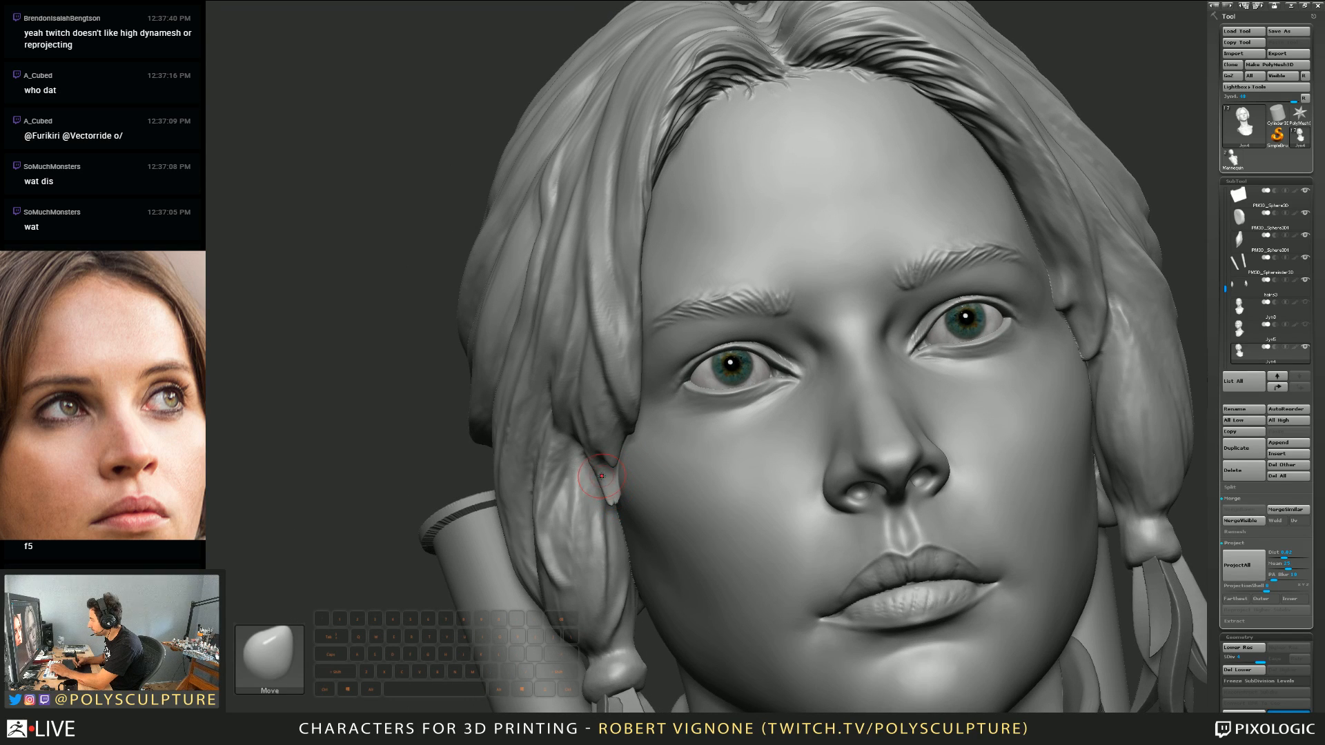
pyautogui.moveTo(597, 465); pyautogui.dragTo(612, 469, button='right')
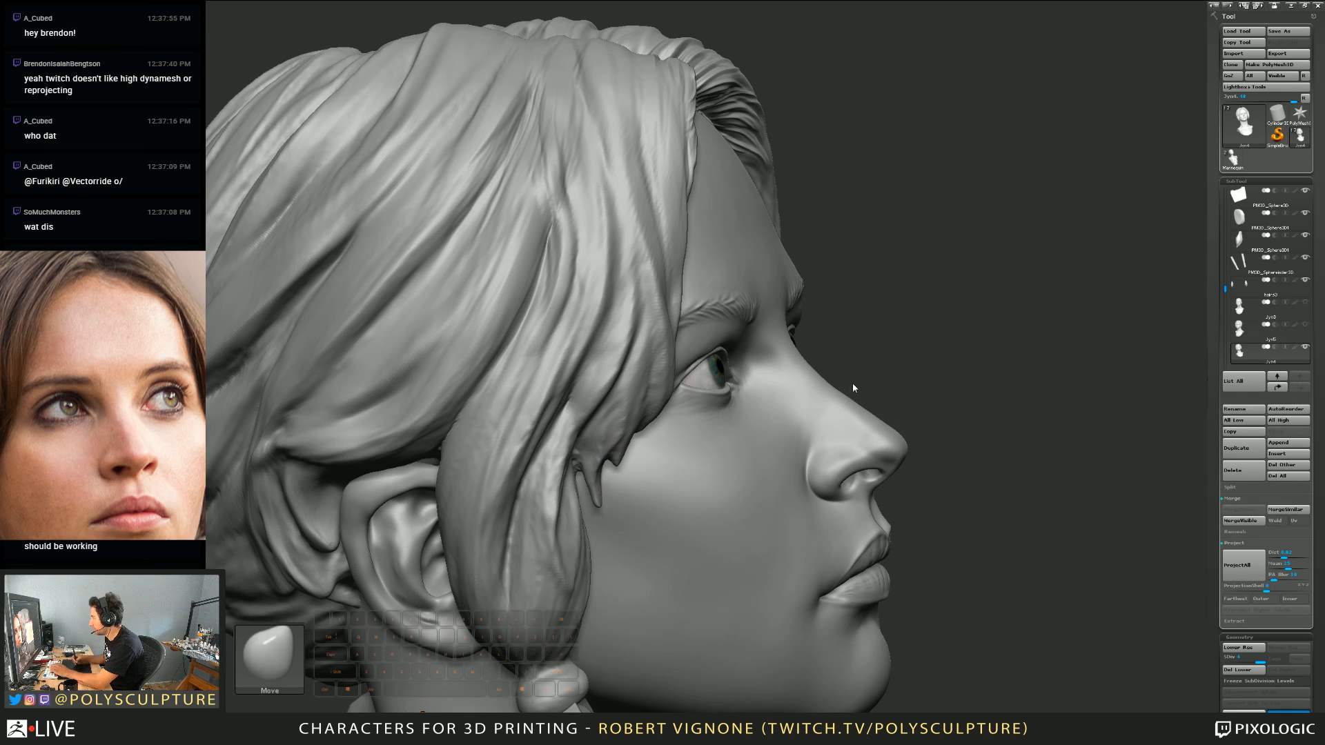
pyautogui.moveTo(852, 387)
pyautogui.mouseDown(button='right')
pyautogui.moveTo(641, 342)
pyautogui.moveTo(639, 356)
pyautogui.moveTo(650, 352)
pyautogui.mouseUp(button='right')
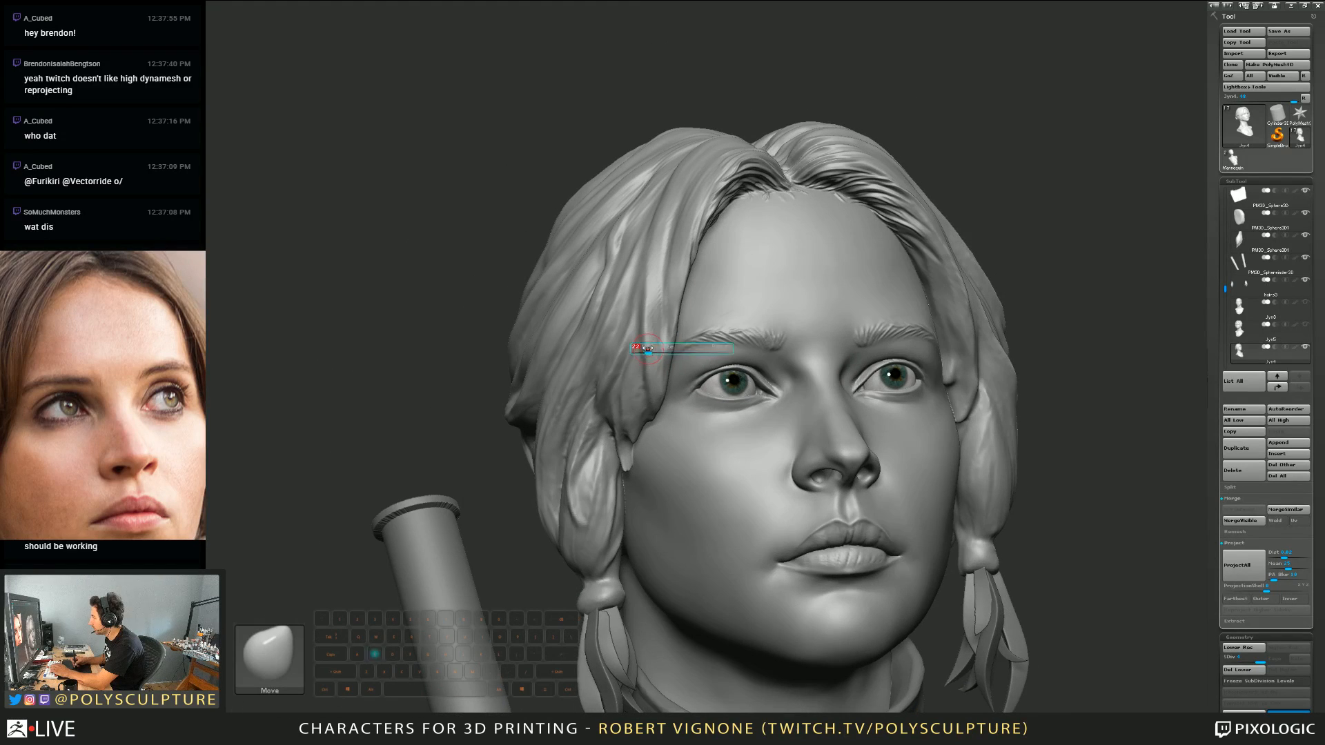
# Step: Sculpt long strands down the front hair on the character's right side with regular and inverted Orb_Cracks2 strokes
pyautogui.click(308, 721)
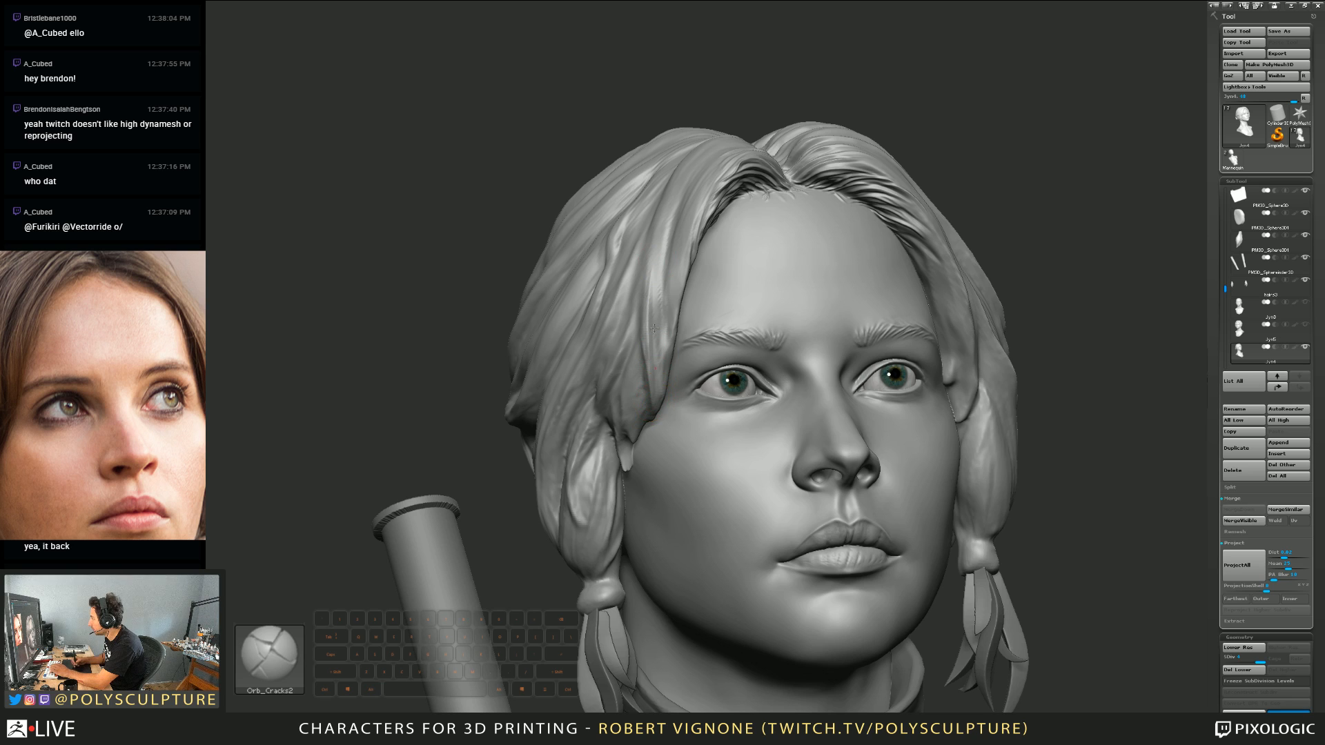
pyautogui.moveTo(662, 317)
pyautogui.mouseDown(button='right')
pyautogui.moveTo(677, 324)
pyautogui.moveTo(655, 299)
pyautogui.moveTo(656, 350)
pyautogui.mouseUp(button='right')
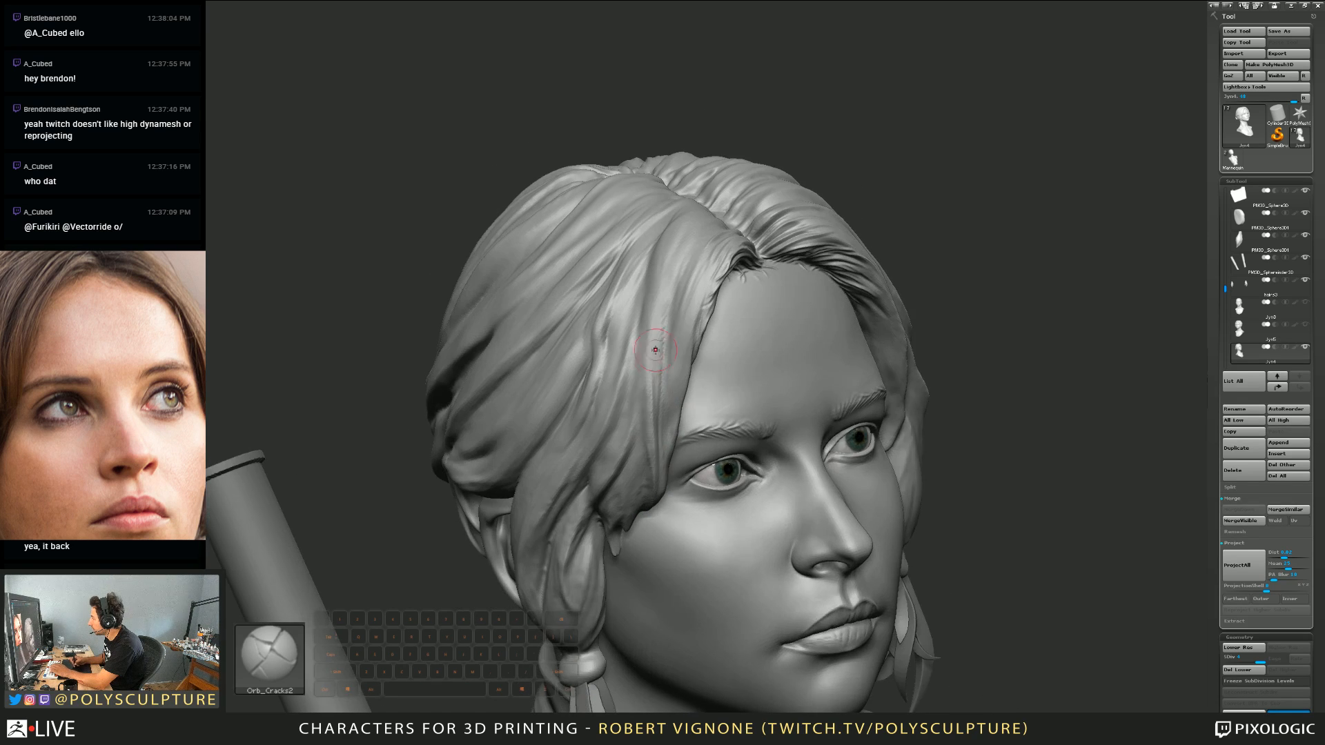
pyautogui.moveTo(668, 250); pyautogui.dragTo(661, 404)
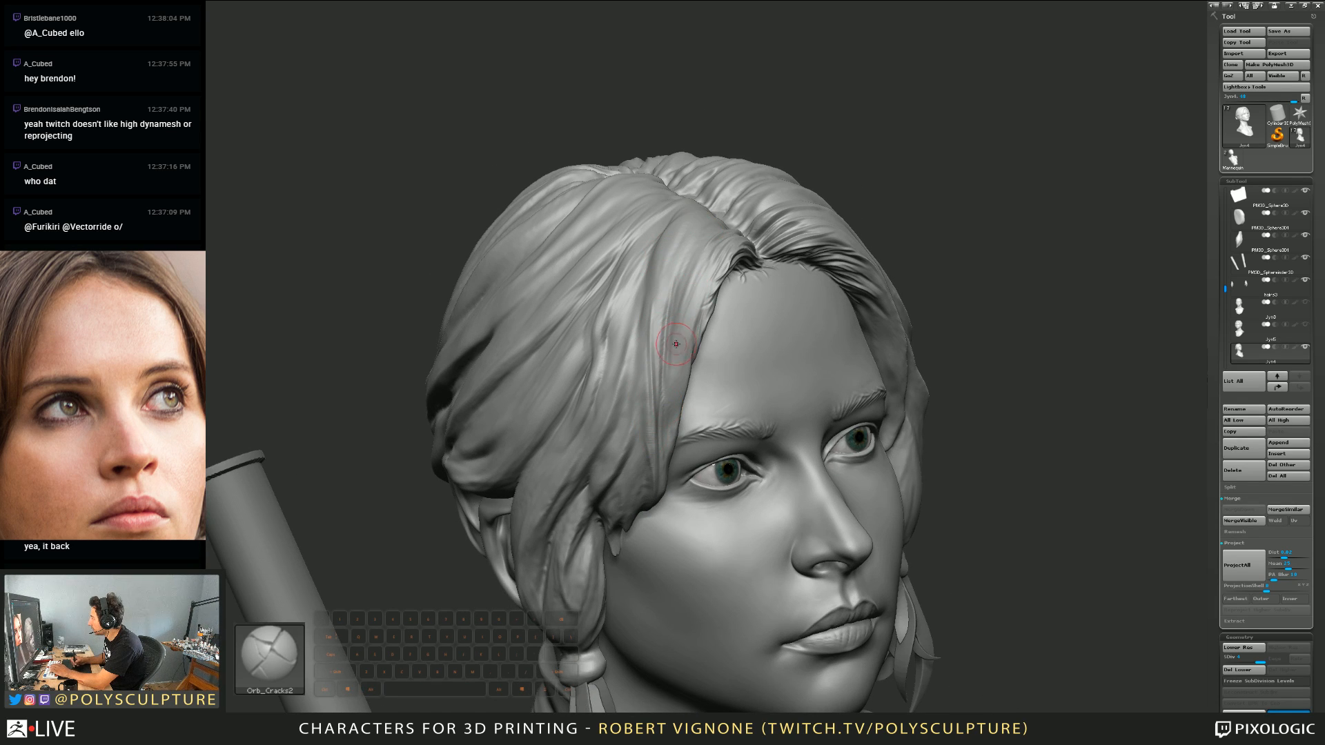
pyautogui.moveTo(669, 386)
pyautogui.mouseDown(button='right')
pyautogui.moveTo(704, 330)
pyautogui.moveTo(659, 376)
pyautogui.mouseUp(button='right')
pyautogui.keyDown('alt'); pyautogui.moveTo(654, 293); pyautogui.dragTo(630, 449); pyautogui.keyUp('alt')
pyautogui.moveTo(627, 368); pyautogui.dragTo(627, 473)
# Step: Resize Orb_Cracks2, refine the strands beside the character's right temple, and undo the last stroke
pyautogui.moveTo(641, 337); pyautogui.dragTo(682, 362, button='right')
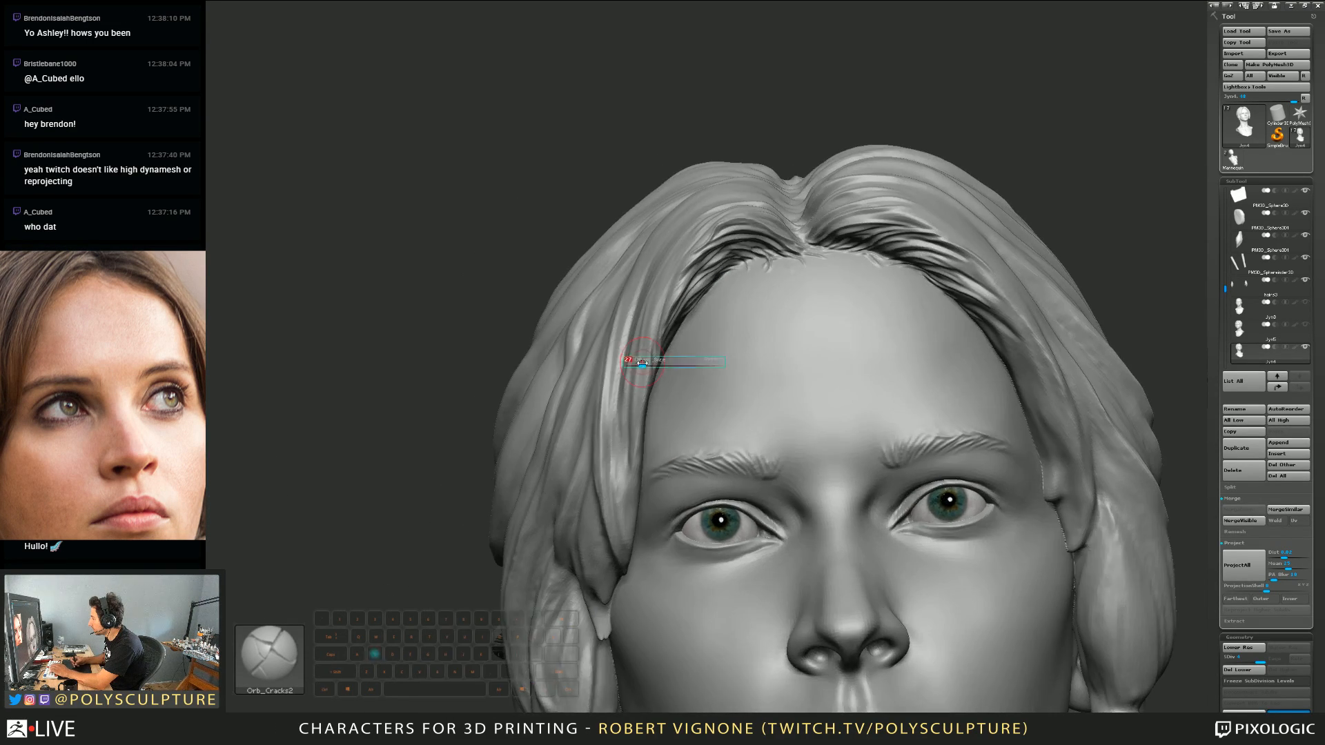
pyautogui.moveTo(636, 417); pyautogui.dragTo(645, 405, button='right')
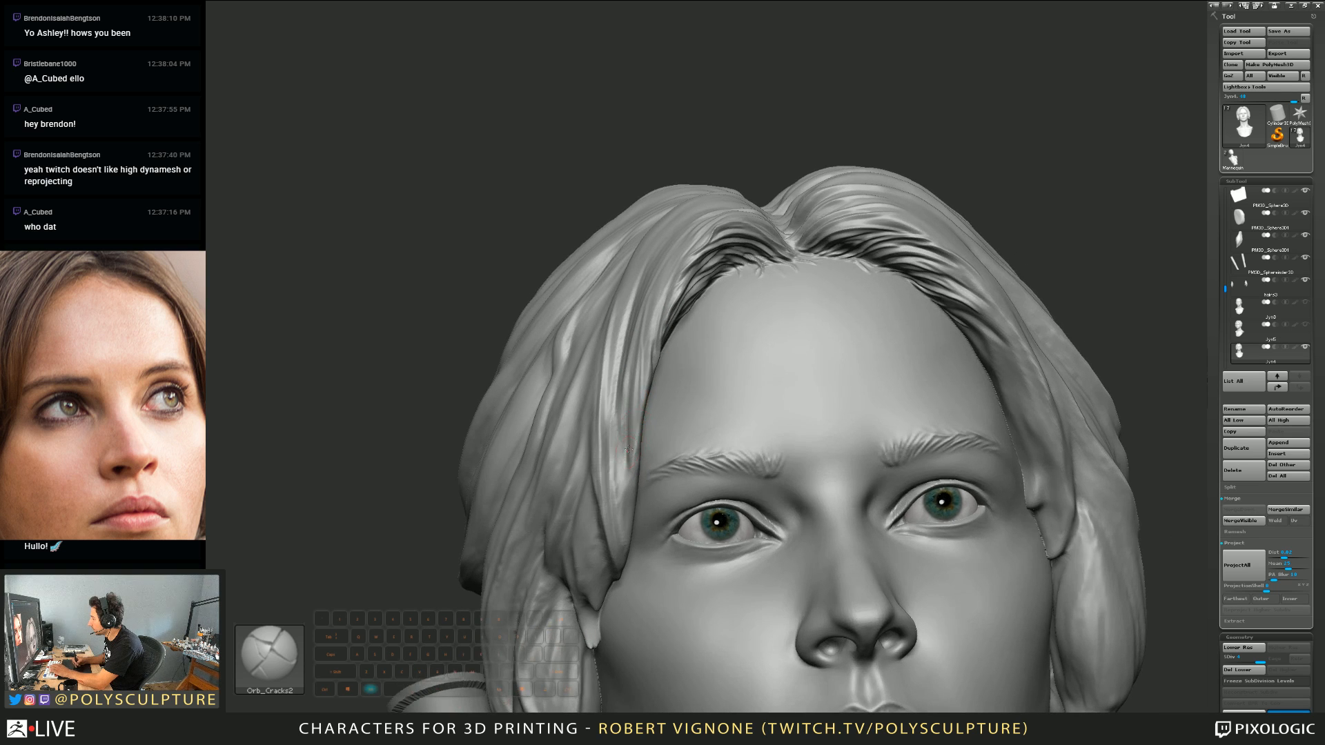
pyautogui.moveTo(647, 357)
pyautogui.mouseDown(button='right')
pyautogui.moveTo(665, 369)
pyautogui.moveTo(630, 431)
pyautogui.mouseUp(button='right')
pyautogui.hotkey('ctrl', 'z')
pyautogui.keyDown('alt'); pyautogui.moveTo(636, 513); pyautogui.dragTo(619, 483, button='right'); pyautogui.keyUp('alt')
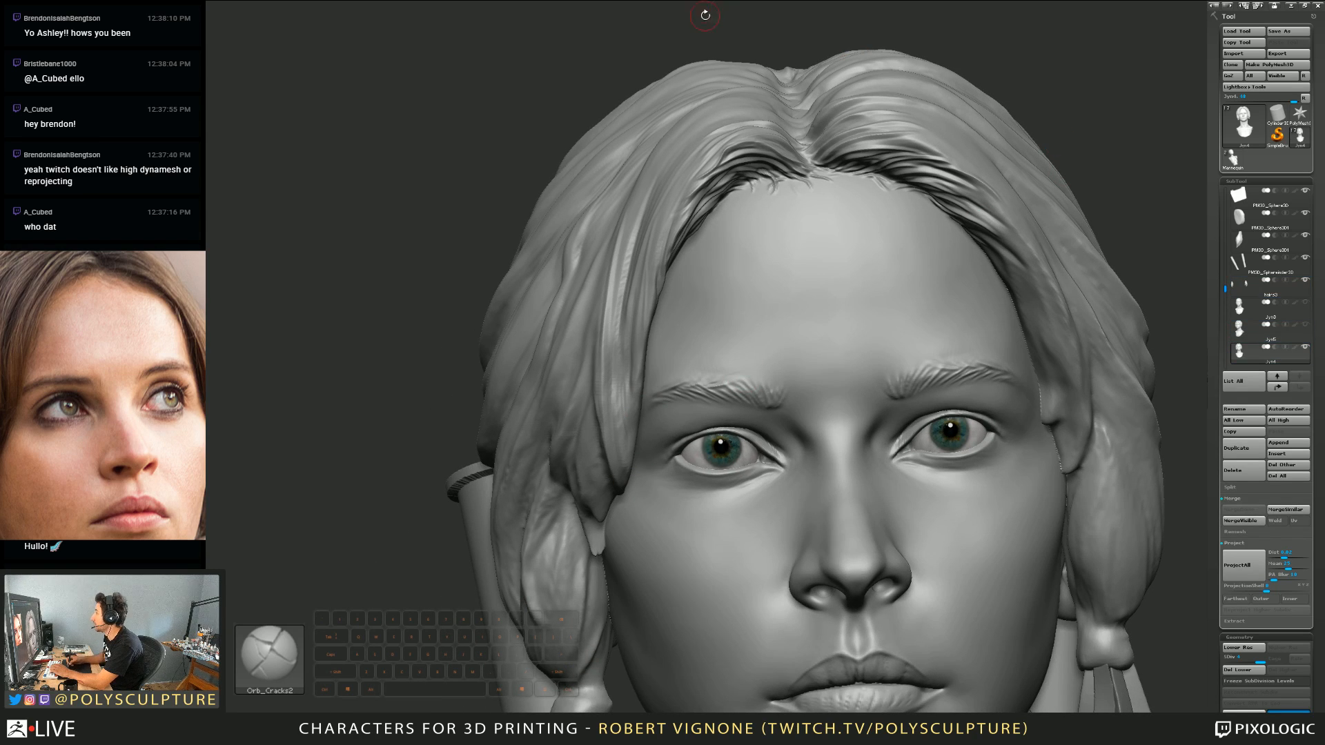
# Step: Sculpt fine inverted strands down the hair over the character's right temple after adjusting the Draw Size
pyautogui.moveTo(1239, 355)
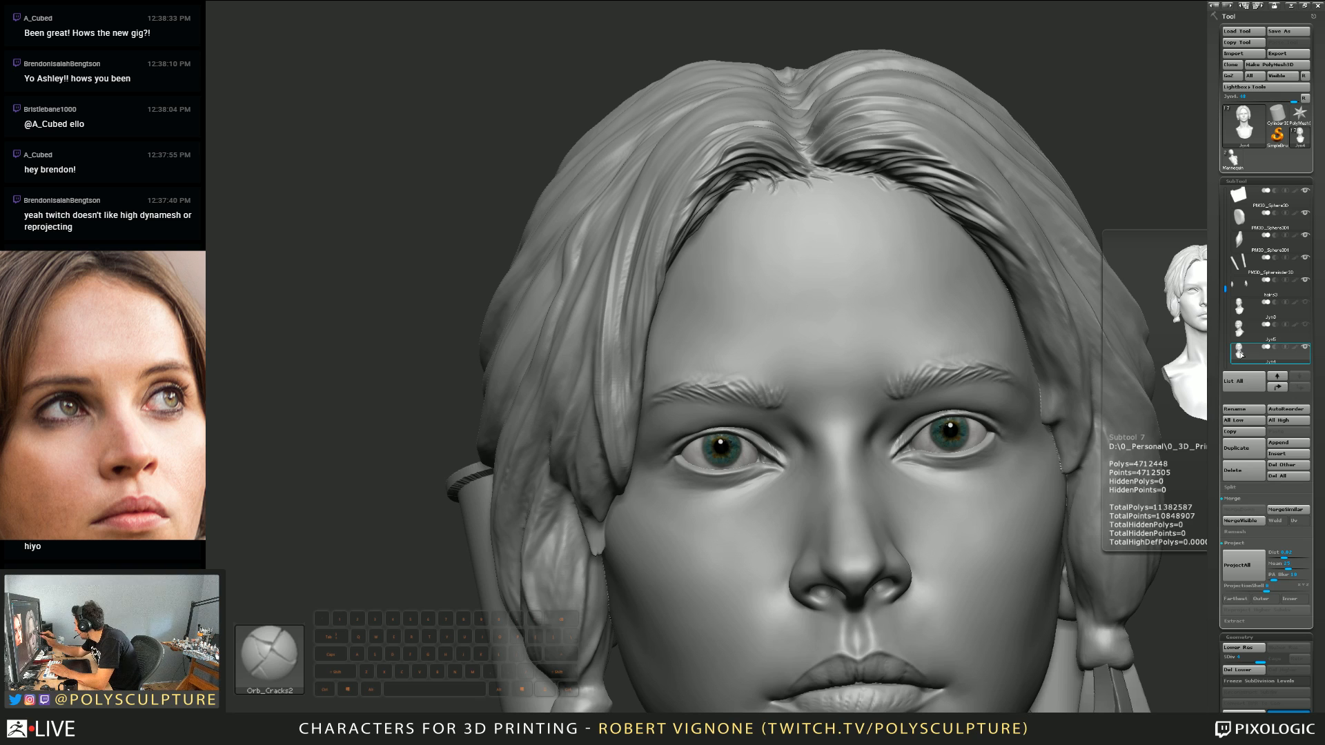
pyautogui.moveTo(393, 283); pyautogui.dragTo(625, 286)
pyautogui.press('s')
pyautogui.keyDown('alt'); pyautogui.moveTo(636, 423); pyautogui.dragTo(545, 431, button='right'); pyautogui.keyUp('alt')
pyautogui.moveTo(614, 349); pyautogui.dragTo(718, 331, button='right')
pyautogui.keyDown('alt'); pyautogui.moveTo(623, 318); pyautogui.dragTo(576, 360, button='right'); pyautogui.keyUp('alt')
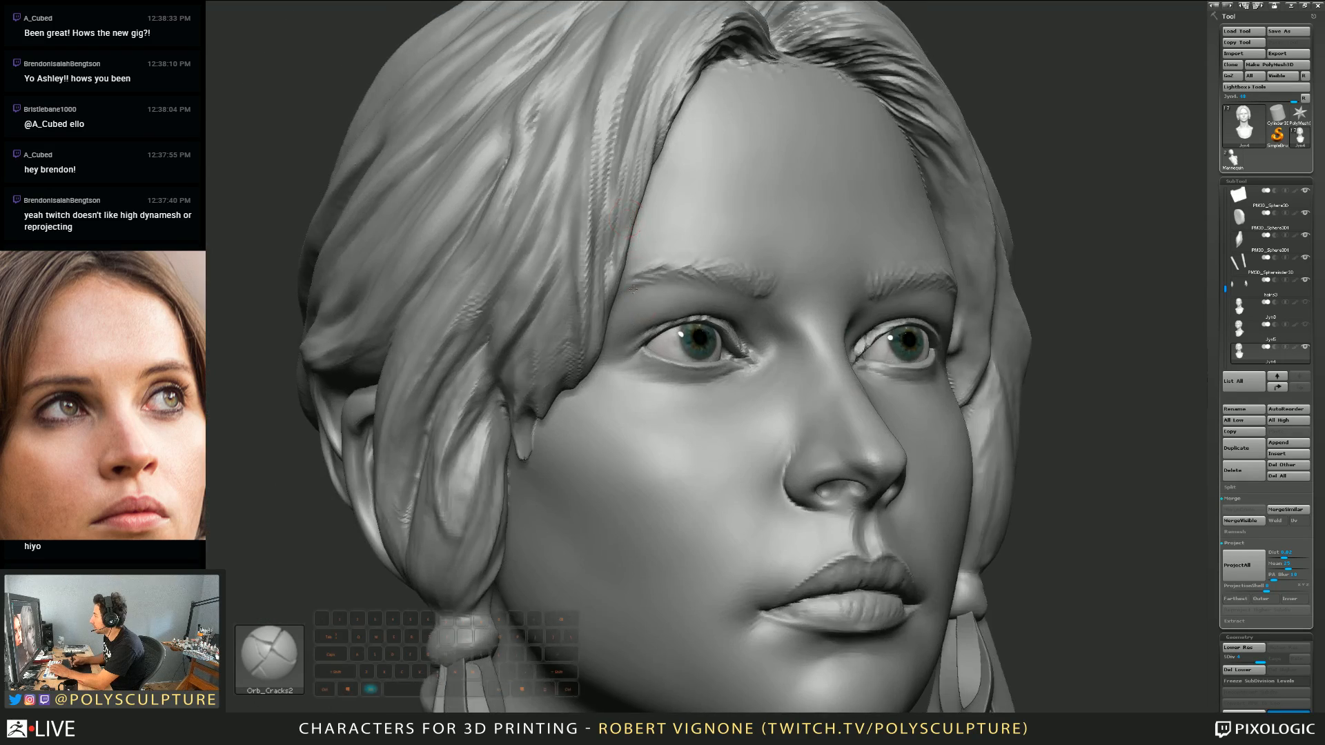
pyautogui.keyDown('alt'); pyautogui.moveTo(607, 241); pyautogui.dragTo(614, 408, button='right'); pyautogui.keyUp('alt')
pyautogui.moveTo(614, 276)
pyautogui.mouseDown(button='right')
pyautogui.moveTo(637, 317)
pyautogui.moveTo(648, 271)
pyautogui.moveTo(663, 324)
pyautogui.moveTo(647, 394)
pyautogui.moveTo(671, 314)
pyautogui.mouseUp(button='right')
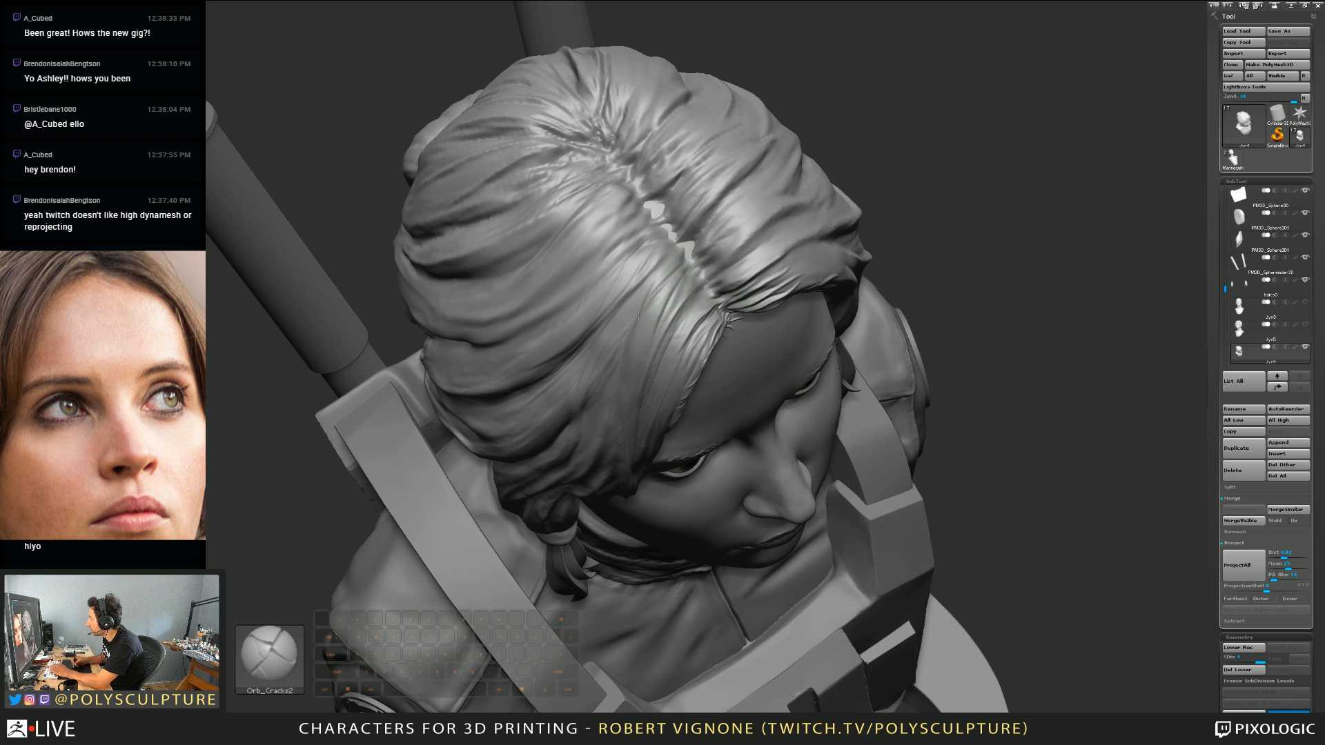
# Step: Adjust the Draw Size and sculpt an inverted strand from the front of the parting onto the character's left side
pyautogui.moveTo(659, 311); pyautogui.dragTo(666, 290, button='right')
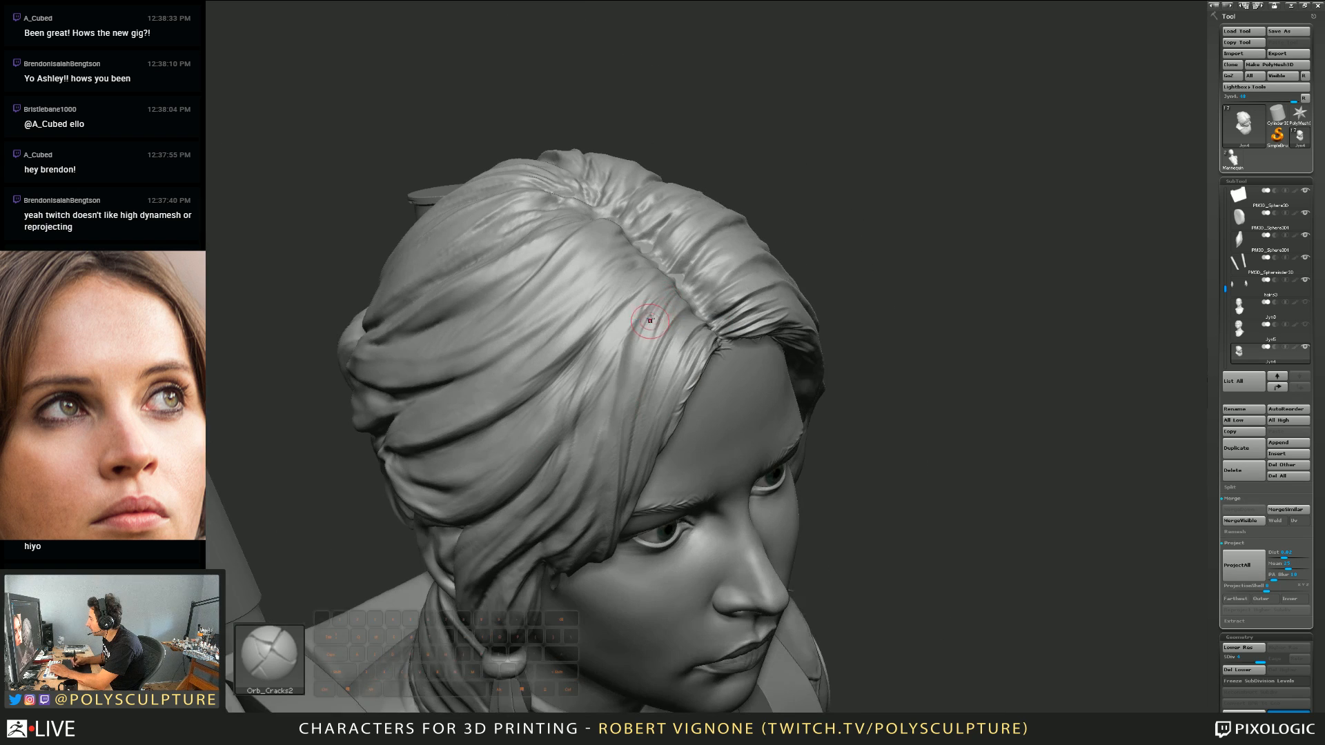
pyautogui.moveTo(631, 391); pyautogui.dragTo(684, 322, button='right')
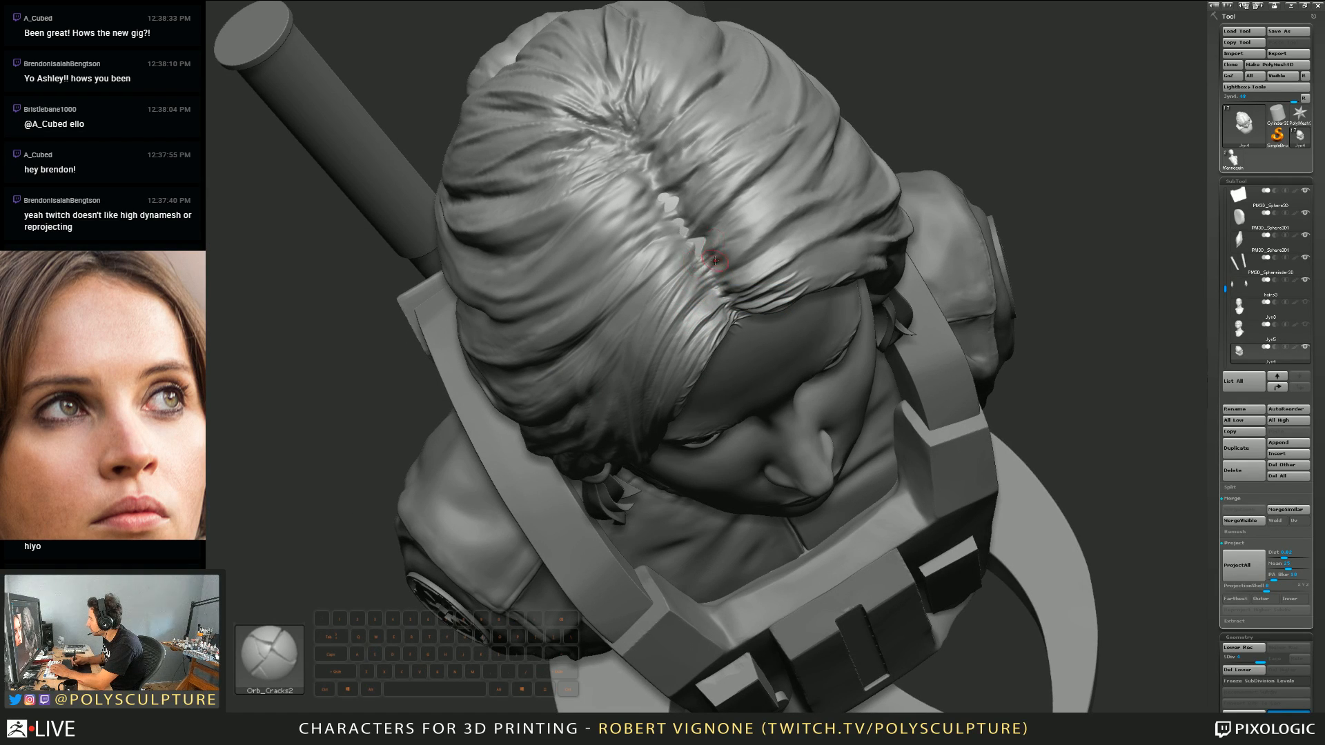
pyautogui.moveTo(715, 260); pyautogui.dragTo(701, 258, button='right')
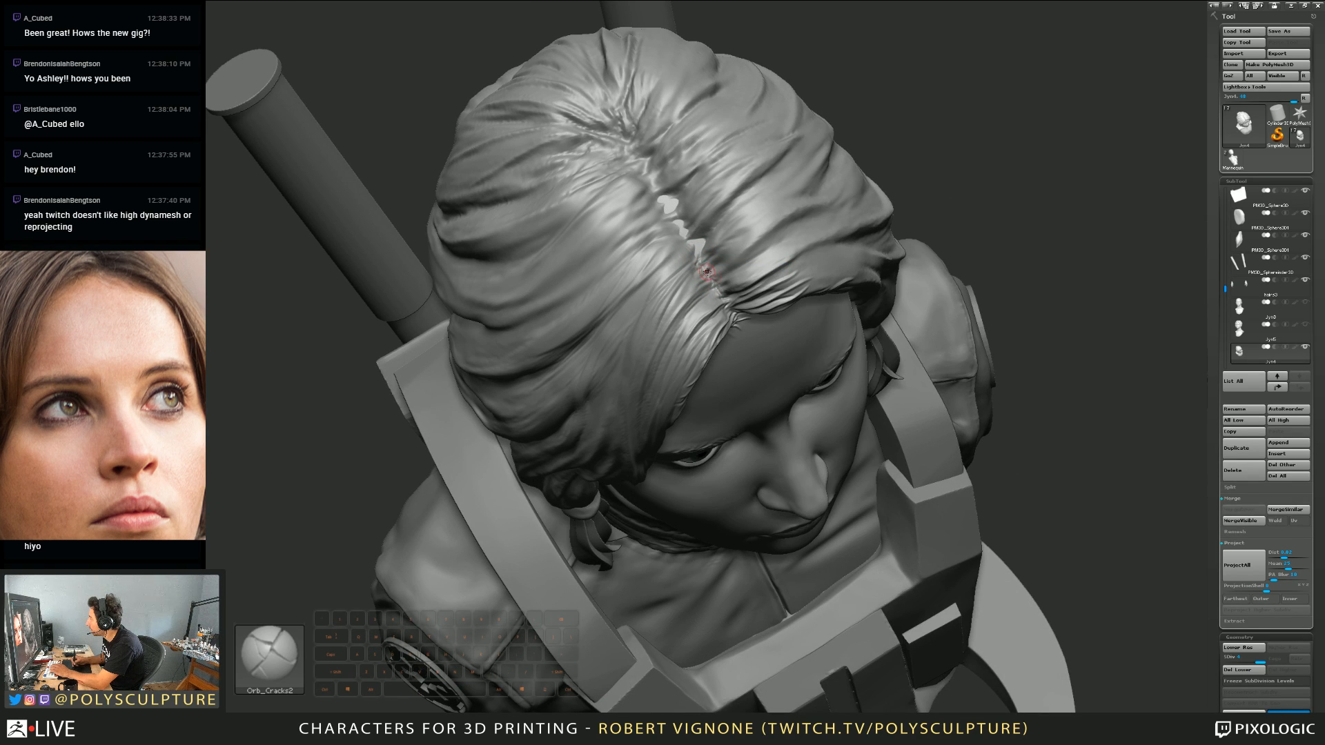
pyautogui.press('s')
pyautogui.moveTo(821, 199)
pyautogui.mouseDown(button='right')
pyautogui.moveTo(774, 236)
pyautogui.moveTo(763, 270)
pyautogui.moveTo(777, 255)
pyautogui.mouseUp(button='right')
pyautogui.keyDown('alt'); pyautogui.moveTo(764, 272); pyautogui.dragTo(886, 236); pyautogui.keyUp('alt')
pyautogui.moveTo(846, 263); pyautogui.dragTo(746, 274, button='right')
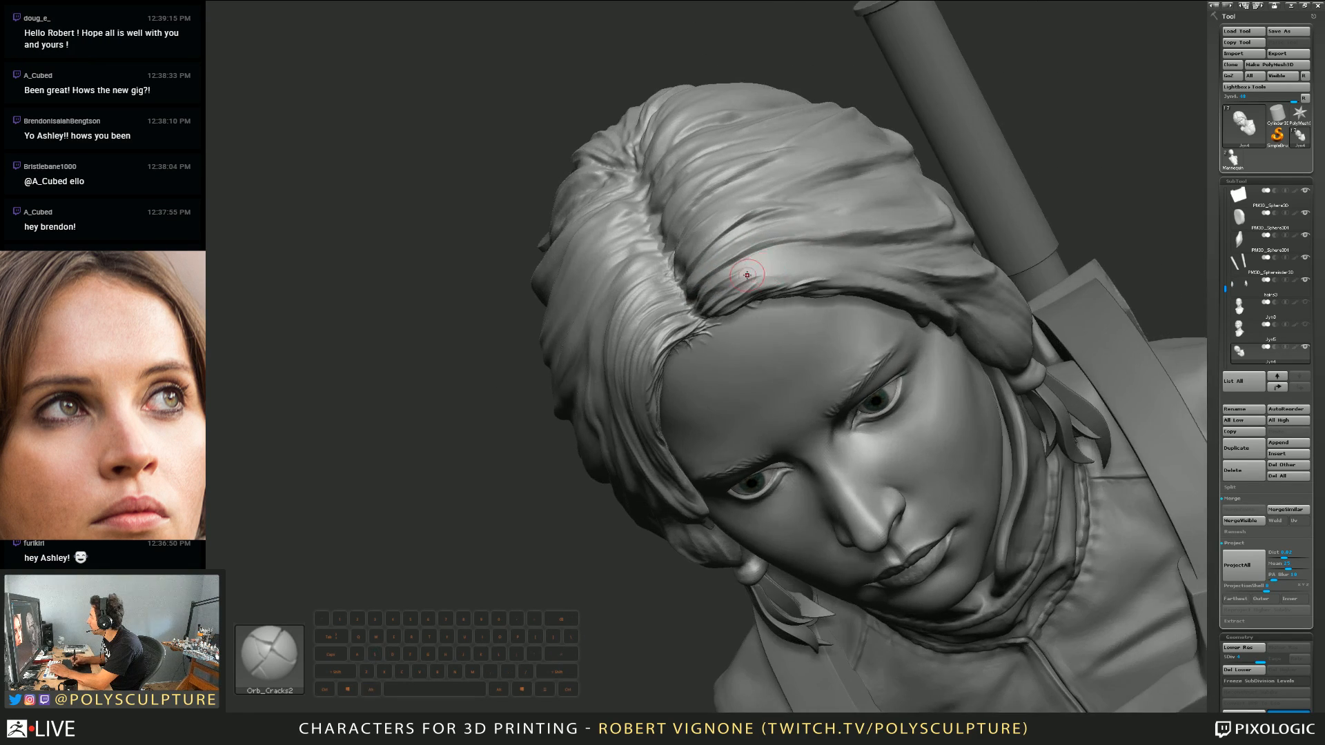
# Step: Add more strands sweeping from the parting over the character's left front hair, resizing Orb_Cracks2 between strokes
pyautogui.moveTo(729, 281)
pyautogui.keyDown('alt'); pyautogui.mouseDown()
pyautogui.moveTo(803, 275)
pyautogui.moveTo(800, 264)
pyautogui.mouseUp(); pyautogui.keyUp('alt')
pyautogui.moveTo(806, 276)
pyautogui.mouseDown(button='right')
pyautogui.moveTo(838, 278)
pyautogui.moveTo(784, 287)
pyautogui.mouseUp(button='right')
pyautogui.press('s')
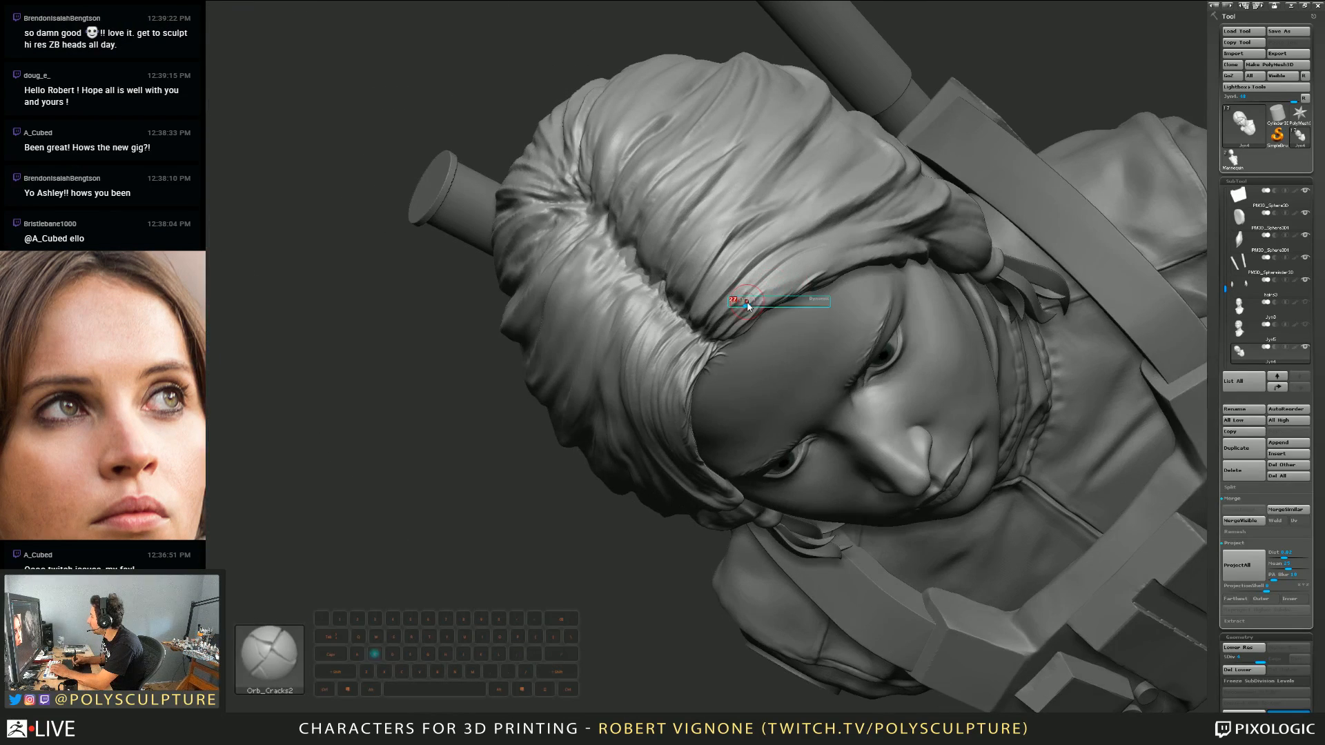
pyautogui.keyDown('alt'); pyautogui.moveTo(749, 304); pyautogui.dragTo(836, 259); pyautogui.keyUp('alt')
pyautogui.moveTo(776, 276); pyautogui.dragTo(828, 264, button='right')
pyautogui.press('s')
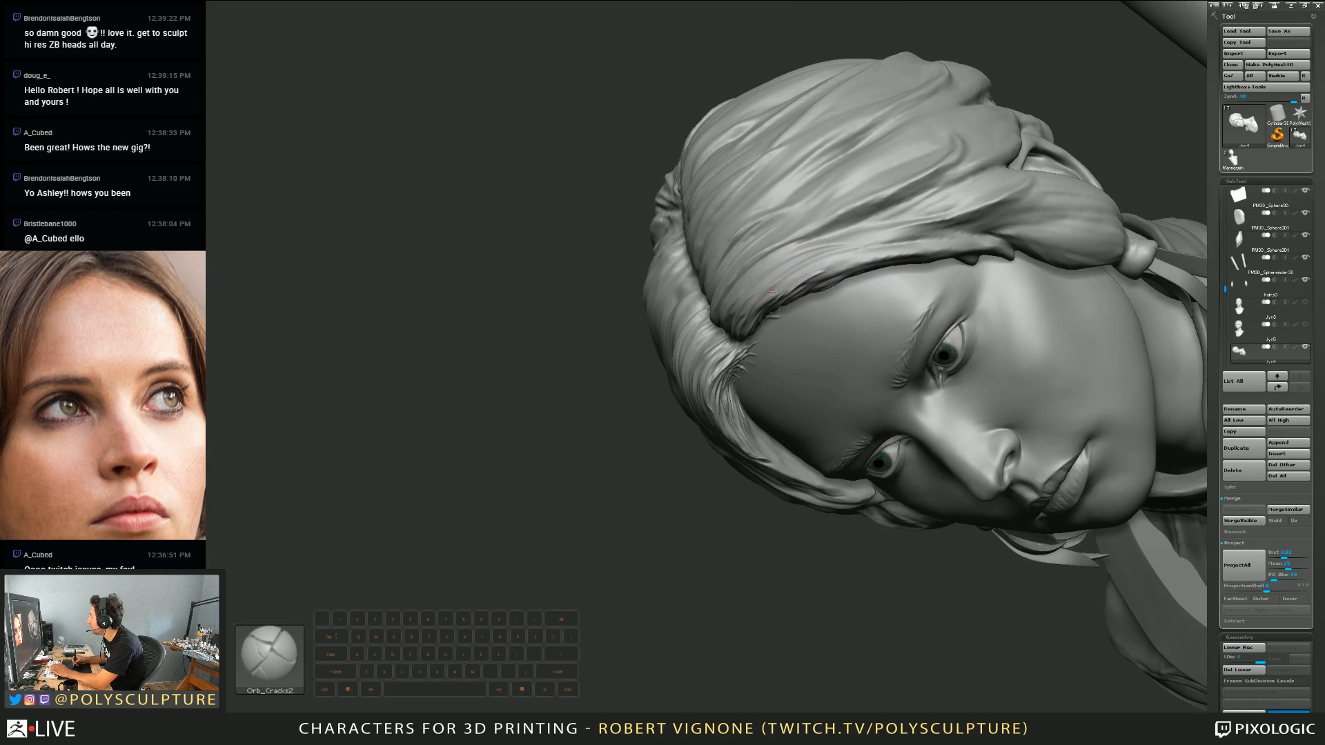
pyautogui.moveTo(789, 282); pyautogui.dragTo(862, 252)
pyautogui.moveTo(819, 267)
pyautogui.mouseDown(button='right')
pyautogui.moveTo(777, 260)
pyautogui.moveTo(763, 238)
pyautogui.moveTo(836, 231)
pyautogui.mouseUp(button='right')
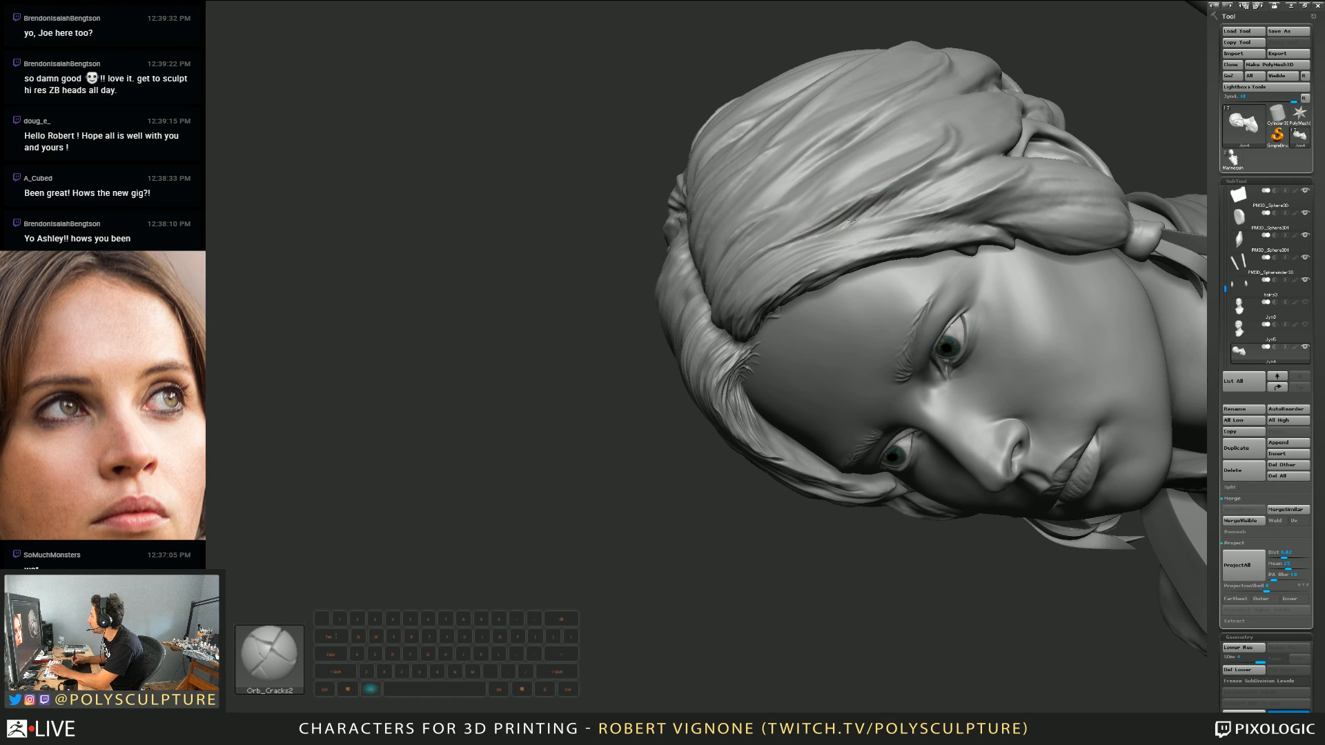
# Step: Sculpt an inverted strand down the character's left temple with a resized Orb_Cracks2 brush and smooth along it
pyautogui.moveTo(904, 199)
pyautogui.mouseDown(button='right')
pyautogui.moveTo(872, 212)
pyautogui.moveTo(917, 181)
pyautogui.moveTo(902, 214)
pyautogui.moveTo(839, 228)
pyautogui.moveTo(858, 275)
pyautogui.mouseUp(button='right')
pyautogui.moveTo(878, 324); pyautogui.dragTo(855, 284, button='right')
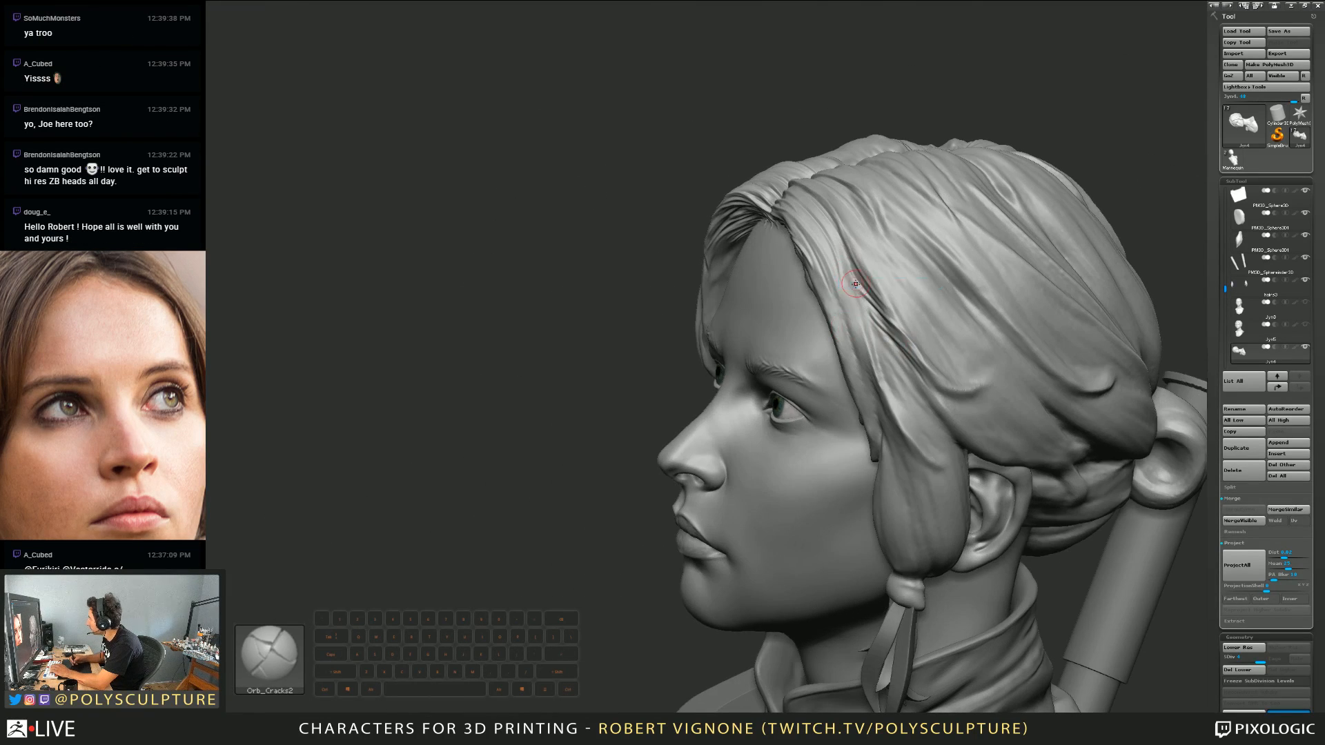
pyautogui.press('ctrl')
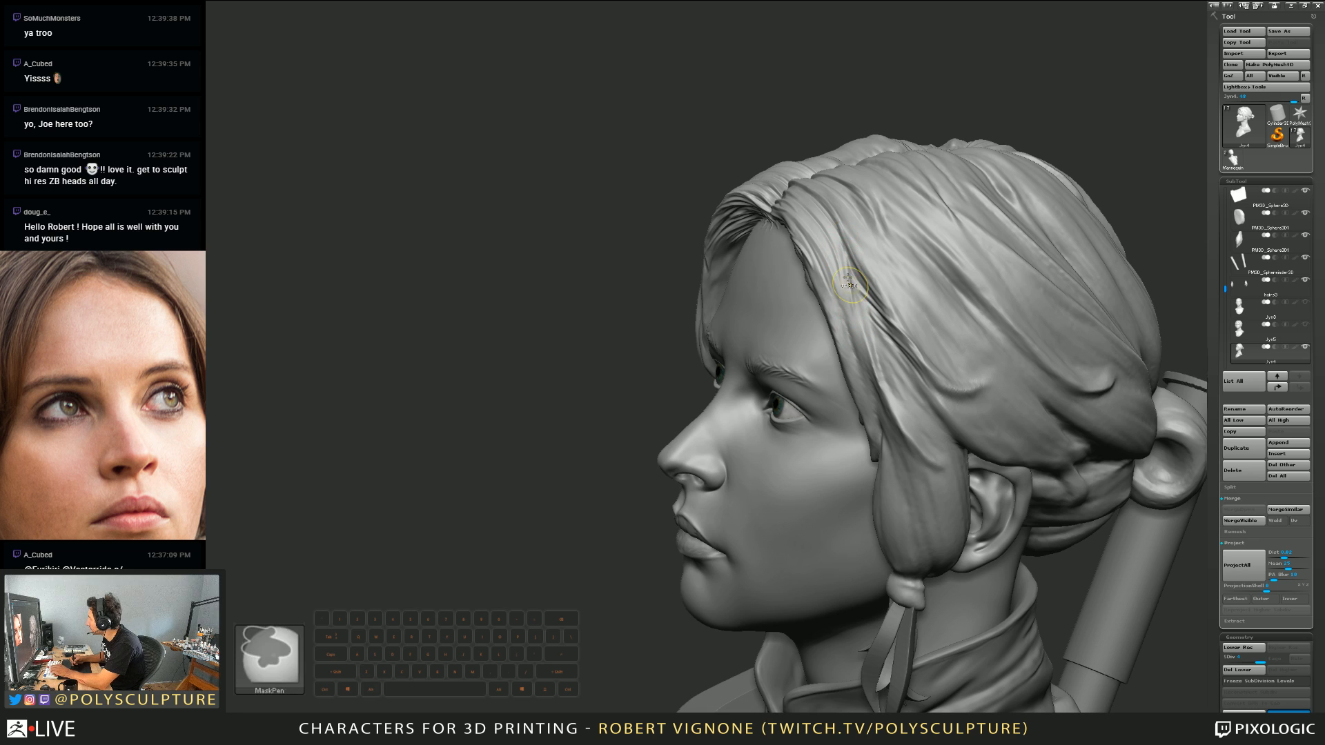
pyautogui.press('s')
pyautogui.click(842, 279)
pyautogui.keyDown('alt'); pyautogui.moveTo(837, 249); pyautogui.dragTo(887, 395); pyautogui.keyUp('alt')
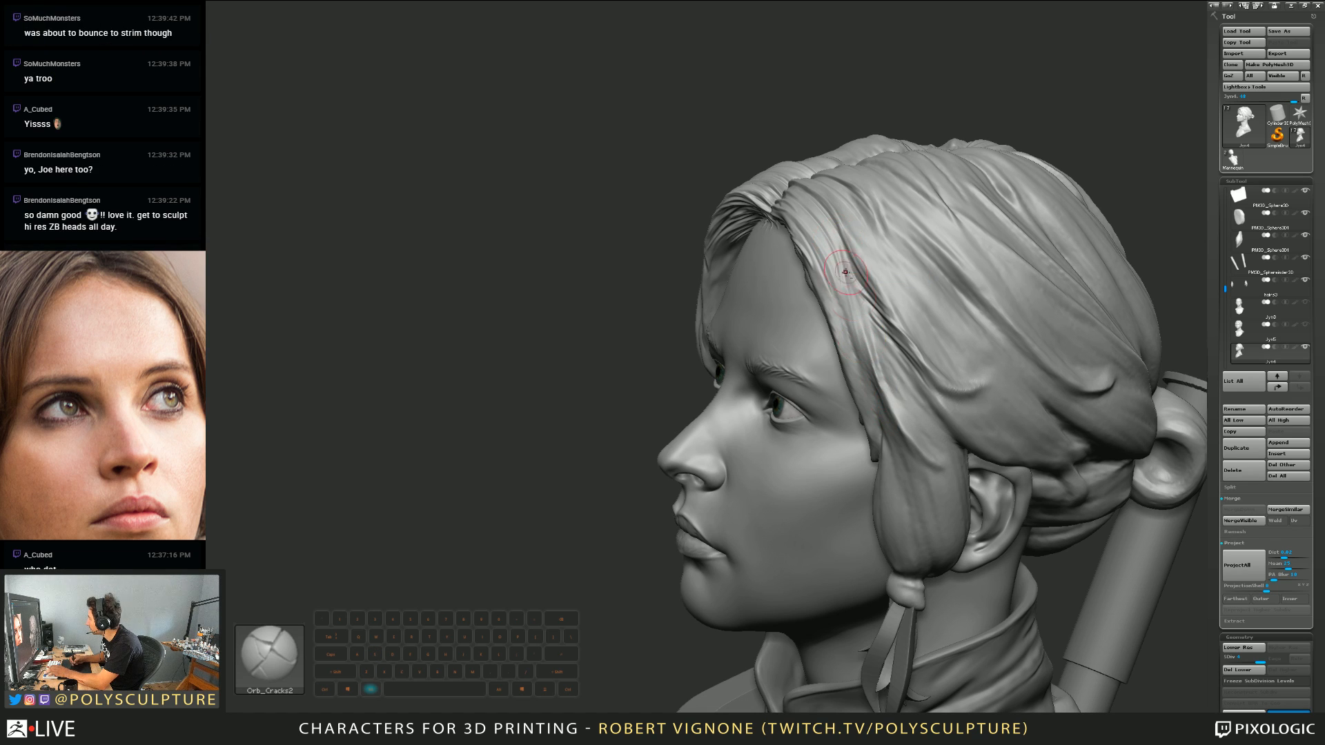
pyautogui.moveTo(837, 252)
pyautogui.keyDown('shift'); pyautogui.mouseDown()
pyautogui.moveTo(826, 230)
pyautogui.moveTo(870, 365)
pyautogui.mouseUp(); pyautogui.keyUp('shift')
pyautogui.moveTo(871, 367); pyautogui.dragTo(851, 320, button='right')
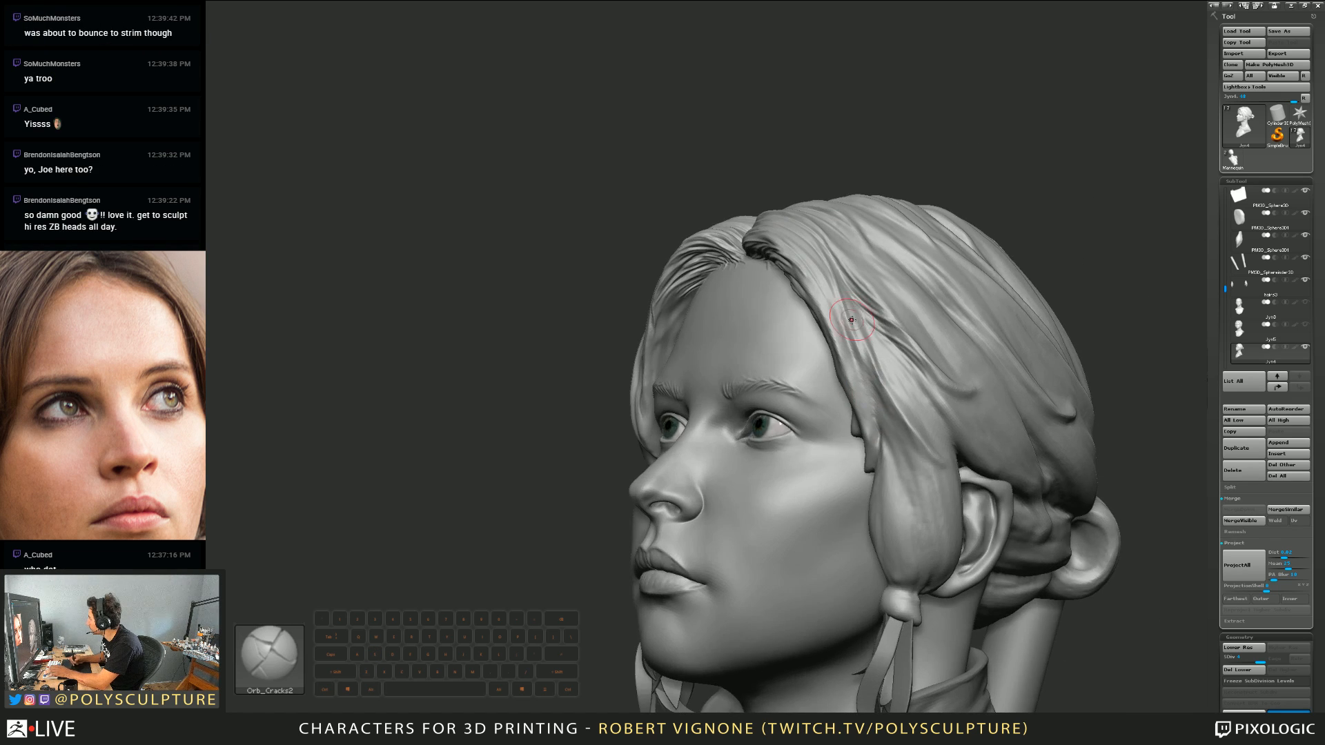
# Step: Carve strand grooves from the character's left temple down toward the lock in front of the ear
pyautogui.moveTo(851, 320); pyautogui.dragTo(884, 374)
pyautogui.moveTo(886, 379); pyautogui.dragTo(866, 328, button='right')
pyautogui.moveTo(868, 329); pyautogui.dragTo(905, 417)
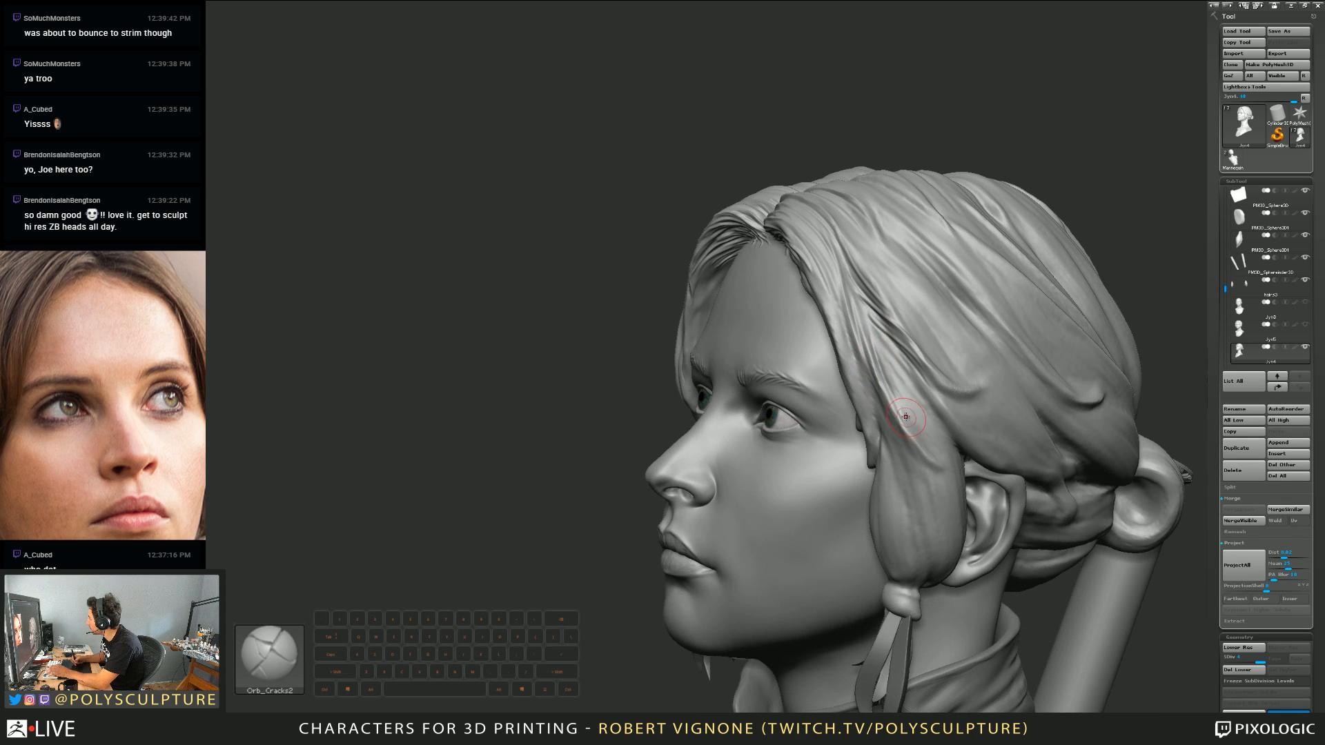
# Step: Sculpt overlapping strand ends at the character's left temple, just above the lock in front of the ear, with a resized Orb_Cracks2 brush
pyautogui.moveTo(899, 417)
pyautogui.mouseDown(button='right')
pyautogui.moveTo(945, 460)
pyautogui.moveTo(930, 451)
pyautogui.mouseUp(button='right')
pyautogui.press('s')
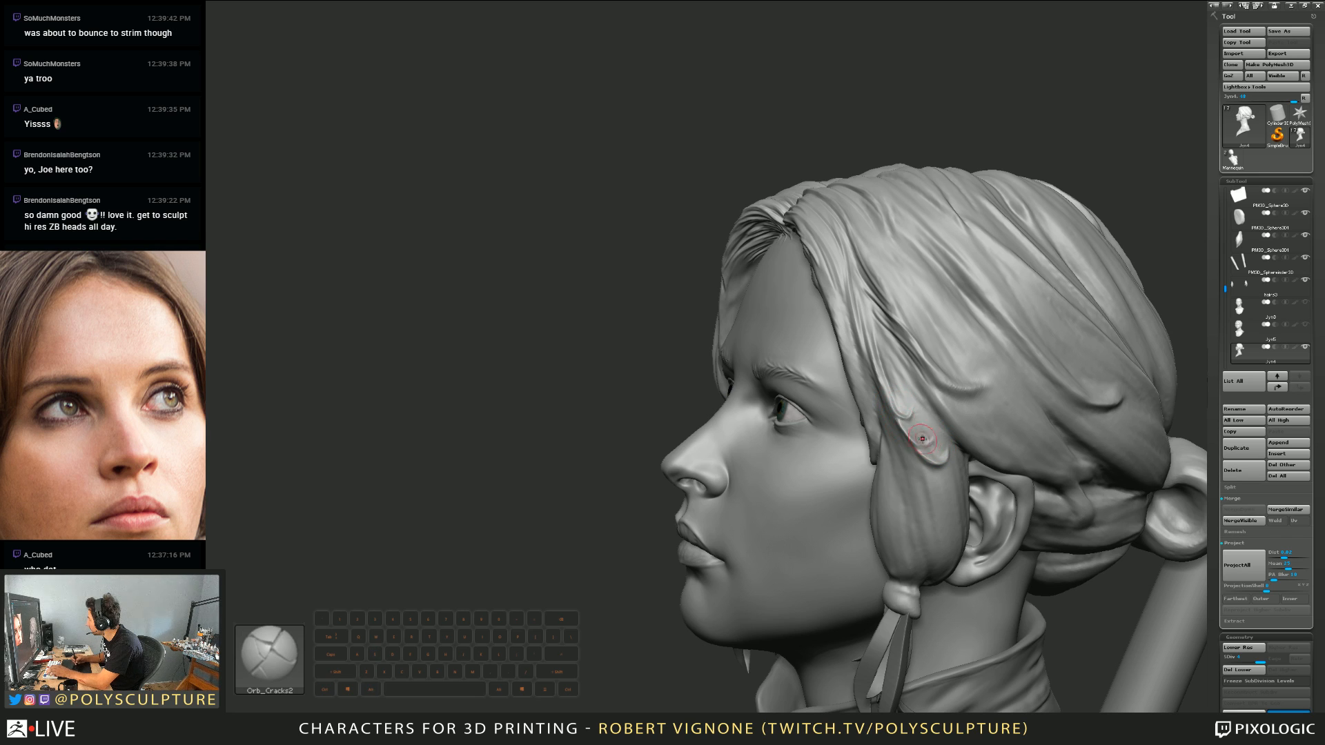
pyautogui.moveTo(922, 439)
pyautogui.mouseDown(button='right')
pyautogui.moveTo(922, 458)
pyautogui.moveTo(915, 449)
pyautogui.mouseUp(button='right')
pyautogui.moveTo(941, 500); pyautogui.dragTo(919, 429, button='right')
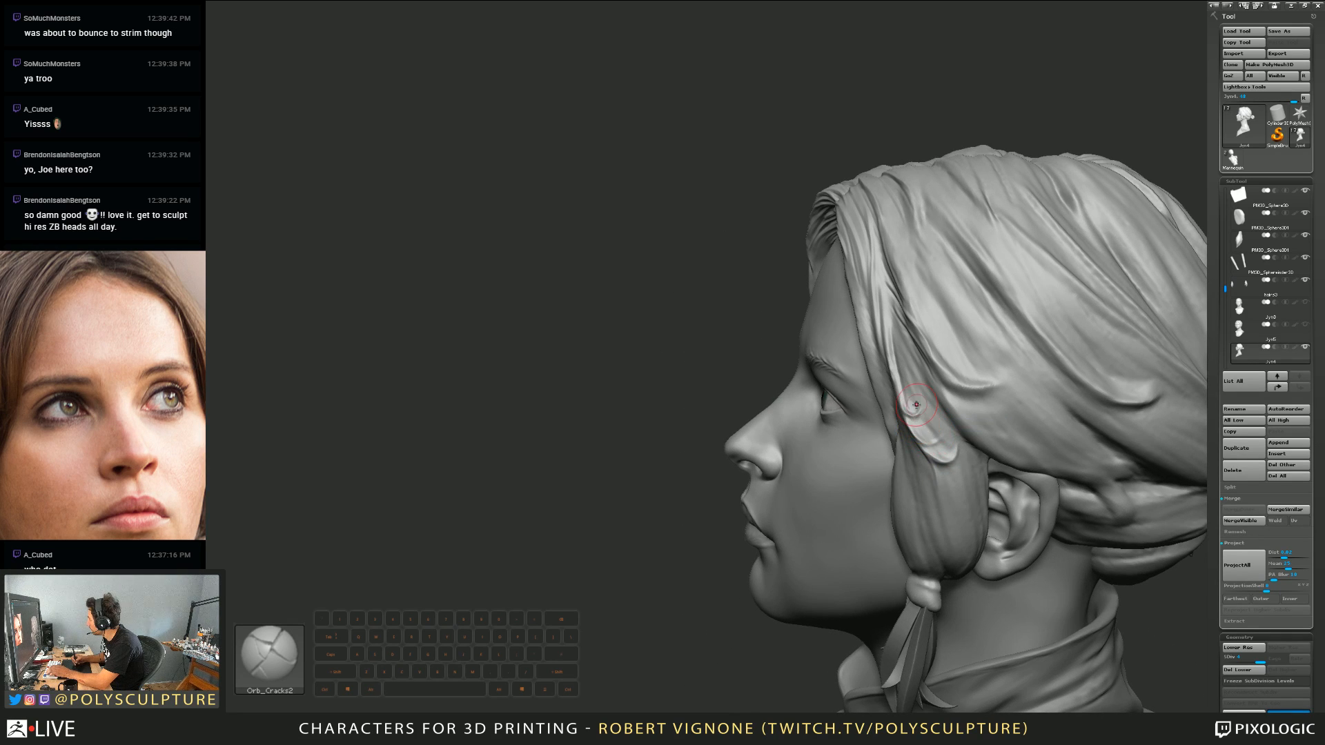
pyautogui.moveTo(901, 362); pyautogui.dragTo(889, 326, button='right')
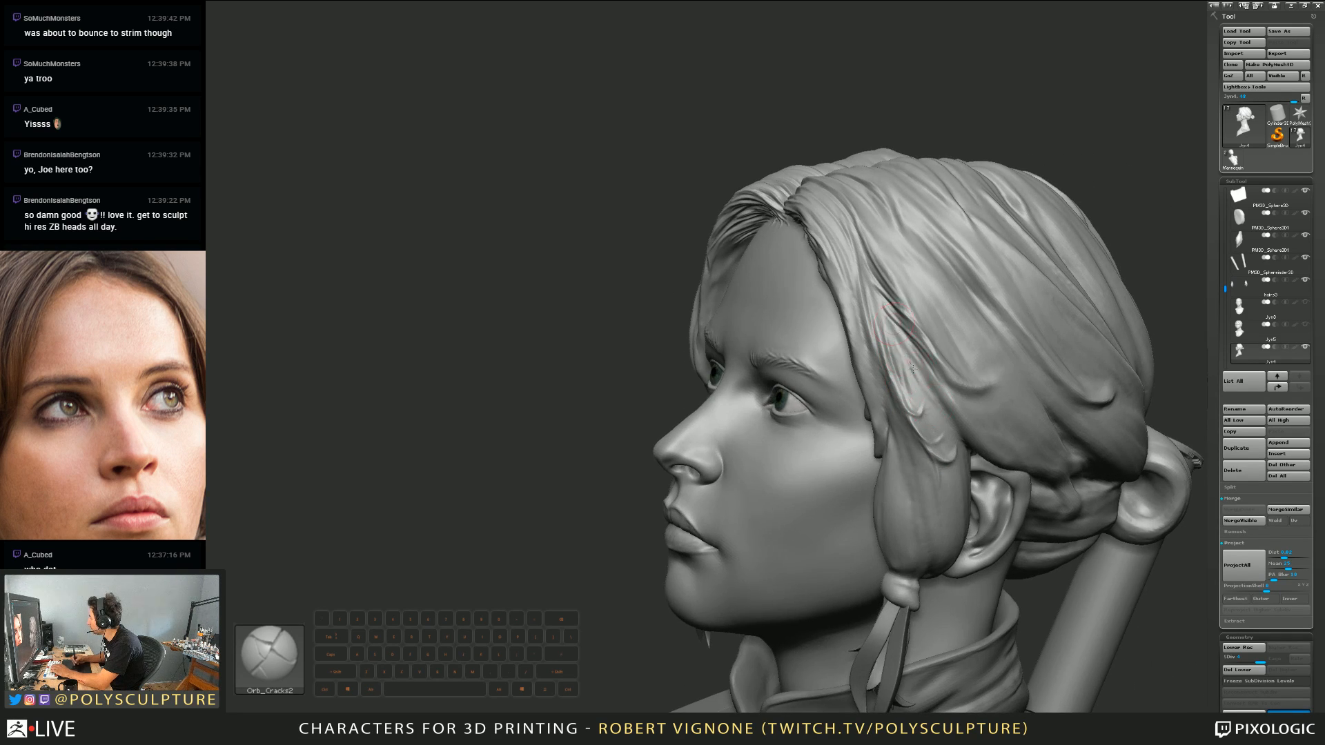
# Step: Carve finer strand grooves through the hair above the character's left temple after adjusting the Draw Size
pyautogui.moveTo(923, 387)
pyautogui.mouseDown(button='right')
pyautogui.moveTo(979, 414)
pyautogui.moveTo(923, 375)
pyautogui.moveTo(880, 436)
pyautogui.moveTo(897, 422)
pyautogui.mouseUp(button='right')
pyautogui.press('s')
pyautogui.moveTo(847, 388); pyautogui.dragTo(857, 390)
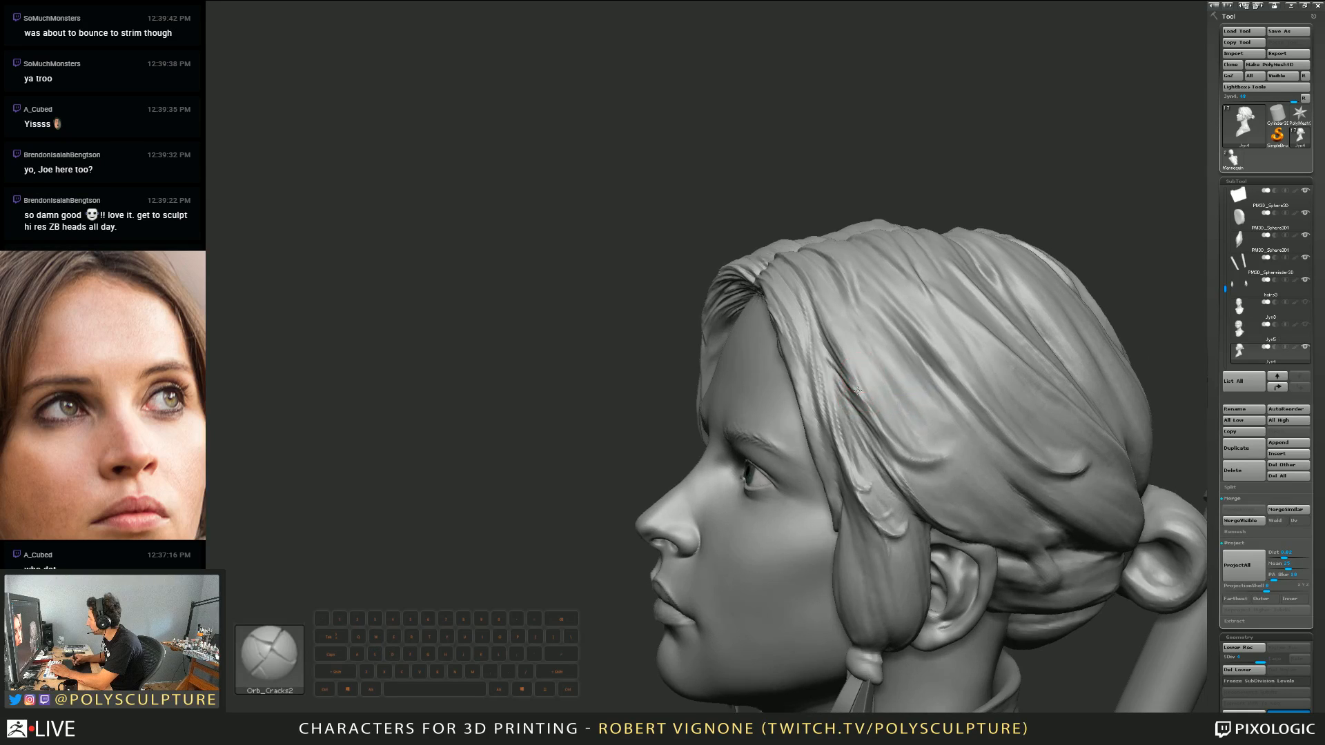
pyautogui.moveTo(857, 390); pyautogui.dragTo(861, 414, button='right')
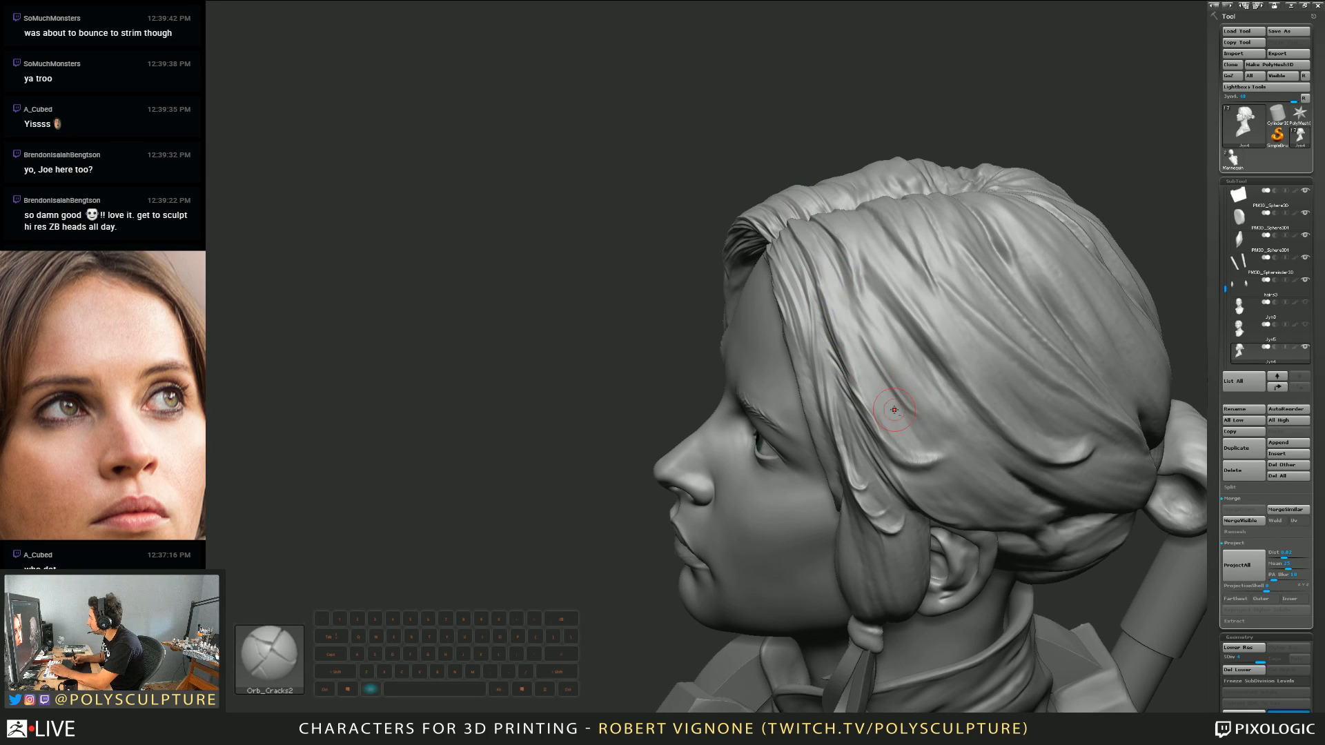
pyautogui.moveTo(908, 442); pyautogui.dragTo(1157, 599, button='right')
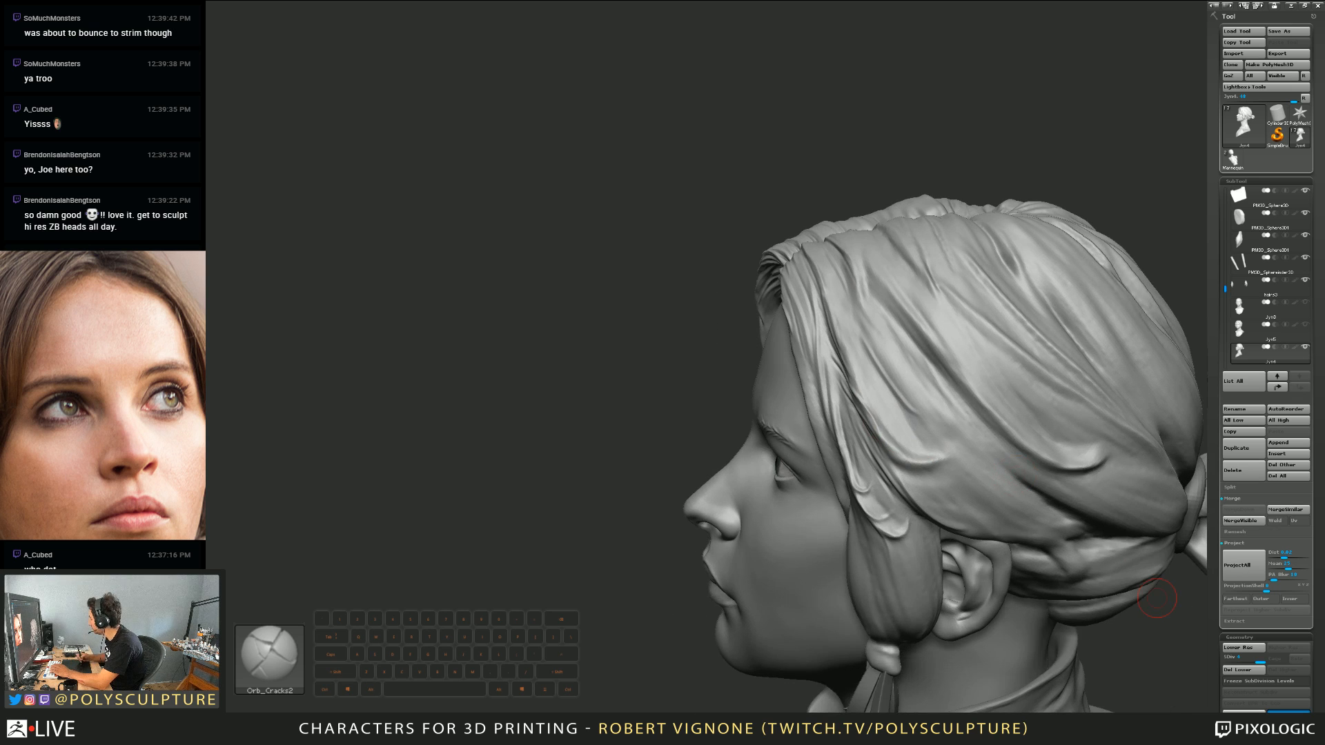
# Step: Shape the strand edge and its pointed end where the left side hair meets the temple and cheek
pyautogui.moveTo(821, 376); pyautogui.dragTo(912, 397, button='right')
pyautogui.keyDown('alt'); pyautogui.moveTo(819, 411); pyautogui.dragTo(836, 375, button='right'); pyautogui.keyUp('alt')
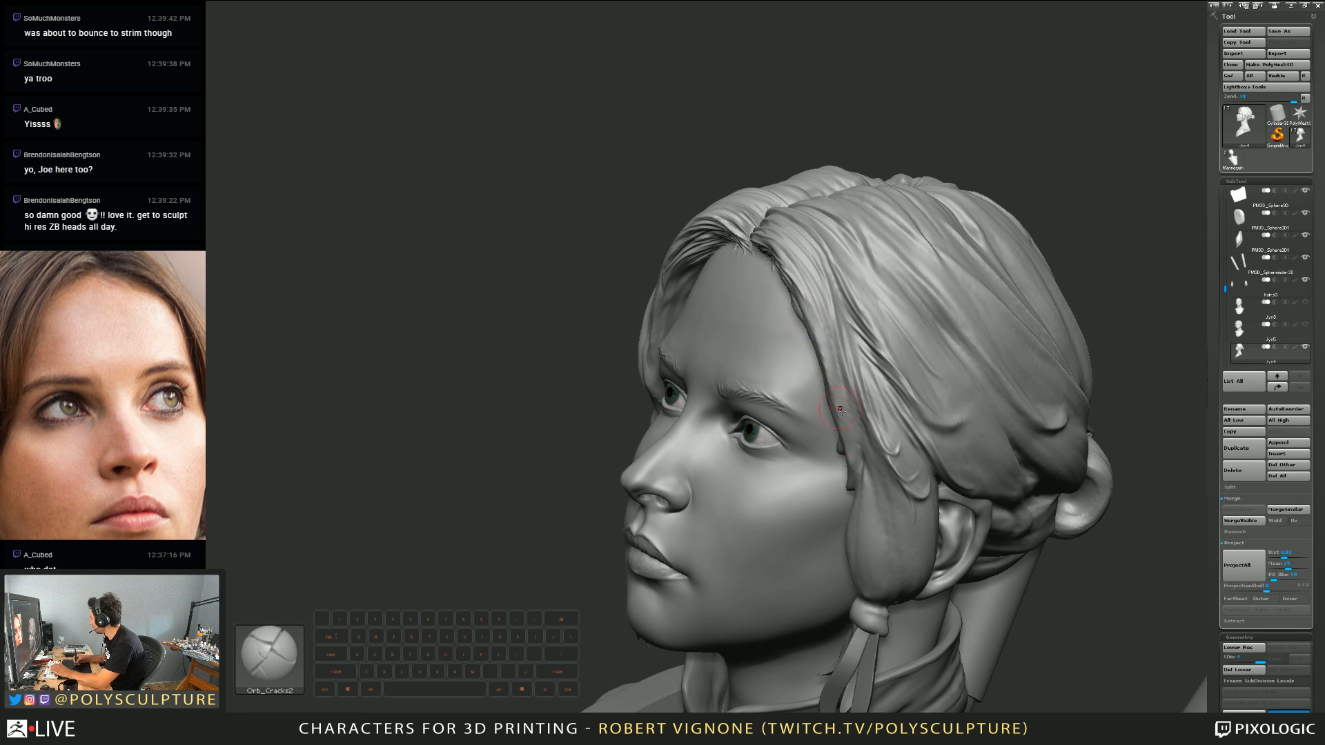
pyautogui.moveTo(807, 349)
pyautogui.mouseDown(button='right')
pyautogui.moveTo(878, 433)
pyautogui.moveTo(855, 330)
pyautogui.moveTo(890, 345)
pyautogui.moveTo(857, 336)
pyautogui.mouseUp(button='right')
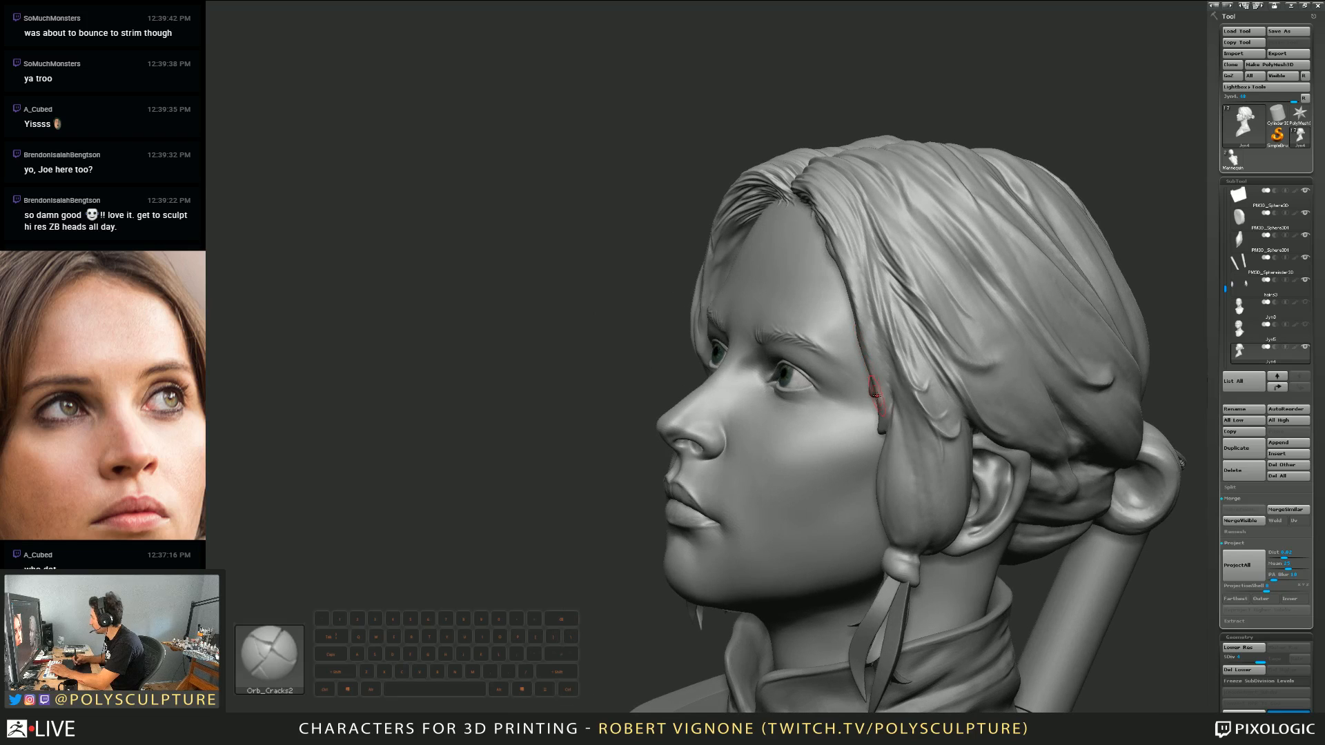
pyautogui.moveTo(878, 380)
pyautogui.mouseDown(button='right')
pyautogui.moveTo(886, 348)
pyautogui.moveTo(860, 380)
pyautogui.moveTo(887, 429)
pyautogui.mouseUp(button='right')
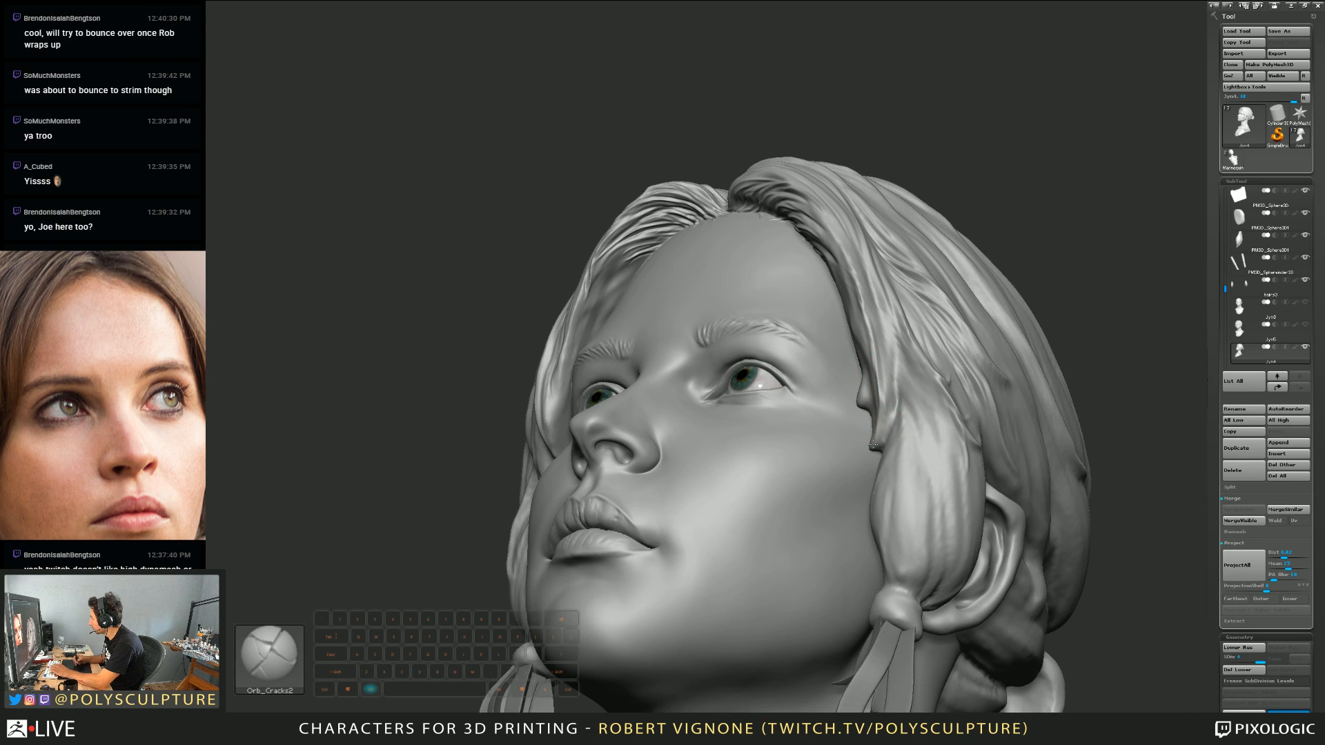
# Step: Sculpt strands along the character's left hairline, from the upper forehead corner down to the temple, including an inverted stroke
pyautogui.moveTo(882, 339); pyautogui.dragTo(882, 349, button='right')
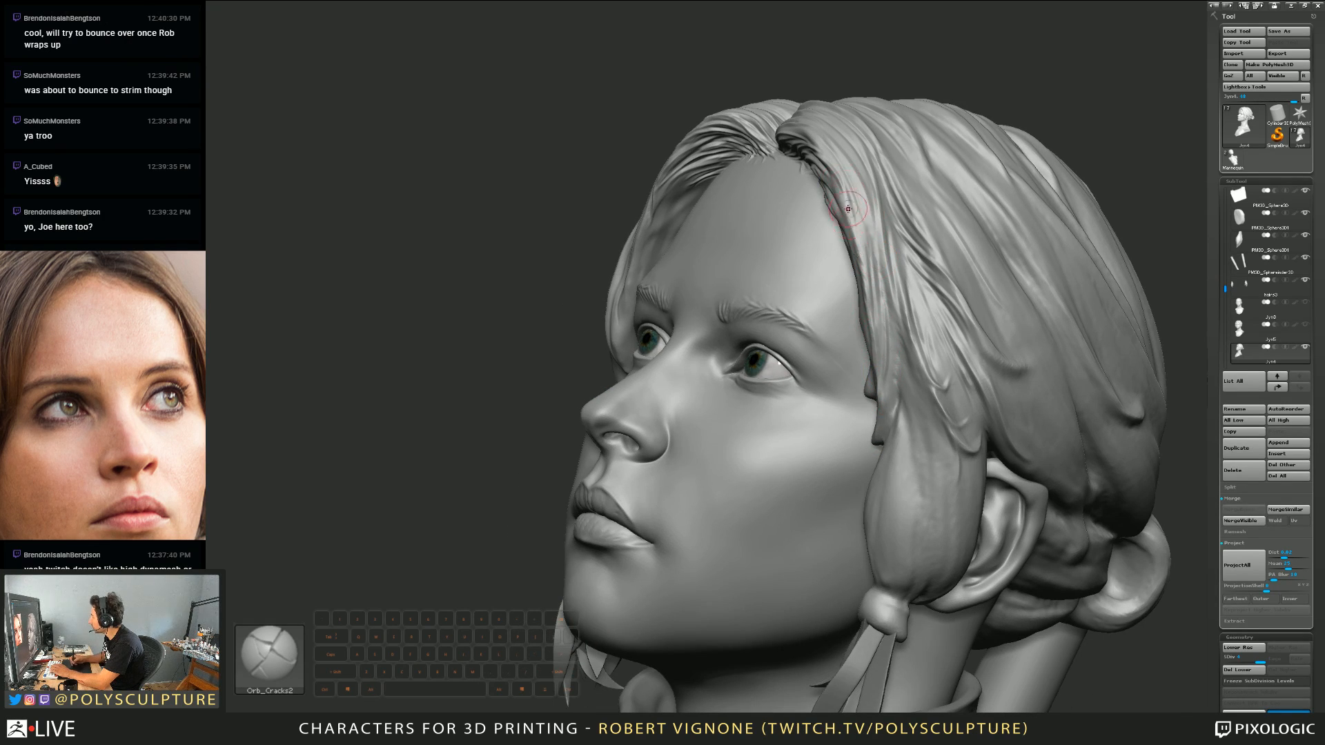
pyautogui.moveTo(848, 210); pyautogui.dragTo(841, 220, button='right')
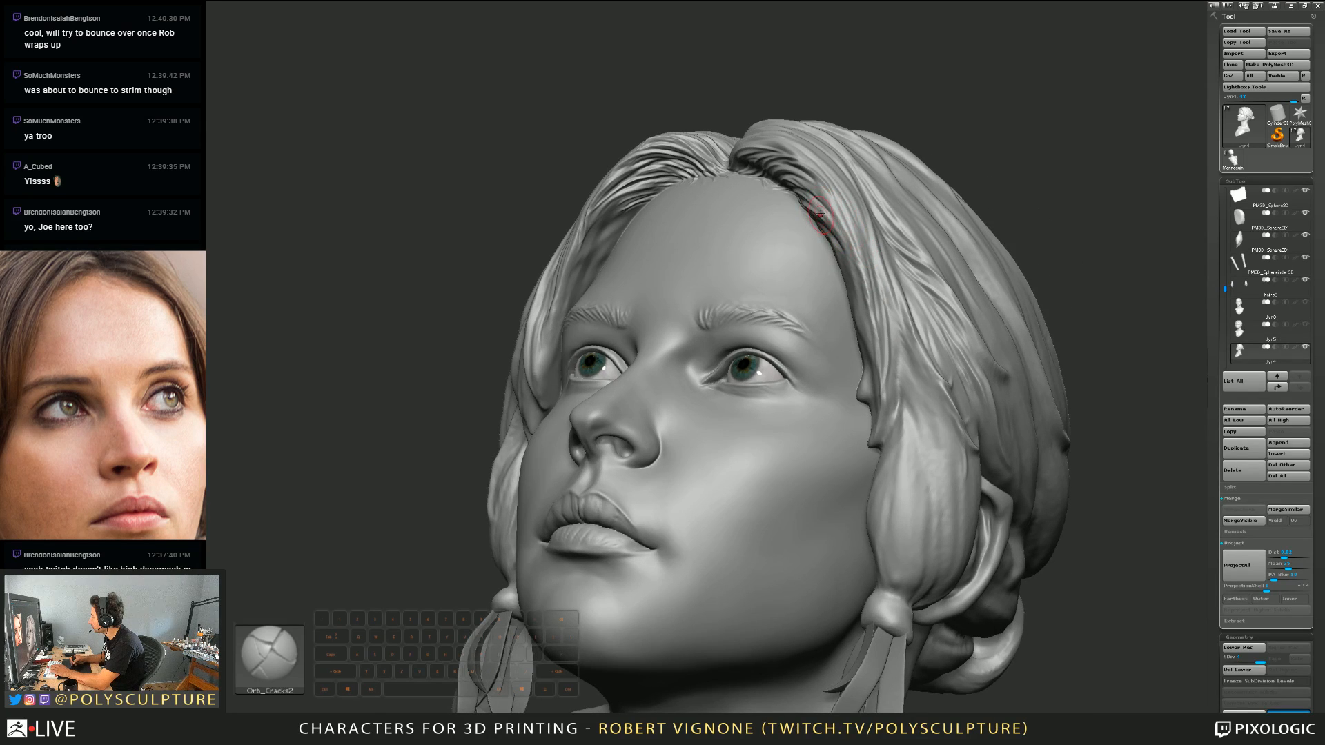
pyautogui.moveTo(837, 234); pyautogui.dragTo(844, 270)
pyautogui.moveTo(826, 262); pyautogui.dragTo(816, 242, button='right')
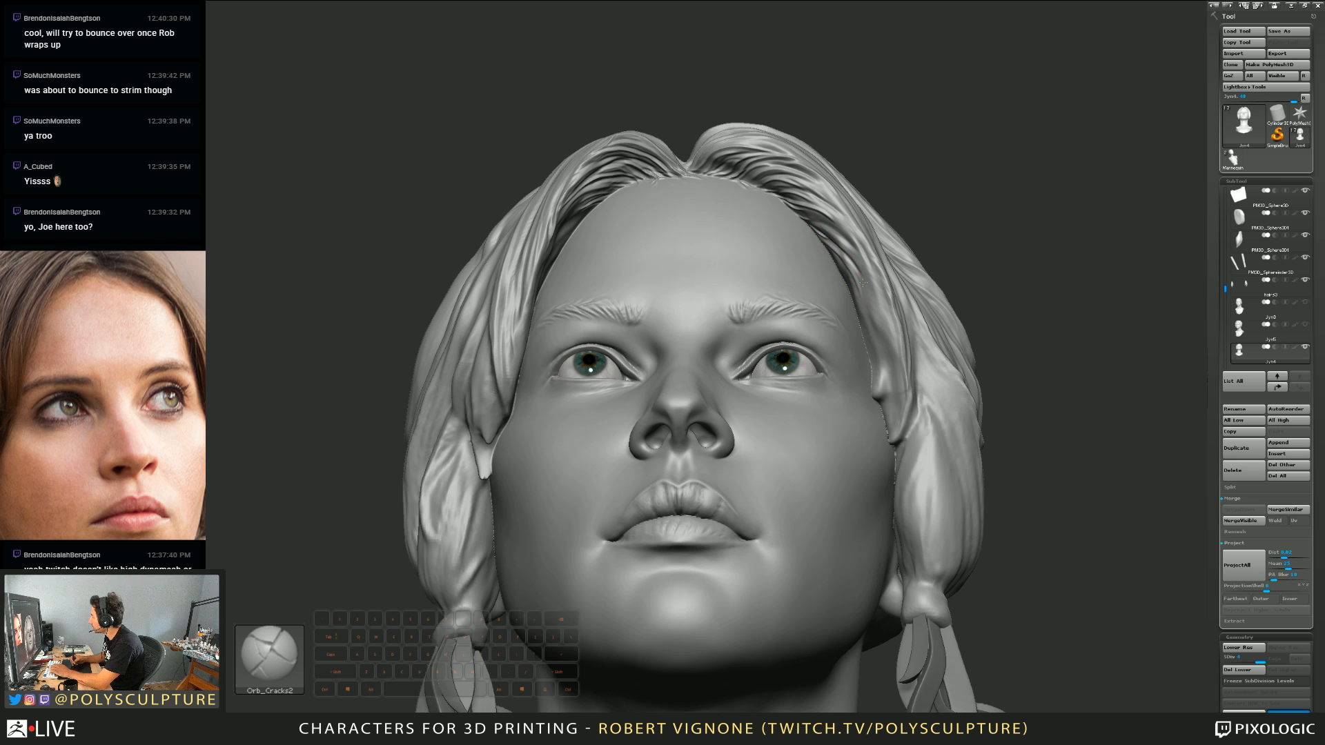
pyautogui.moveTo(828, 231)
pyautogui.keyDown('alt'); pyautogui.mouseDown()
pyautogui.moveTo(862, 282)
pyautogui.moveTo(872, 331)
pyautogui.mouseUp(); pyautogui.keyUp('alt')
pyautogui.moveTo(850, 254); pyautogui.dragTo(880, 373)
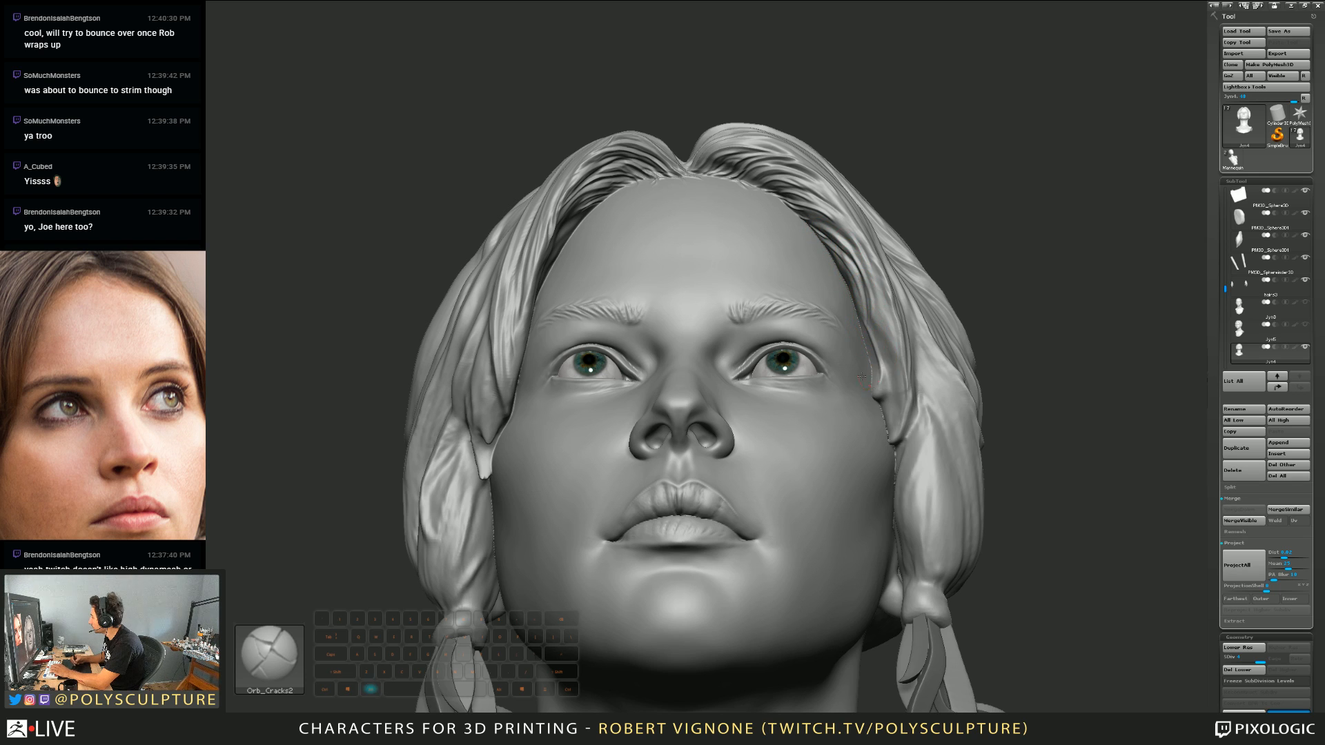
# Step: Smooth beside the strand tip at the left temple and build up the tip with a resized ClayBuildup brush
pyautogui.moveTo(880, 373)
pyautogui.mouseDown(button='right')
pyautogui.moveTo(821, 396)
pyautogui.moveTo(804, 428)
pyautogui.moveTo(828, 482)
pyautogui.mouseUp(button='right')
pyautogui.moveTo(877, 401)
pyautogui.mouseDown(button='right')
pyautogui.moveTo(921, 404)
pyautogui.moveTo(845, 366)
pyautogui.moveTo(911, 369)
pyautogui.mouseUp(button='right')
pyautogui.keyDown('shift'); pyautogui.moveTo(883, 388); pyautogui.dragTo(879, 407); pyautogui.keyUp('shift')
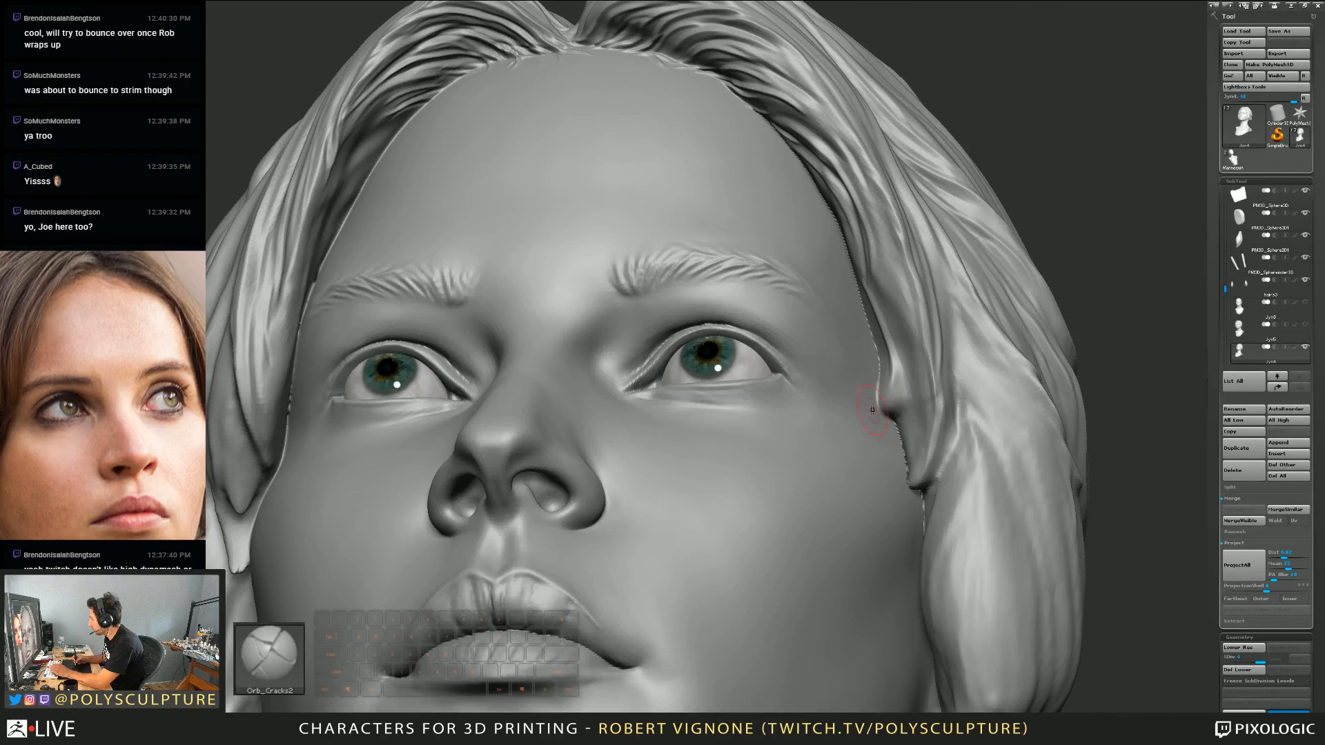
pyautogui.press('s')
pyautogui.press('s')
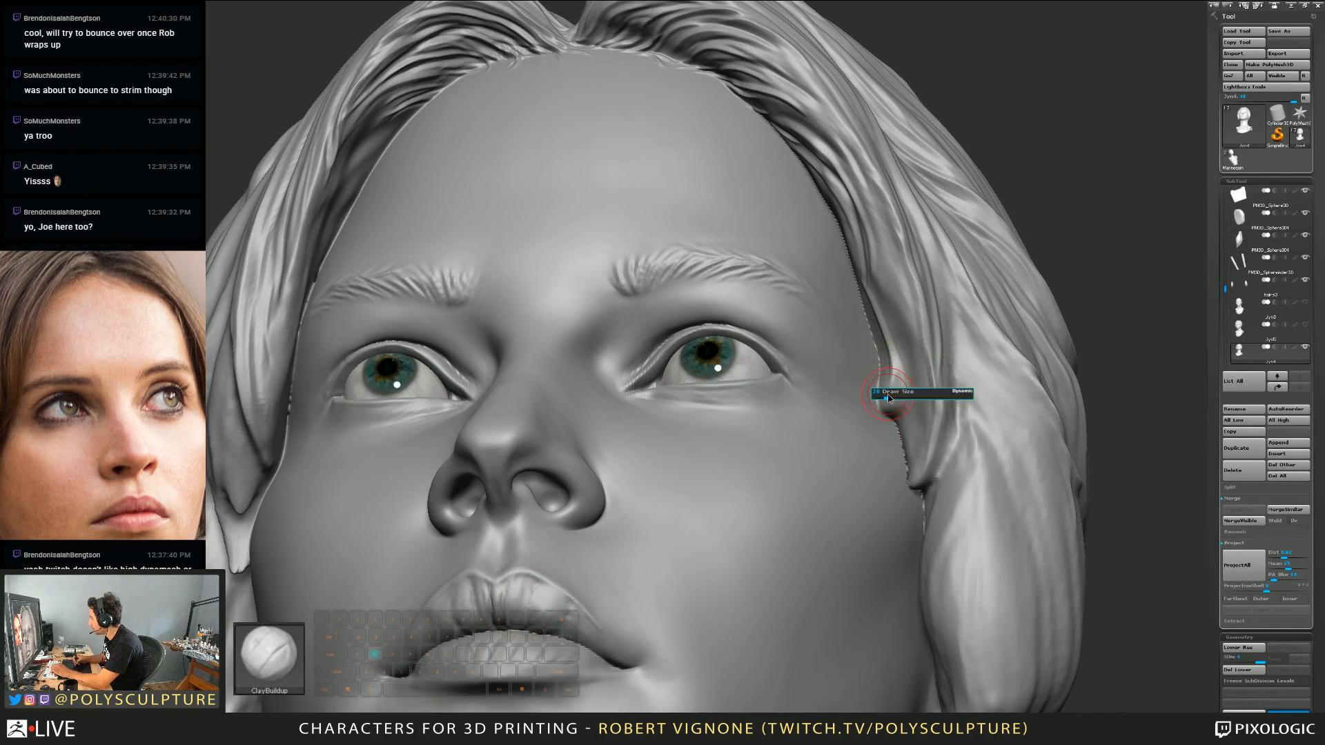
pyautogui.moveTo(894, 380); pyautogui.dragTo(878, 401)
pyautogui.press('s')
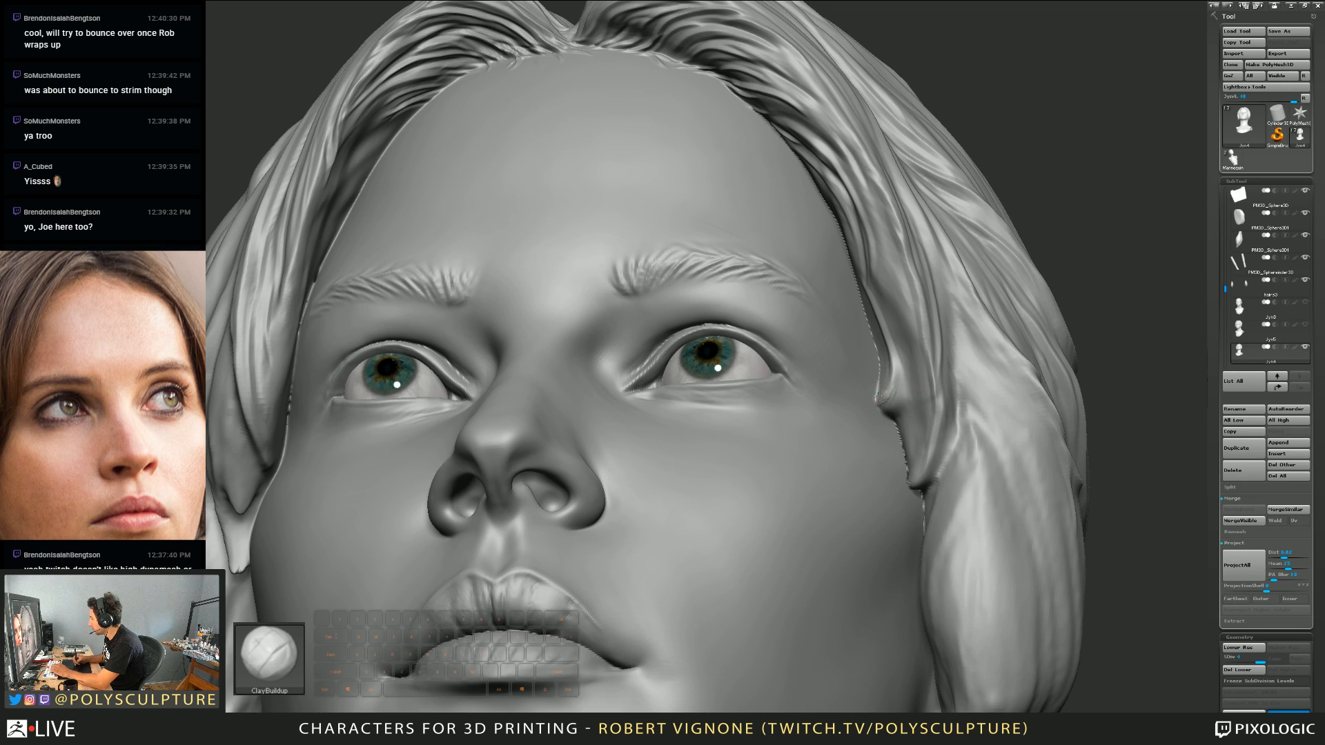
pyautogui.moveTo(877, 397)
pyautogui.mouseDown(button='right')
pyautogui.moveTo(833, 418)
pyautogui.moveTo(920, 392)
pyautogui.moveTo(909, 476)
pyautogui.mouseUp(button='right')
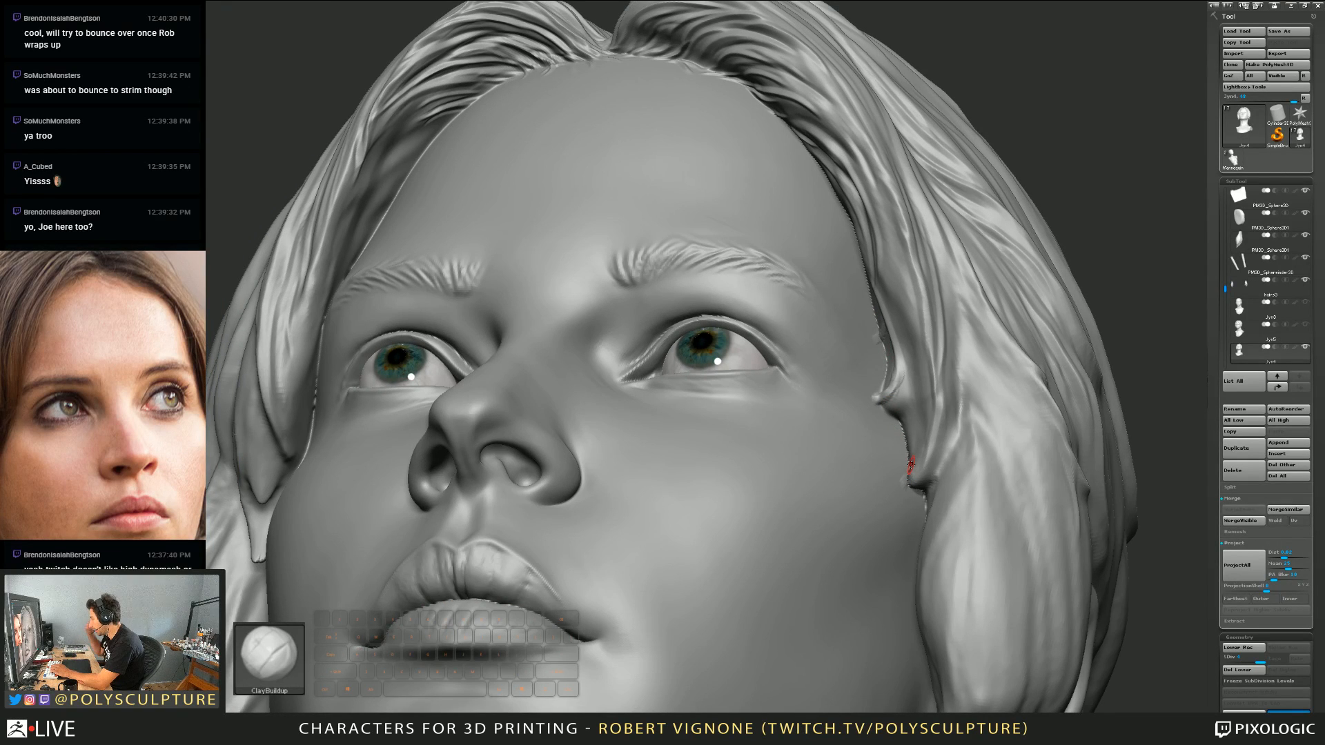
# Step: Define the left temple strand's curled tip with an inverted stroke of a resized Dam_Standard brush
pyautogui.moveTo(909, 466); pyautogui.dragTo(409, 688, button='right')
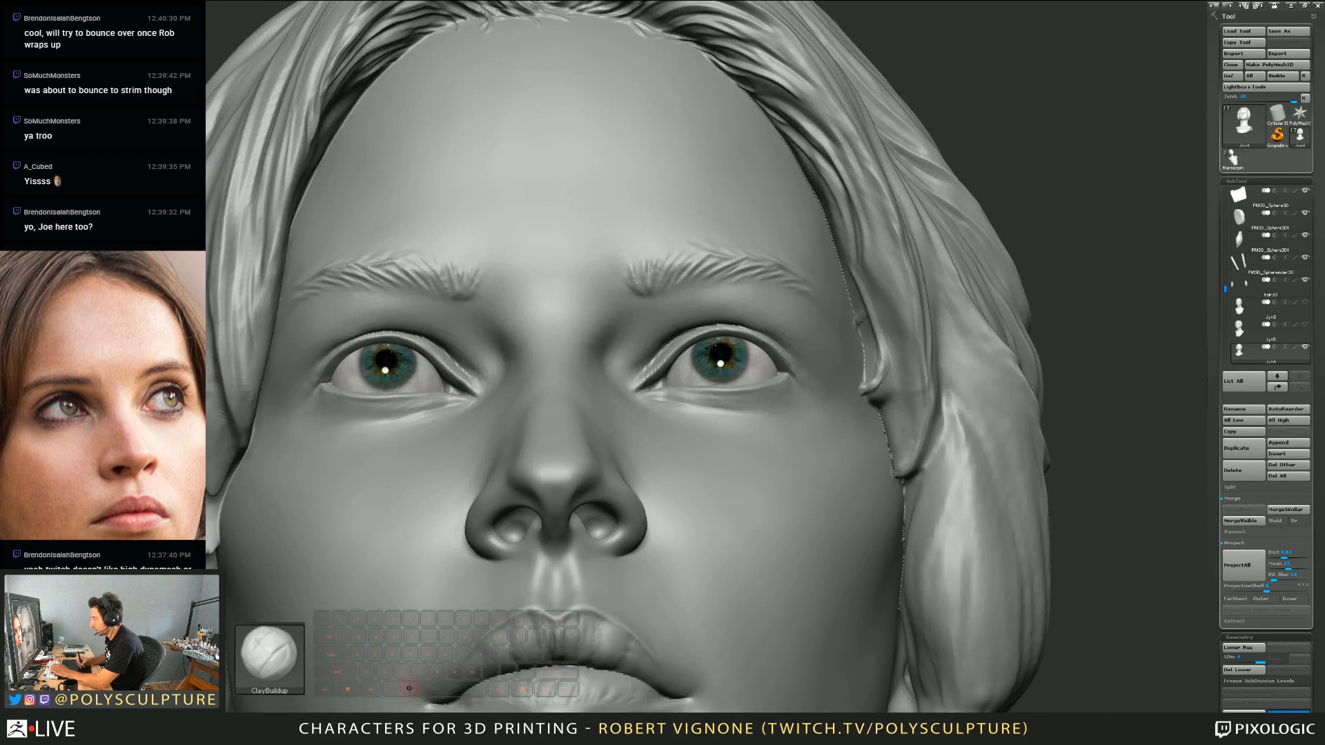
pyautogui.press('b')
pyautogui.press('d')
pyautogui.press('s')
pyautogui.press('s')
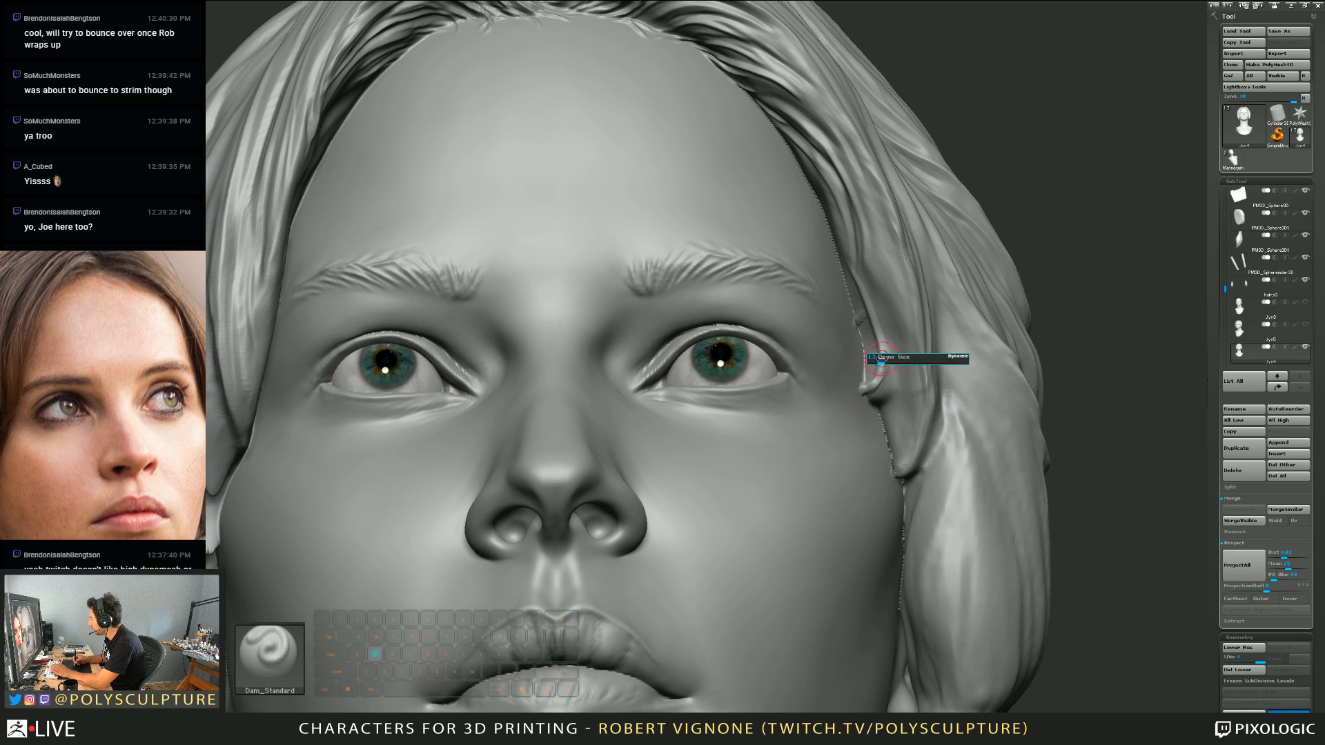
pyautogui.moveTo(883, 360); pyautogui.dragTo(887, 360)
pyautogui.keyDown('alt'); pyautogui.moveTo(881, 338); pyautogui.dragTo(871, 386); pyautogui.keyUp('alt')
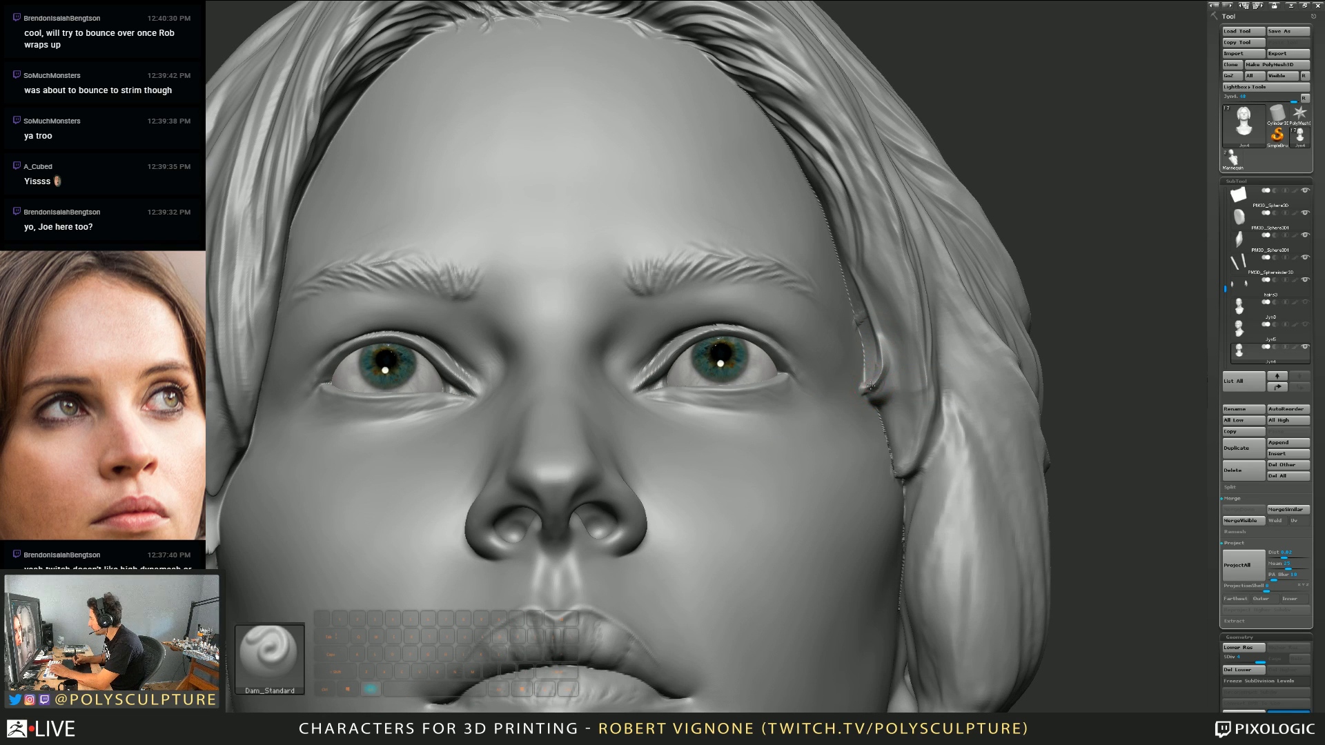
# Step: Refine the temple strand's inner edge with Dam_Standard and smooth where it meets the skin
pyautogui.moveTo(865, 381); pyautogui.dragTo(845, 407, button='right')
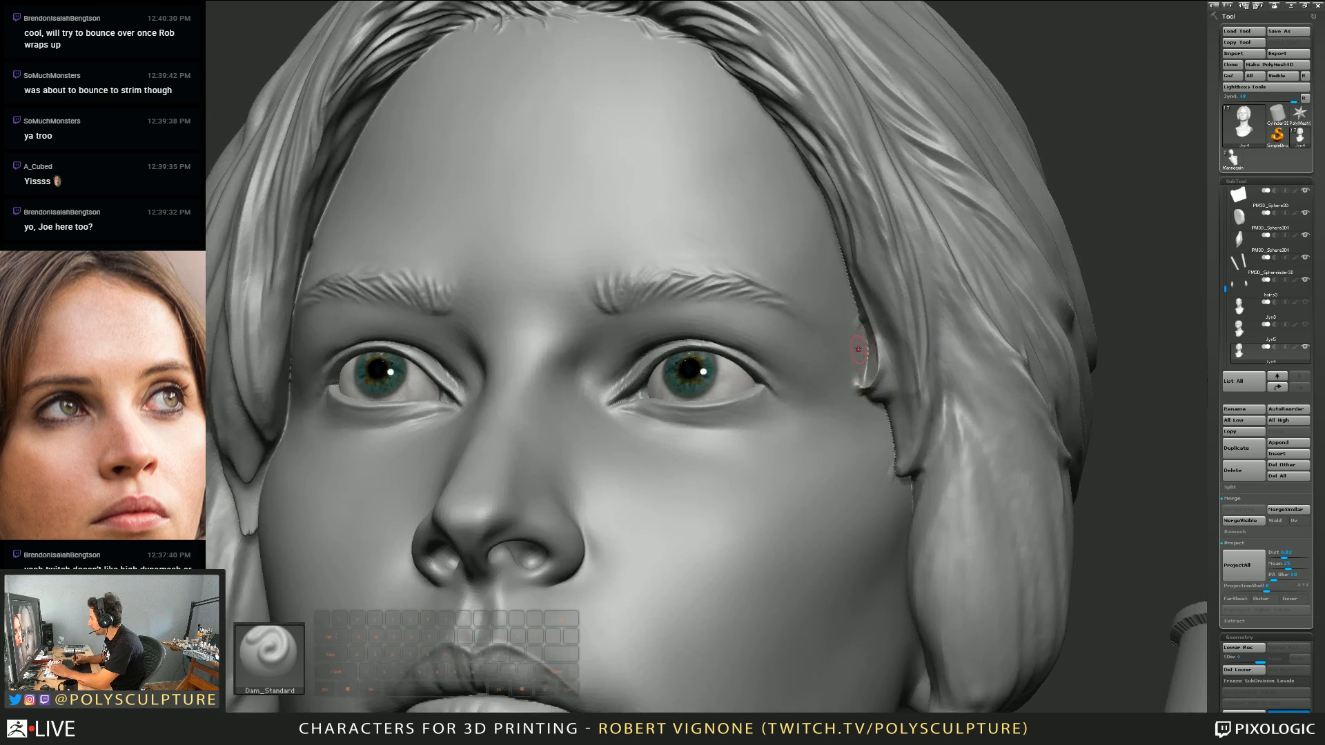
pyautogui.moveTo(861, 358); pyautogui.dragTo(870, 365, button='right')
pyautogui.rightClick(862, 365)
pyautogui.press('shift')
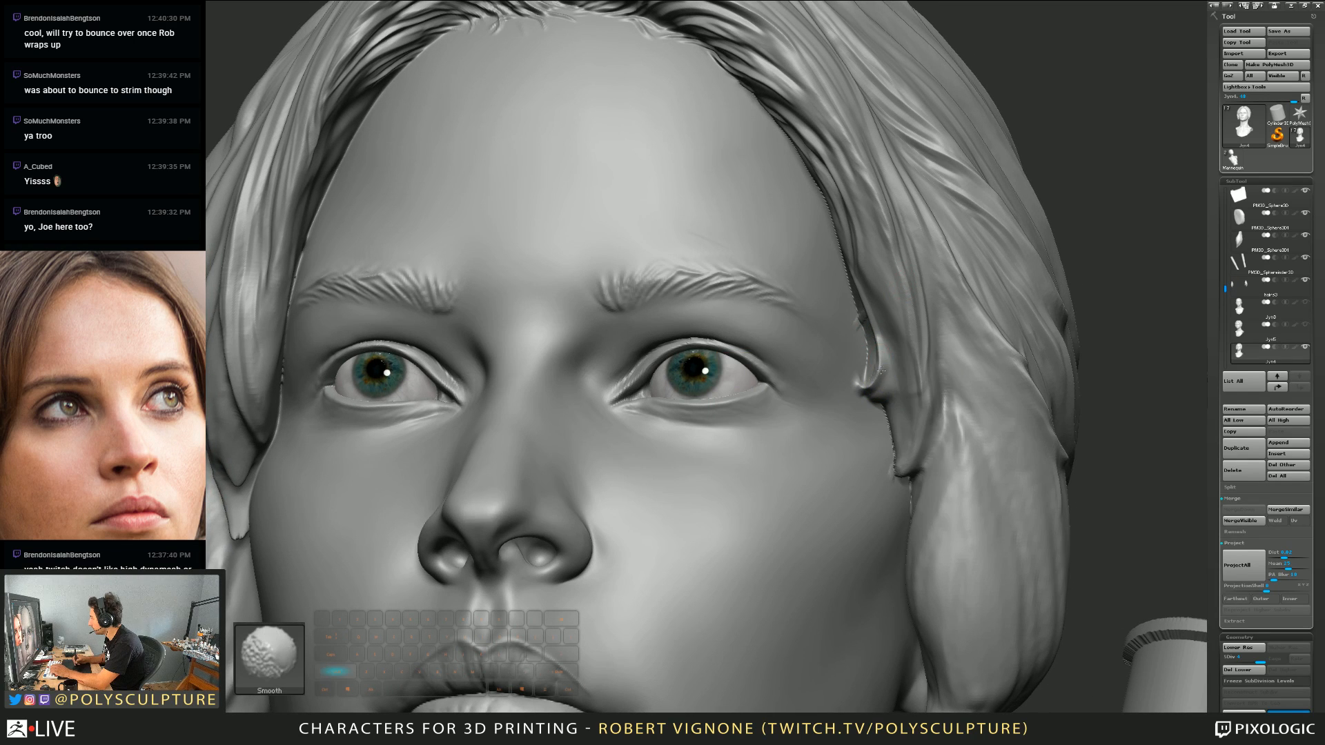
pyautogui.keyDown('shift'); pyautogui.moveTo(864, 326); pyautogui.dragTo(860, 316); pyautogui.keyUp('shift')
pyautogui.moveTo(850, 339); pyautogui.dragTo(858, 316, button='right')
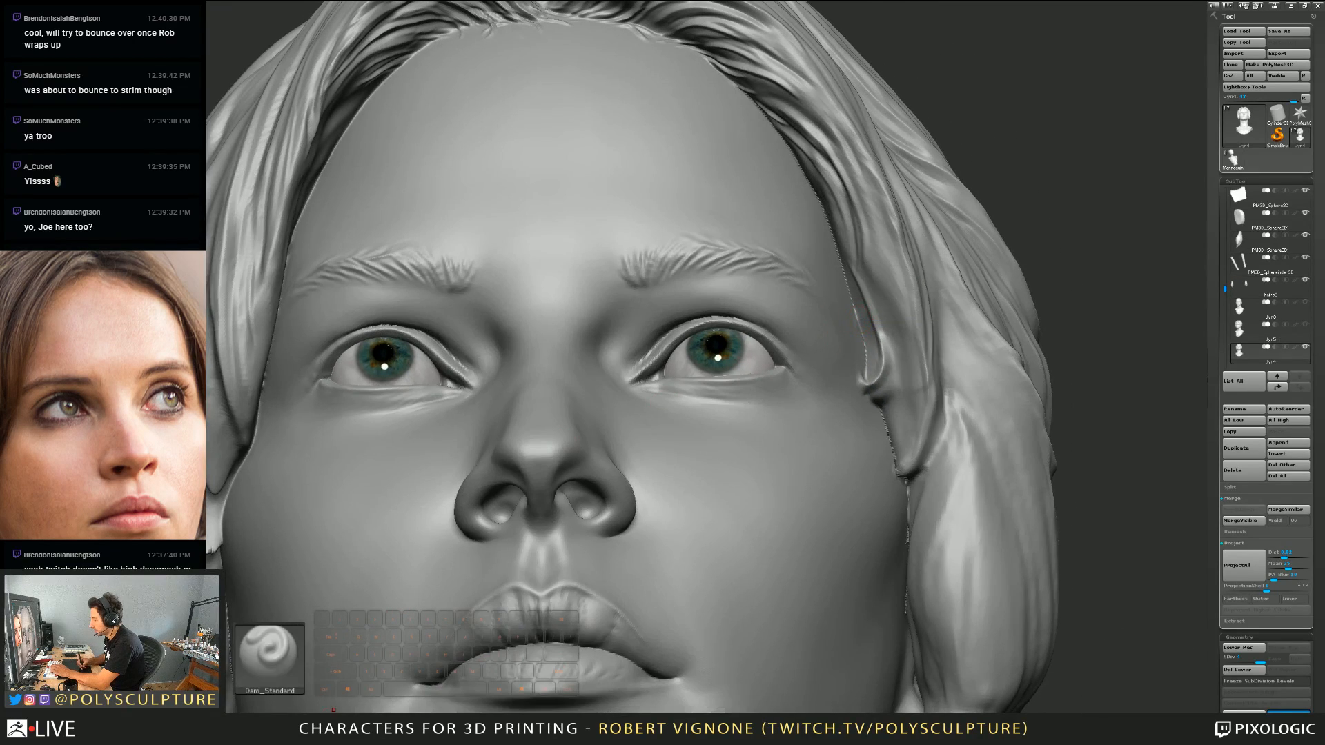
# Step: Sculpt thin strands along the left hairline beside the brow with Orb_Cracks2, using inverted strokes
pyautogui.click(333, 710)
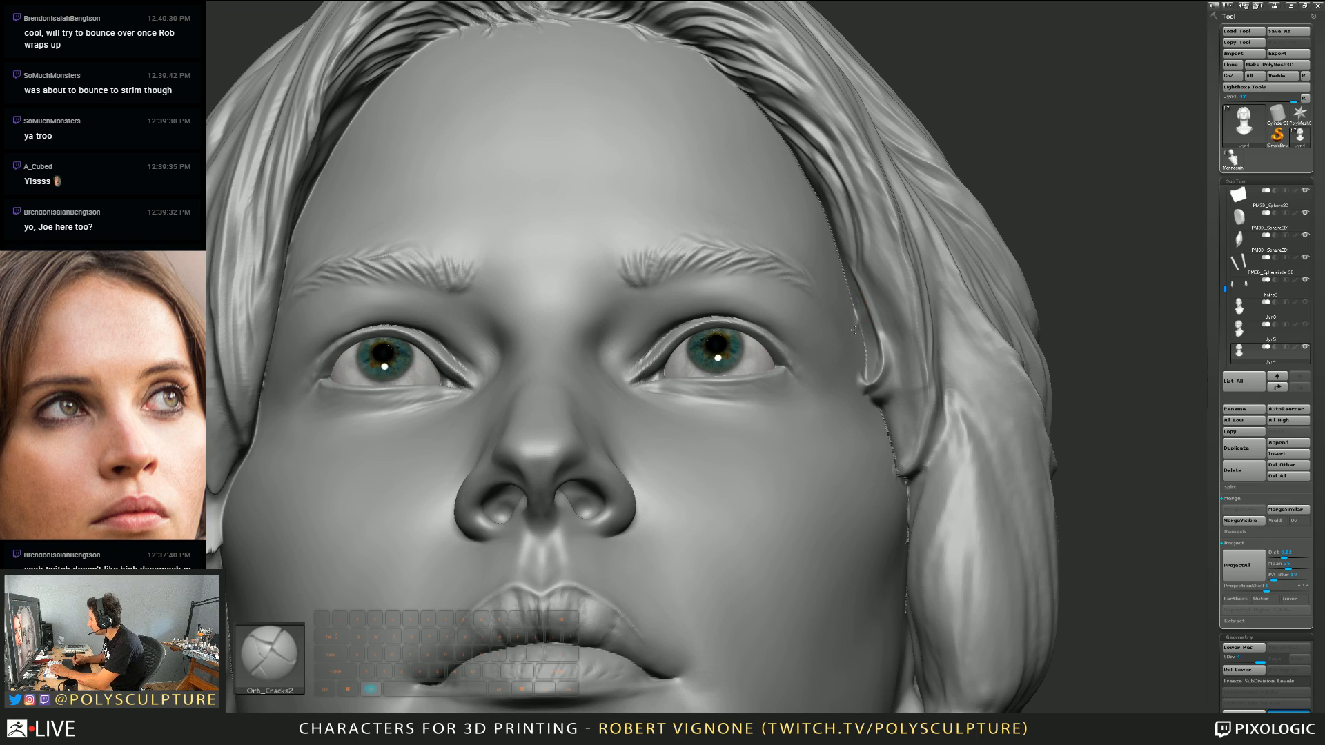
pyautogui.moveTo(856, 326); pyautogui.dragTo(832, 212, button='right')
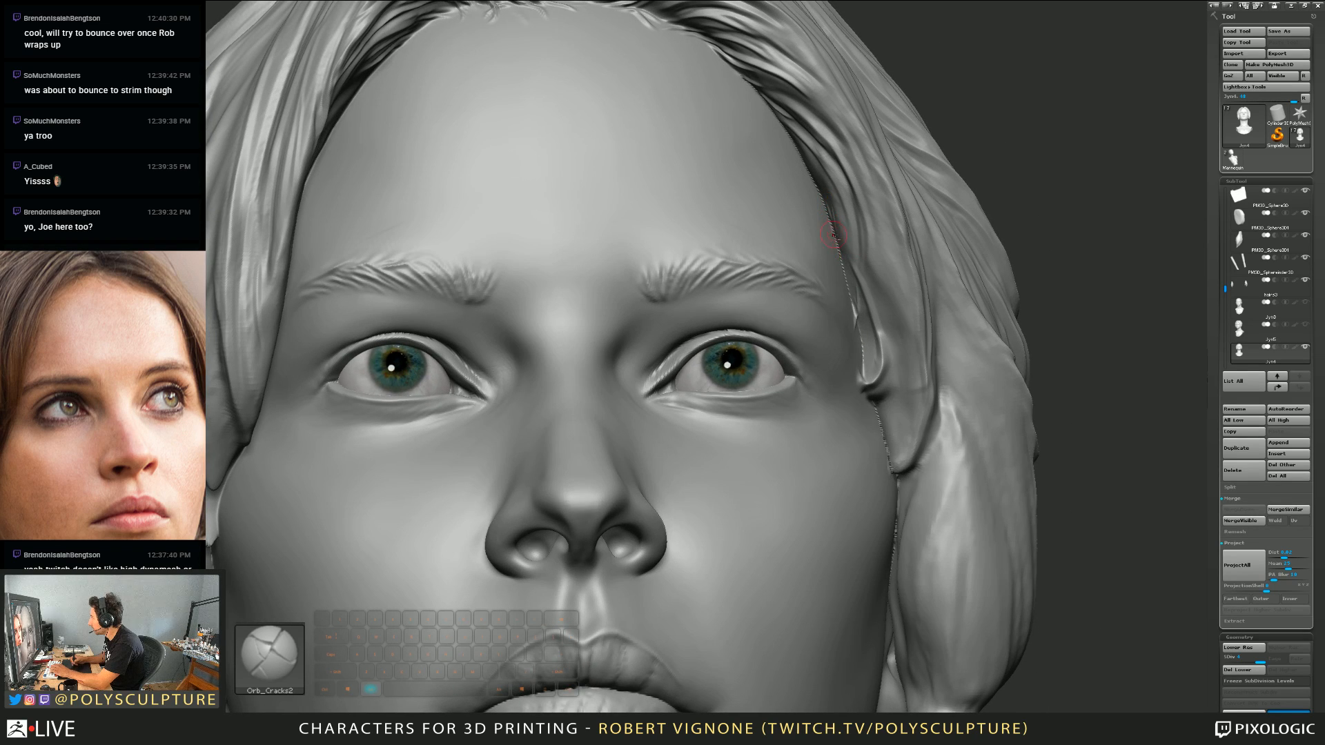
pyautogui.press('shift')
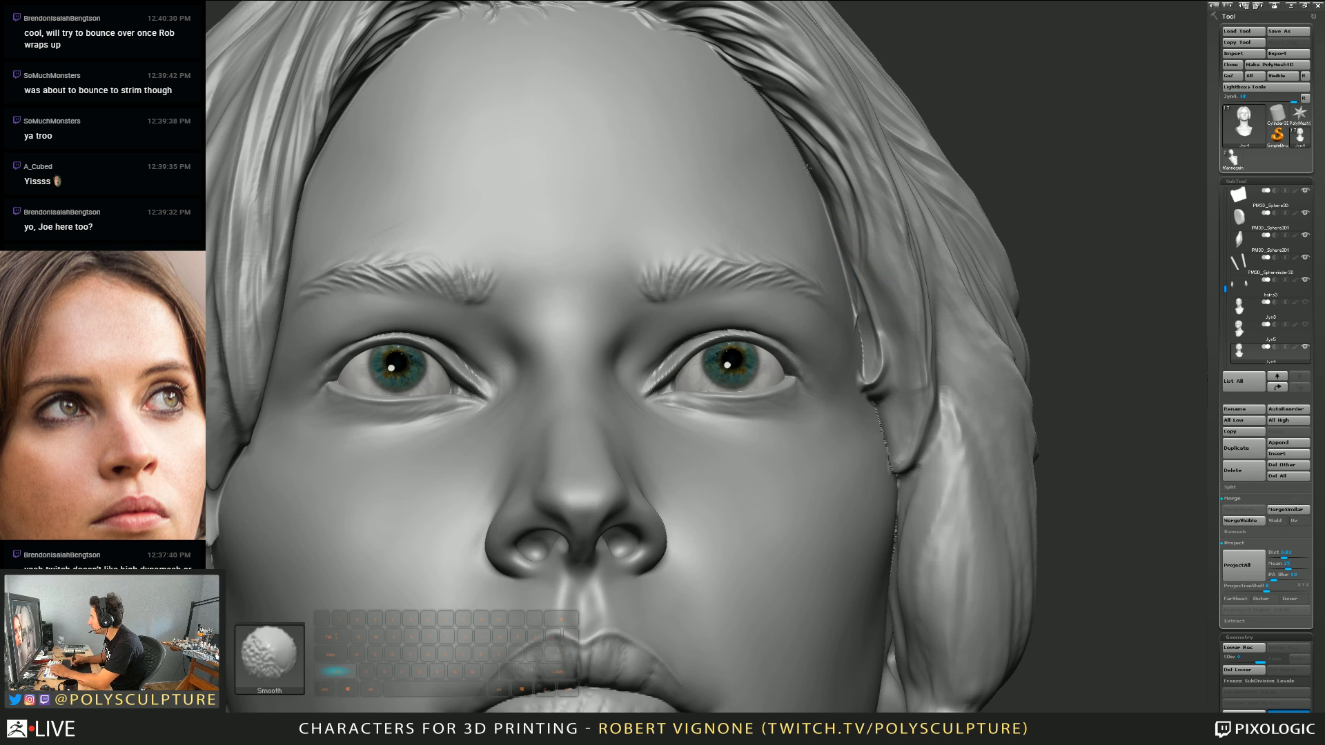
pyautogui.press('alt')
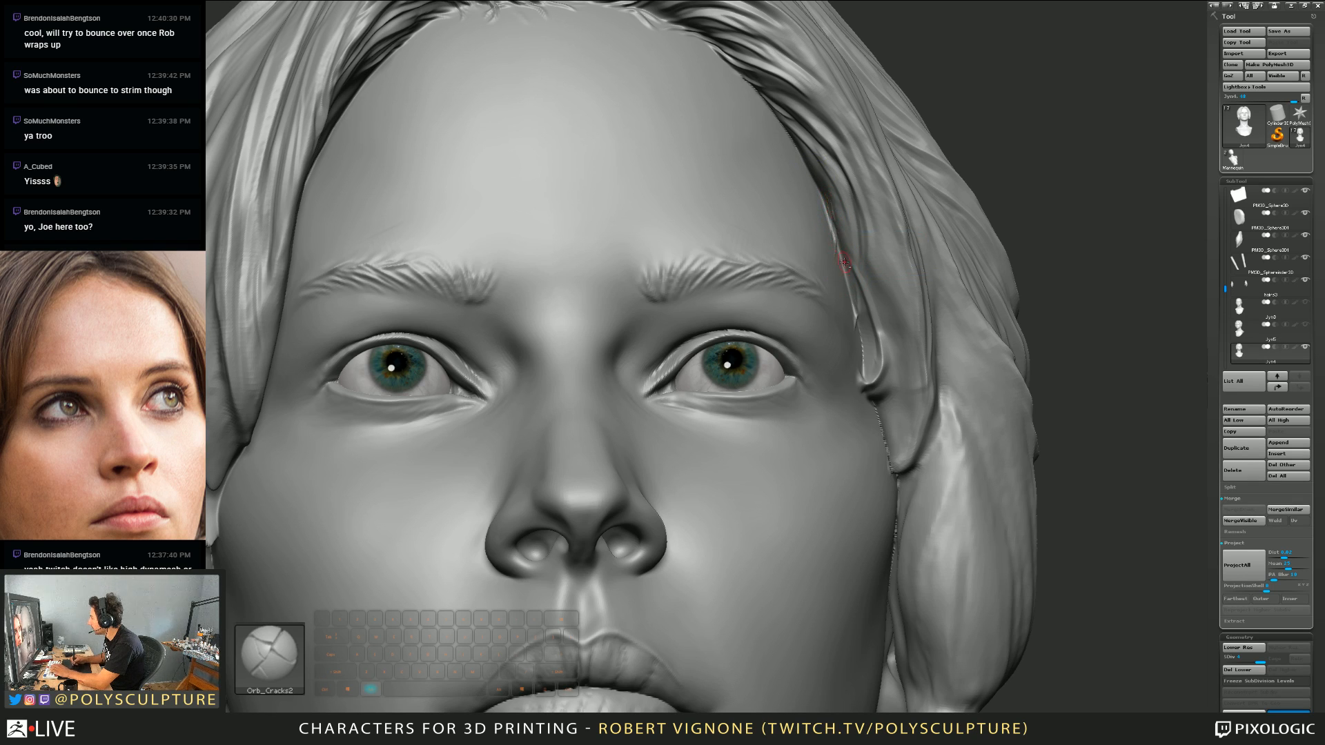
pyautogui.moveTo(846, 284)
pyautogui.mouseDown(button='right')
pyautogui.moveTo(843, 261)
pyautogui.moveTo(845, 278)
pyautogui.mouseUp(button='right')
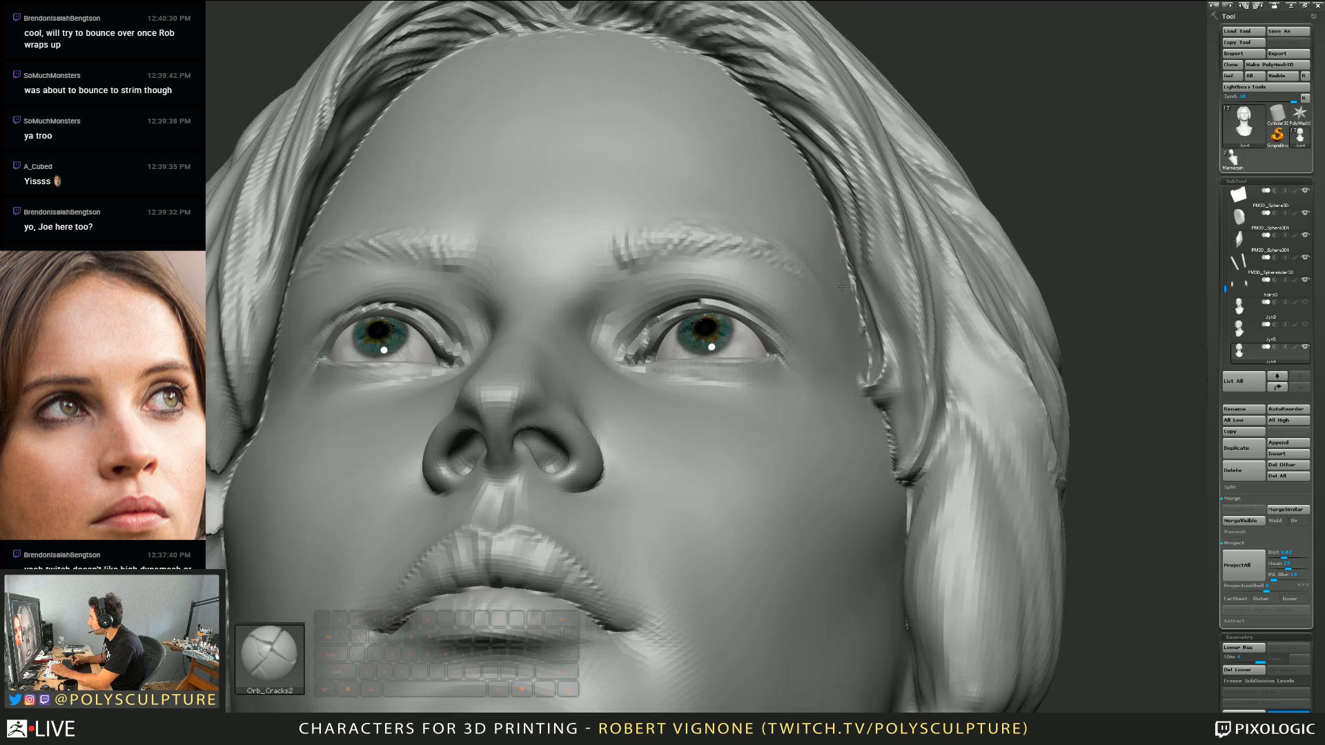
# Step: Smooth the left hairline above the brow and shape a fine stray strand onto the forehead with a resized Orb_Cracks2 brush
pyautogui.keyDown('shift'); pyautogui.moveTo(842, 260); pyautogui.dragTo(852, 280); pyautogui.keyUp('shift')
pyautogui.moveTo(857, 292)
pyautogui.mouseDown(button='right')
pyautogui.moveTo(869, 303)
pyautogui.moveTo(856, 307)
pyautogui.moveTo(828, 228)
pyautogui.moveTo(821, 246)
pyautogui.moveTo(791, 243)
pyautogui.moveTo(828, 304)
pyautogui.moveTo(818, 287)
pyautogui.moveTo(811, 317)
pyautogui.mouseUp(button='right')
pyautogui.moveTo(812, 274)
pyautogui.keyDown('shift'); pyautogui.mouseDown()
pyautogui.moveTo(819, 296)
pyautogui.moveTo(813, 281)
pyautogui.mouseUp(); pyautogui.keyUp('shift')
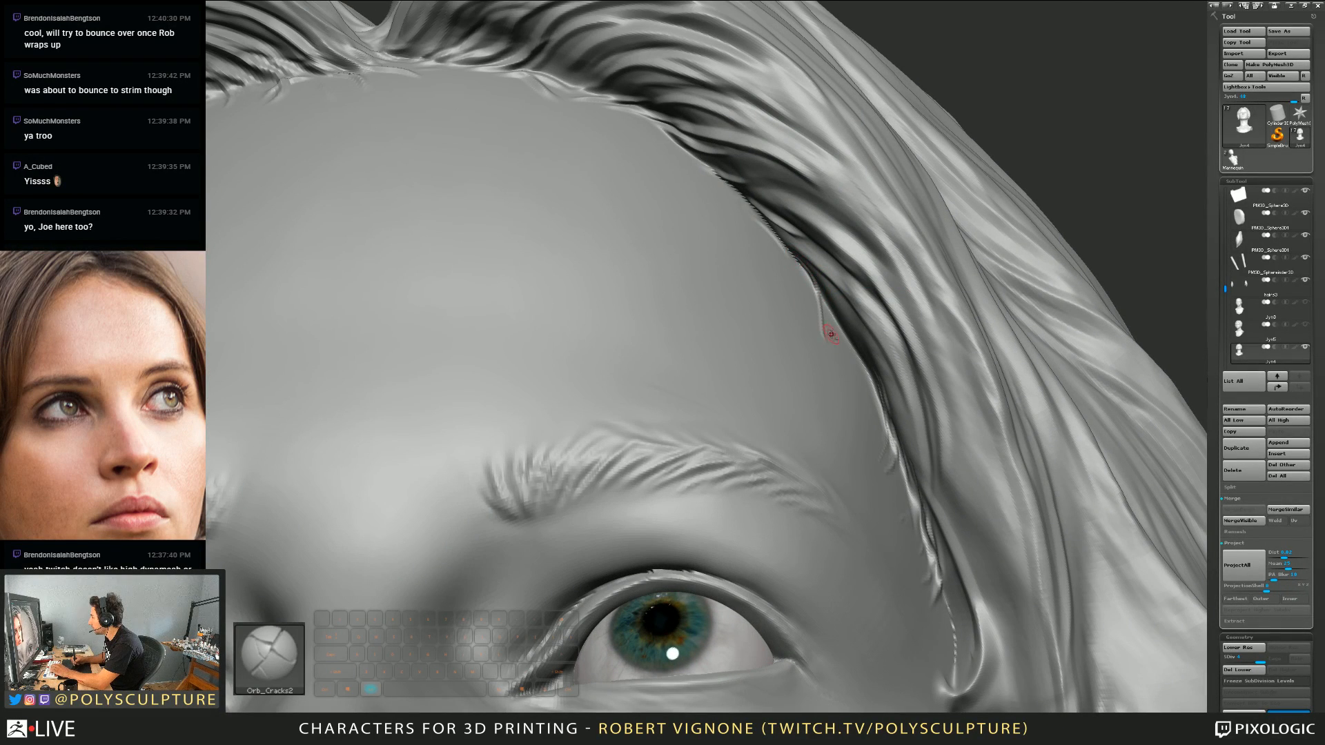
pyautogui.press('s')
pyautogui.moveTo(827, 327)
pyautogui.mouseDown(button='right')
pyautogui.moveTo(819, 298)
pyautogui.moveTo(801, 342)
pyautogui.moveTo(818, 298)
pyautogui.moveTo(848, 345)
pyautogui.moveTo(823, 258)
pyautogui.moveTo(805, 304)
pyautogui.moveTo(748, 221)
pyautogui.mouseUp(button='right')
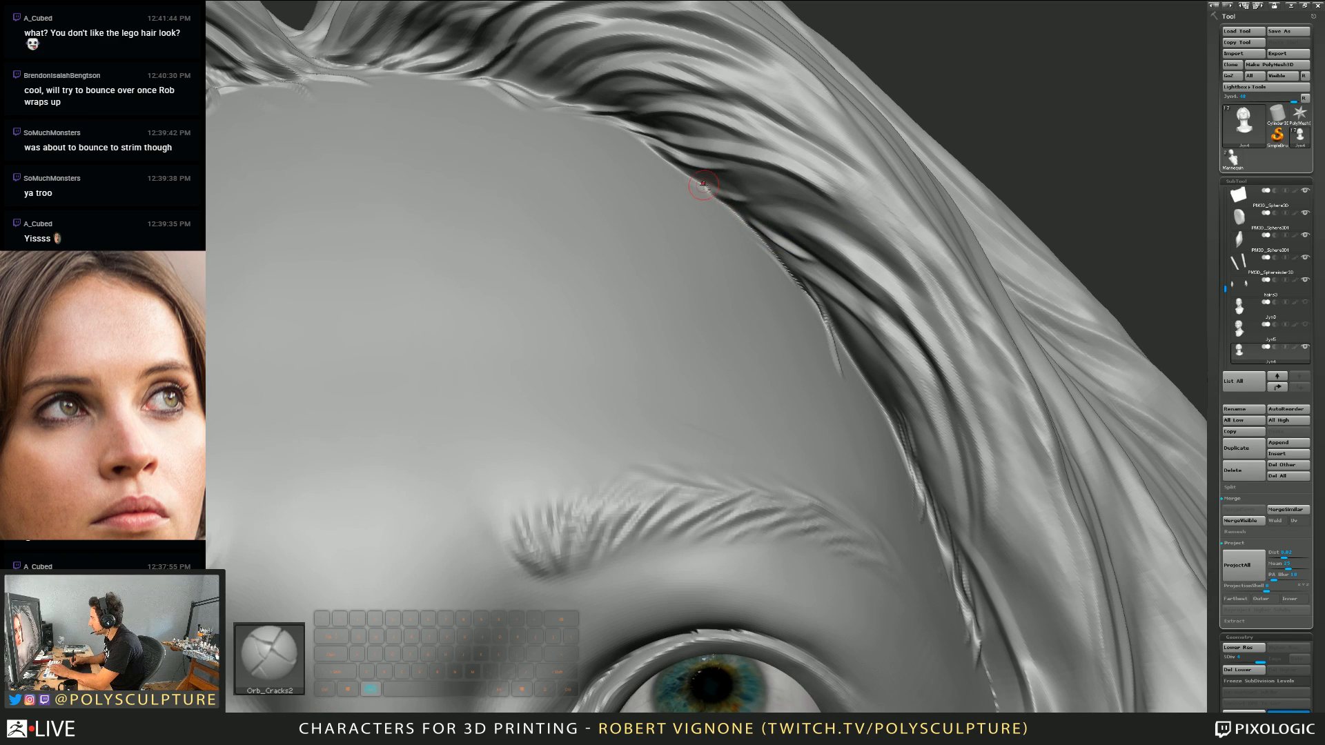
# Step: Add small inverted stray hairs at the upper left corner of the forehead hairline
pyautogui.keyDown('alt'); pyautogui.moveTo(730, 221); pyautogui.dragTo(736, 230); pyautogui.keyUp('alt')
pyautogui.moveTo(736, 229); pyautogui.dragTo(744, 193, button='right')
pyautogui.keyDown('alt'); pyautogui.moveTo(730, 208); pyautogui.dragTo(736, 227); pyautogui.keyUp('alt')
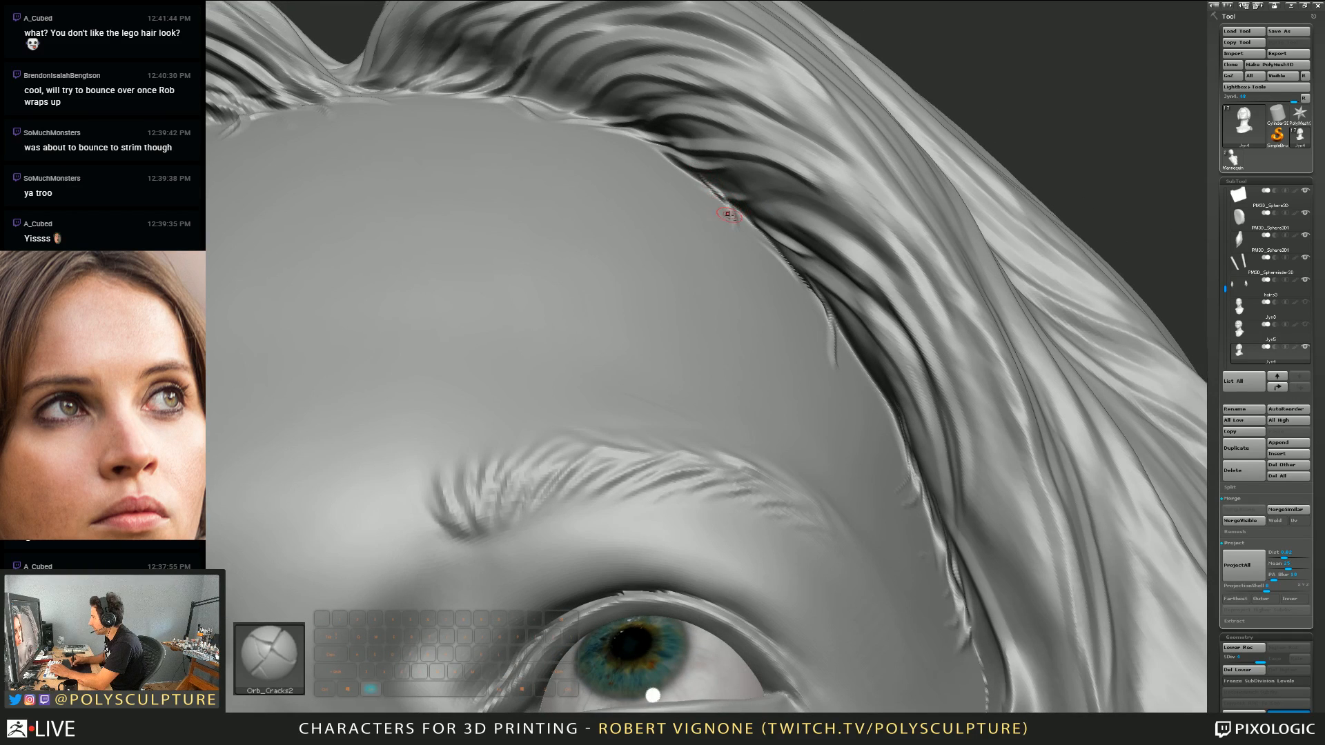
pyautogui.moveTo(728, 213); pyautogui.dragTo(724, 198, button='right')
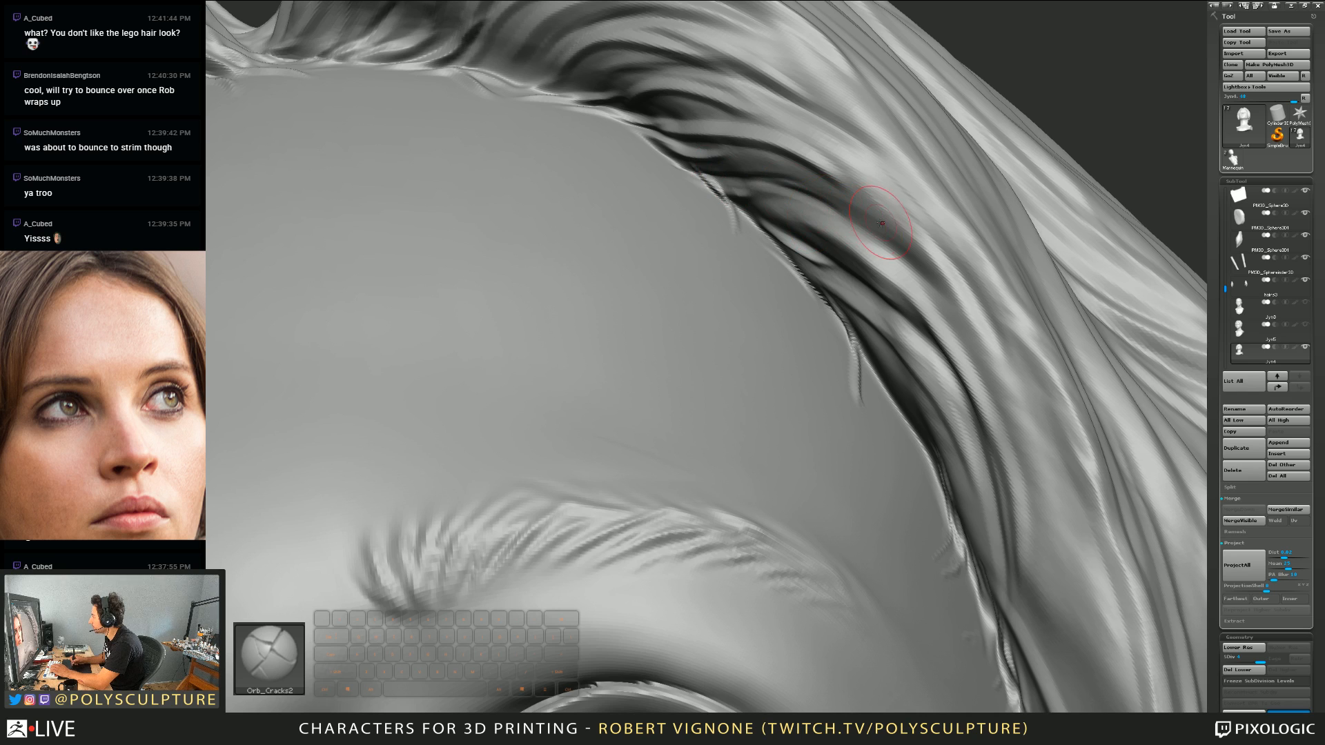
# Step: Flatten the hair strands beside the left forehead and temple hairline with TrimDynamic
pyautogui.keyDown('alt'); pyautogui.moveTo(910, 242); pyautogui.dragTo(748, 167); pyautogui.keyUp('alt')
pyautogui.keyDown('alt'); pyautogui.moveTo(776, 227); pyautogui.dragTo(789, 206, button='right'); pyautogui.keyUp('alt')
pyautogui.press('s')
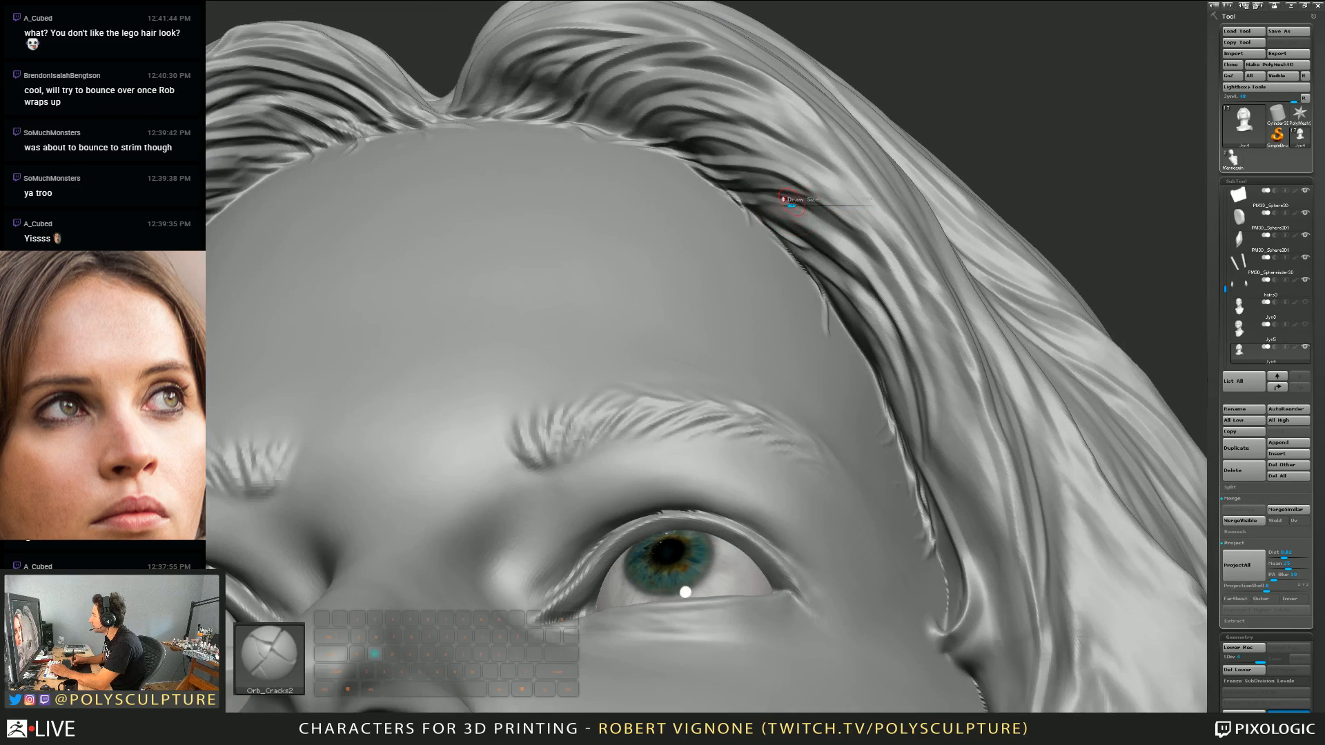
pyautogui.press('1')
pyautogui.press('4')
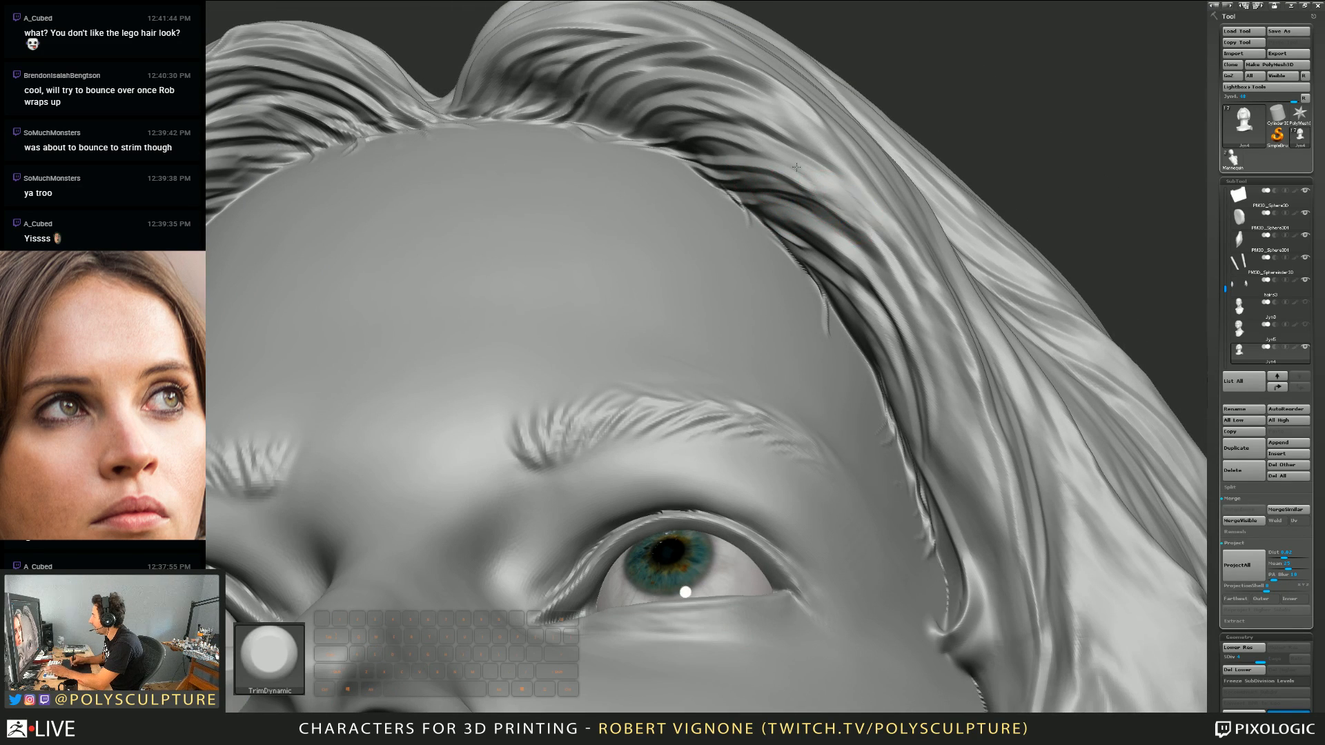
pyautogui.keyDown('alt'); pyautogui.moveTo(934, 443); pyautogui.dragTo(873, 375, button='right'); pyautogui.keyUp('alt')
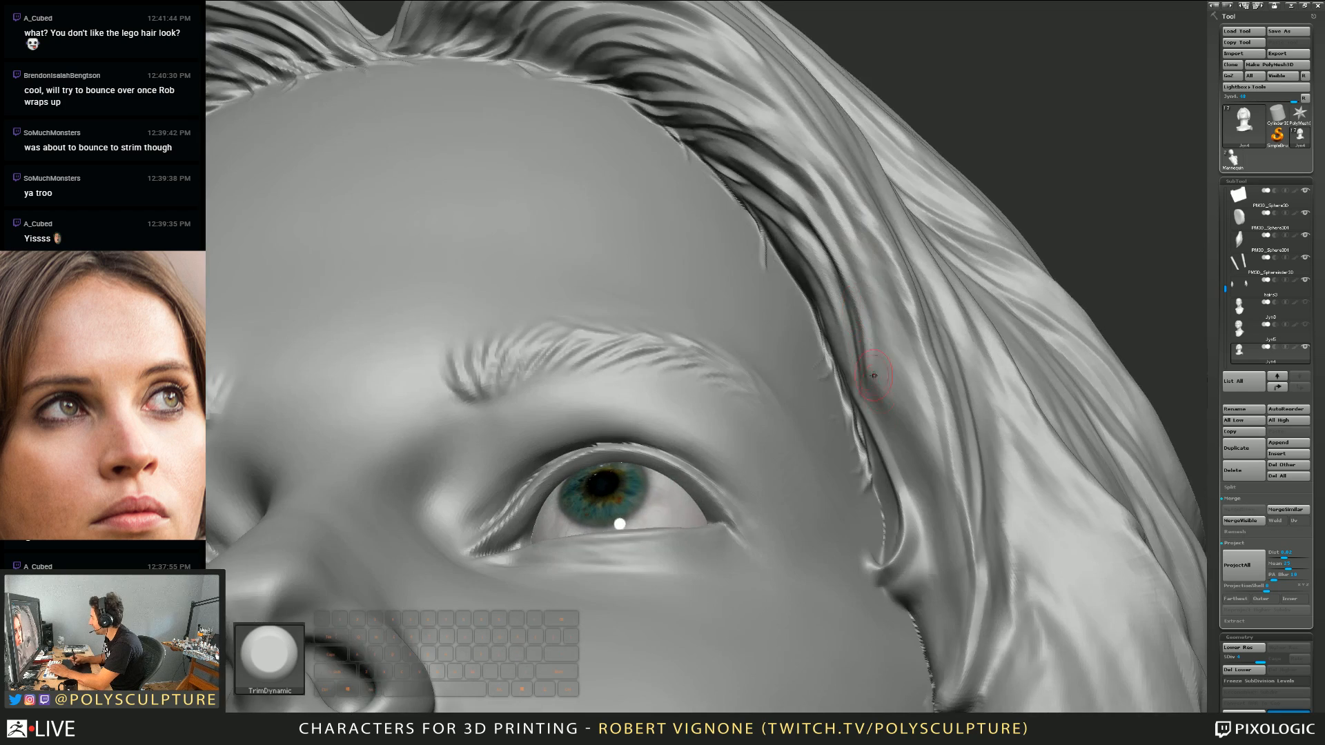
pyautogui.keyDown('alt'); pyautogui.moveTo(880, 439); pyautogui.dragTo(837, 381, button='right'); pyautogui.keyUp('alt')
# Step: Sculpt fine strands on the temple lock beside the left eye with Orb_Cracks2, mainly using inverted strokes
pyautogui.click(345, 723)
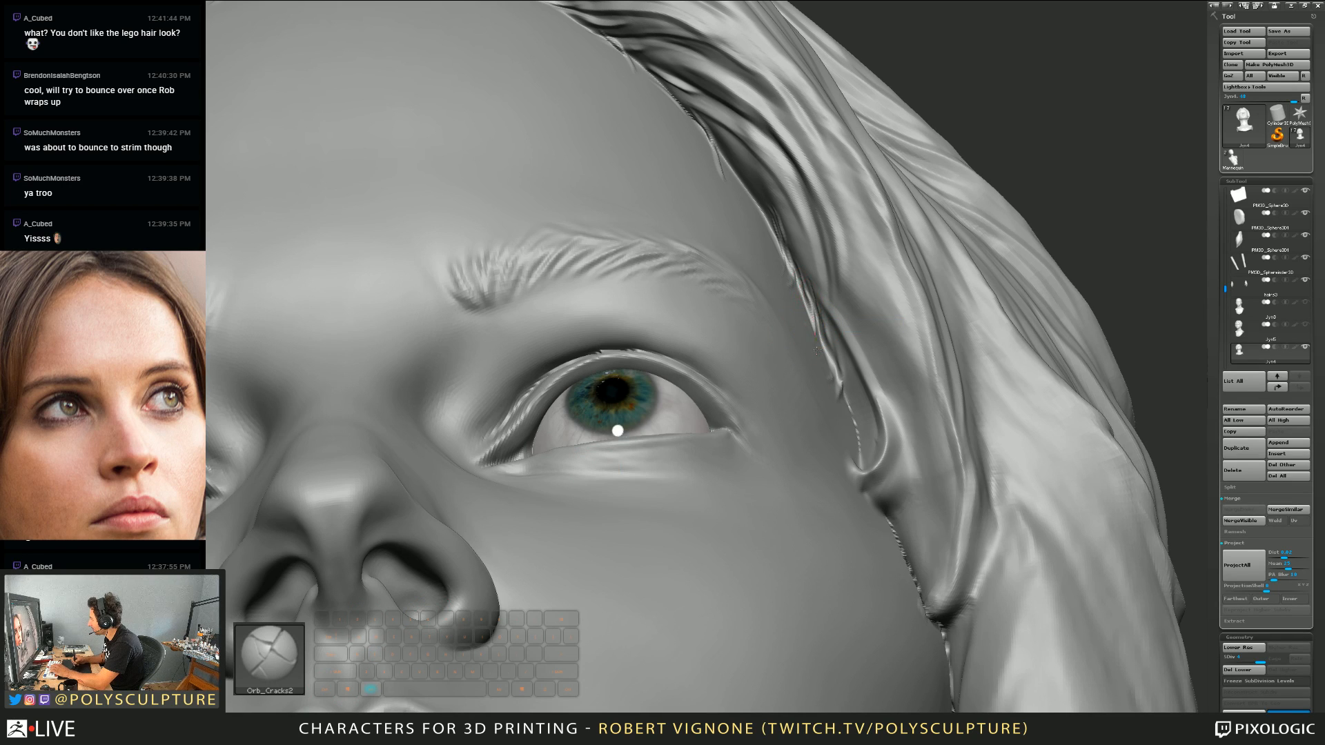
pyautogui.moveTo(815, 331); pyautogui.dragTo(816, 346, button='right')
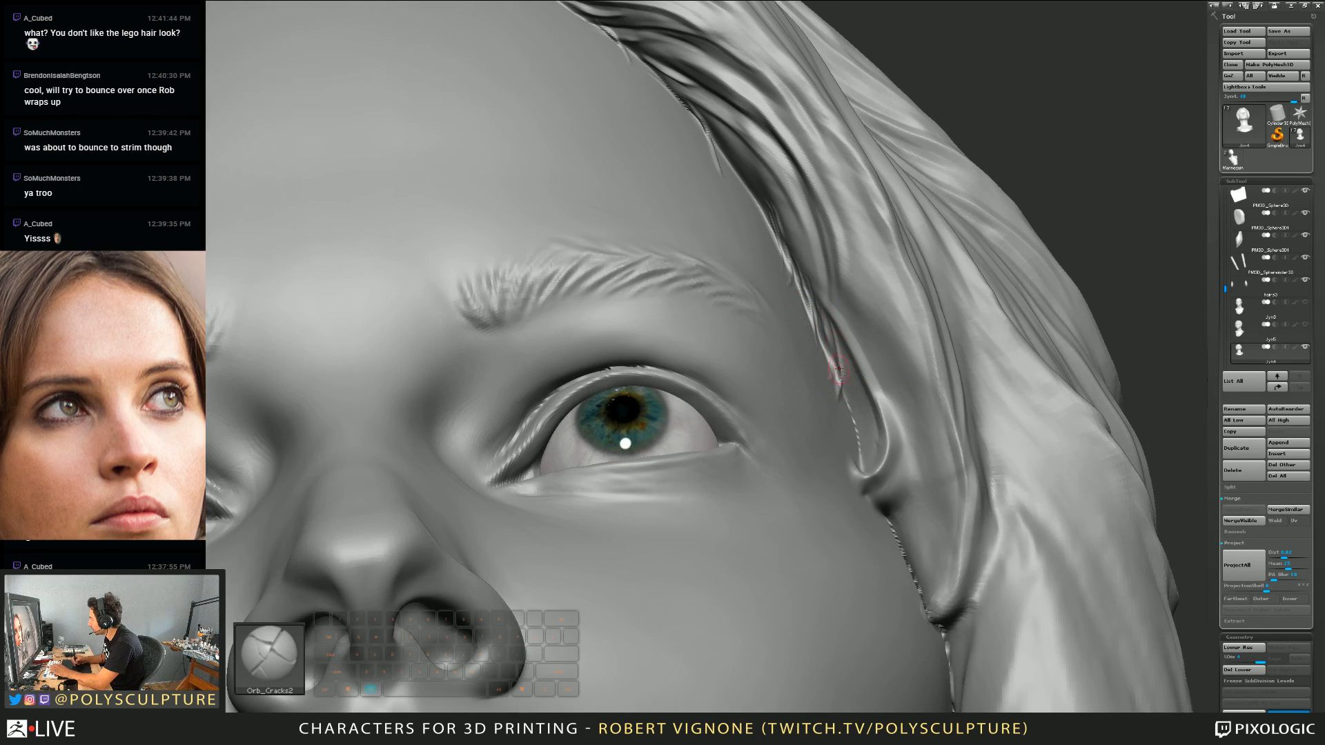
pyautogui.keyDown('alt'); pyautogui.moveTo(858, 383); pyautogui.dragTo(860, 436); pyautogui.keyUp('alt')
pyautogui.keyDown('alt'); pyautogui.moveTo(863, 388); pyautogui.dragTo(872, 461); pyautogui.keyUp('alt')
pyautogui.moveTo(833, 331); pyautogui.dragTo(848, 376, button='right')
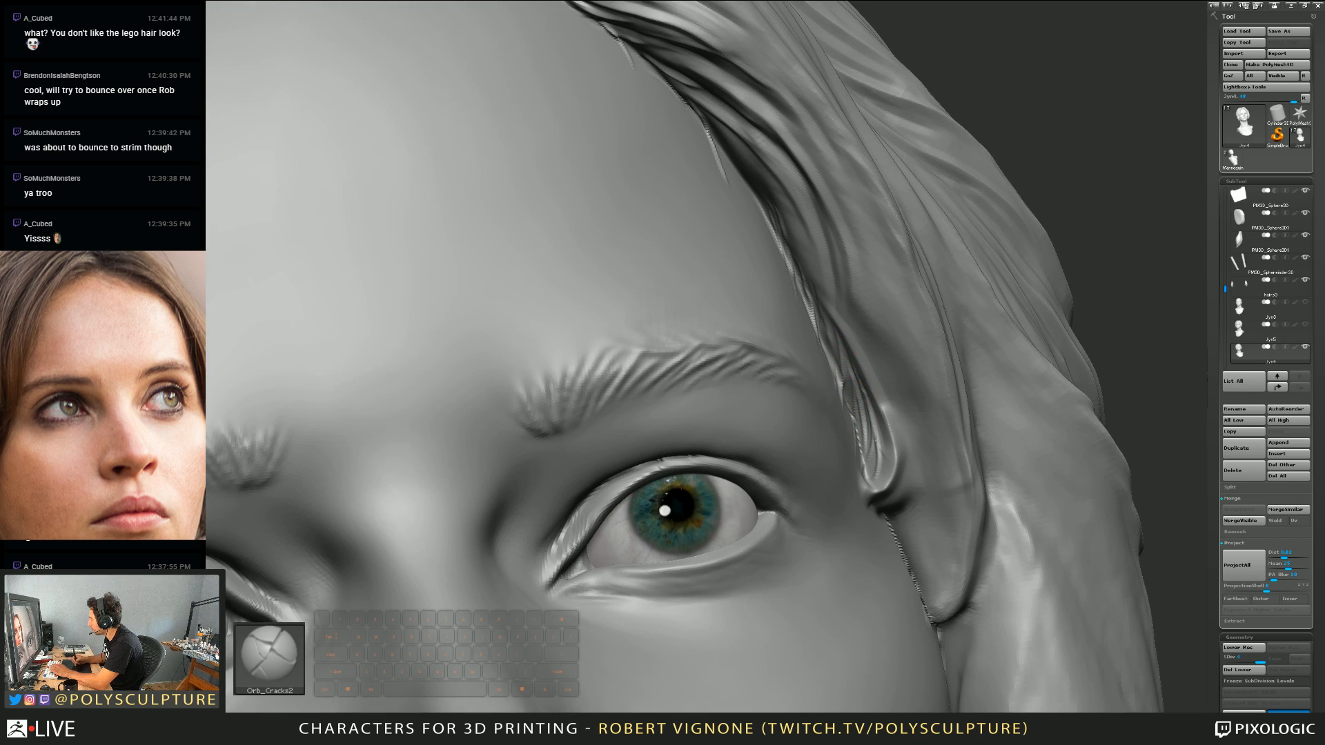
pyautogui.moveTo(875, 439)
pyautogui.mouseDown()
pyautogui.moveTo(867, 472)
pyautogui.moveTo(889, 411)
pyautogui.mouseUp()
# Step: Resize Orb_Cracks2 and run long strands down the hair along the left temple, mostly with inverted strokes
pyautogui.press('s')
pyautogui.moveTo(866, 436)
pyautogui.keyDown('alt'); pyautogui.mouseDown(button='right')
pyautogui.moveTo(851, 370)
pyautogui.moveTo(872, 417)
pyautogui.mouseUp(button='right'); pyautogui.keyUp('alt')
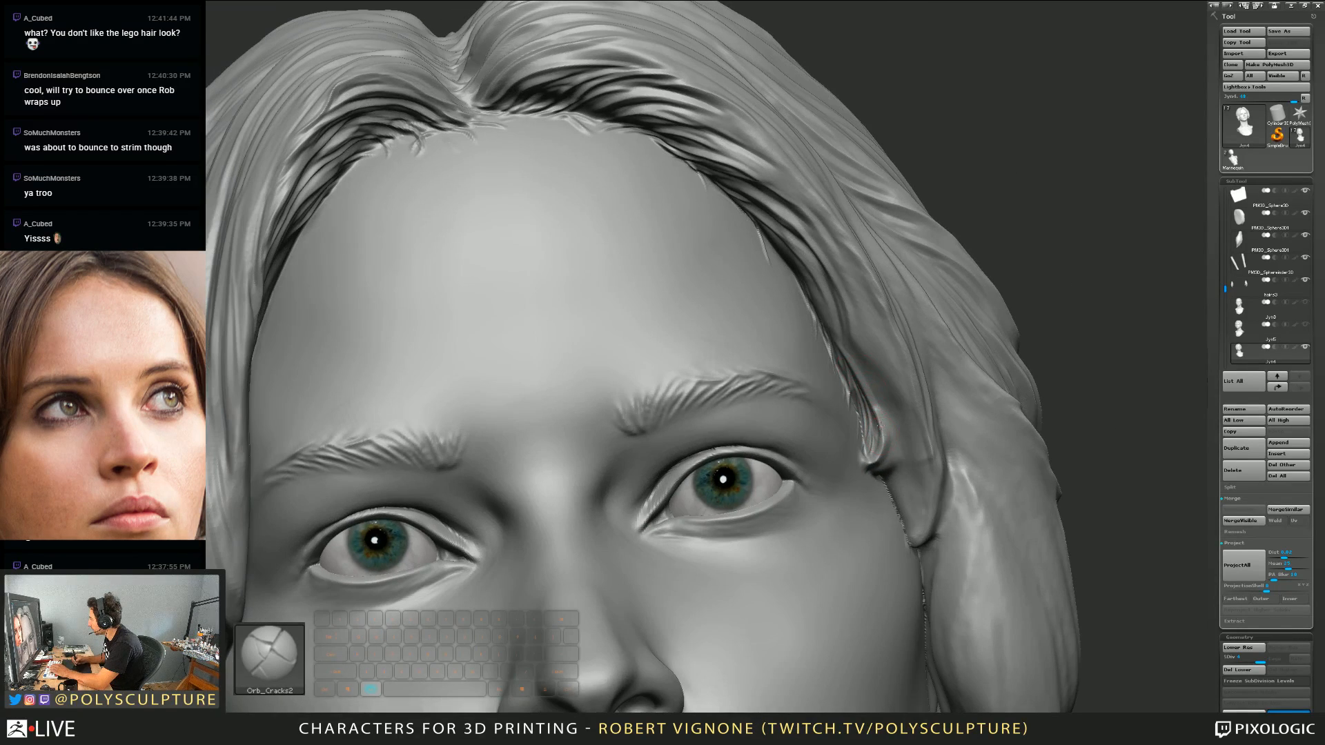
pyautogui.moveTo(836, 335); pyautogui.dragTo(809, 265)
pyautogui.moveTo(836, 347); pyautogui.dragTo(849, 296, button='right')
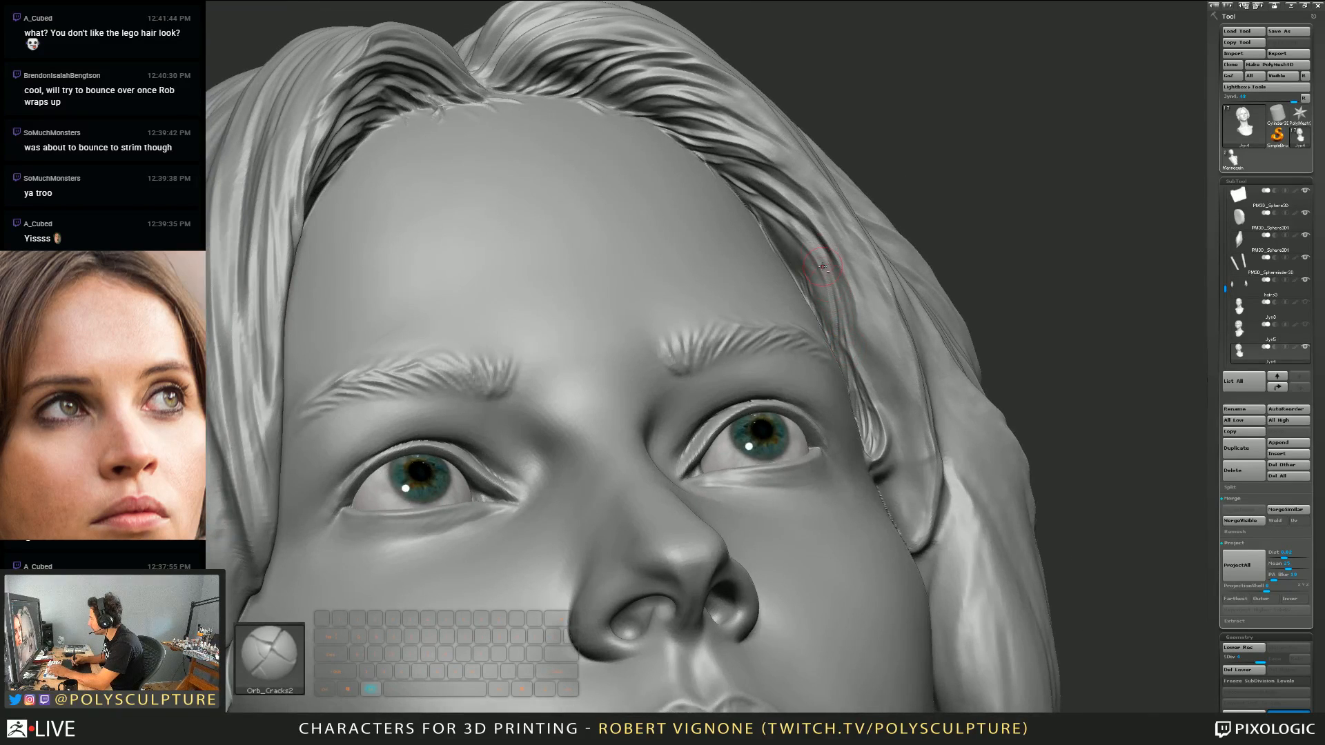
pyautogui.keyDown('alt'); pyautogui.moveTo(819, 260); pyautogui.dragTo(847, 354); pyautogui.keyUp('alt')
pyautogui.moveTo(847, 353); pyautogui.dragTo(842, 349, button='right')
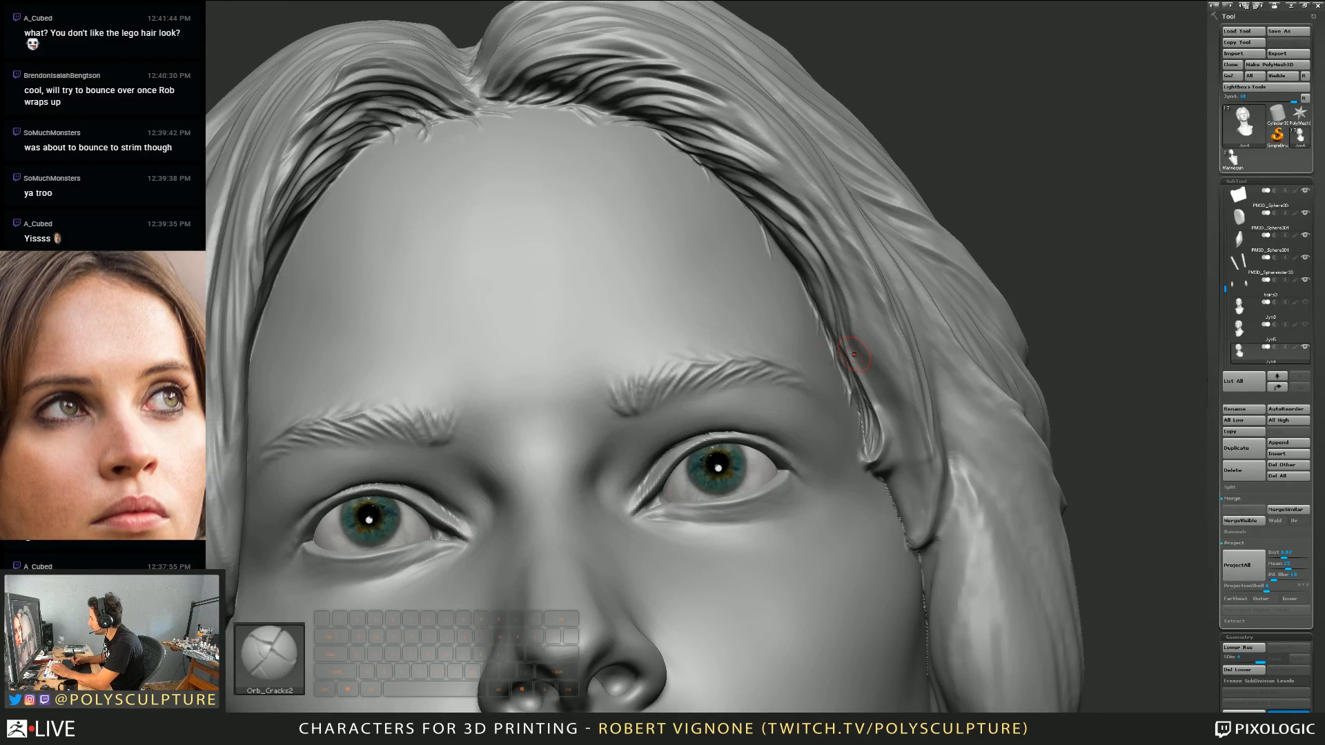
pyautogui.keyDown('alt'); pyautogui.moveTo(842, 309); pyautogui.dragTo(882, 402); pyautogui.keyUp('alt')
pyautogui.keyDown('alt'); pyautogui.moveTo(851, 300); pyautogui.dragTo(894, 434); pyautogui.keyUp('alt')
# Step: Build up the hair above the left forehead hairline with ClayBuildup and flatten it with TrimDynamic
pyautogui.keyDown('alt'); pyautogui.moveTo(895, 429); pyautogui.dragTo(857, 310, button='right'); pyautogui.keyUp('alt')
pyautogui.press('s')
pyautogui.moveTo(865, 394)
pyautogui.mouseDown(button='right')
pyautogui.moveTo(868, 431)
pyautogui.moveTo(827, 332)
pyautogui.mouseUp(button='right')
pyautogui.moveTo(745, 414); pyautogui.dragTo(689, 390, button='right')
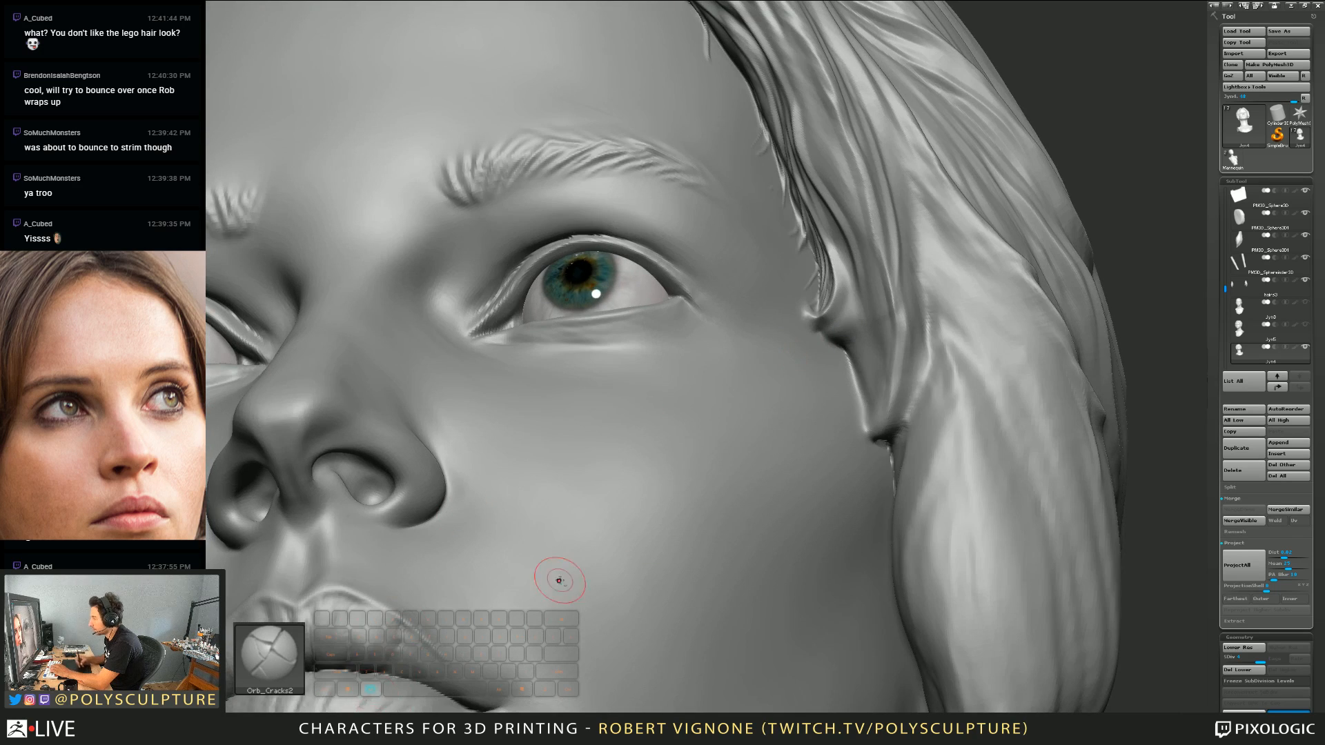
pyautogui.keyDown('alt'); pyautogui.moveTo(557, 579); pyautogui.dragTo(795, 264, button='right'); pyautogui.keyUp('alt')
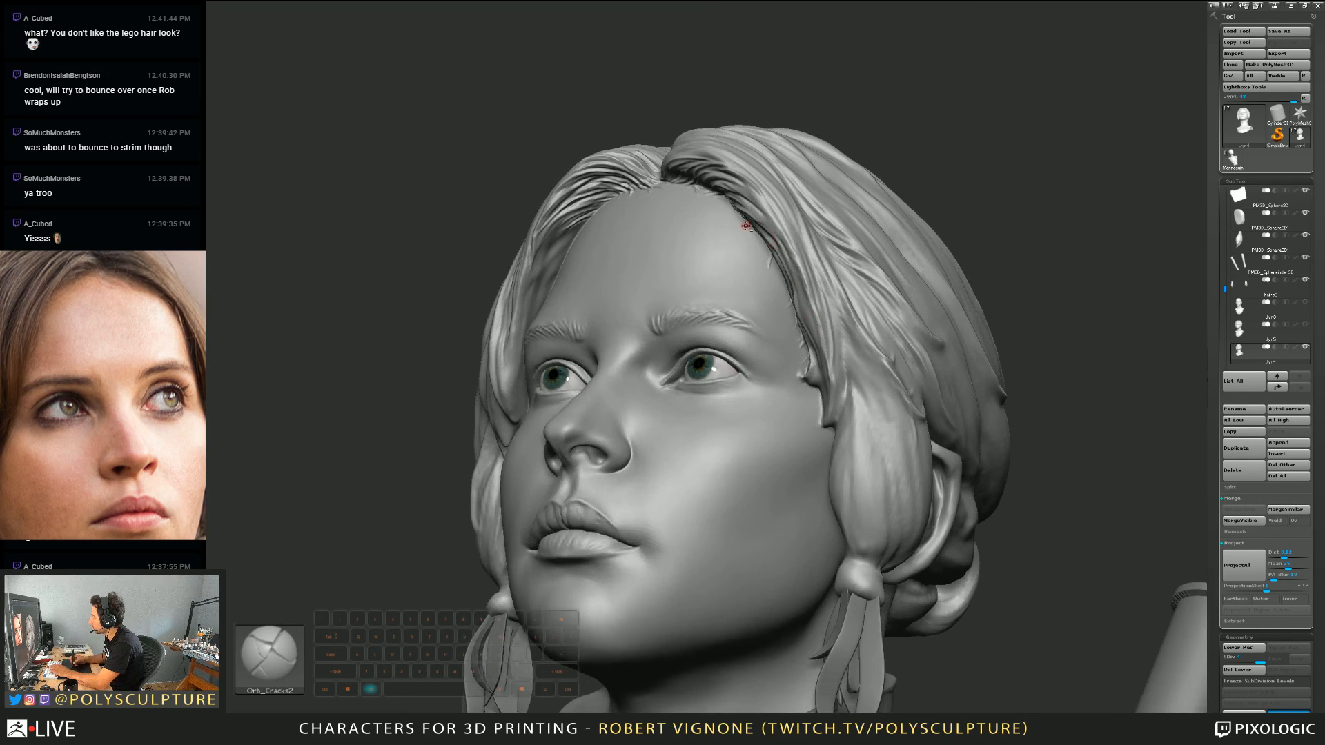
pyautogui.keyDown('alt'); pyautogui.moveTo(742, 222); pyautogui.dragTo(821, 335, button='right'); pyautogui.keyUp('alt')
pyautogui.moveTo(718, 256); pyautogui.dragTo(801, 283, button='right')
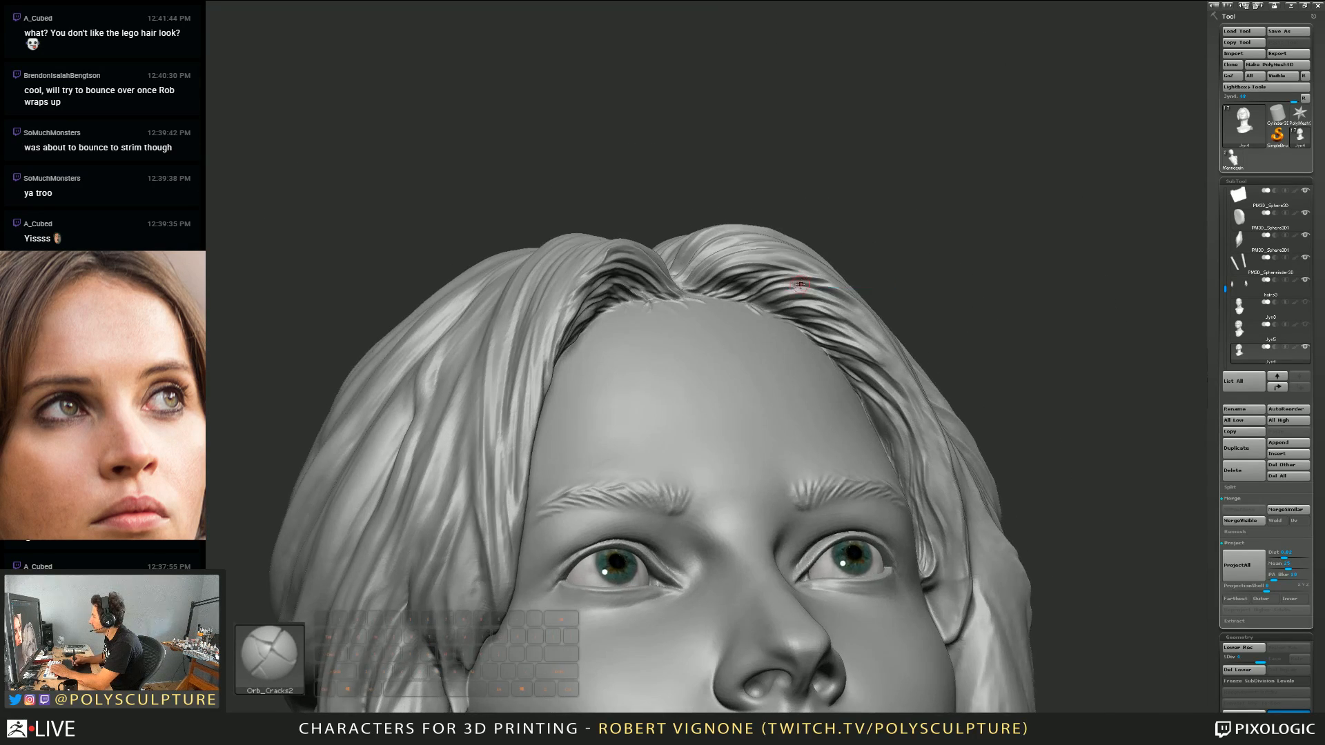
pyautogui.press('b')
pyautogui.press('c')
pyautogui.press('b')
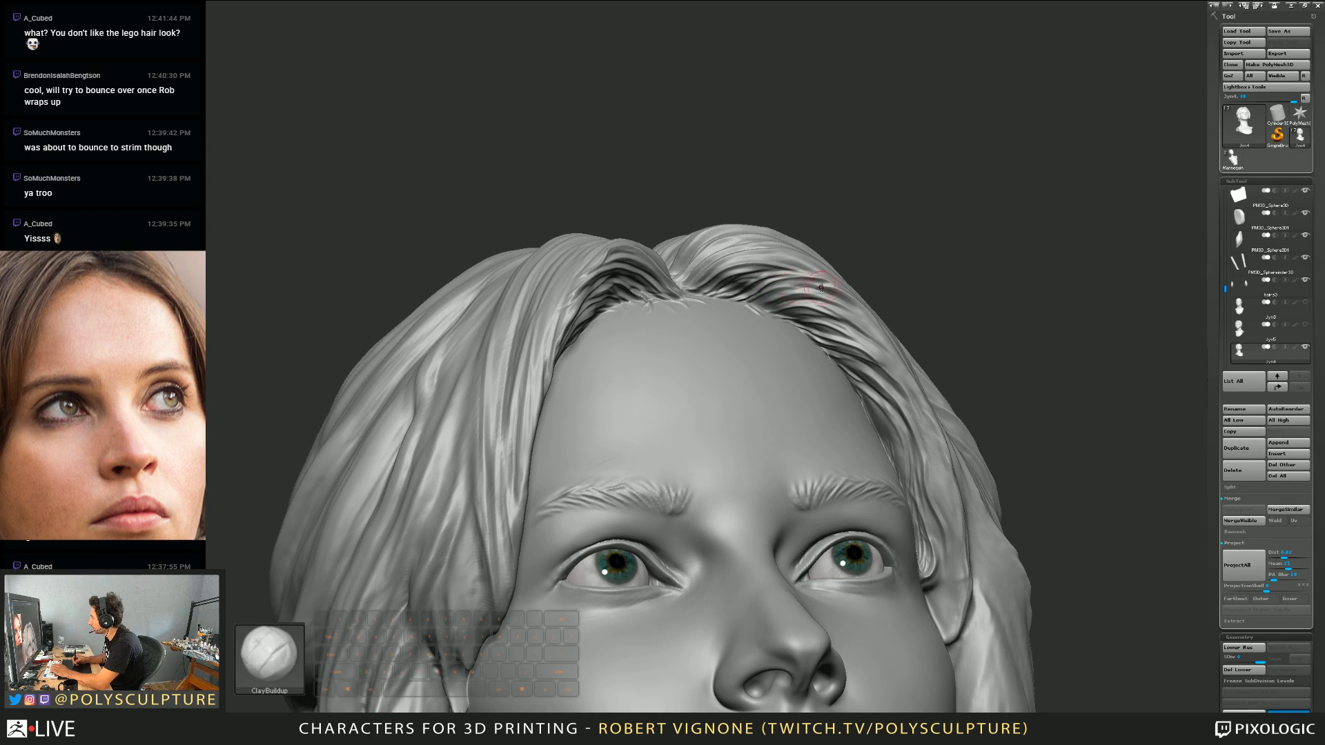
pyautogui.press('b')
pyautogui.press('t')
pyautogui.press('d')
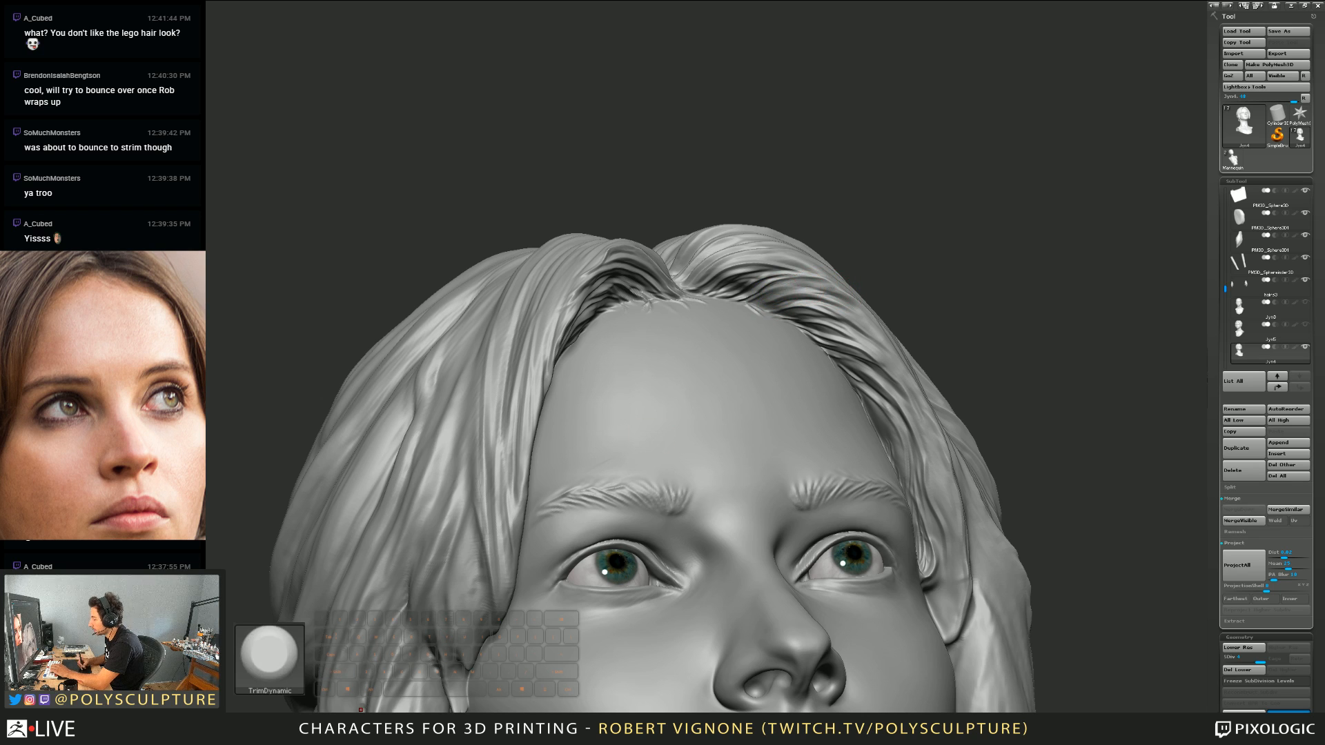
# Step: Sculpt inverted Orb_Cracks2 strands into the hair above the upper left forehead hairline
pyautogui.press('b')
pyautogui.press('o')
pyautogui.press('c')
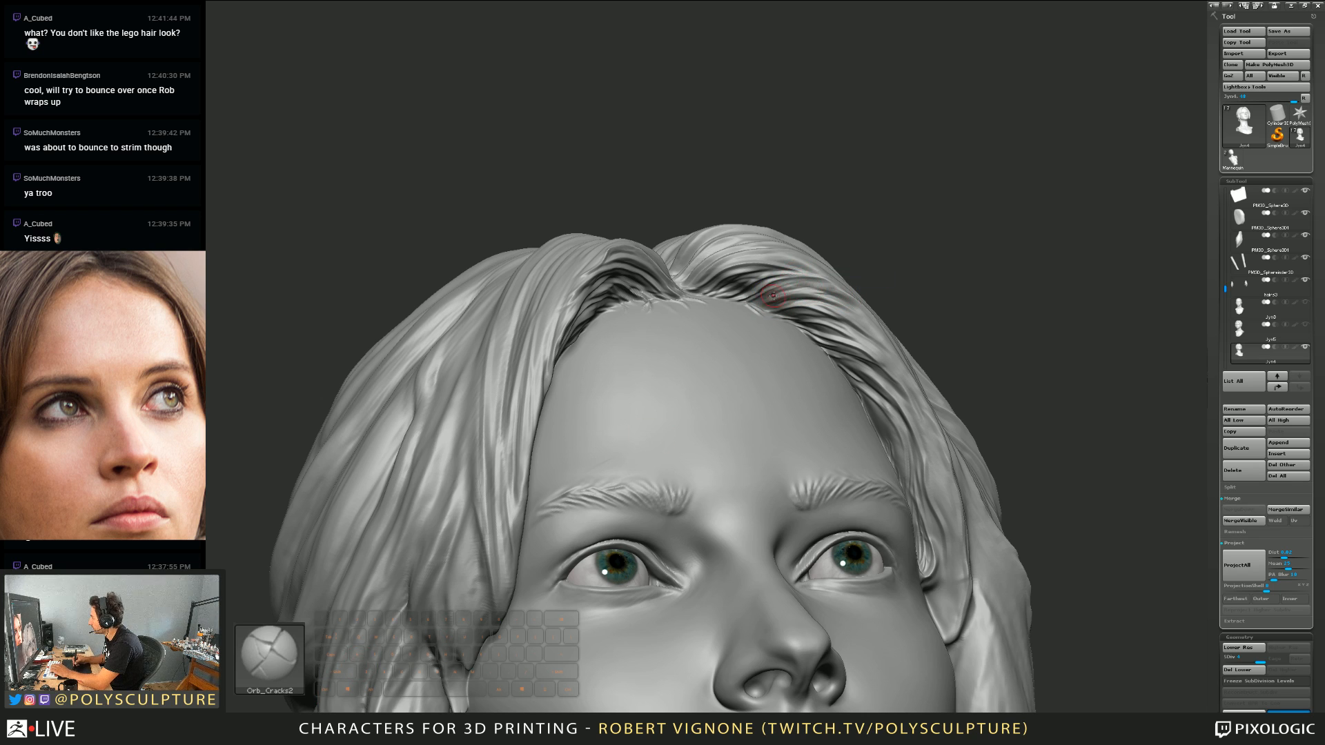
pyautogui.press('alt')
pyautogui.moveTo(784, 304); pyautogui.dragTo(733, 322, button='right')
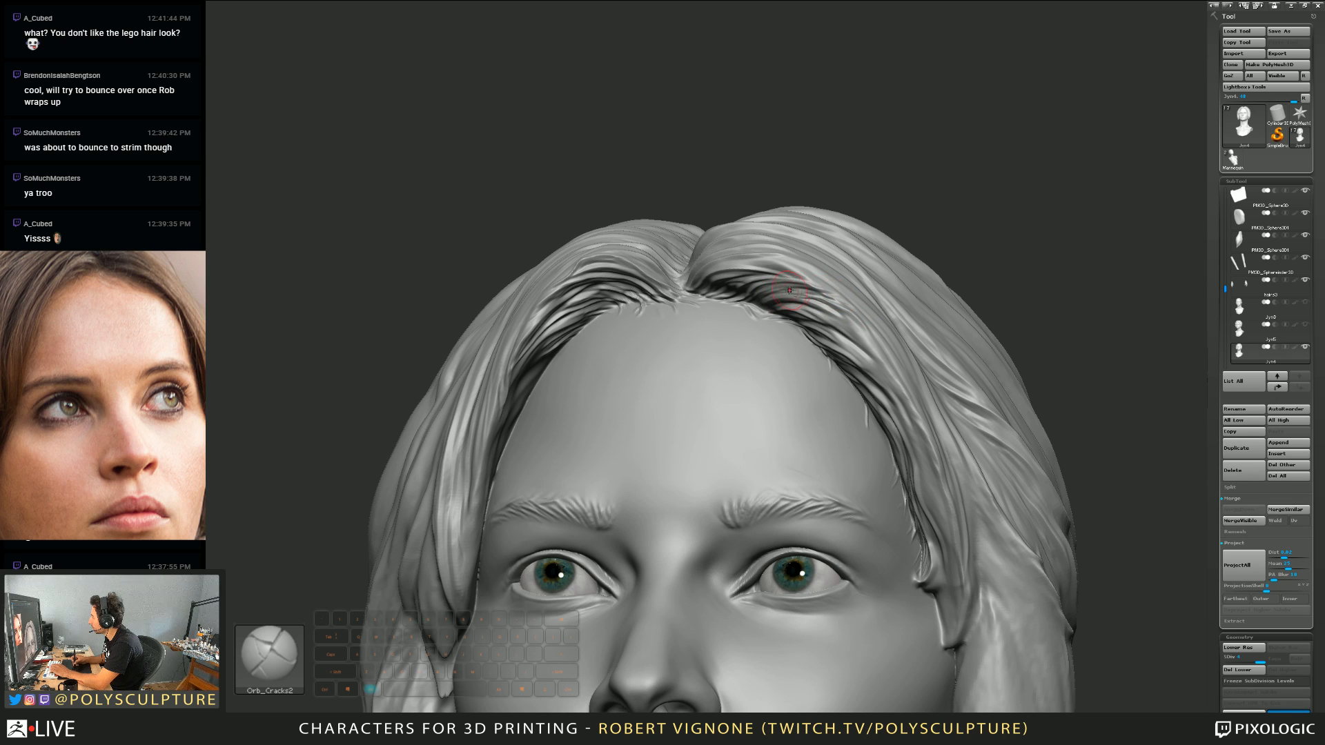
pyautogui.moveTo(858, 289); pyautogui.dragTo(836, 290, button='right')
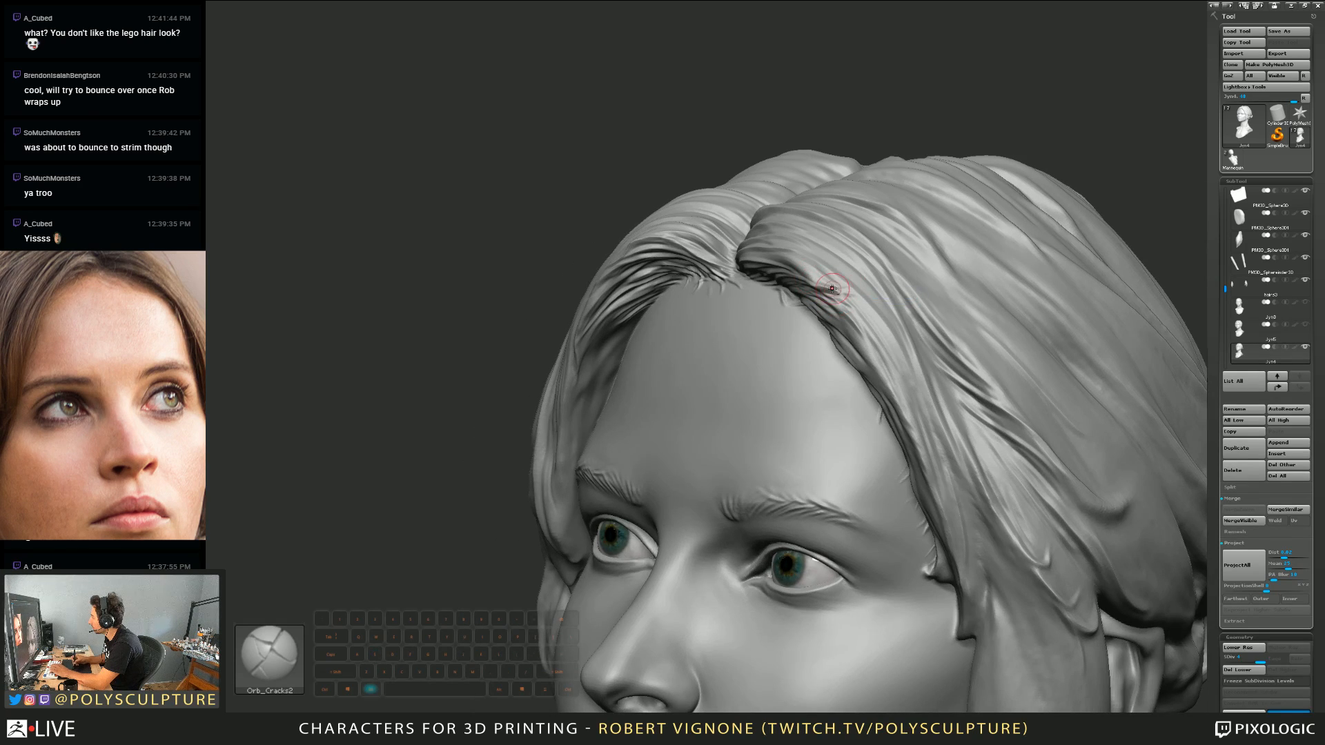
pyautogui.keyDown('alt'); pyautogui.moveTo(832, 289); pyautogui.dragTo(840, 290); pyautogui.keyUp('alt')
pyautogui.press('s')
pyautogui.moveTo(857, 311); pyautogui.dragTo(828, 281, button='right')
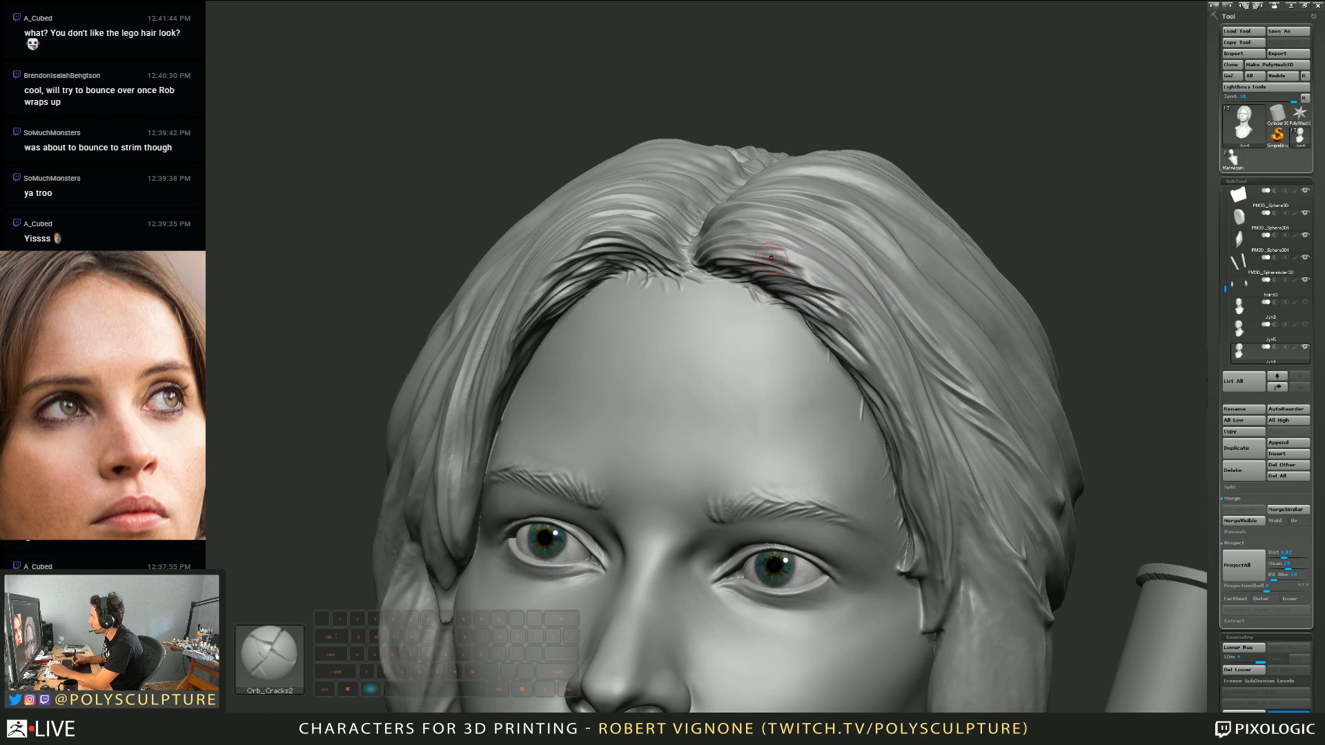
# Step: Build up raised strands running from the parting over the left front hair with ClayBuildup
pyautogui.moveTo(779, 259); pyautogui.dragTo(779, 328, button='right')
pyautogui.press('b')
pyautogui.press('c')
pyautogui.press('b')
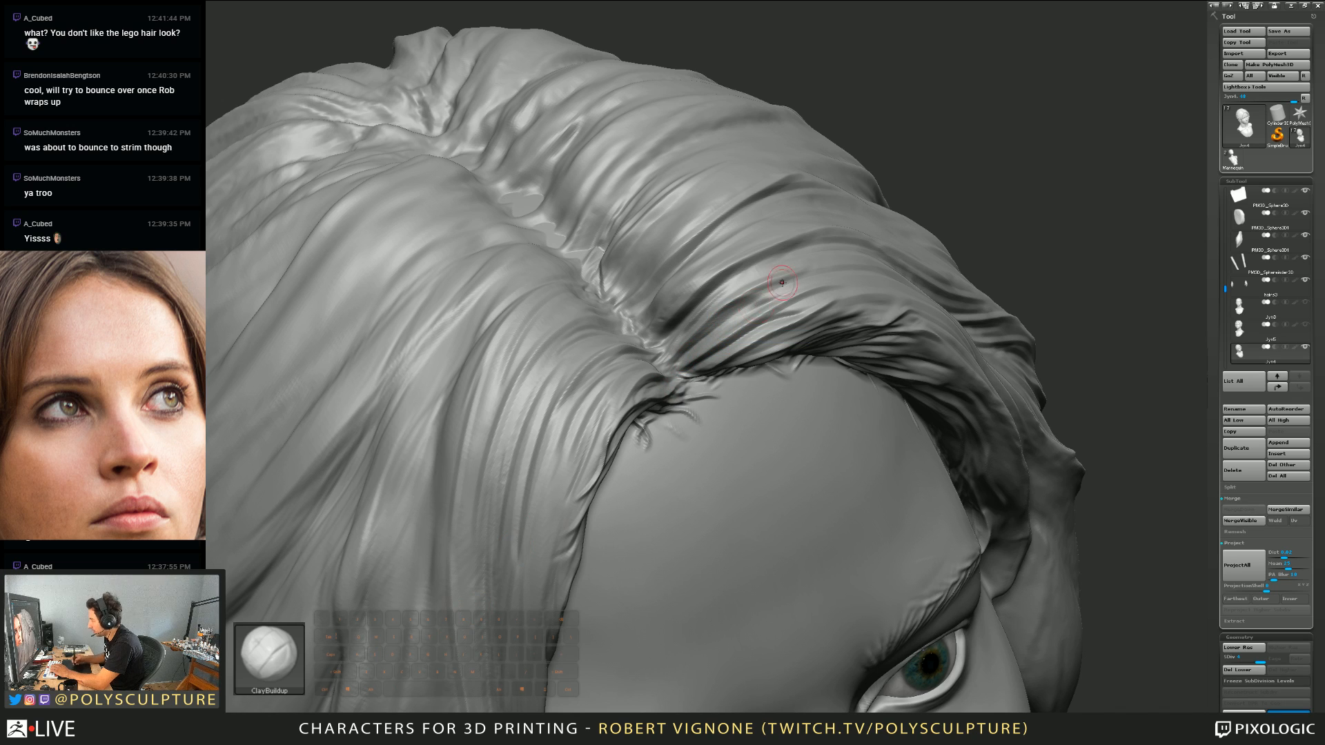
pyautogui.moveTo(715, 330); pyautogui.dragTo(778, 292)
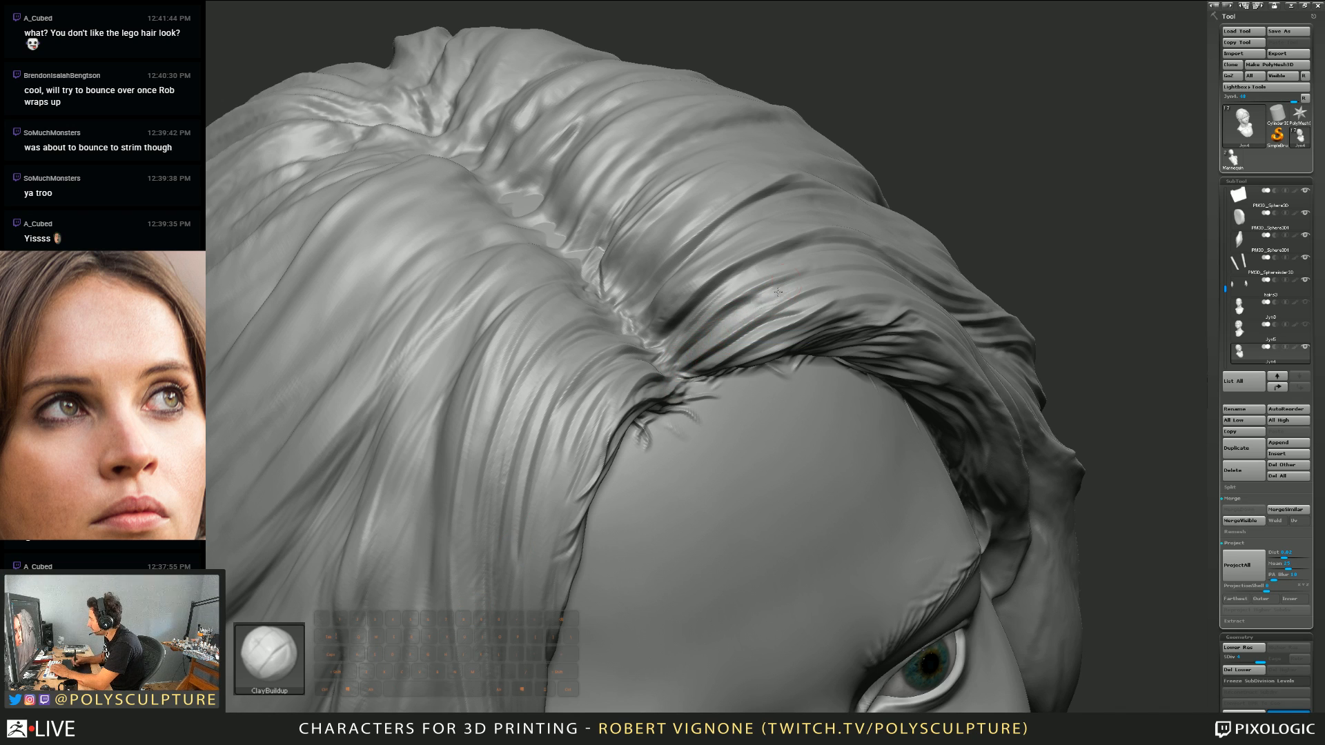
pyautogui.moveTo(750, 312); pyautogui.dragTo(754, 313, button='right')
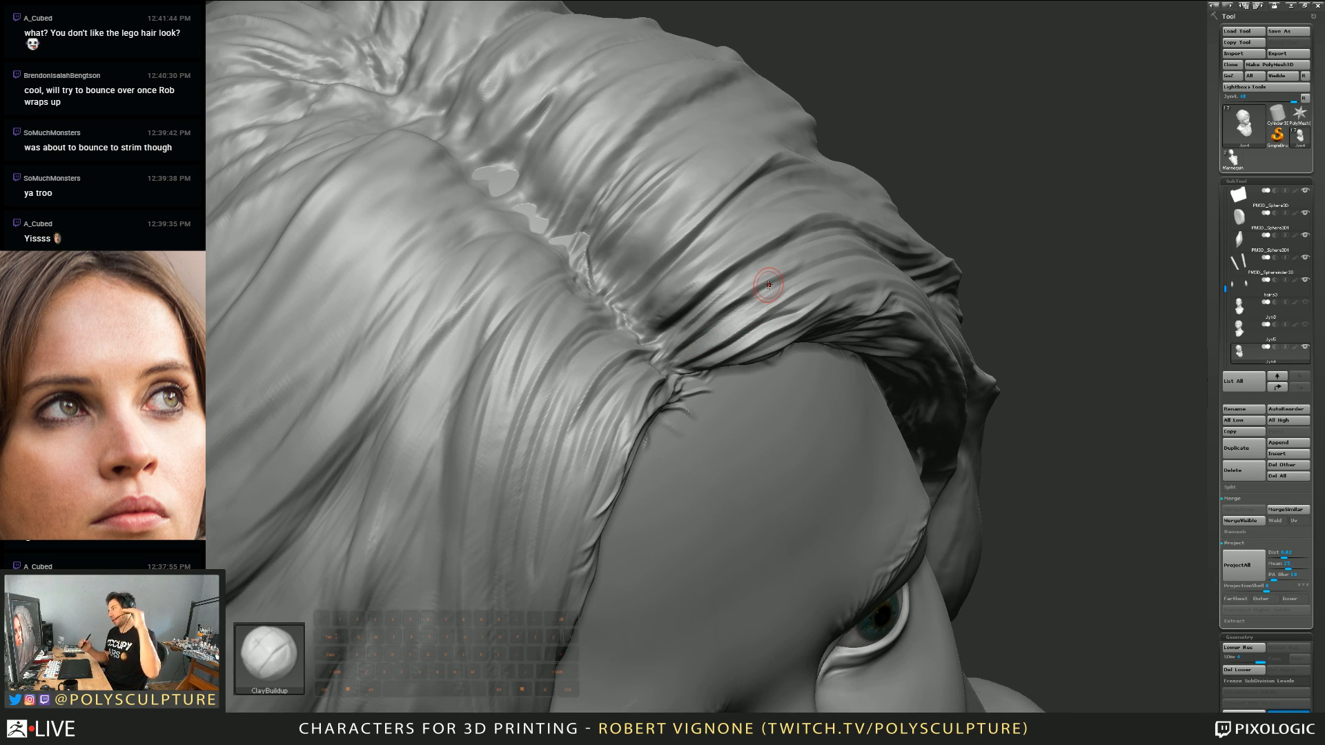
pyautogui.moveTo(768, 285); pyautogui.dragTo(685, 333, button='right')
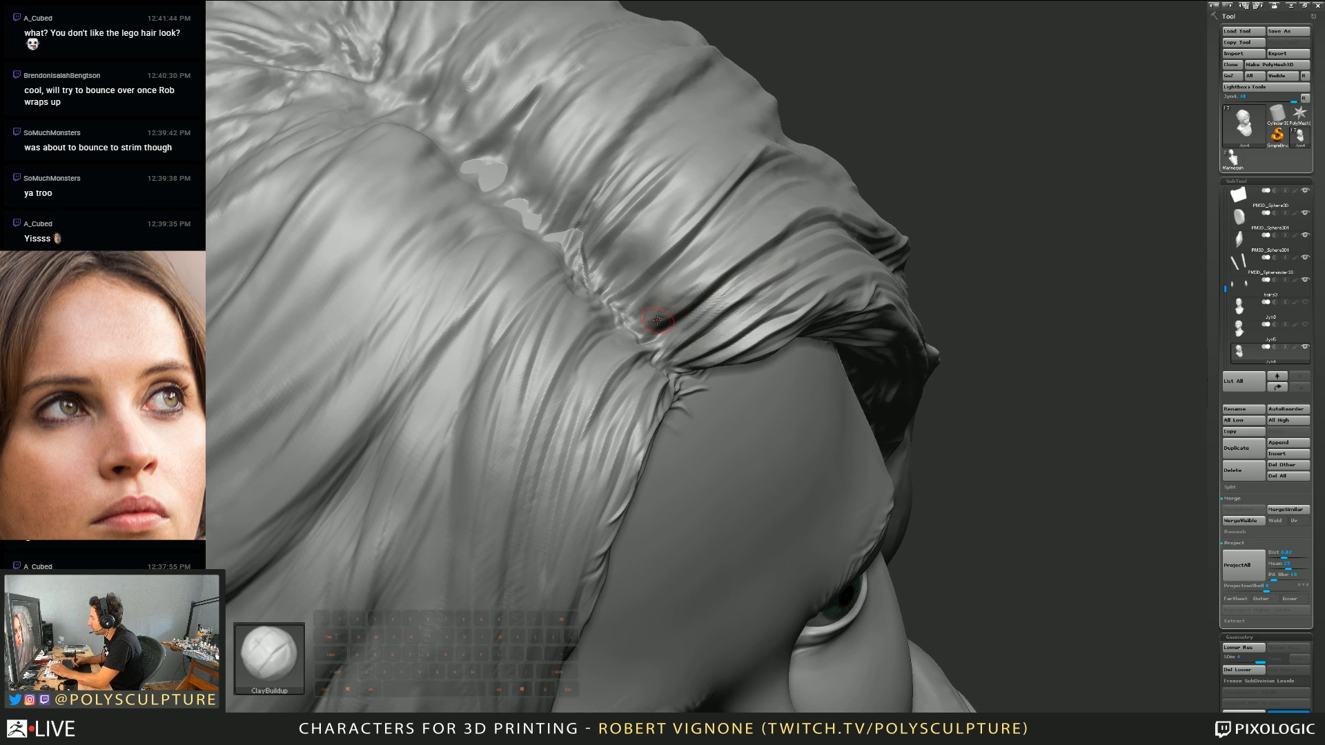
pyautogui.moveTo(654, 315); pyautogui.dragTo(697, 268)
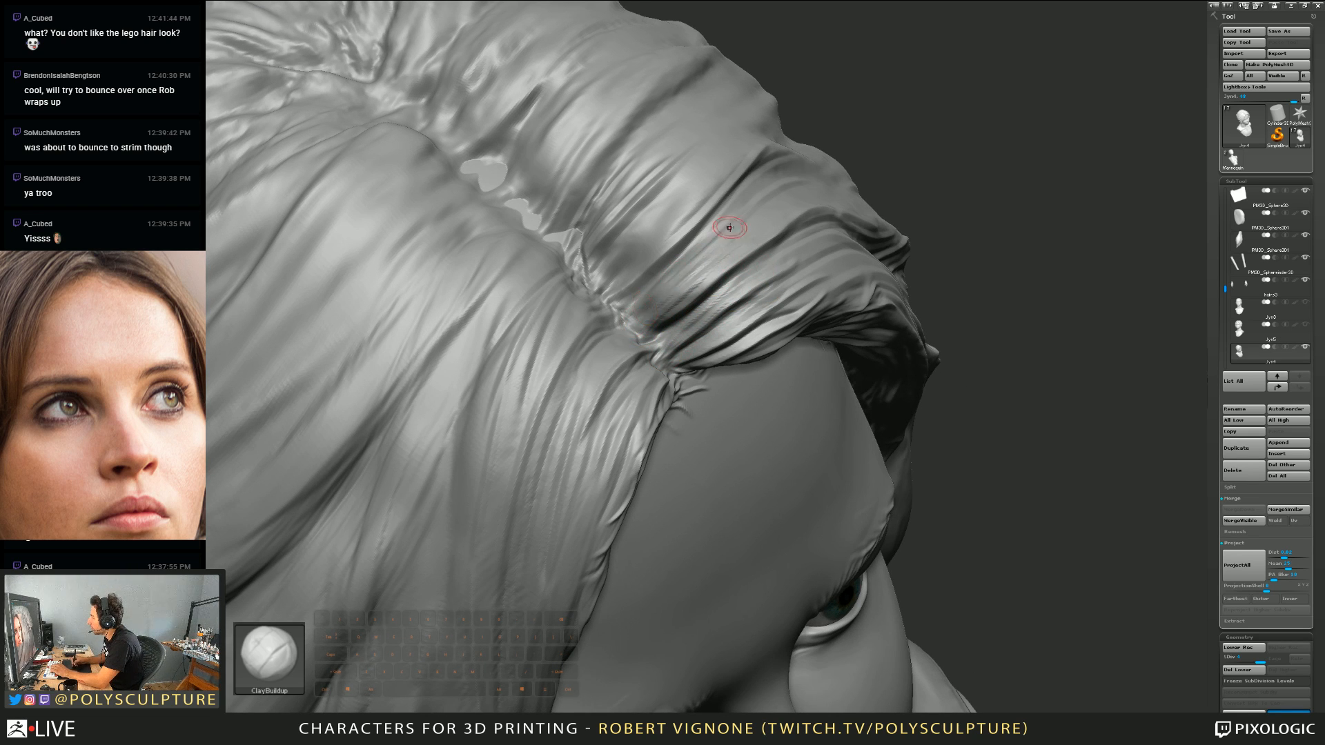
# Step: Flatten the built-up strands on the left side of the parting with TrimDynamic
pyautogui.press('b')
pyautogui.press('t')
pyautogui.press('d')
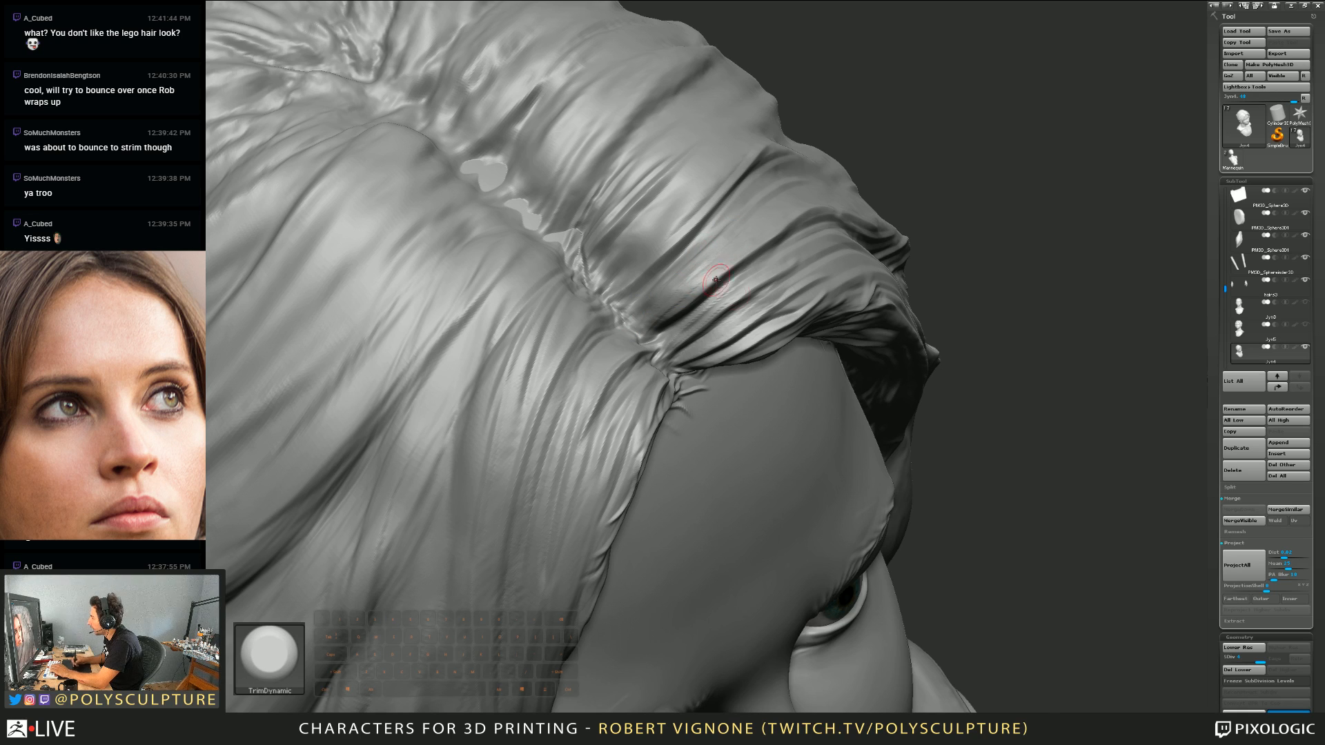
pyautogui.moveTo(715, 280)
pyautogui.mouseDown(button='right')
pyautogui.moveTo(714, 308)
pyautogui.moveTo(738, 297)
pyautogui.moveTo(704, 349)
pyautogui.moveTo(770, 277)
pyautogui.mouseUp(button='right')
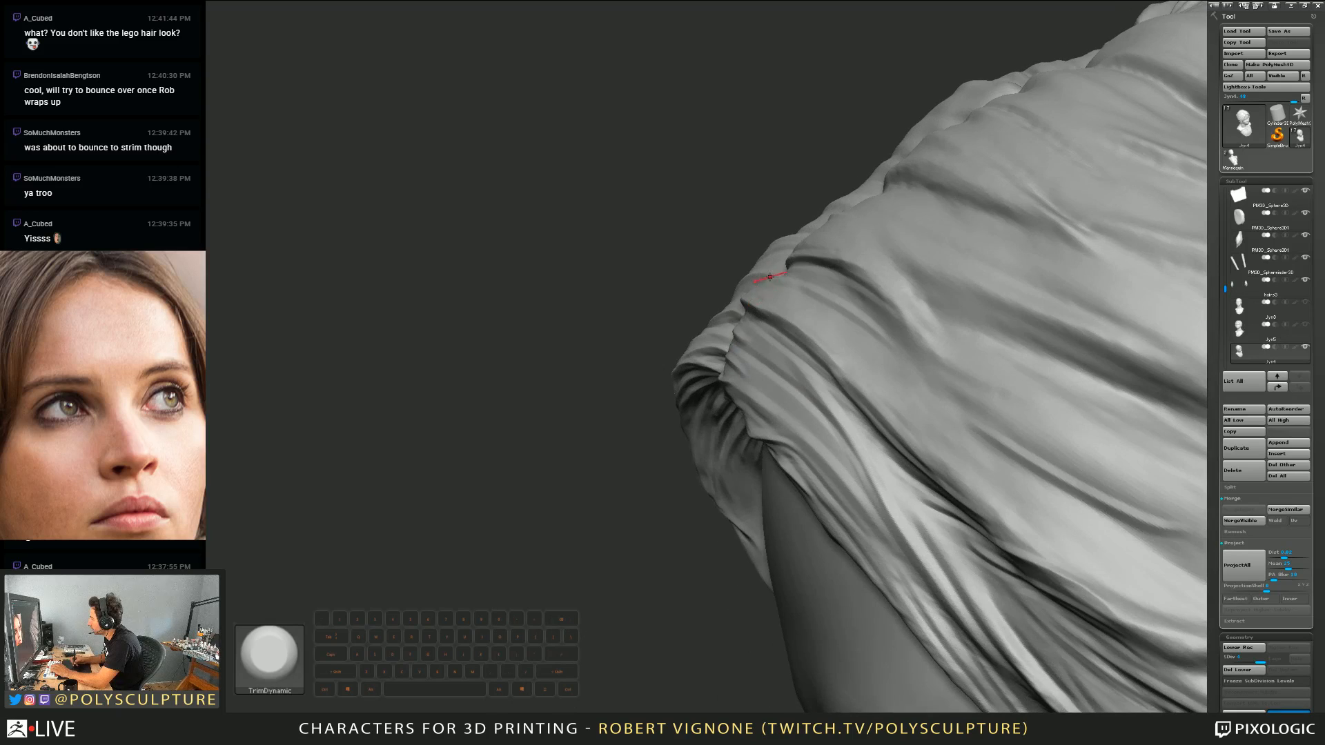
pyautogui.moveTo(727, 329)
pyautogui.mouseDown(button='right')
pyautogui.moveTo(749, 325)
pyautogui.moveTo(718, 298)
pyautogui.moveTo(773, 341)
pyautogui.moveTo(693, 346)
pyautogui.mouseUp(button='right')
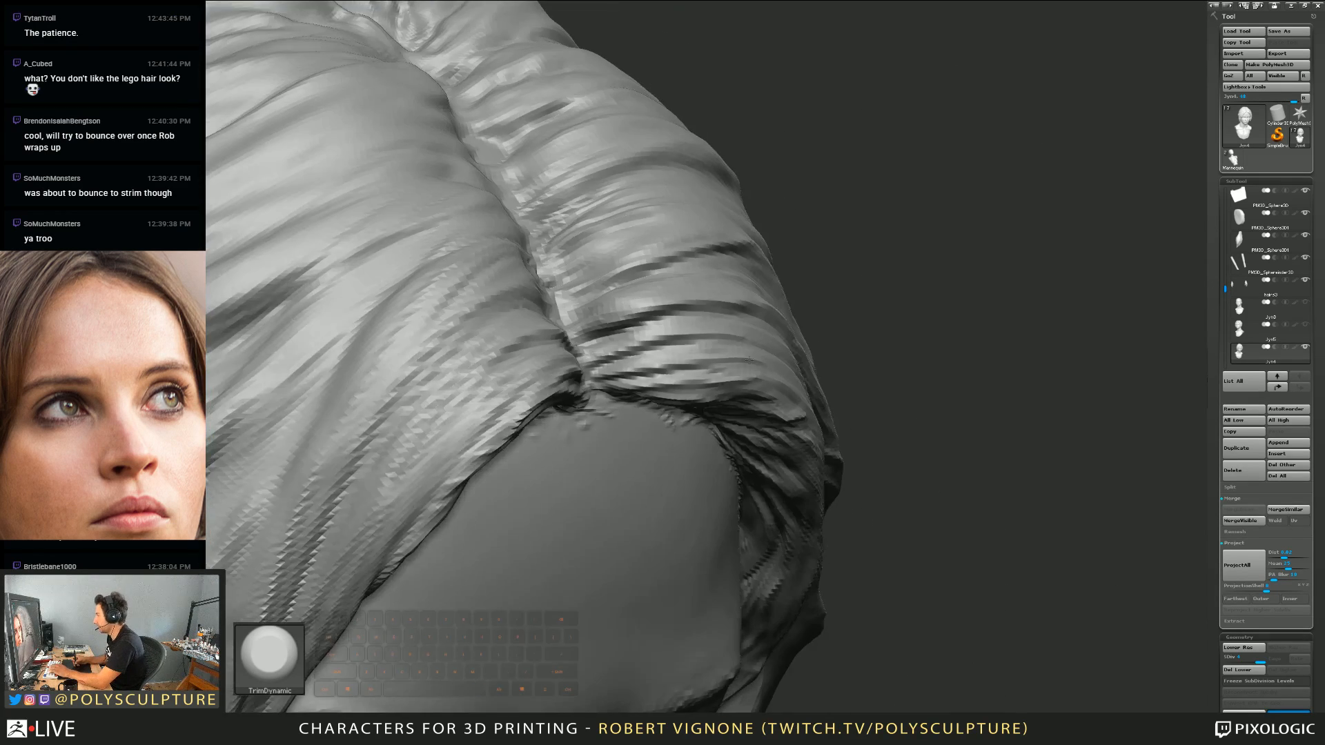
# Step: Refine the strands above the right forehead hairline with Orb_Cracks2
pyautogui.moveTo(692, 346)
pyautogui.mouseDown(button='right')
pyautogui.moveTo(699, 250)
pyautogui.moveTo(659, 286)
pyautogui.moveTo(607, 304)
pyautogui.moveTo(599, 335)
pyautogui.mouseUp(button='right')
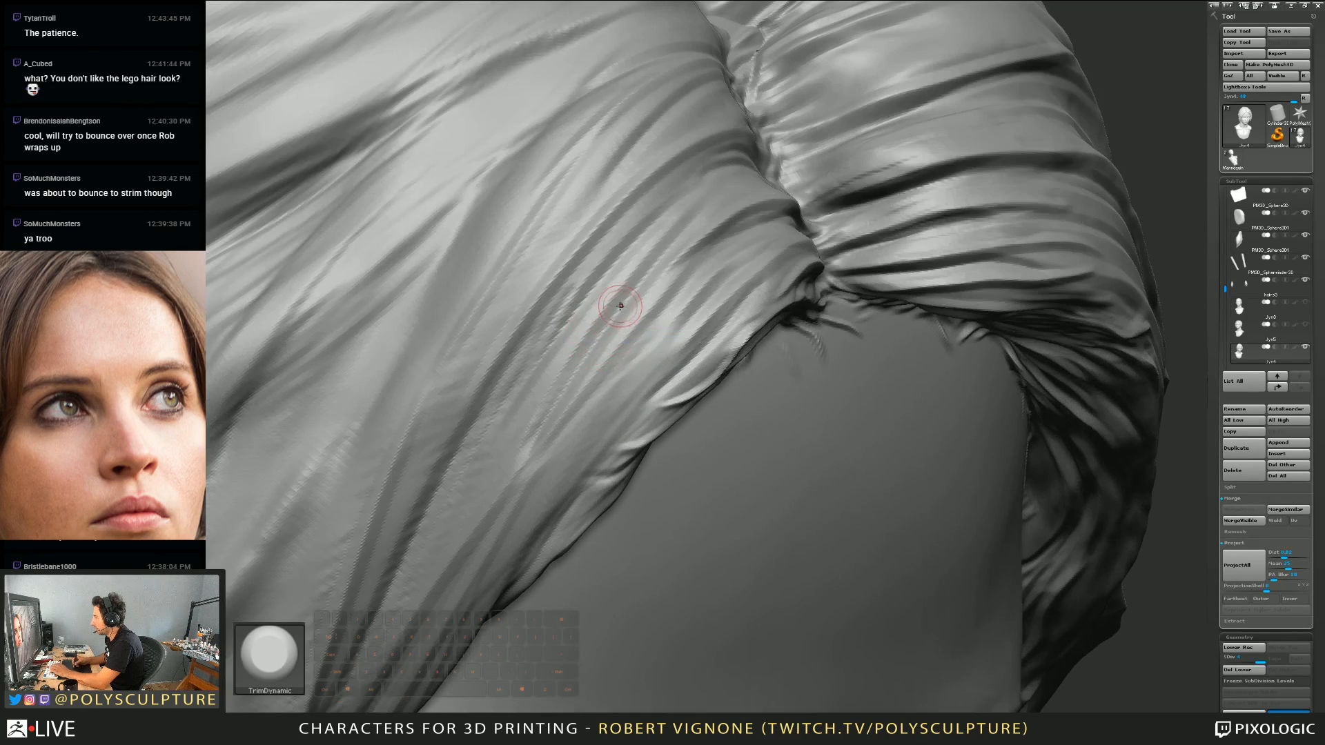
pyautogui.press('2')
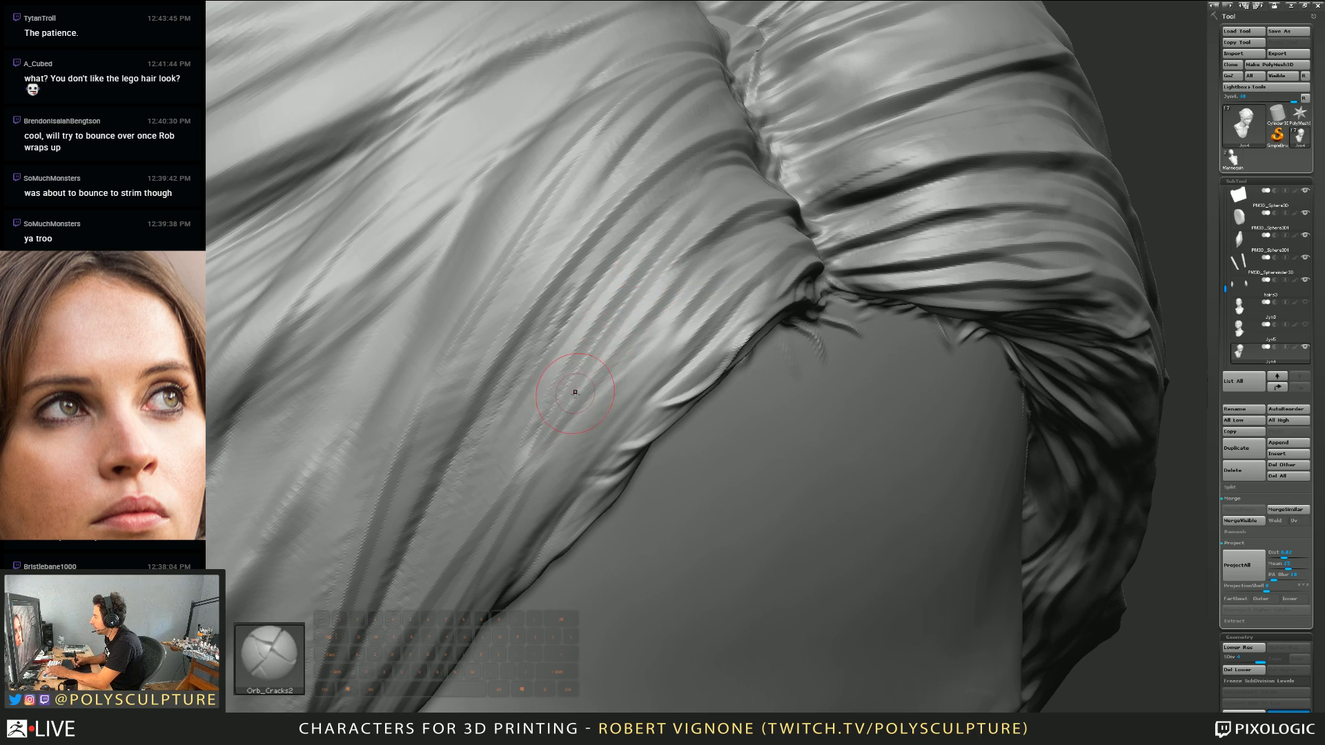
pyautogui.moveTo(575, 393)
pyautogui.mouseDown(button='right')
pyautogui.moveTo(556, 366)
pyautogui.moveTo(594, 352)
pyautogui.moveTo(628, 310)
pyautogui.moveTo(704, 308)
pyautogui.mouseUp(button='right')
# Step: Add volume to the strands sweeping from the parting across the right front hair with ClayBuildup
pyautogui.press('b')
pyautogui.press('c')
pyautogui.press('b')
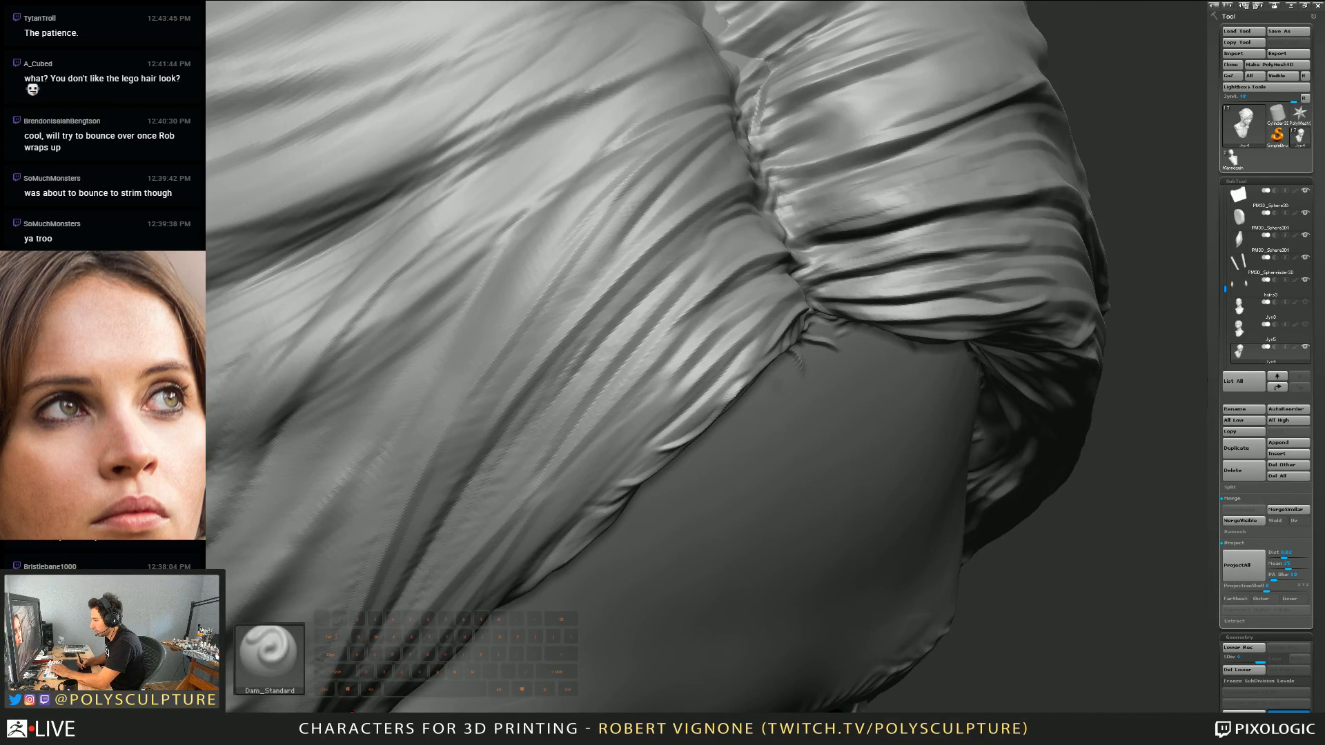
pyautogui.press('s')
pyautogui.moveTo(510, 383); pyautogui.dragTo(507, 385)
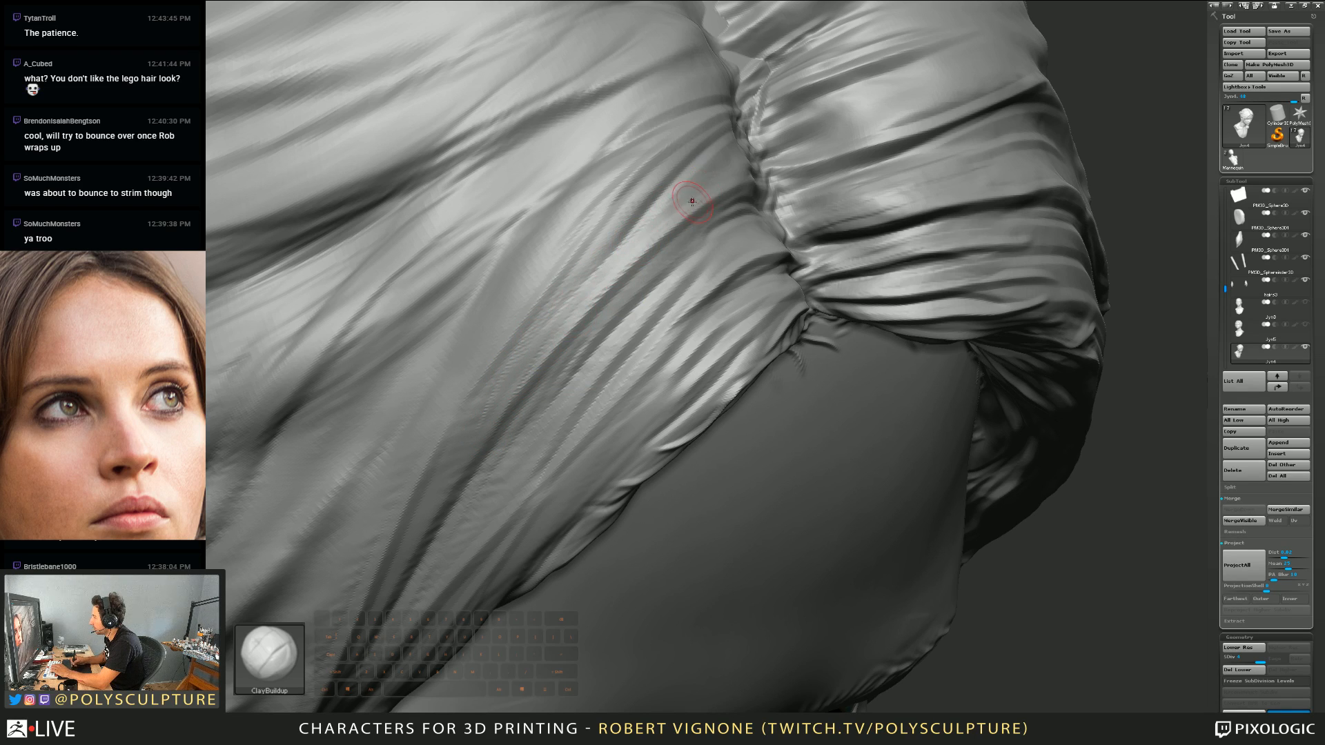
# Step: Flatten the built-up strands on the right front hair with TrimDynamic
pyautogui.press('4')
pyautogui.moveTo(547, 343)
pyautogui.mouseDown(button='right')
pyautogui.moveTo(638, 271)
pyautogui.moveTo(649, 235)
pyautogui.mouseUp(button='right')
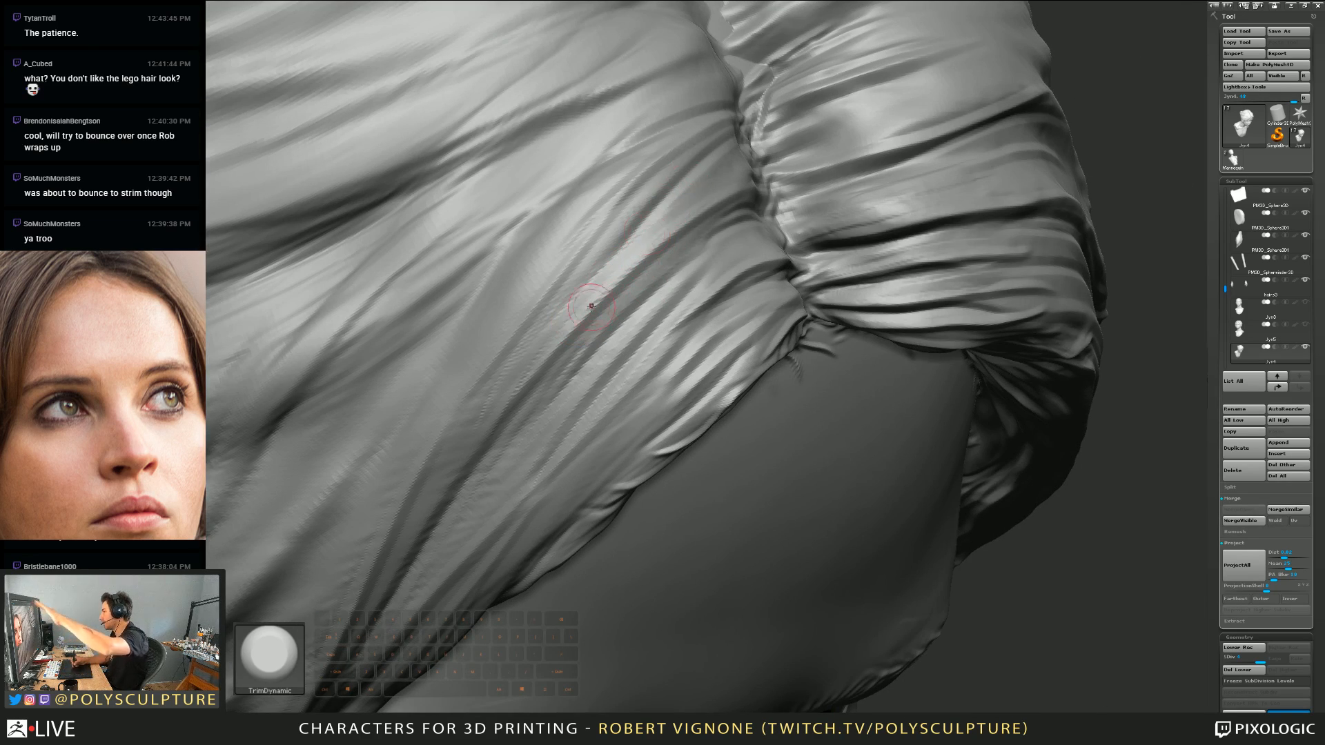
pyautogui.moveTo(630, 316)
pyautogui.mouseDown(button='right')
pyautogui.moveTo(650, 358)
pyautogui.moveTo(654, 304)
pyautogui.moveTo(658, 352)
pyautogui.moveTo(615, 381)
pyautogui.moveTo(795, 360)
pyautogui.moveTo(854, 334)
pyautogui.mouseUp(button='right')
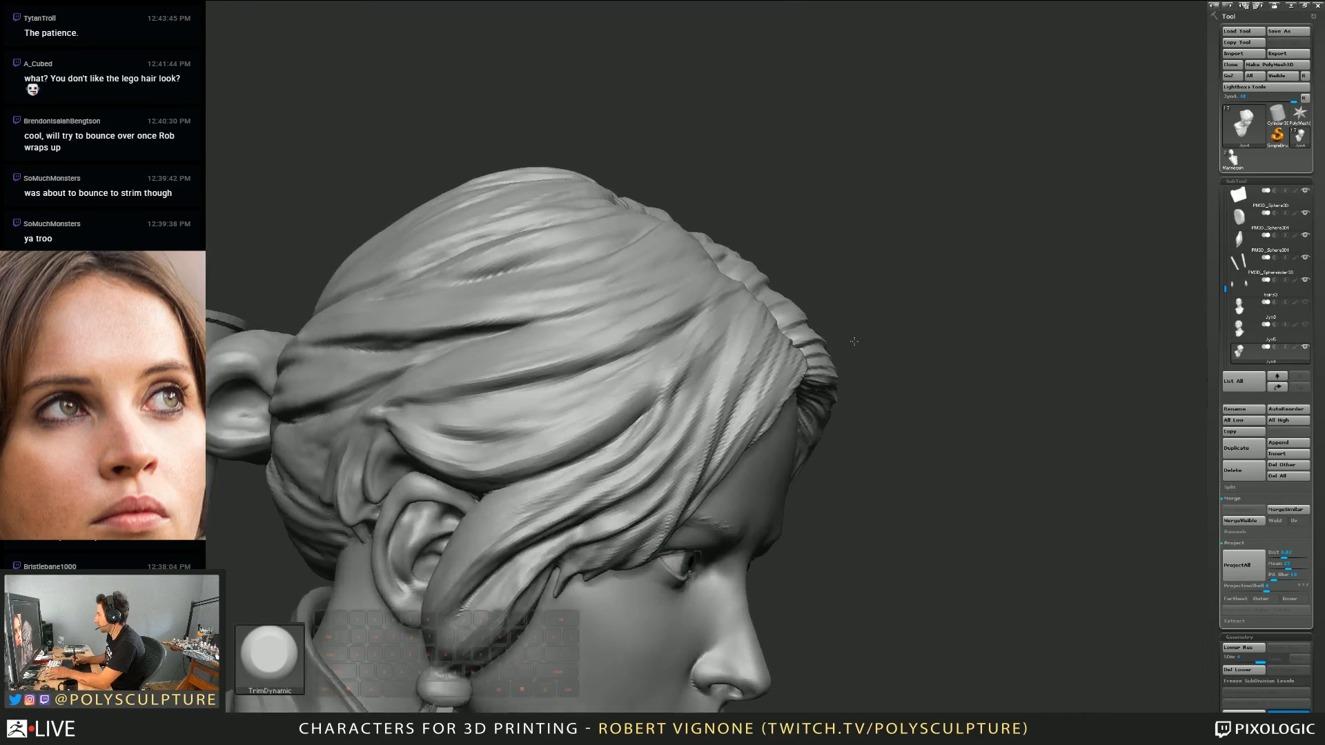
# Step: Define thin strands along the right front hairline with a resized Orb_Cracks2 brush
pyautogui.moveTo(754, 360); pyautogui.dragTo(723, 314, button='right')
pyautogui.click(371, 715)
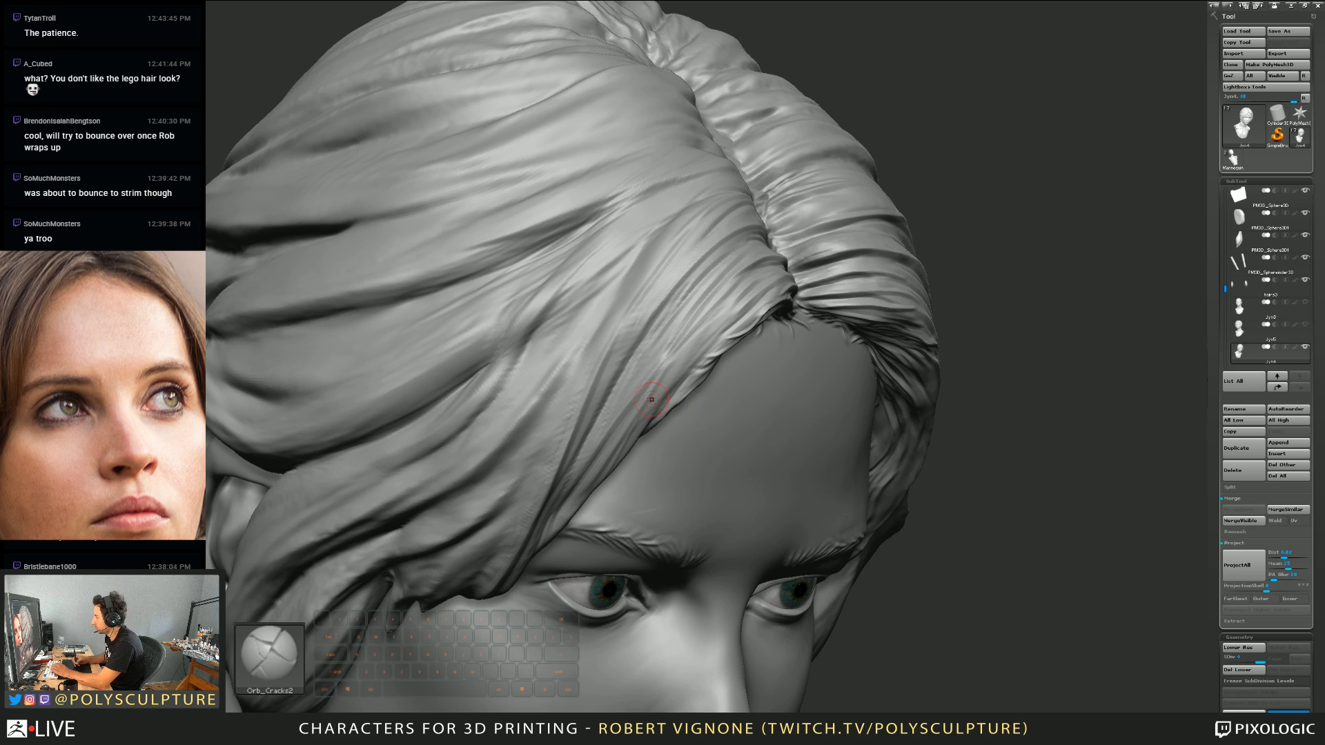
pyautogui.press('s')
pyautogui.moveTo(663, 374); pyautogui.dragTo(617, 415, button='right')
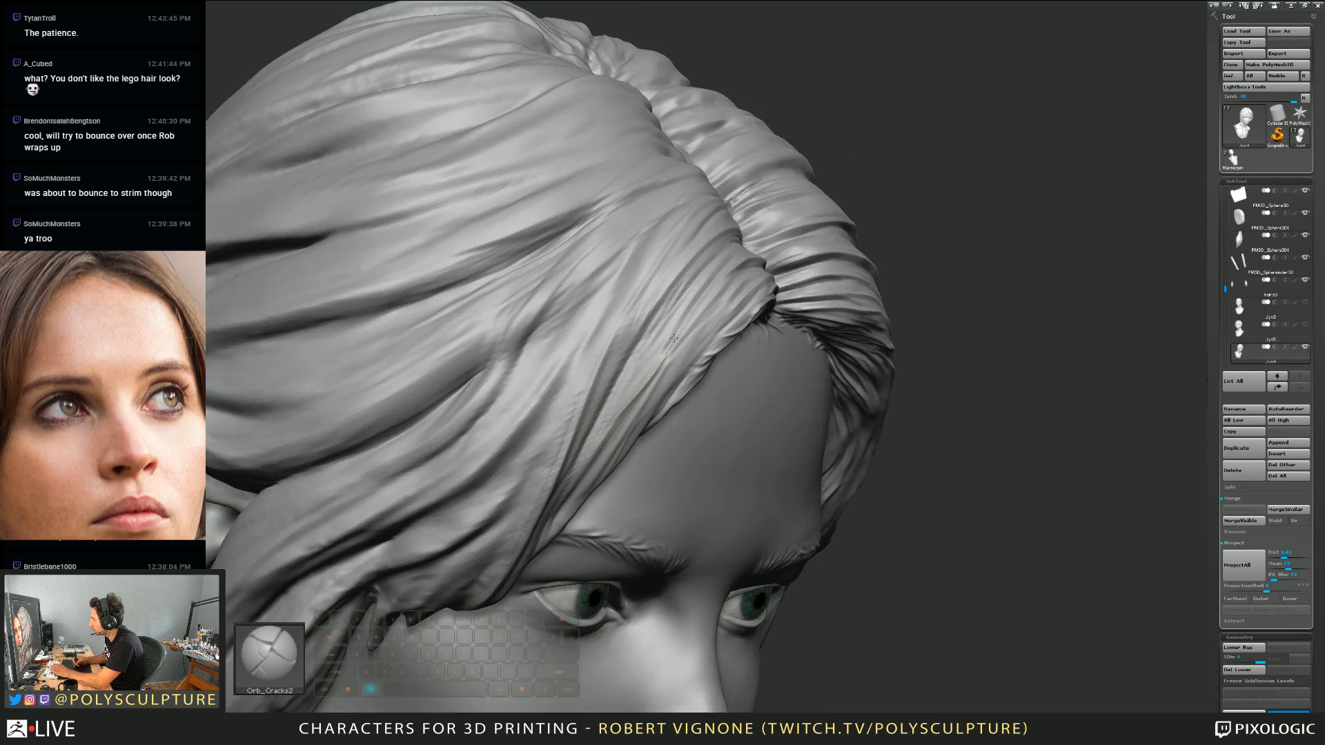
pyautogui.moveTo(675, 325); pyautogui.dragTo(764, 289, button='right')
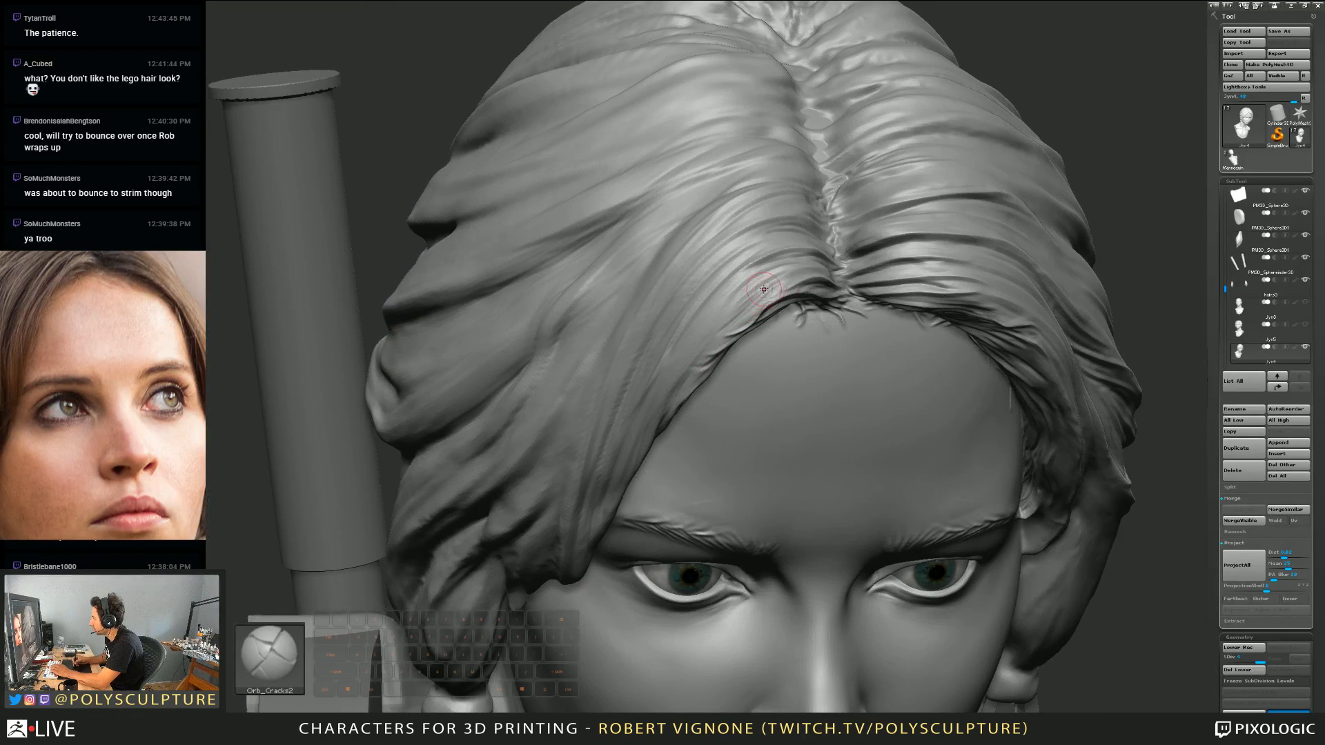
# Step: Build up strand volume on the right front hair beside the parting with a resized ClayBuildup brush
pyautogui.moveTo(700, 334)
pyautogui.mouseDown(button='right')
pyautogui.moveTo(712, 335)
pyautogui.moveTo(674, 308)
pyautogui.moveTo(731, 260)
pyautogui.moveTo(701, 346)
pyautogui.moveTo(728, 383)
pyautogui.moveTo(743, 358)
pyautogui.moveTo(731, 386)
pyautogui.mouseUp(button='right')
pyautogui.press('1')
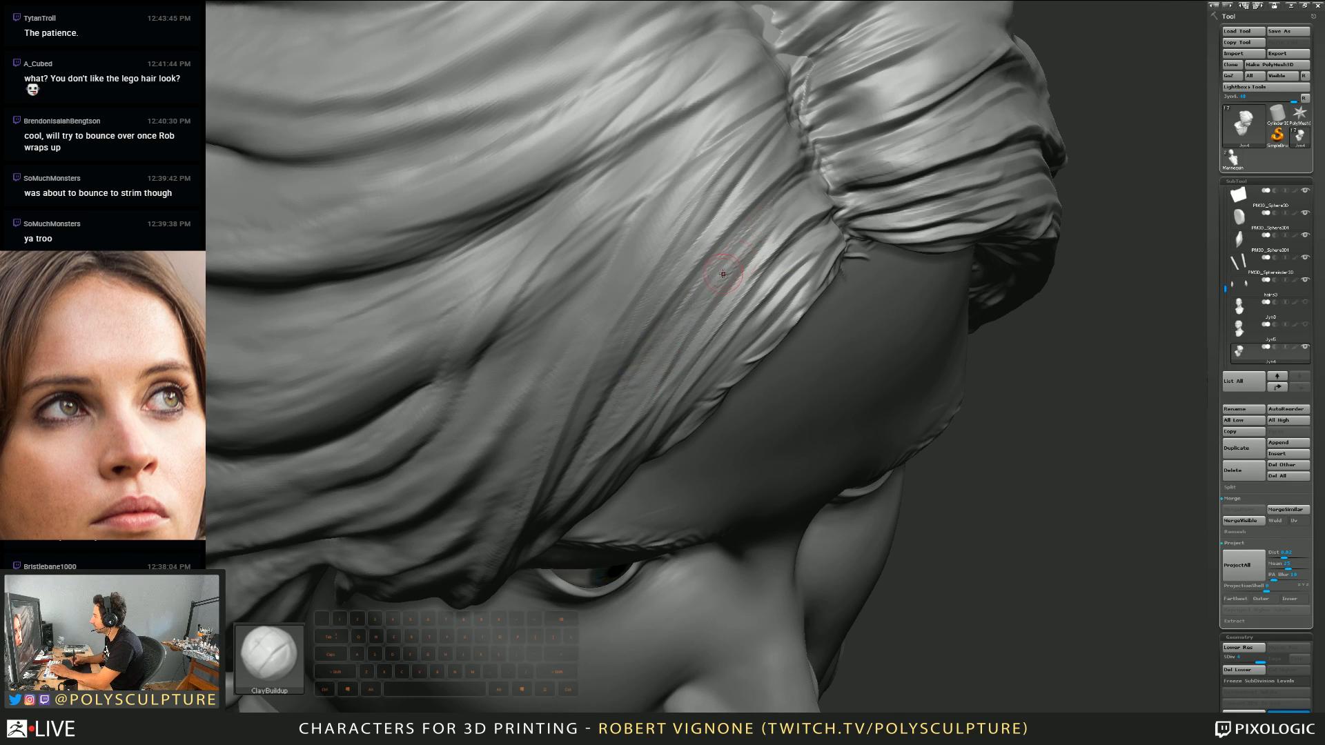
pyautogui.moveTo(729, 274); pyautogui.dragTo(706, 284, button='right')
pyautogui.moveTo(774, 207); pyautogui.dragTo(793, 228, button='right')
pyautogui.press('s')
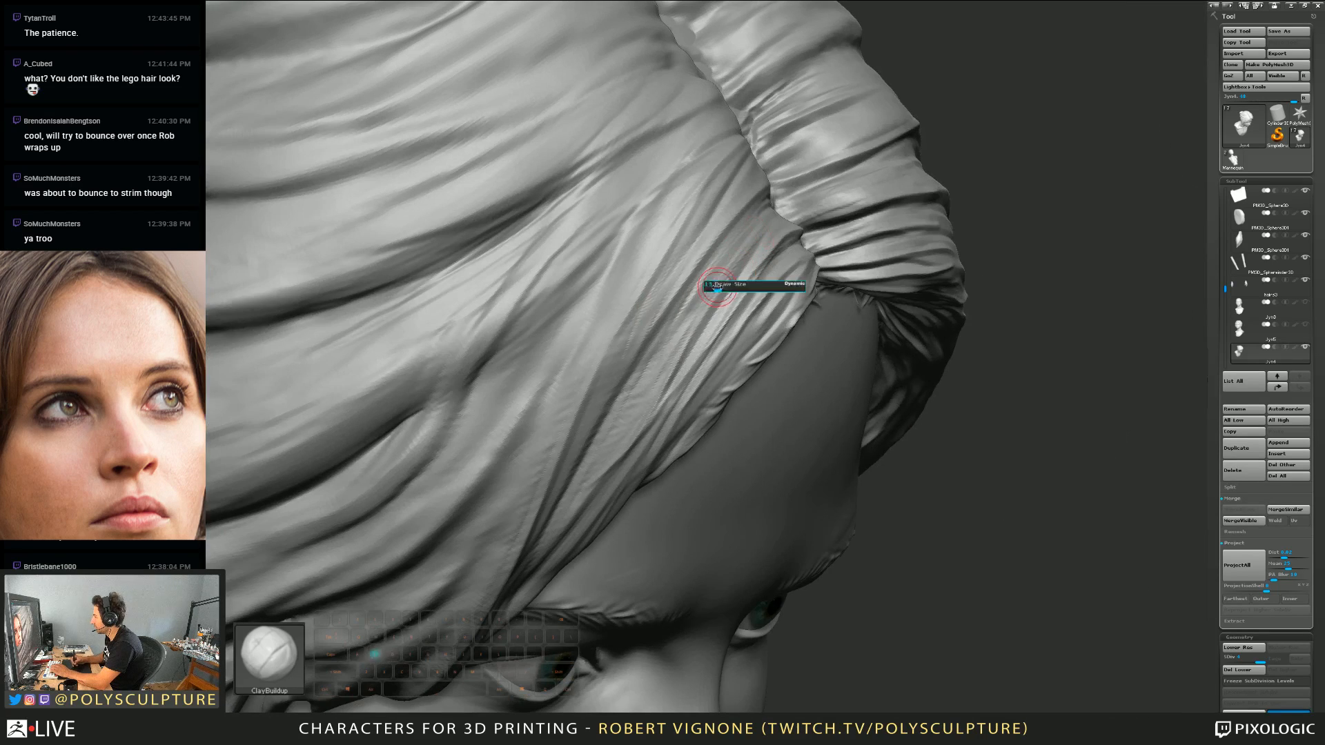
pyautogui.moveTo(689, 307)
pyautogui.mouseDown(button='right')
pyautogui.moveTo(719, 306)
pyautogui.moveTo(708, 319)
pyautogui.moveTo(692, 310)
pyautogui.moveTo(719, 299)
pyautogui.mouseUp(button='right')
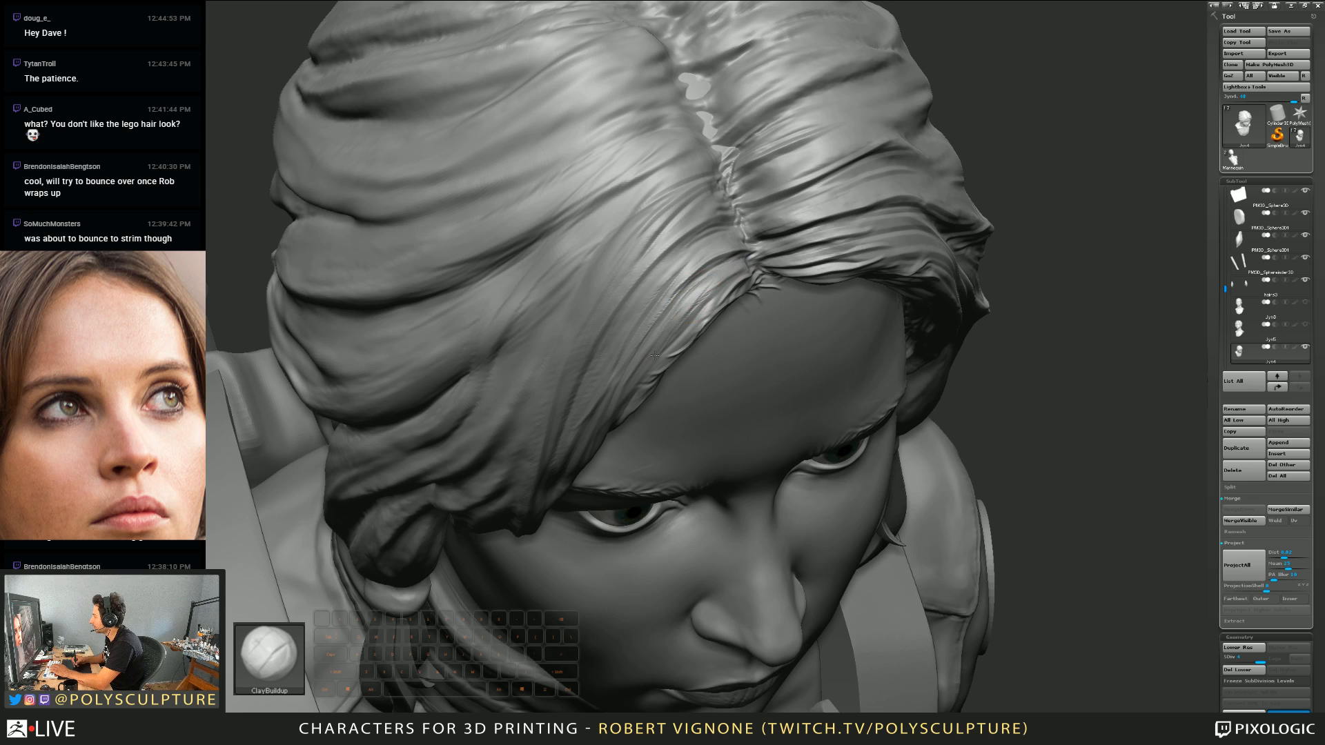
# Step: Carve fine strands running from the front of the parting into the right-side hair with a resized Orb_Cracks2 brush
pyautogui.press('shift')
pyautogui.press('2')
pyautogui.moveTo(736, 248)
pyautogui.keyDown('alt'); pyautogui.mouseDown(button='right')
pyautogui.moveTo(706, 380)
pyautogui.moveTo(656, 386)
pyautogui.mouseUp(button='right'); pyautogui.keyUp('alt')
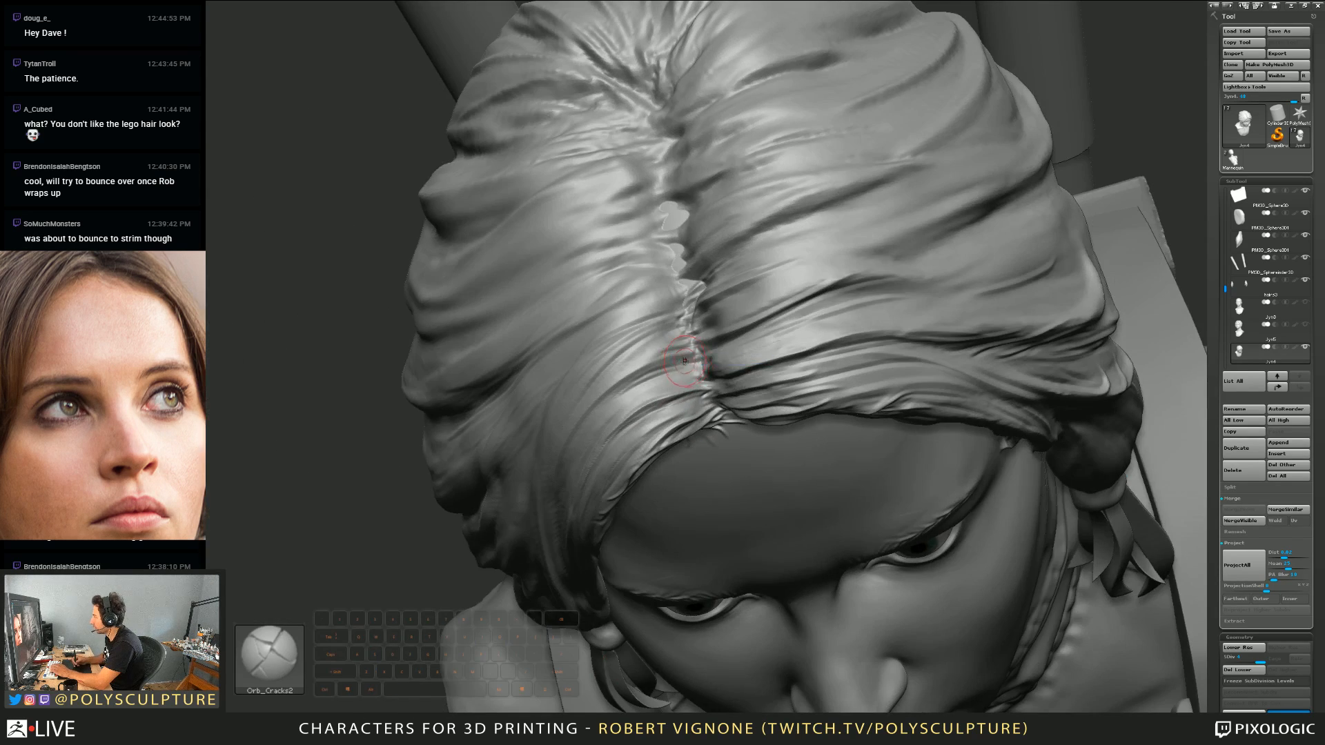
pyautogui.press('s')
pyautogui.moveTo(708, 383); pyautogui.dragTo(629, 399)
pyautogui.press('s')
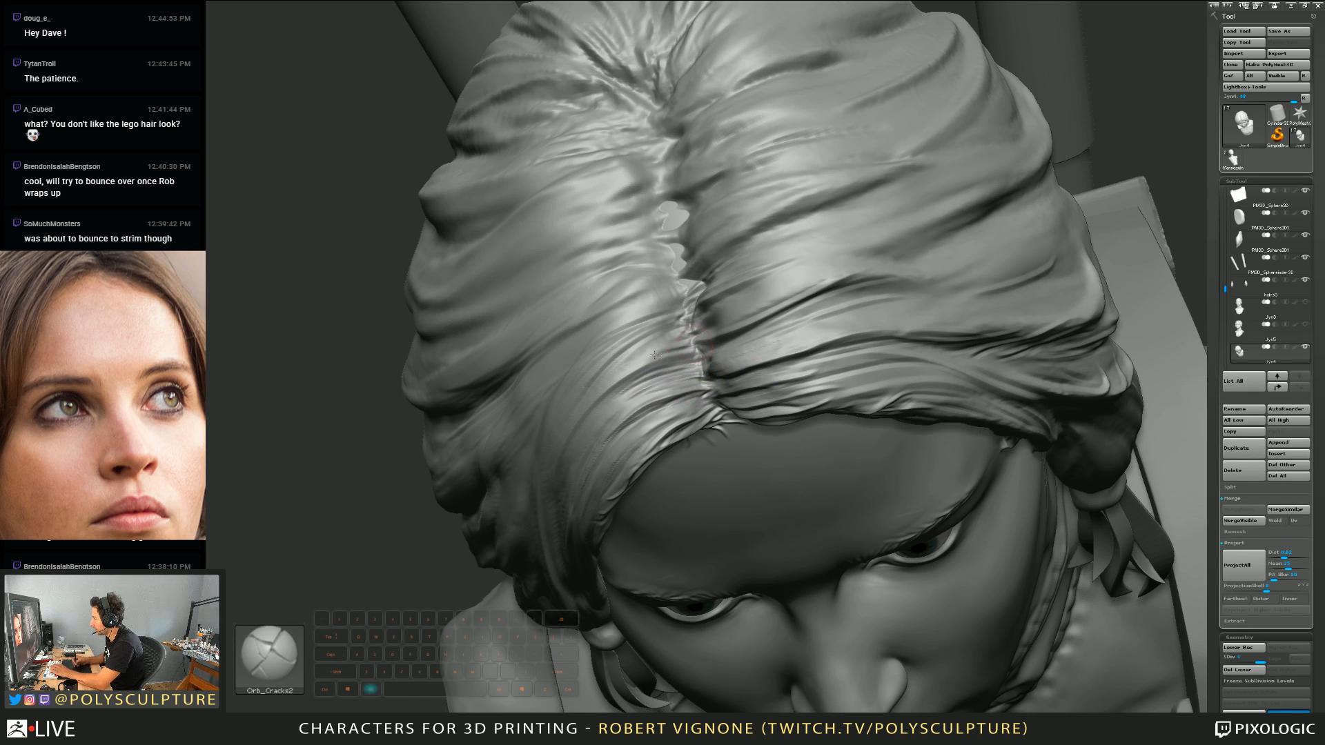
pyautogui.keyDown('alt'); pyautogui.moveTo(654, 355); pyautogui.dragTo(617, 376); pyautogui.keyUp('alt')
pyautogui.keyDown('alt'); pyautogui.moveTo(689, 326); pyautogui.dragTo(629, 348); pyautogui.keyUp('alt')
pyautogui.moveTo(687, 302)
pyautogui.keyDown('alt'); pyautogui.mouseDown()
pyautogui.moveTo(651, 317)
pyautogui.moveTo(630, 302)
pyautogui.mouseUp(); pyautogui.keyUp('alt')
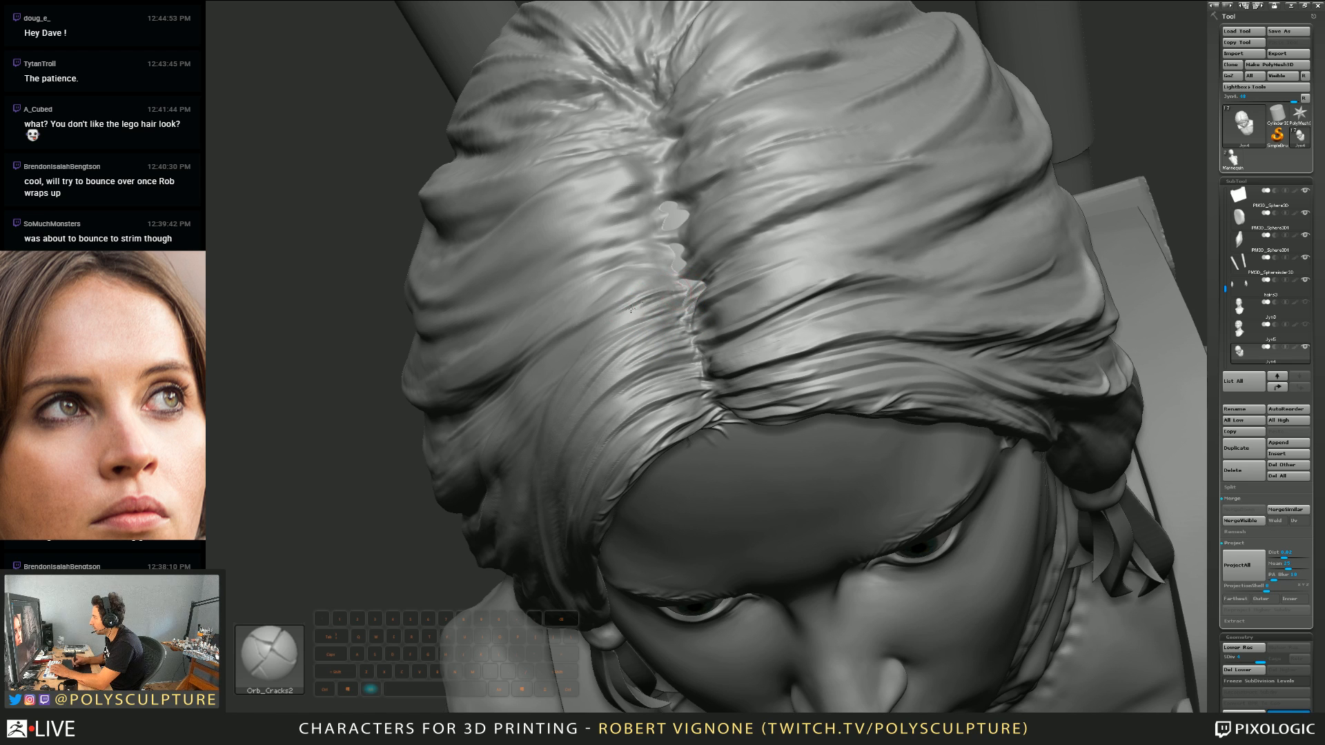
# Step: Extend the fine Orb_Cracks2 strands farther back along both edges of the parting
pyautogui.moveTo(586, 336); pyautogui.dragTo(640, 345, button='right')
pyautogui.keyDown('alt'); pyautogui.moveTo(645, 305); pyautogui.dragTo(547, 418); pyautogui.keyUp('alt')
pyautogui.keyDown('alt'); pyautogui.moveTo(592, 340); pyautogui.dragTo(568, 361); pyautogui.keyUp('alt')
pyautogui.moveTo(577, 352); pyautogui.dragTo(659, 334, button='right')
pyautogui.keyDown('alt'); pyautogui.moveTo(656, 306); pyautogui.dragTo(631, 322); pyautogui.keyUp('alt')
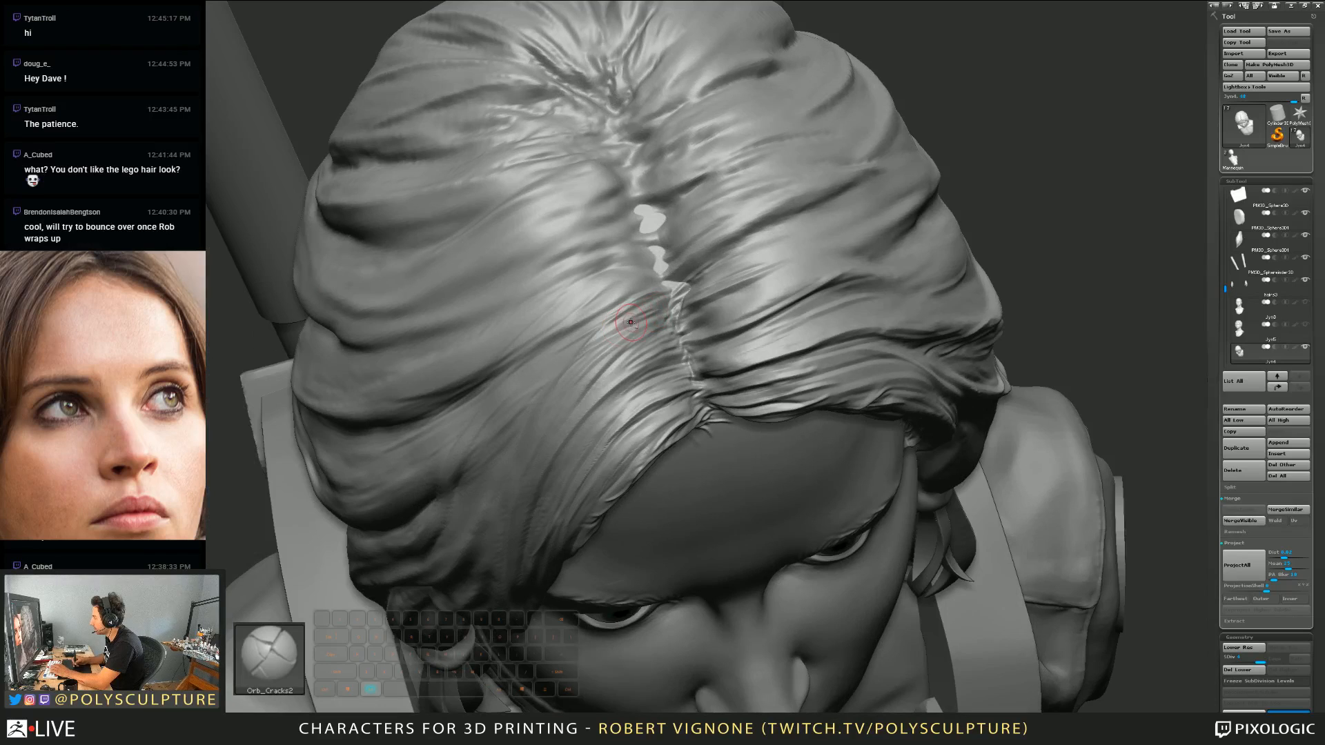
pyautogui.moveTo(611, 331); pyautogui.dragTo(655, 347, button='right')
pyautogui.keyDown('alt'); pyautogui.moveTo(671, 276); pyautogui.dragTo(592, 308); pyautogui.keyUp('alt')
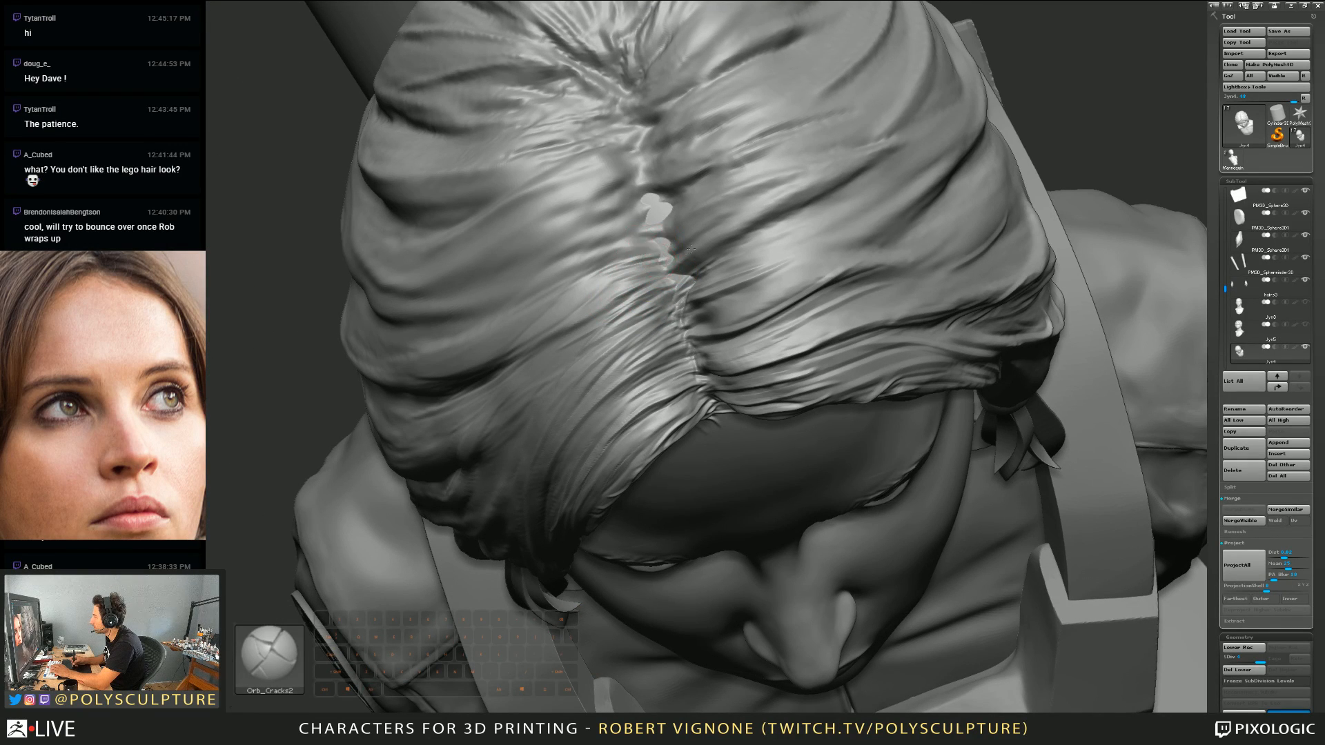
pyautogui.moveTo(689, 250); pyautogui.dragTo(697, 251, button='right')
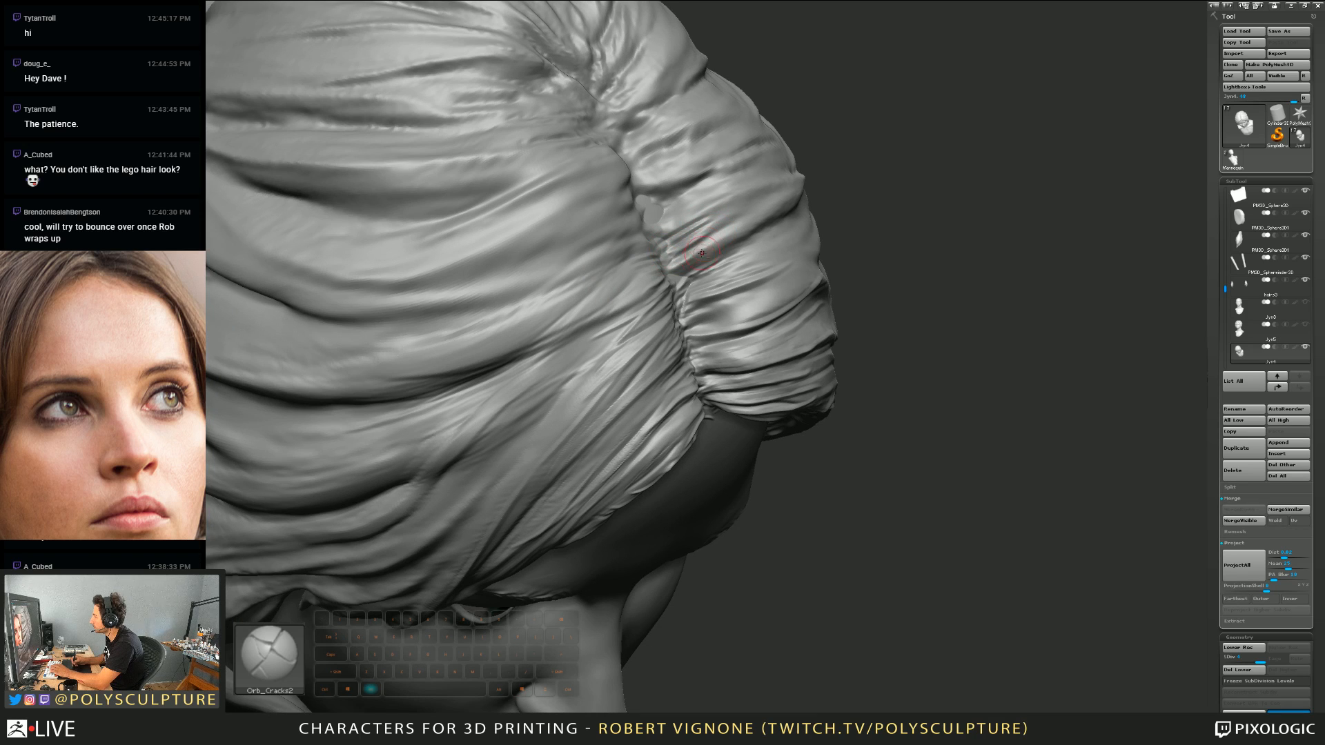
pyautogui.moveTo(676, 265)
pyautogui.keyDown('alt'); pyautogui.mouseDown()
pyautogui.moveTo(725, 227)
pyautogui.moveTo(720, 242)
pyautogui.moveTo(754, 233)
pyautogui.mouseUp(); pyautogui.keyUp('alt')
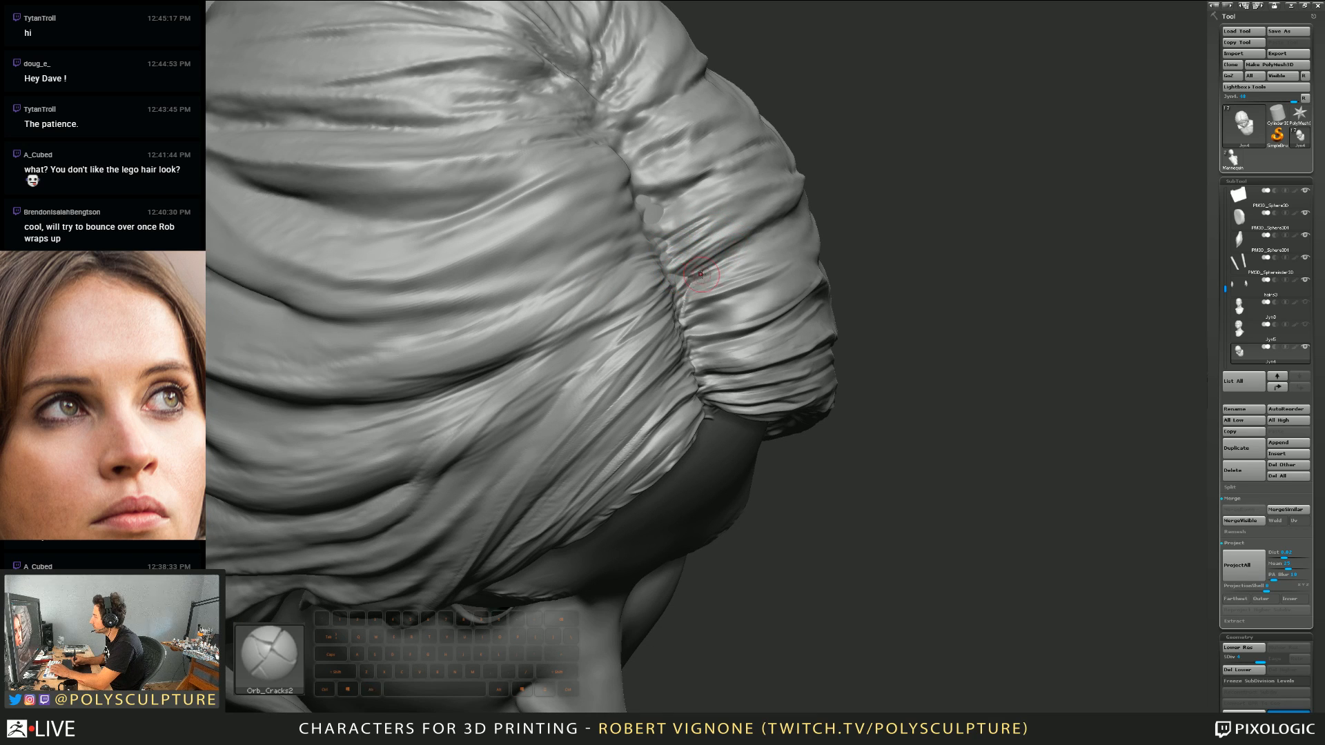
pyautogui.moveTo(701, 274); pyautogui.dragTo(676, 286, button='right')
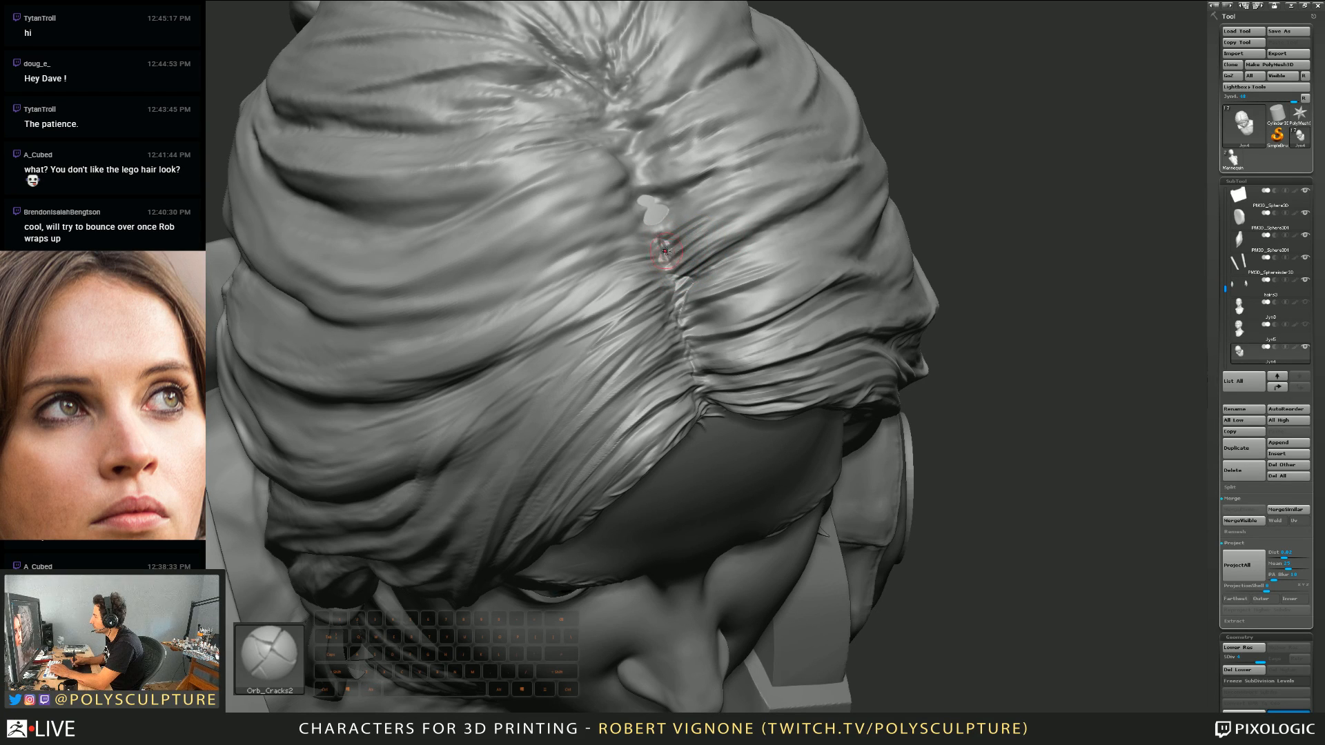
# Step: Narrow the open gap in the front half of the parting with PinchBetter
pyautogui.press('3')
pyautogui.moveTo(663, 259); pyautogui.dragTo(661, 240)
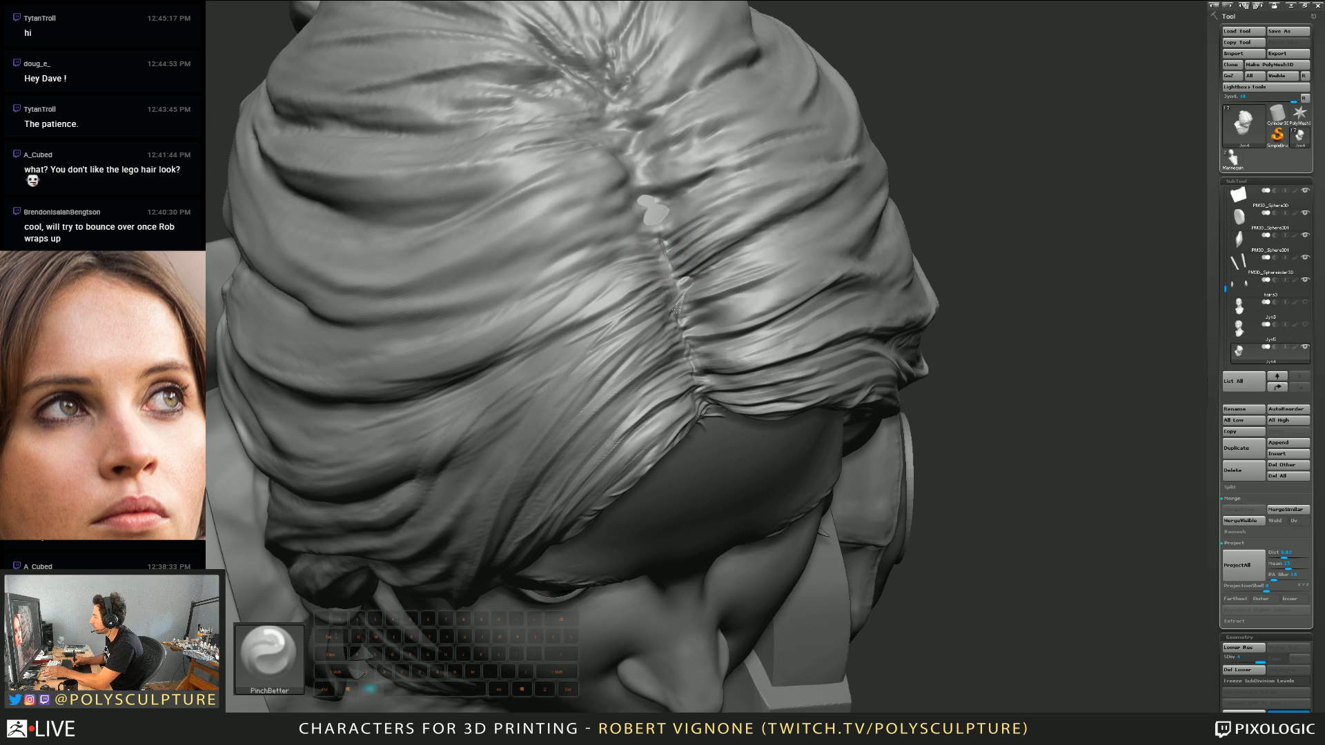
pyautogui.moveTo(693, 337); pyautogui.dragTo(685, 288, button='right')
pyautogui.press('s')
pyautogui.press('1')
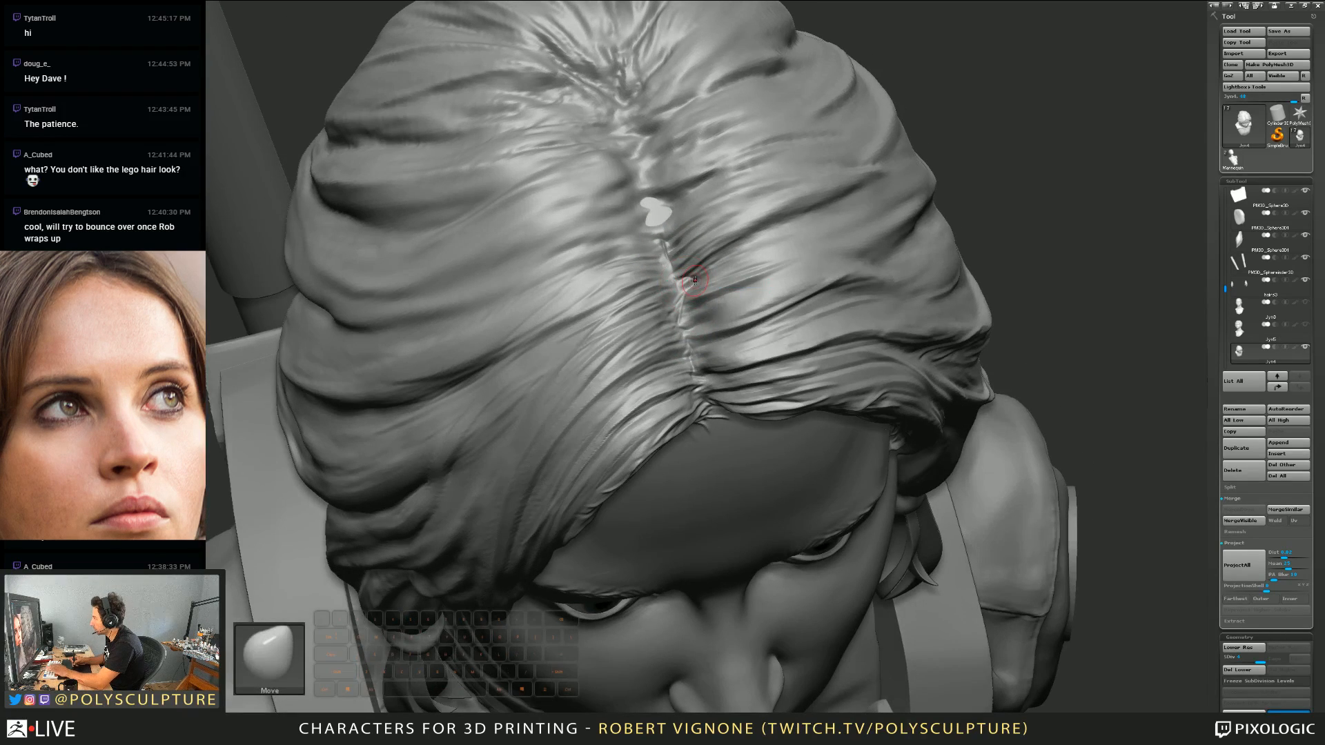
# Step: Carve thin strands sweeping from the parting into the left-side hair with Orb_Cracks2
pyautogui.press('2')
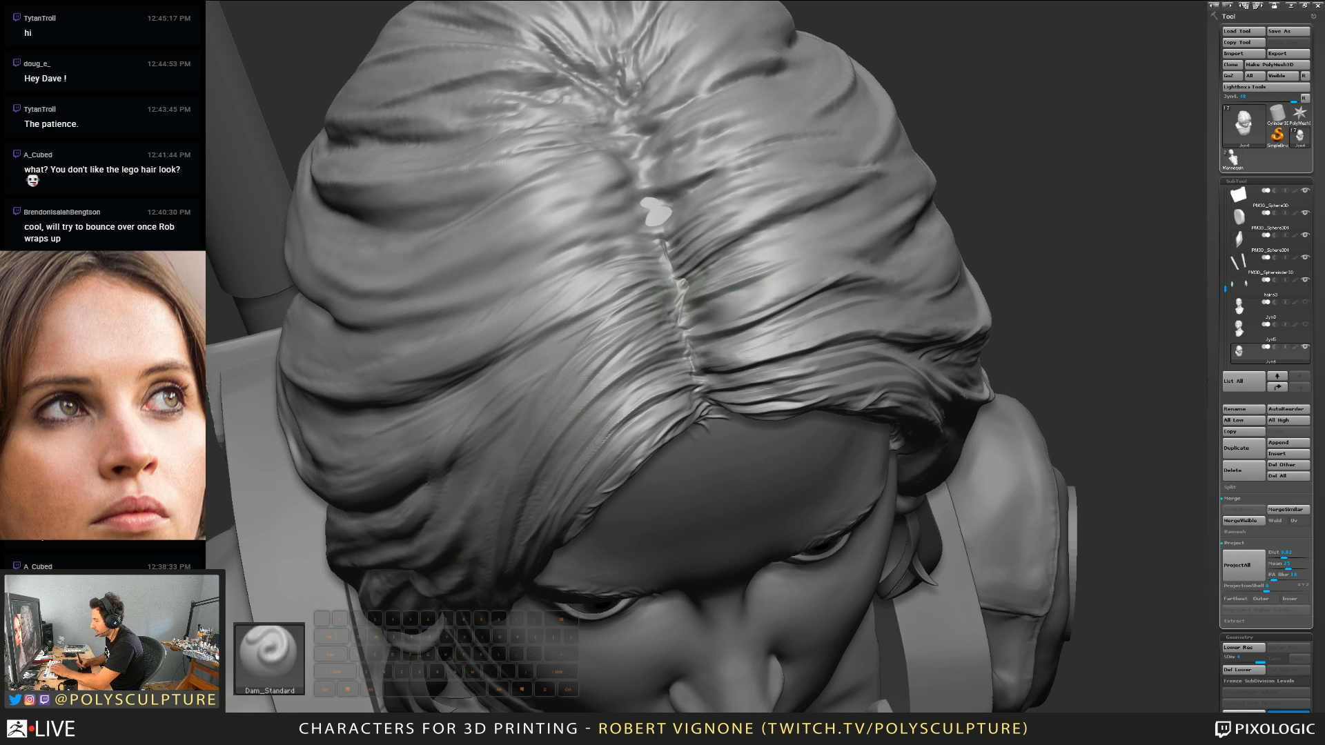
pyautogui.moveTo(682, 284)
pyautogui.mouseDown(button='right')
pyautogui.moveTo(722, 258)
pyautogui.moveTo(710, 259)
pyautogui.mouseUp(button='right')
pyautogui.keyDown('alt'); pyautogui.moveTo(697, 270); pyautogui.dragTo(678, 276); pyautogui.keyUp('alt')
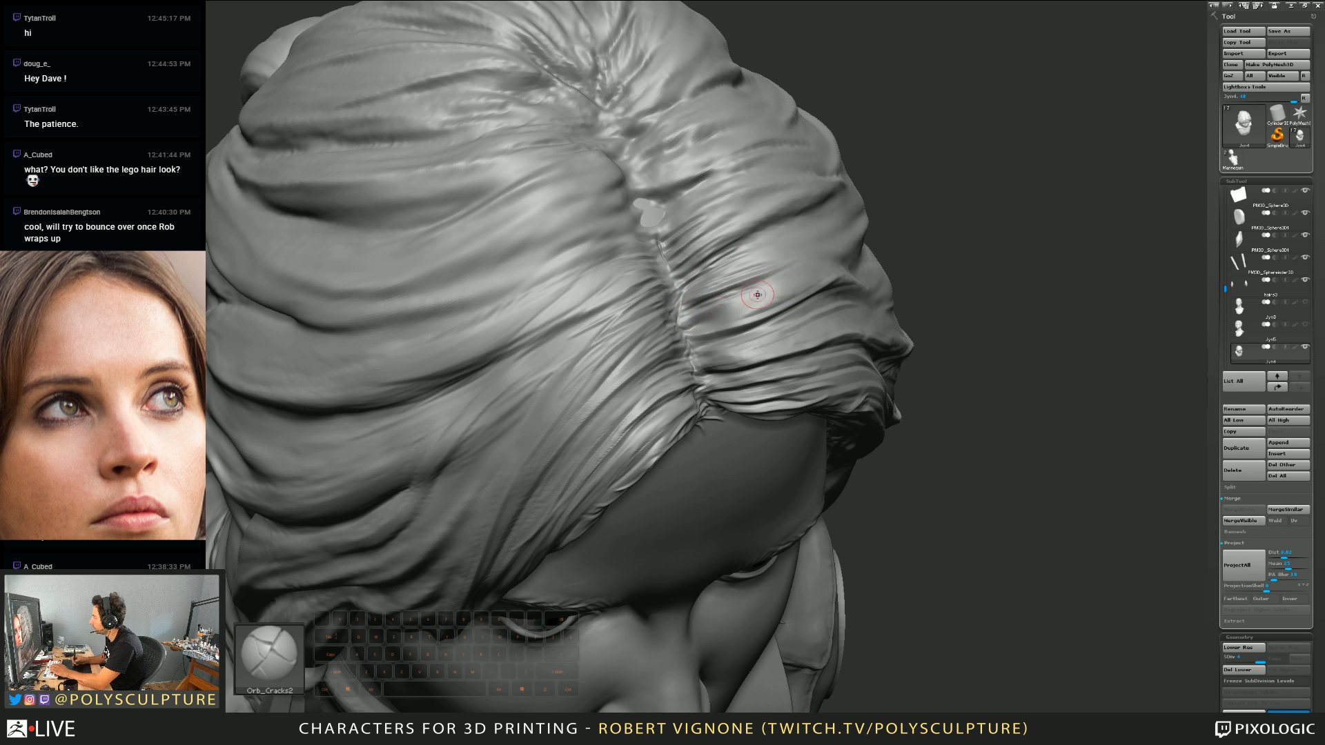
pyautogui.moveTo(732, 319); pyautogui.dragTo(797, 288)
pyautogui.moveTo(800, 285); pyautogui.dragTo(845, 283, button='right')
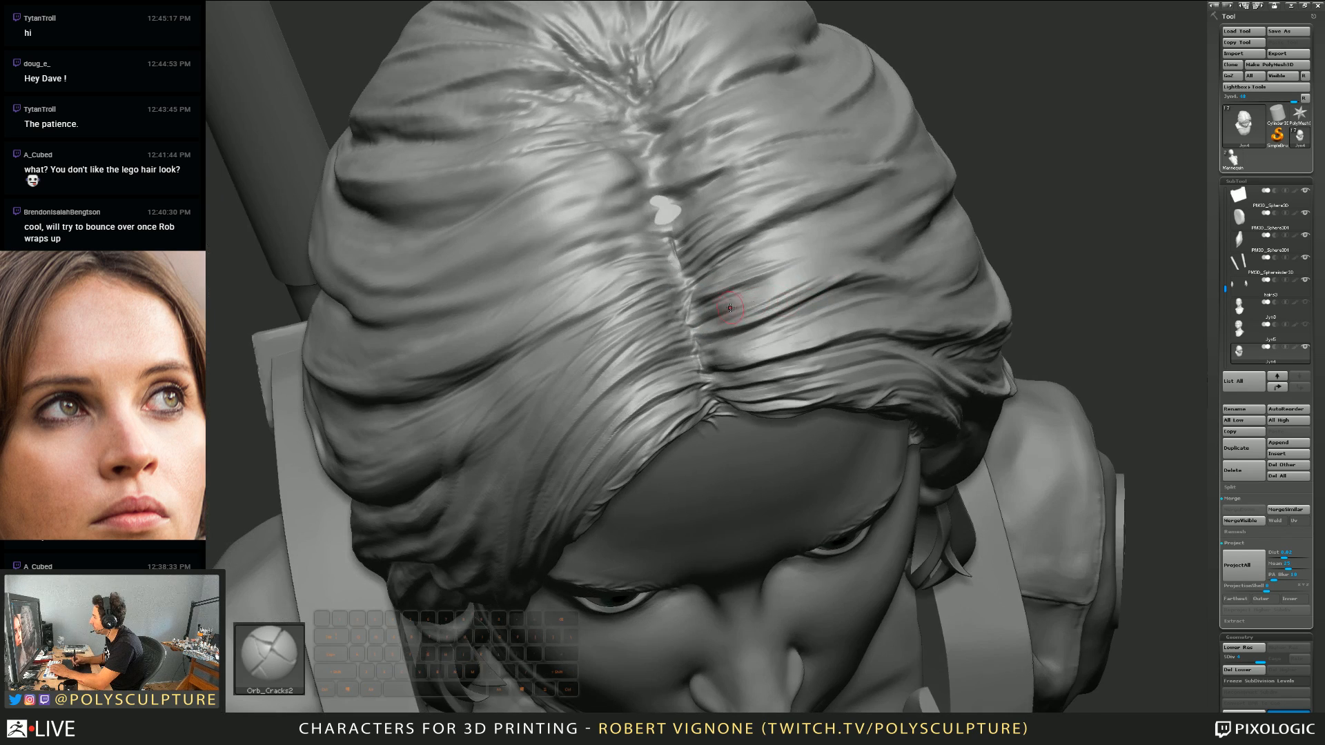
pyautogui.moveTo(733, 308); pyautogui.dragTo(821, 263)
pyautogui.moveTo(780, 281)
pyautogui.mouseDown(button='right')
pyautogui.moveTo(696, 341)
pyautogui.moveTo(699, 374)
pyautogui.moveTo(643, 436)
pyautogui.mouseUp(button='right')
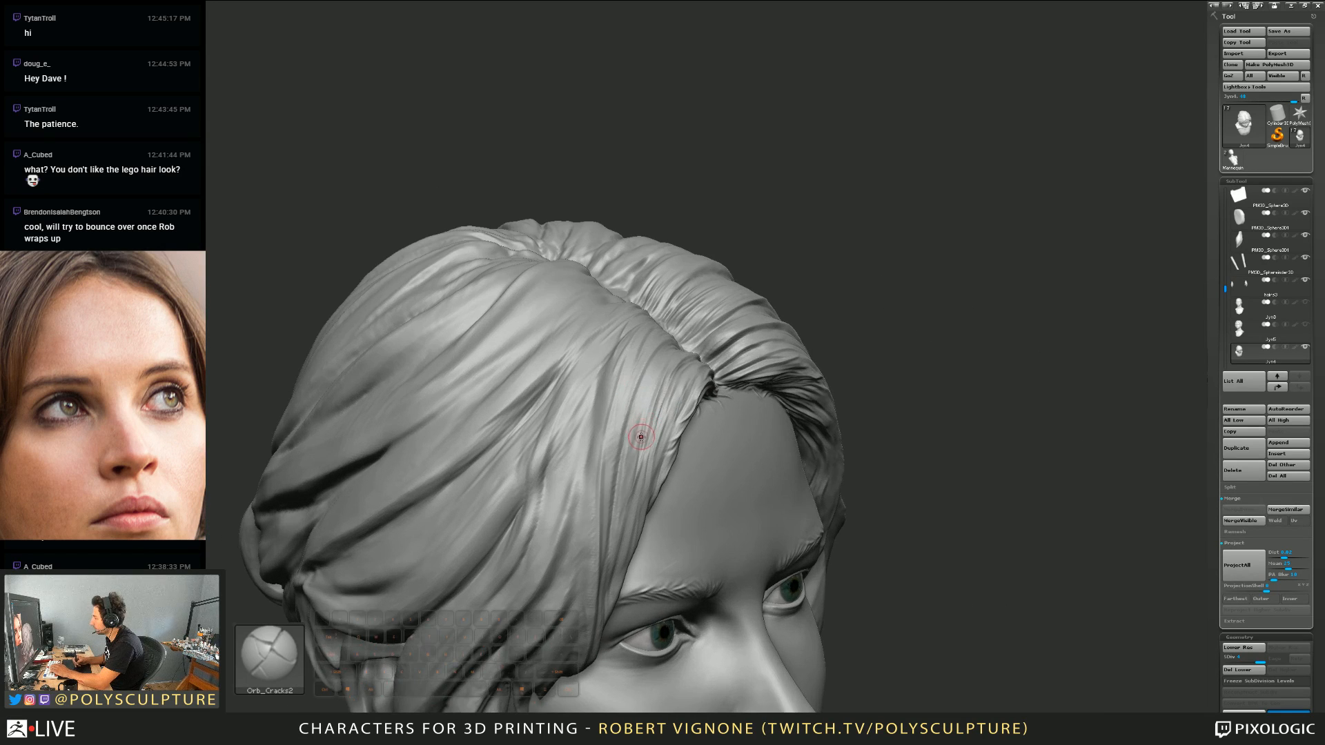
# Step: Flatten and soften the strands on the right front hair with TrimDynamic and Smooth
pyautogui.press('b')
pyautogui.press('t')
pyautogui.press('d')
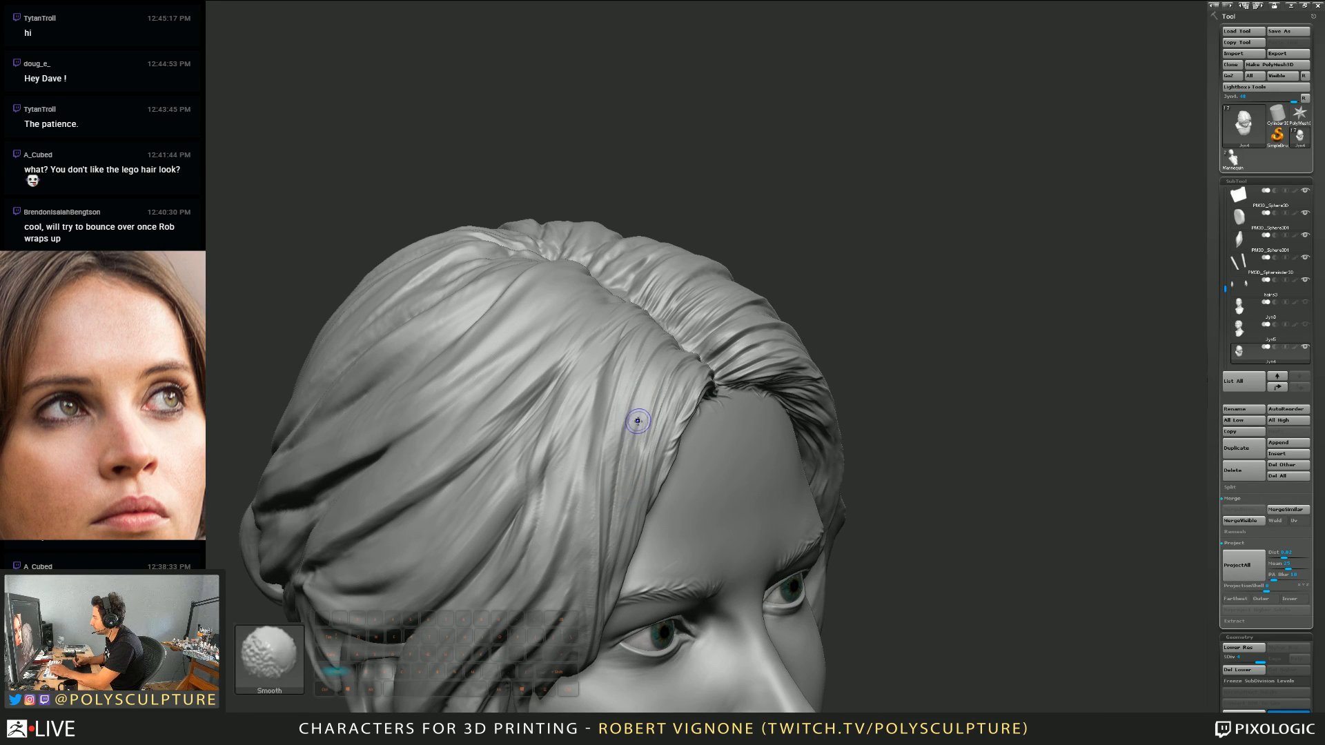
pyautogui.keyDown('ctrl'); pyautogui.moveTo(609, 494); pyautogui.dragTo(610, 466, button='right'); pyautogui.keyUp('ctrl')
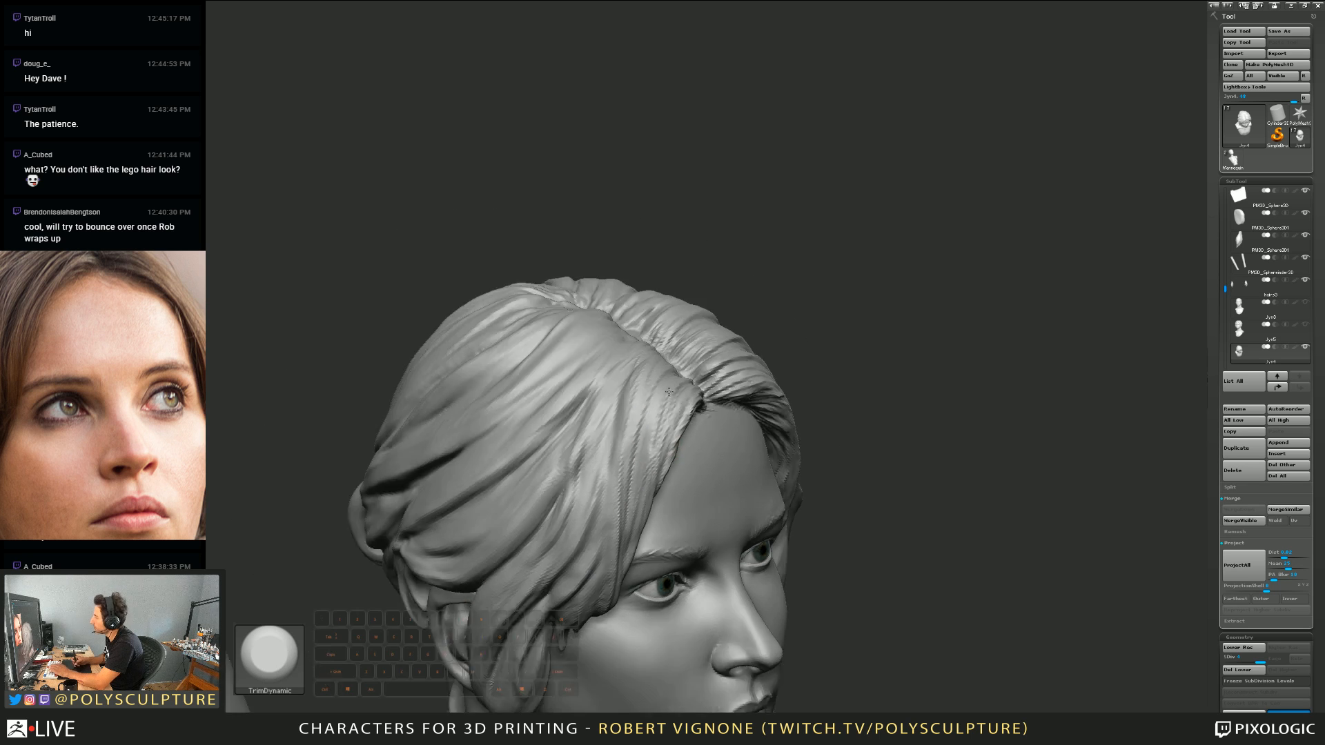
pyautogui.moveTo(725, 514); pyautogui.dragTo(673, 379, button='right')
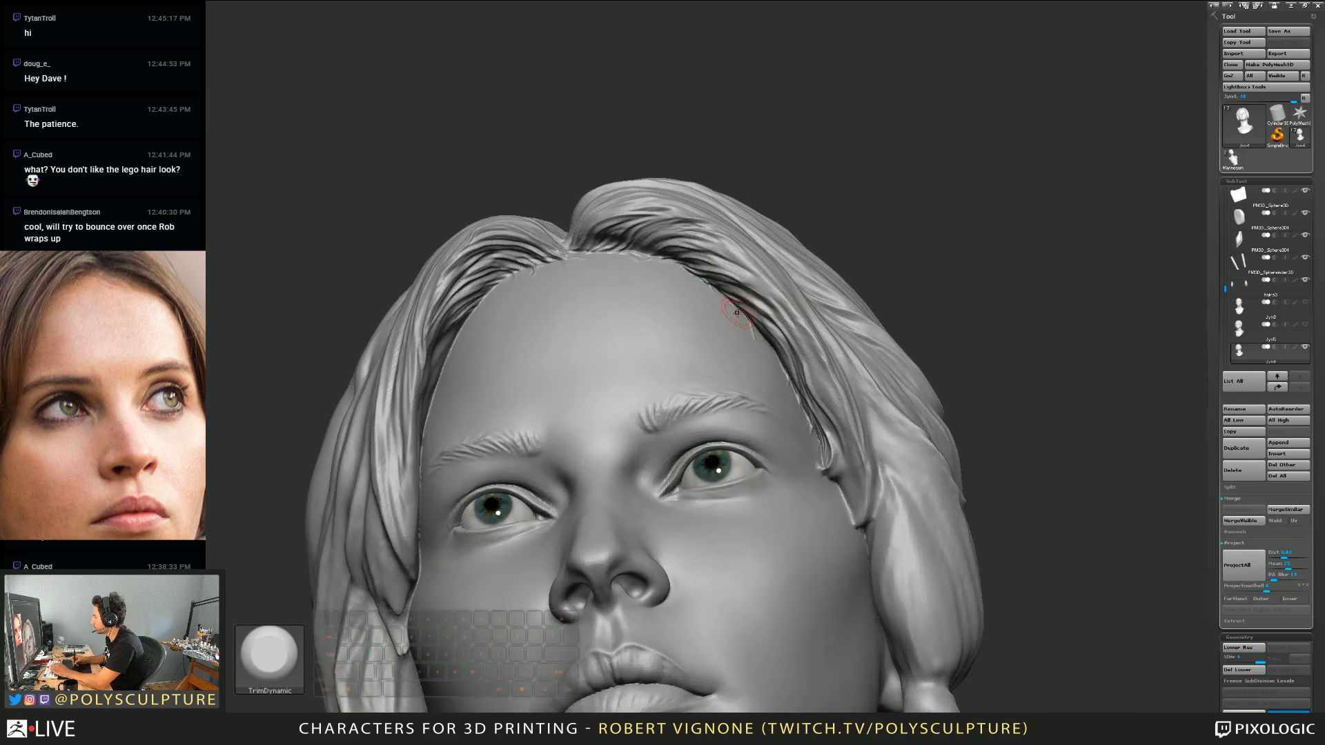
# Step: Add fine stray hairs along the left forehead hairline with Orb_Cracks2
pyautogui.moveTo(737, 302)
pyautogui.keyDown('ctrl'); pyautogui.mouseDown(button='right')
pyautogui.moveTo(743, 330)
pyautogui.moveTo(725, 307)
pyautogui.moveTo(710, 321)
pyautogui.mouseUp(button='right'); pyautogui.keyUp('ctrl')
pyautogui.press('shift')
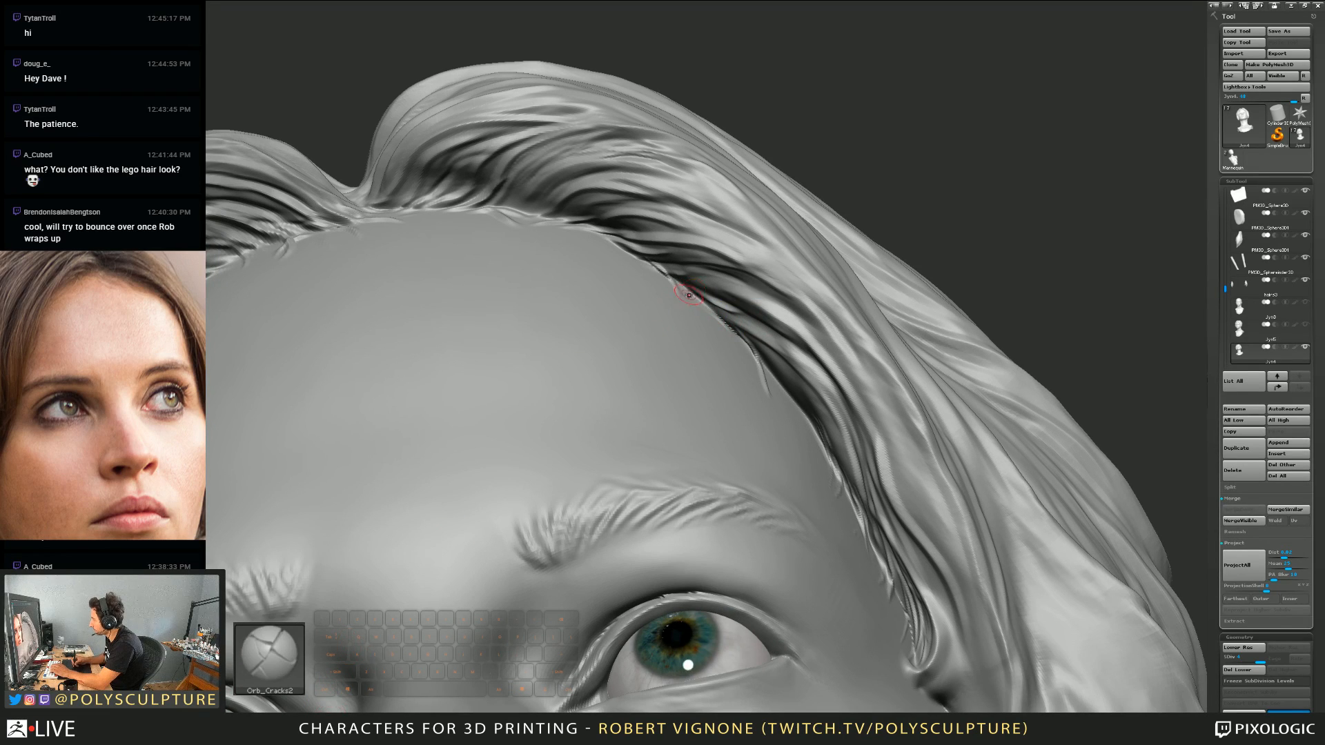
pyautogui.press('alt')
pyautogui.moveTo(712, 333)
pyautogui.keyDown('ctrl'); pyautogui.mouseDown(button='right')
pyautogui.moveTo(709, 304)
pyautogui.moveTo(697, 336)
pyautogui.mouseUp(button='right'); pyautogui.keyUp('ctrl')
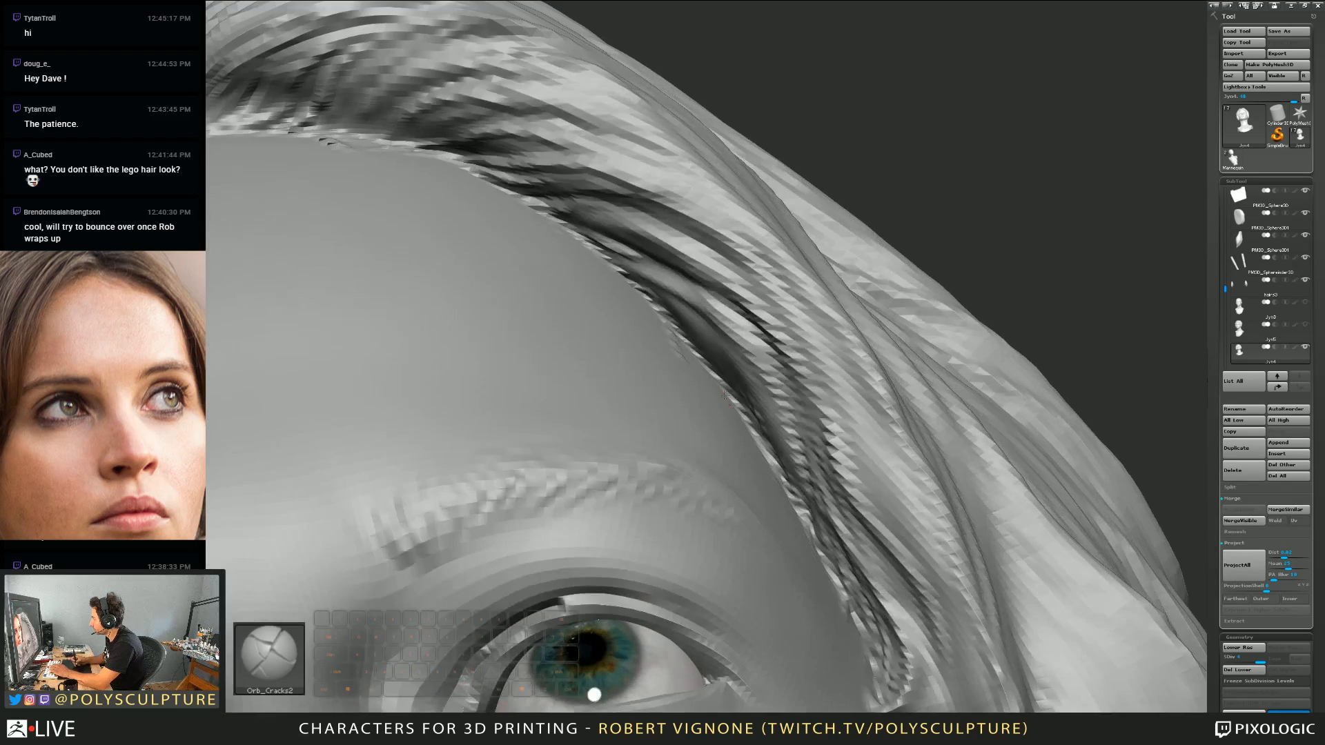
pyautogui.press('shift')
pyautogui.press('alt')
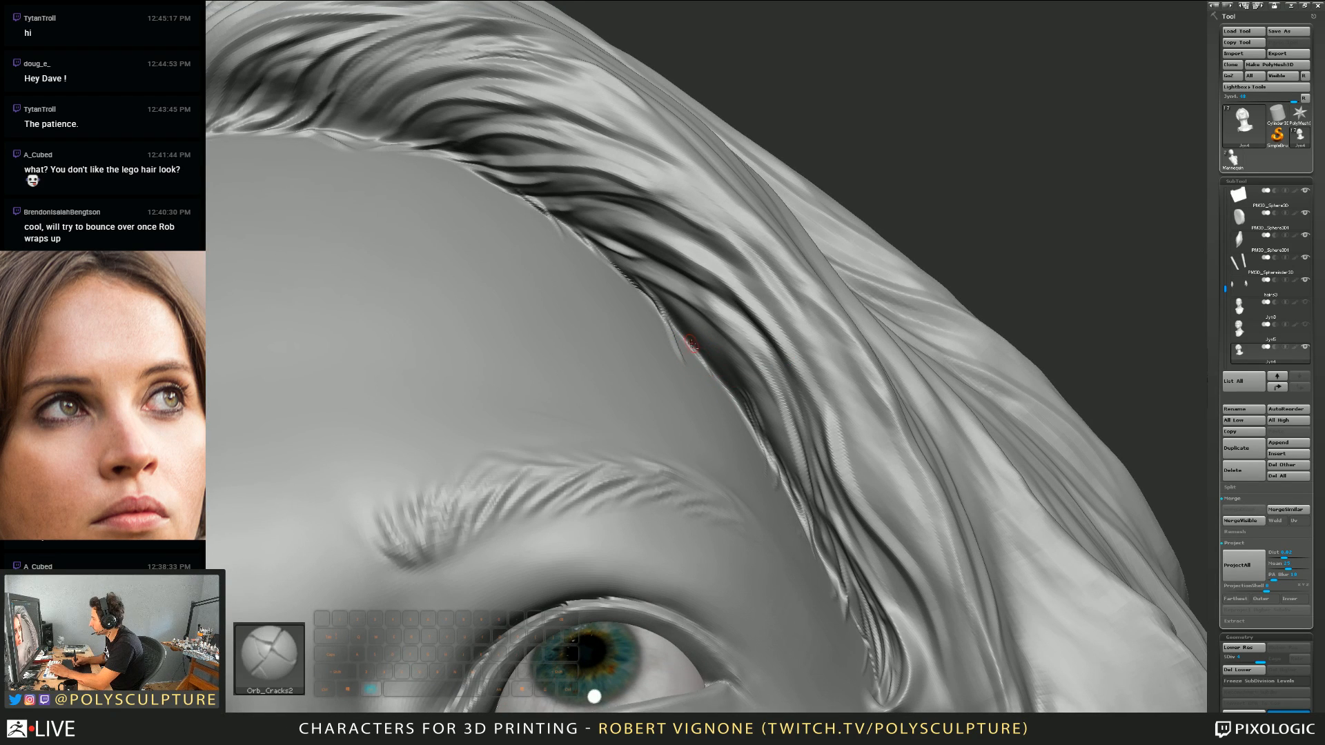
pyautogui.moveTo(723, 388); pyautogui.dragTo(798, 476, button='right')
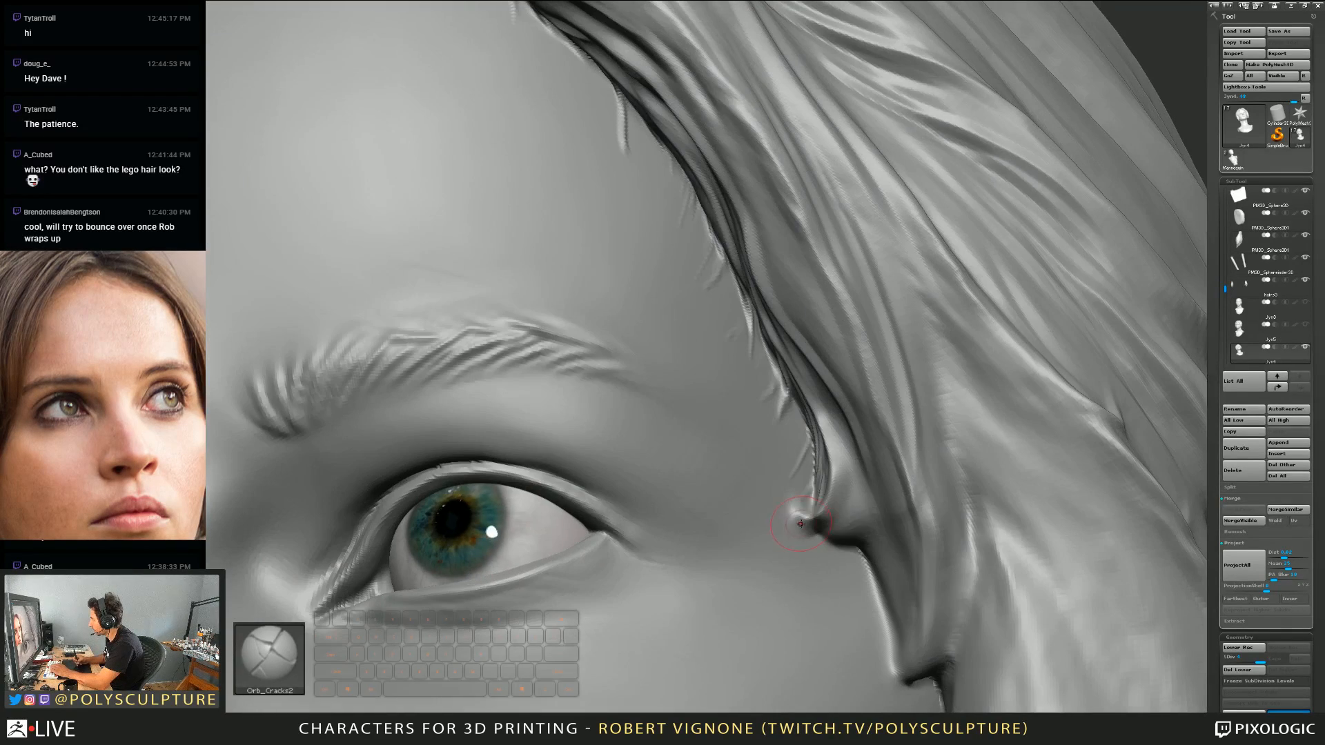
# Step: Shape wispy strands at the tip of the left temple lock with a resized Orb_Cracks2 brush, undoing the last stroke
pyautogui.press('s')
pyautogui.press('s')
pyautogui.press('s')
pyautogui.moveTo(827, 496); pyautogui.dragTo(823, 495)
pyautogui.press('alt')
pyautogui.keyDown('alt'); pyautogui.moveTo(824, 420); pyautogui.dragTo(832, 580); pyautogui.keyUp('alt')
pyautogui.moveTo(833, 578)
pyautogui.mouseDown(button='right')
pyautogui.moveTo(824, 508)
pyautogui.moveTo(790, 448)
pyautogui.mouseUp(button='right')
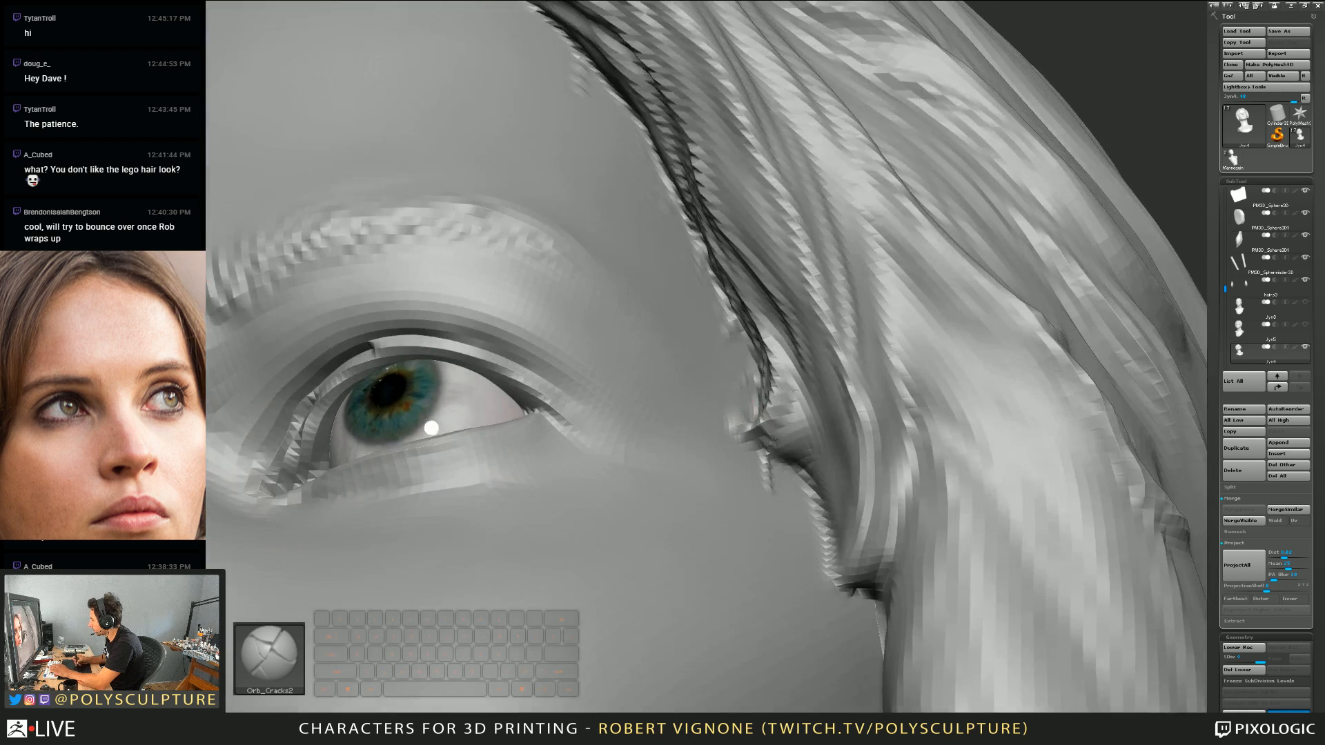
pyautogui.hotkey('ctrl', 'z')
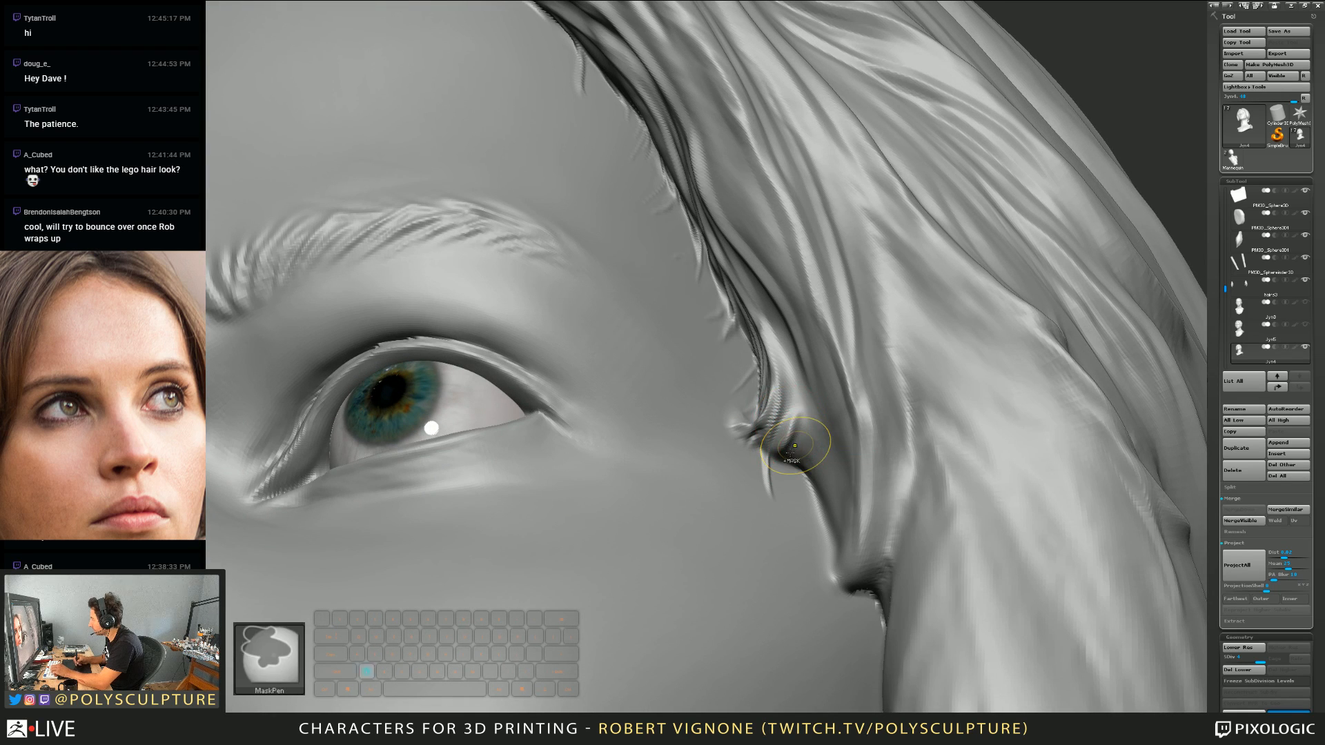
# Step: Carve strand grooves through the left temple lock and pull a stray hair down below its edge
pyautogui.moveTo(792, 408); pyautogui.dragTo(798, 456)
pyautogui.keyDown('shift'); pyautogui.moveTo(794, 449); pyautogui.dragTo(794, 405); pyautogui.keyUp('shift')
pyautogui.moveTo(774, 327); pyautogui.dragTo(794, 444)
pyautogui.moveTo(789, 362); pyautogui.dragTo(802, 461)
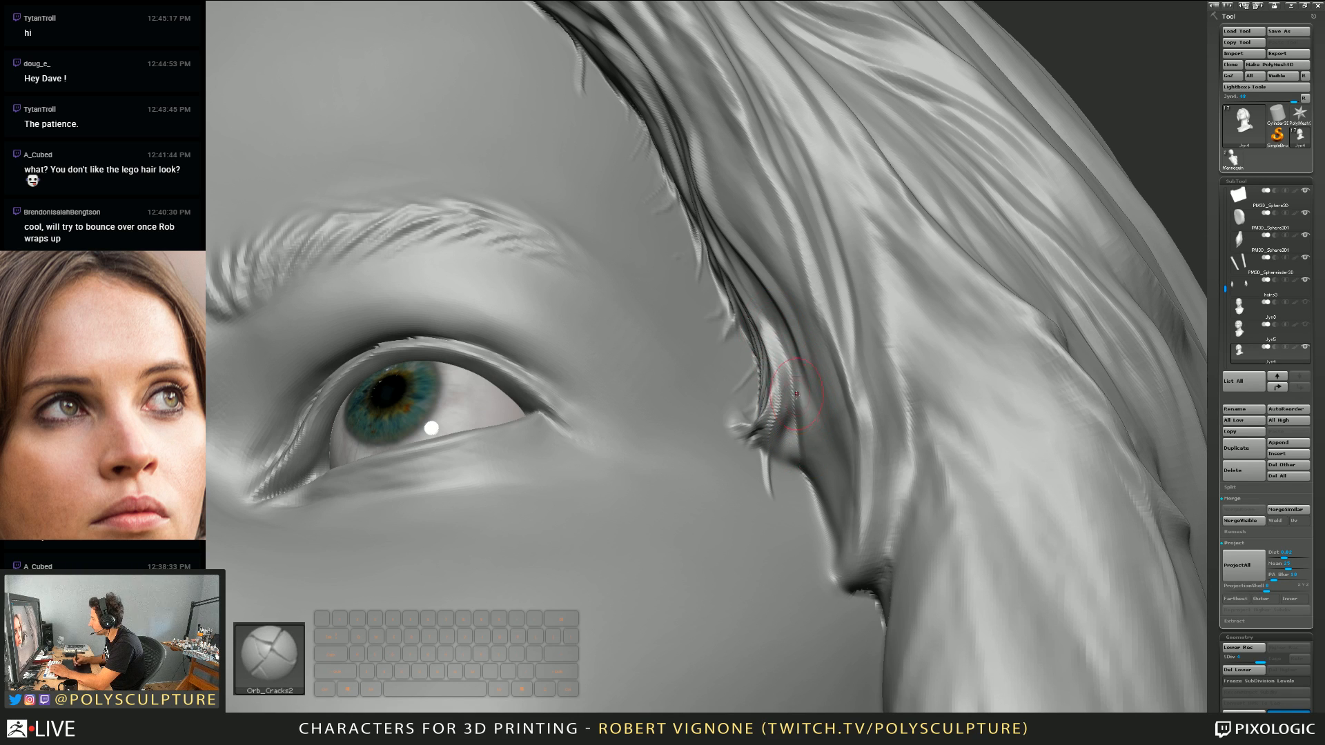
pyautogui.keyDown('alt'); pyautogui.moveTo(800, 381); pyautogui.dragTo(813, 445); pyautogui.keyUp('alt')
pyautogui.keyDown('alt'); pyautogui.moveTo(809, 525); pyautogui.dragTo(804, 482); pyautogui.keyUp('alt')
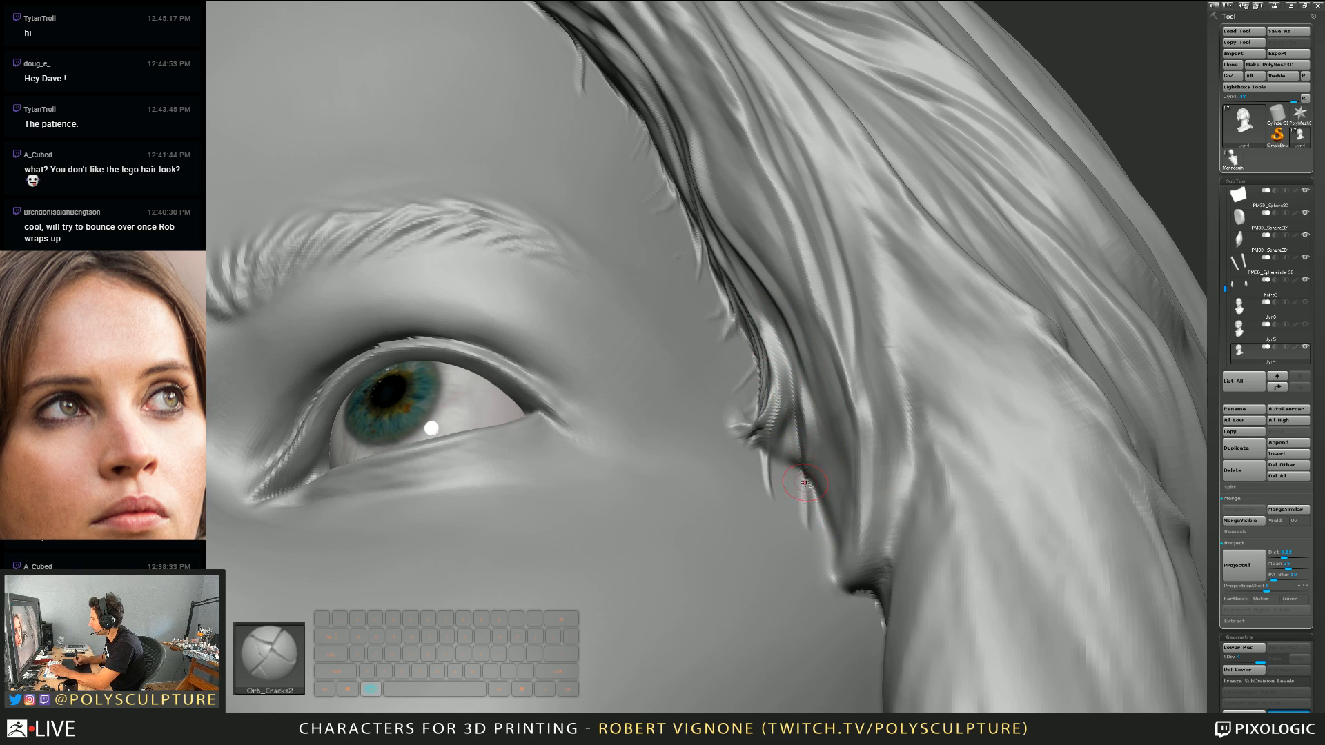
pyautogui.moveTo(813, 505)
pyautogui.mouseDown(button='right')
pyautogui.moveTo(843, 495)
pyautogui.moveTo(807, 435)
pyautogui.mouseUp(button='right')
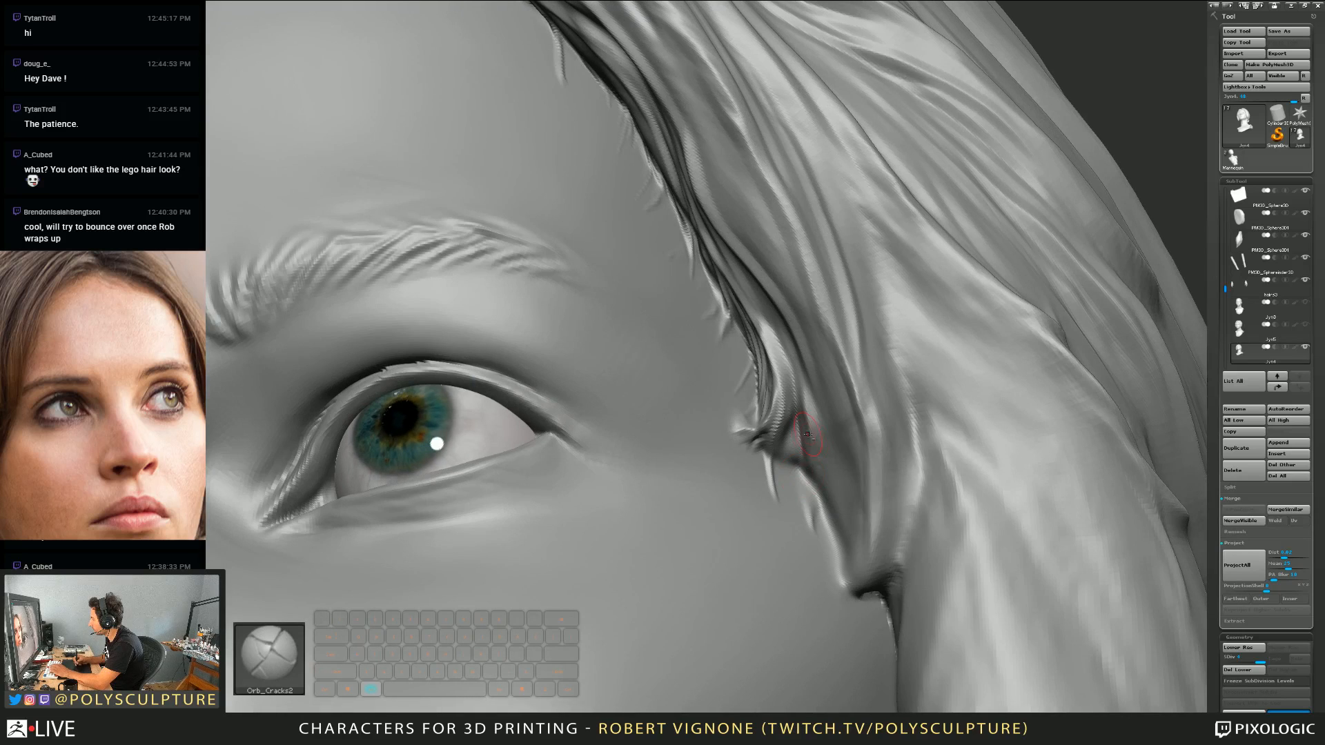
pyautogui.keyDown('alt'); pyautogui.moveTo(809, 533); pyautogui.dragTo(805, 476); pyautogui.keyUp('alt')
# Step: Sculpt fine wisps below the tip of the left temple lock with a resized Orb_Cracks2 brush and smooth them
pyautogui.moveTo(780, 456); pyautogui.dragTo(793, 454, button='right')
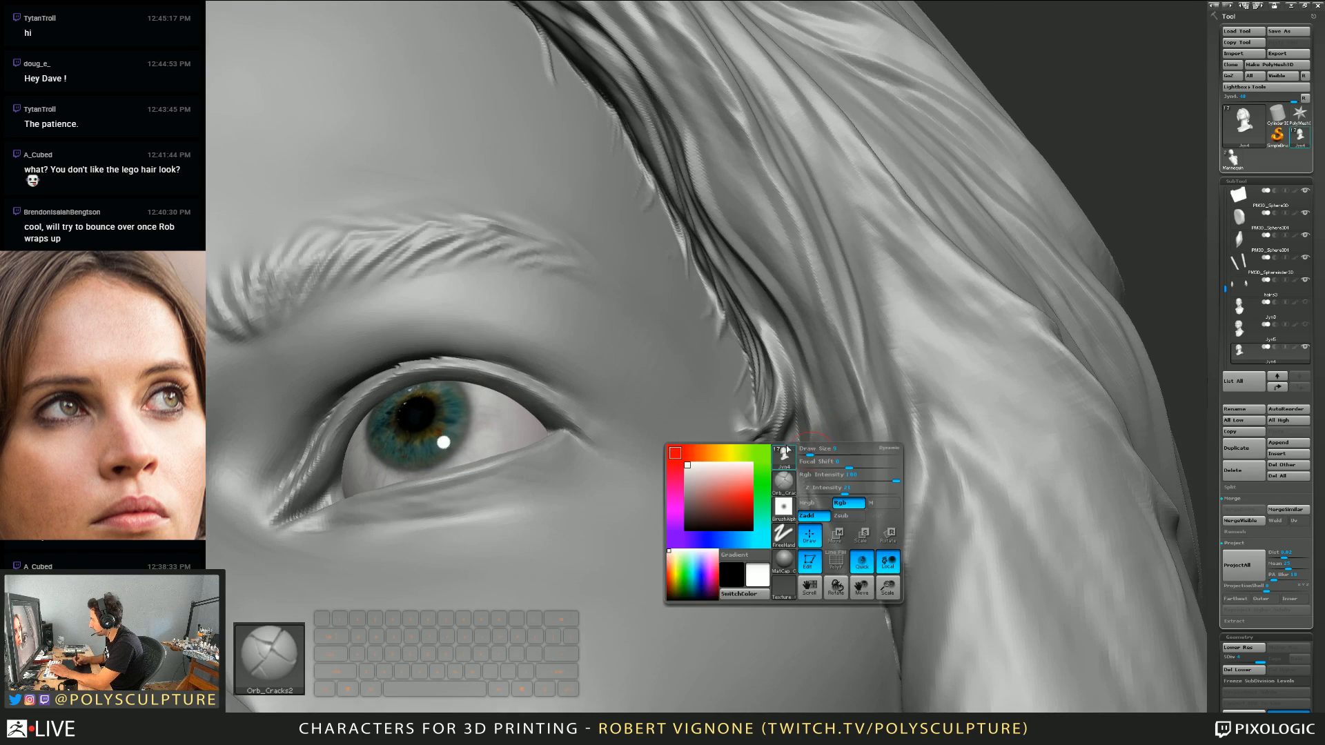
pyautogui.moveTo(795, 451)
pyautogui.keyDown('alt'); pyautogui.mouseDown()
pyautogui.moveTo(792, 476)
pyautogui.moveTo(785, 456)
pyautogui.mouseUp(); pyautogui.keyUp('alt')
pyautogui.press('s')
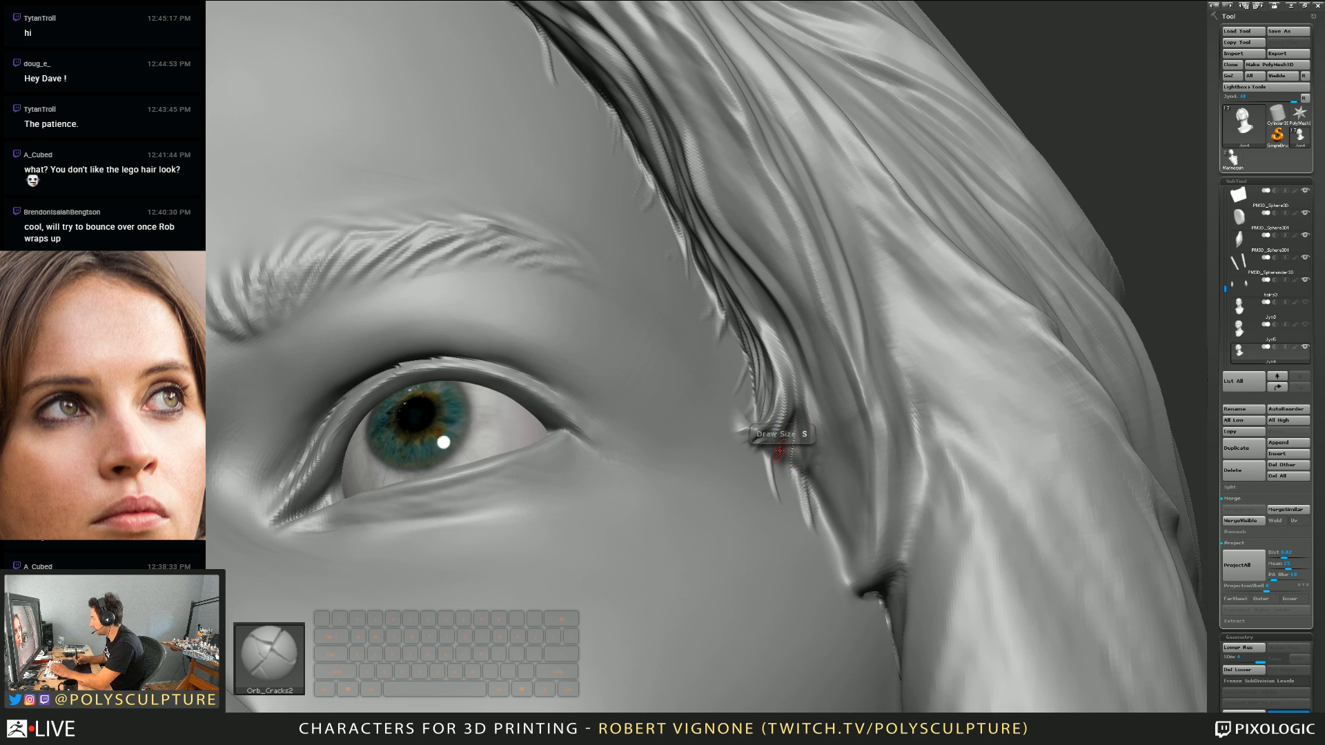
pyautogui.moveTo(837, 444)
pyautogui.mouseDown(button='right')
pyautogui.moveTo(802, 441)
pyautogui.moveTo(809, 459)
pyautogui.mouseUp(button='right')
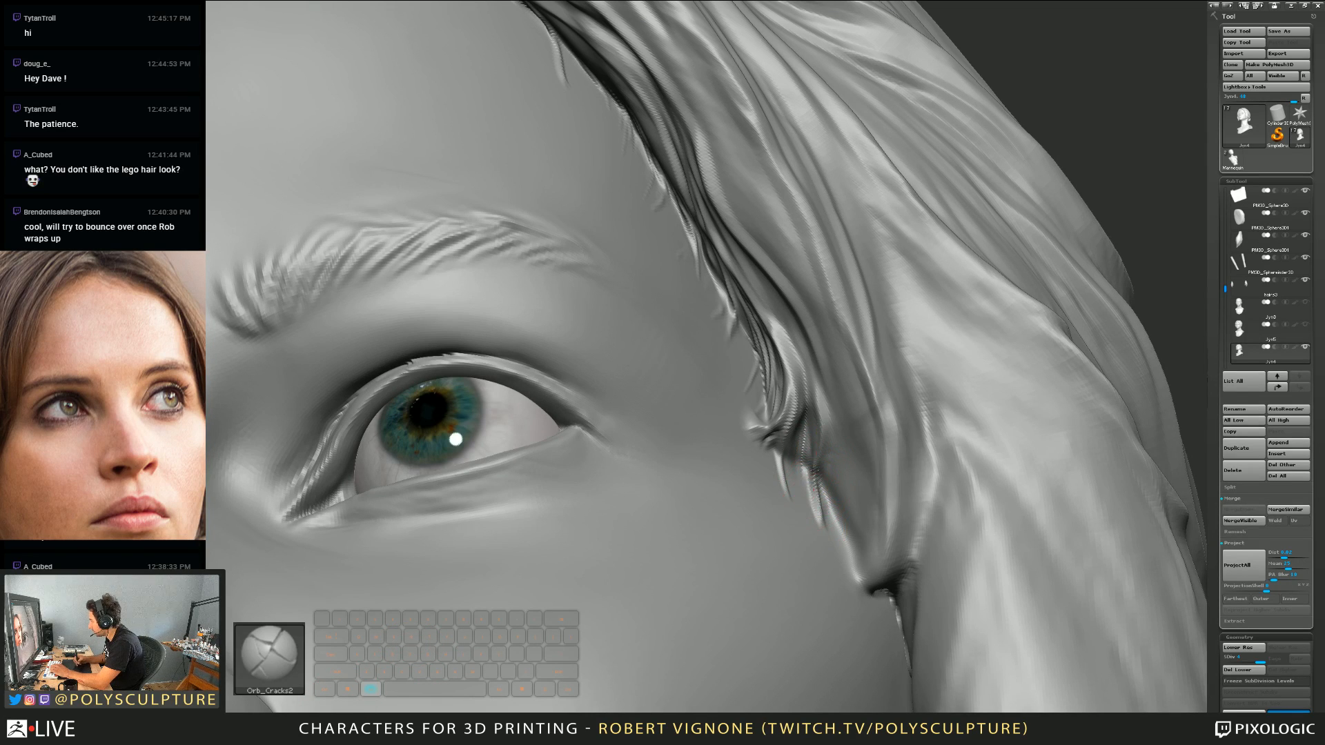
pyautogui.moveTo(809, 464); pyautogui.dragTo(804, 461, button='right')
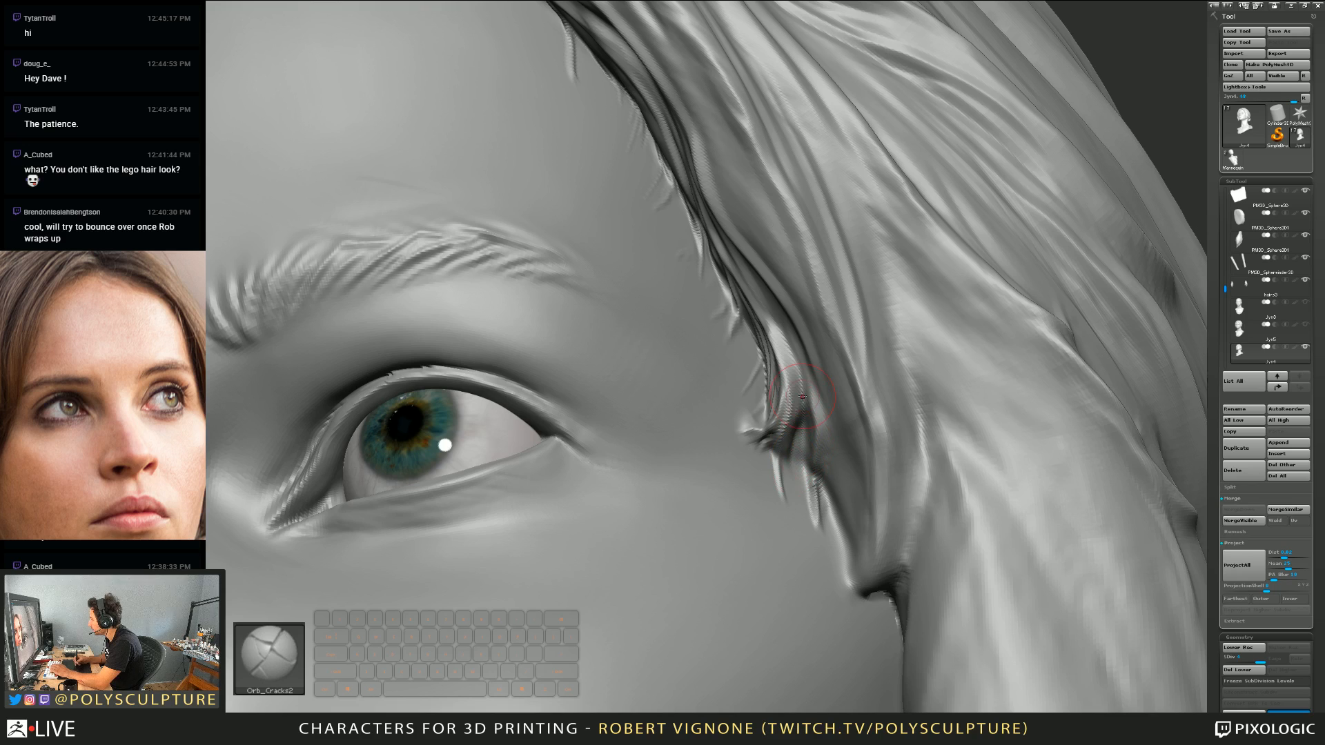
pyautogui.moveTo(782, 452); pyautogui.dragTo(820, 469, button='right')
pyautogui.press('shift')
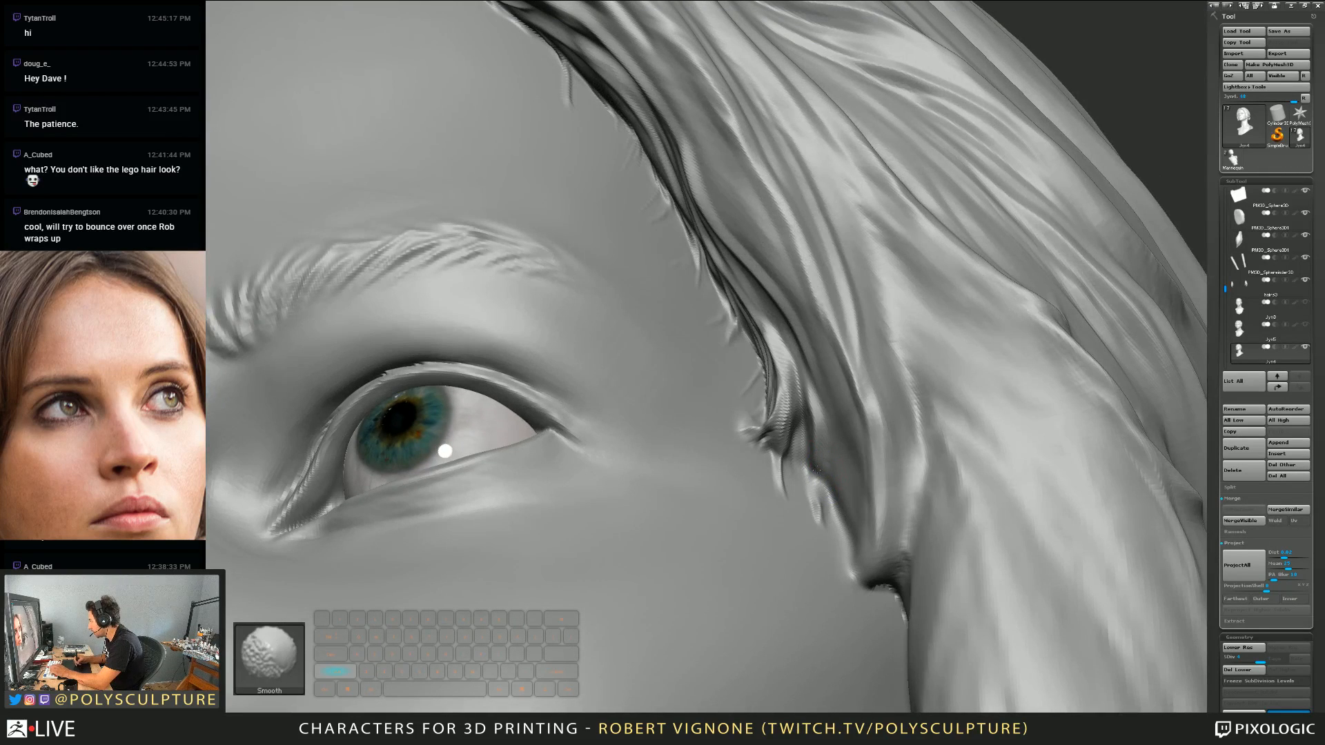
# Step: Build up the small lock below the left temple with the Standard brush and pull a stray hair from it with Orb_Cracks2
pyautogui.press('b')
pyautogui.press('s')
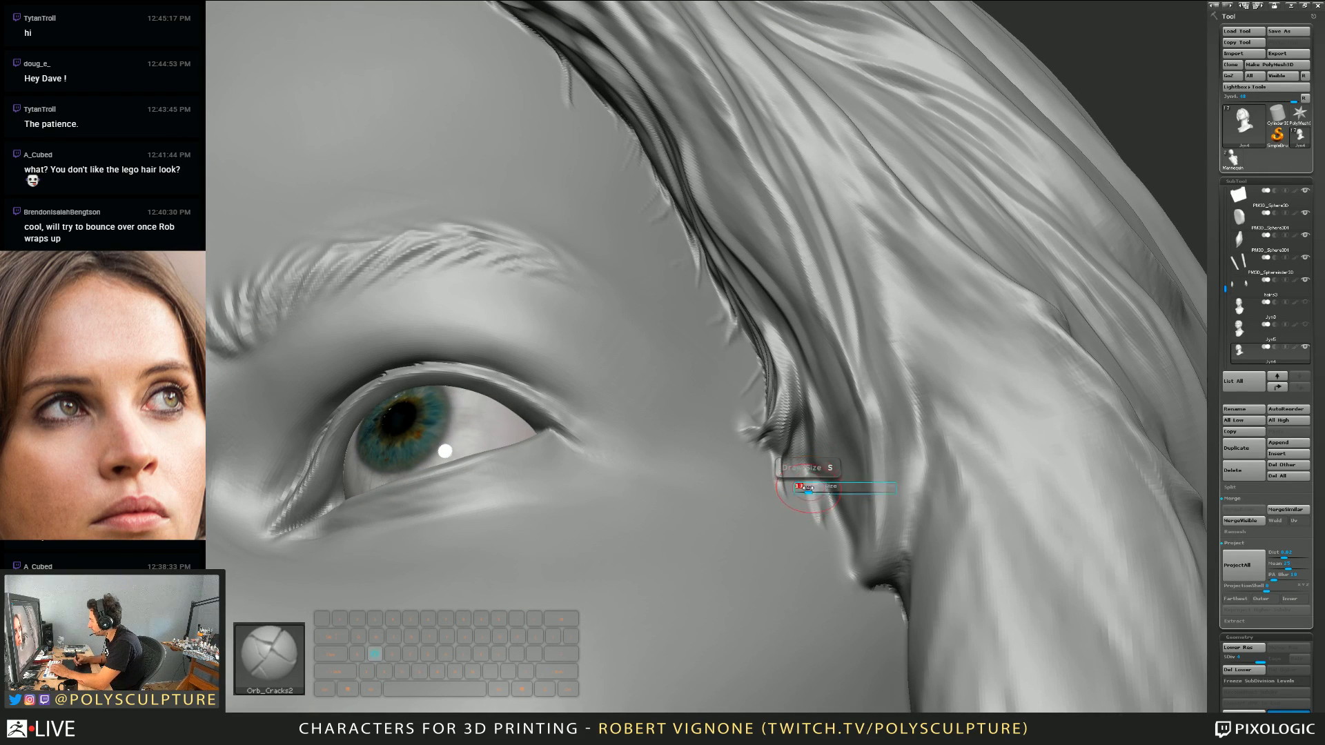
pyautogui.press('t')
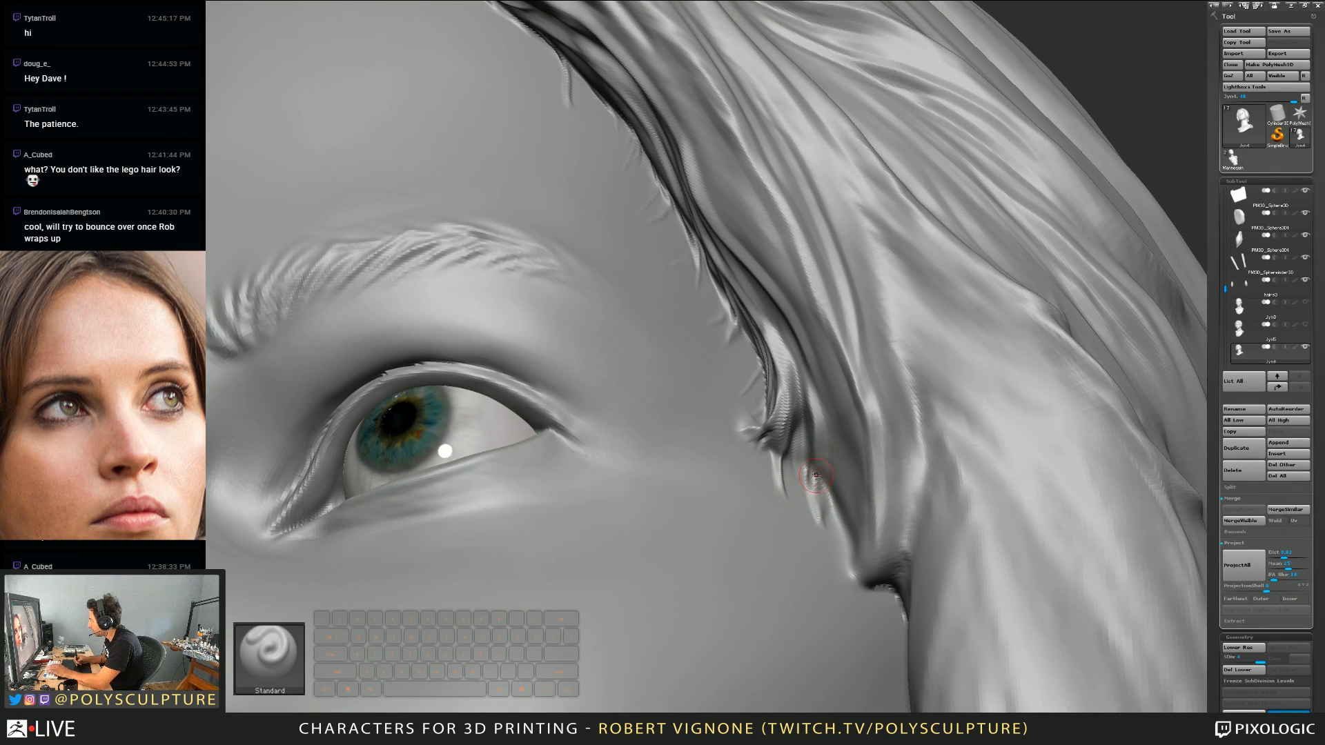
pyautogui.press('2')
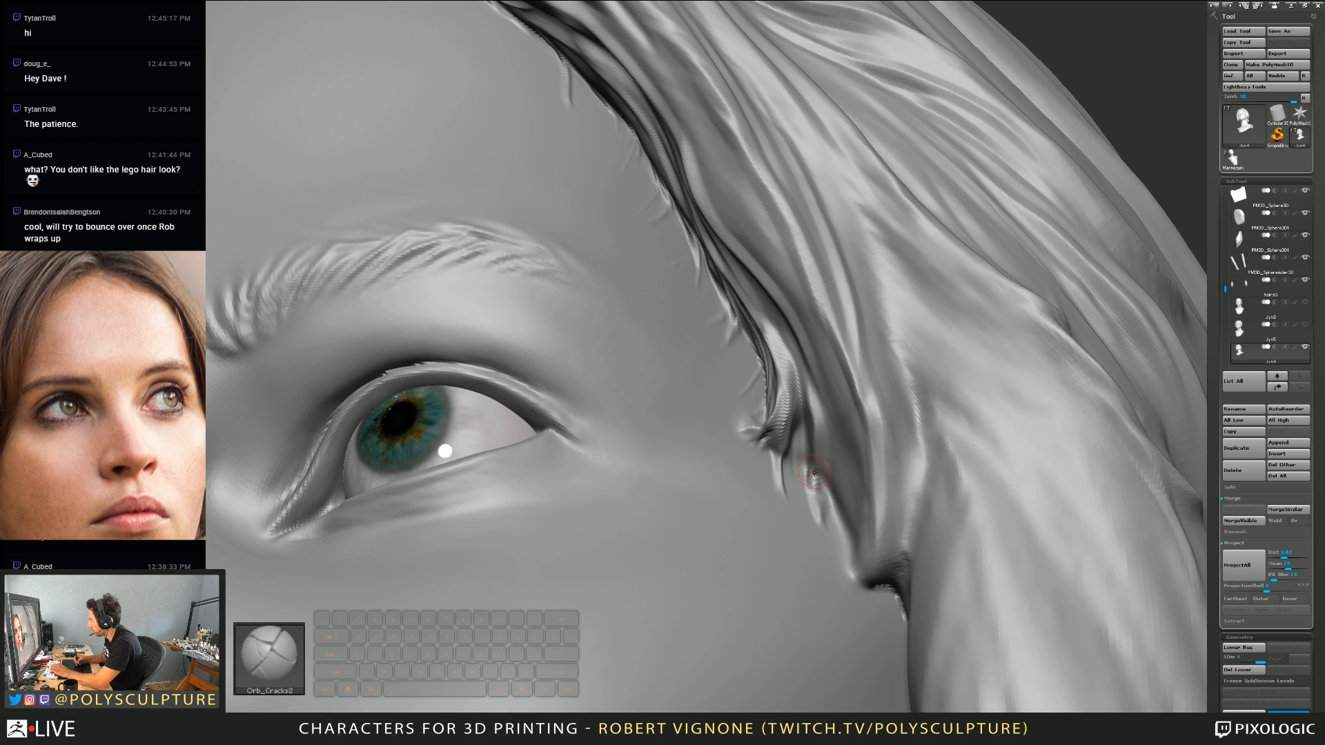
pyautogui.press('s')
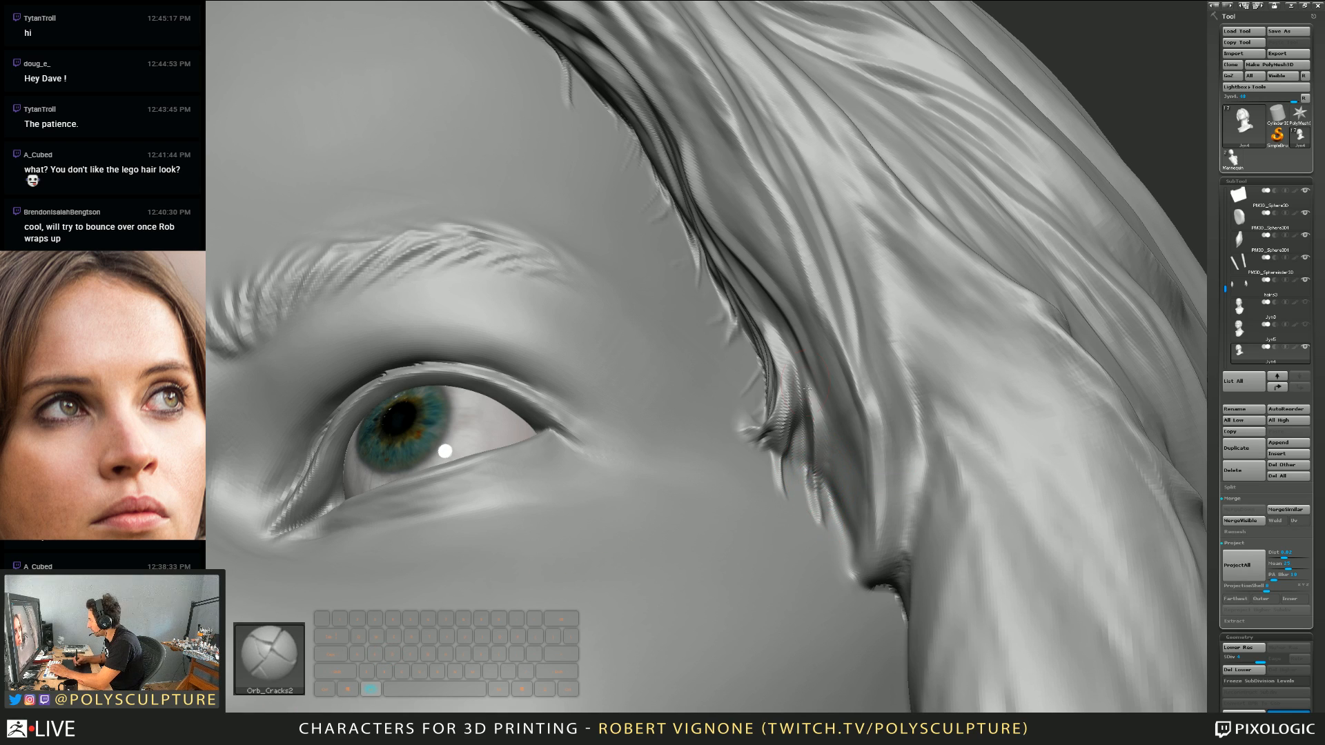
pyautogui.moveTo(814, 494); pyautogui.dragTo(815, 526, button='right')
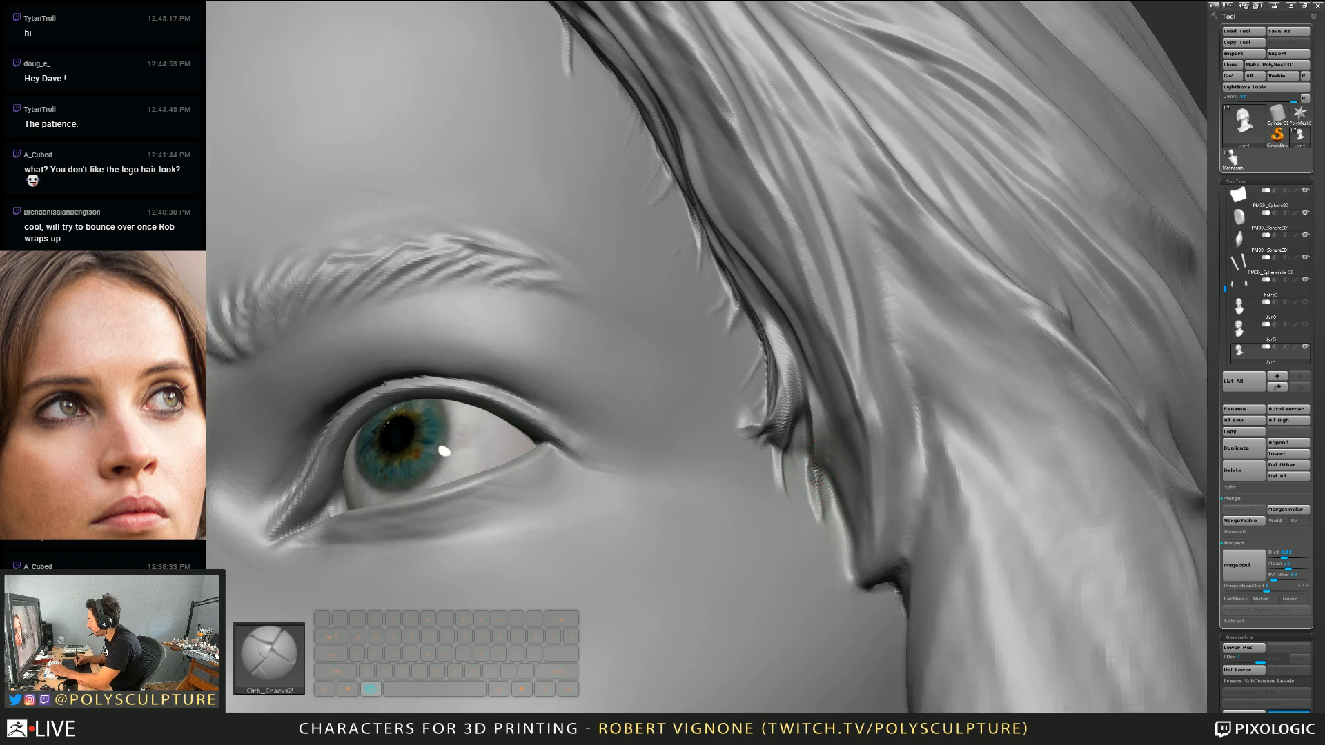
pyautogui.keyDown('alt'); pyautogui.moveTo(816, 483); pyautogui.dragTo(823, 548); pyautogui.keyUp('alt')
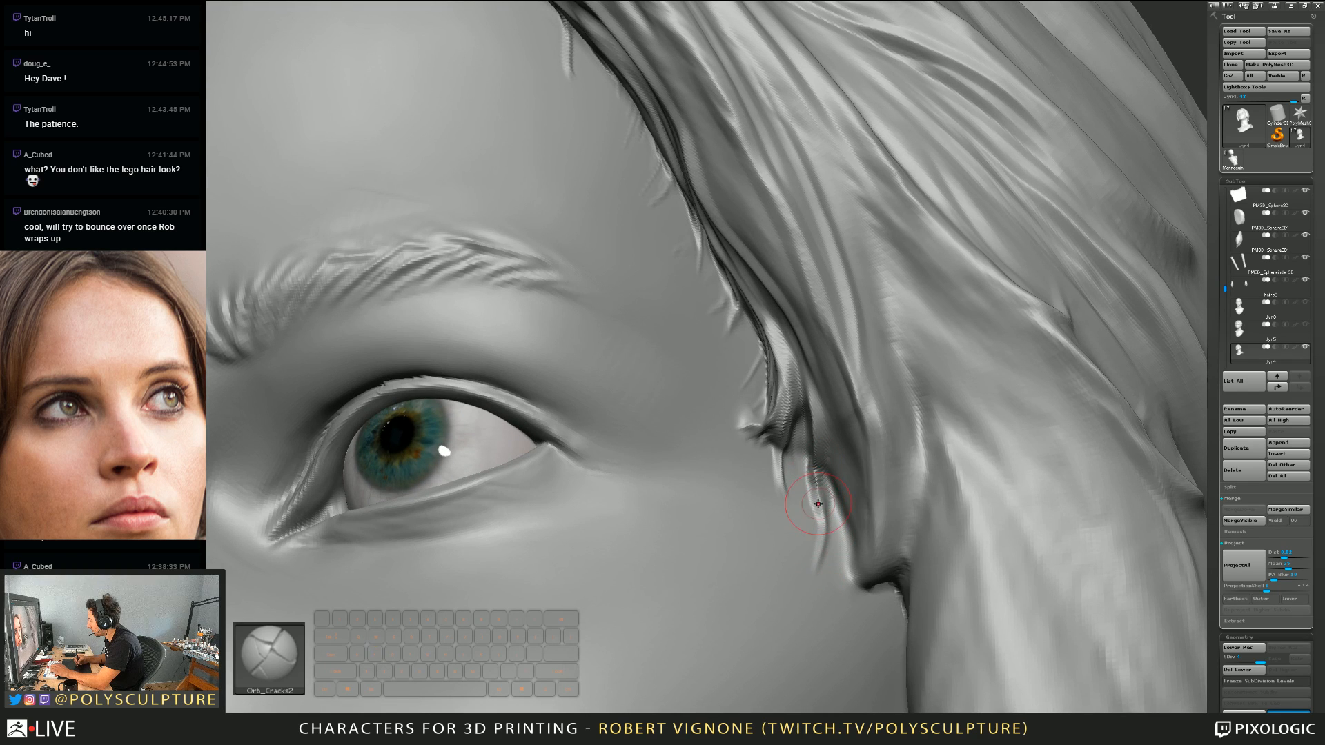
# Step: Undo the last stroke and draw a finer stray hair off the left temple edge with a smaller Orb_Cracks2 brush
pyautogui.moveTo(816, 526); pyautogui.dragTo(793, 536, button='right')
pyautogui.hotkey('ctrl', 'z')
pyautogui.press('s')
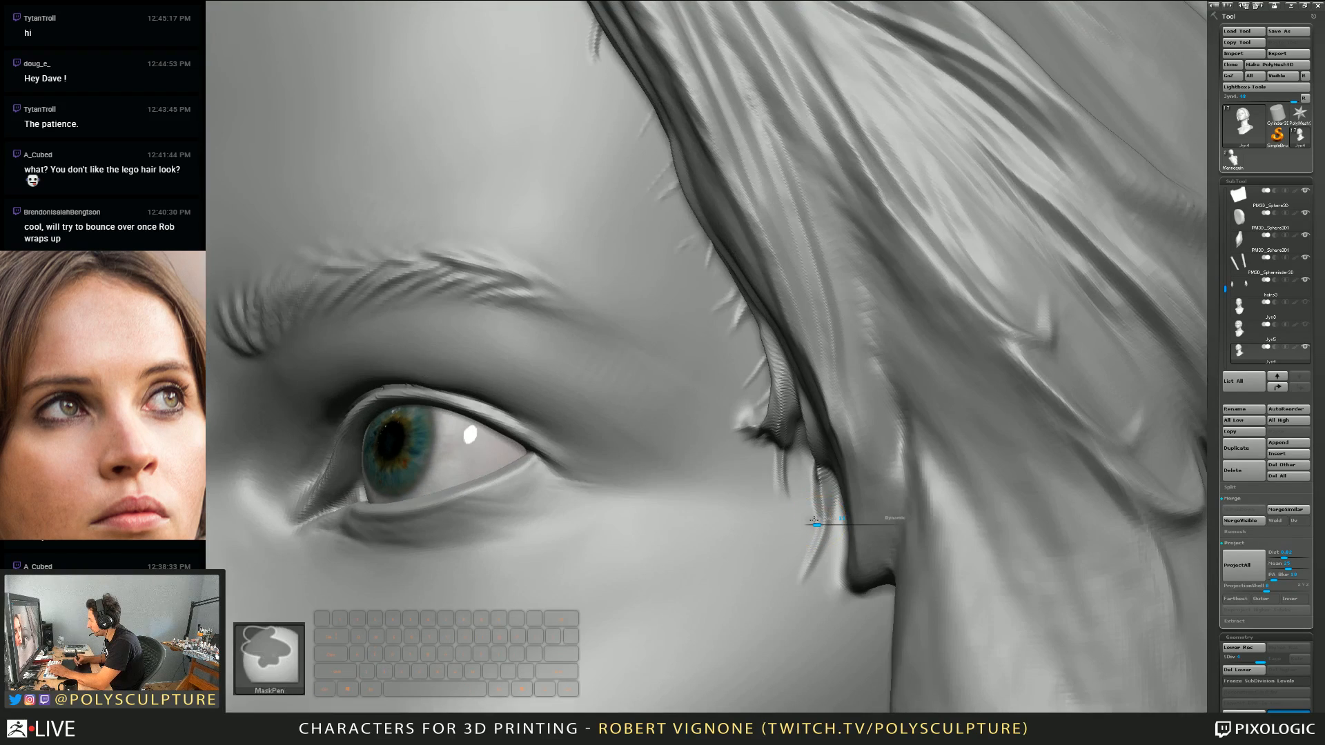
pyautogui.moveTo(818, 525); pyautogui.dragTo(811, 528)
pyautogui.keyDown('alt'); pyautogui.moveTo(819, 484); pyautogui.dragTo(802, 533); pyautogui.keyUp('alt')
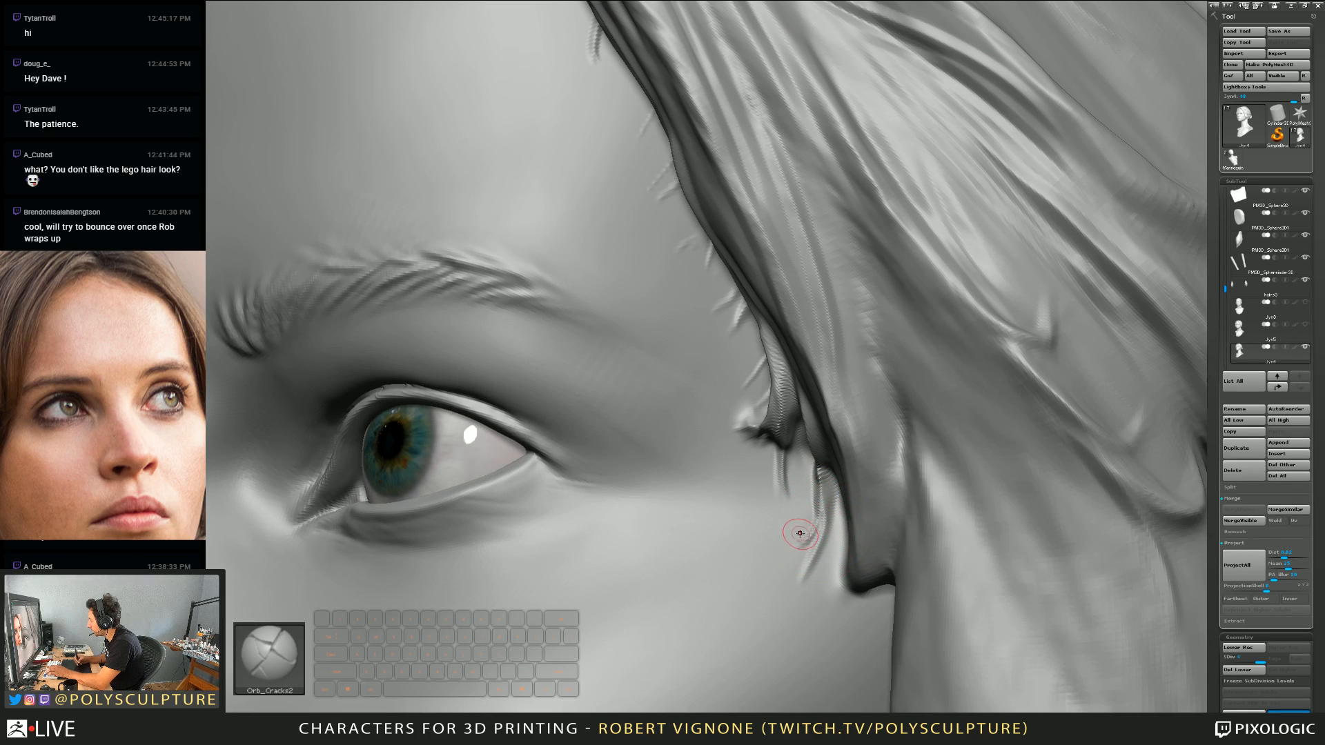
pyautogui.moveTo(798, 532); pyautogui.dragTo(821, 526, button='right')
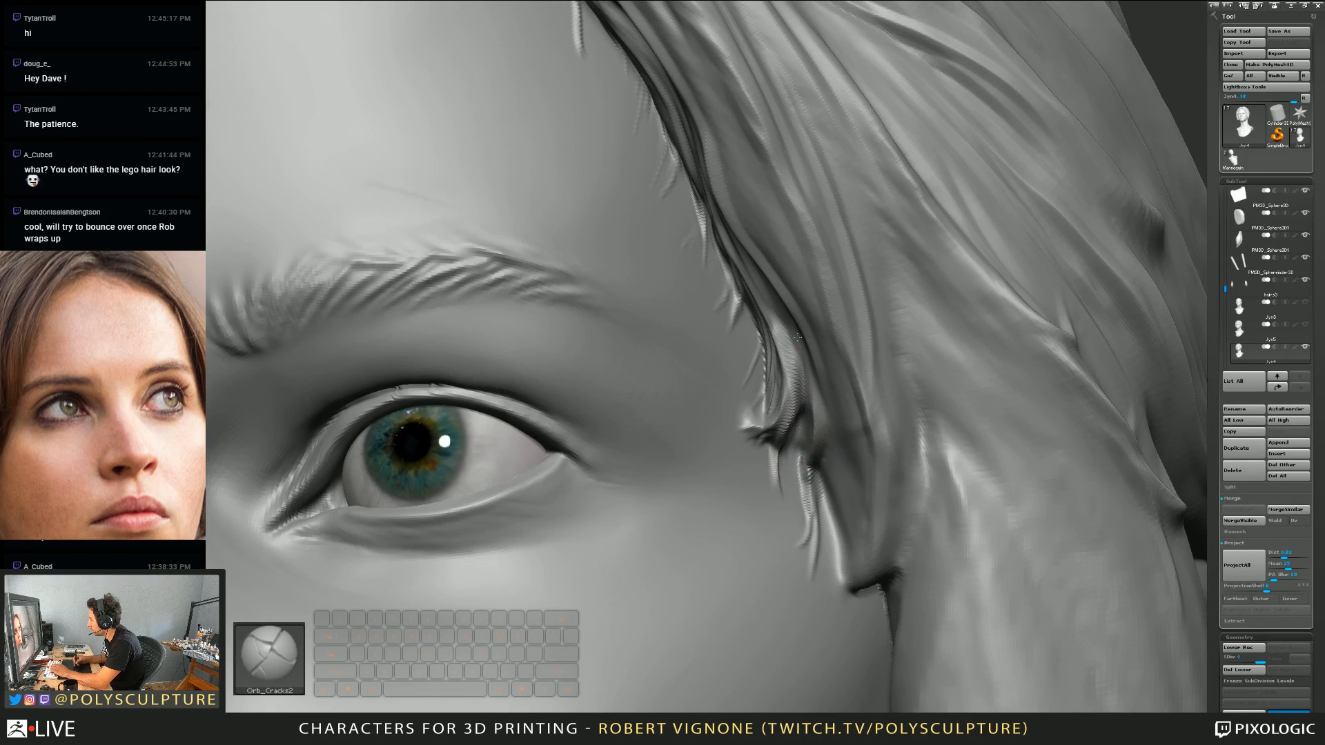
pyautogui.moveTo(797, 338); pyautogui.dragTo(766, 270, button='right')
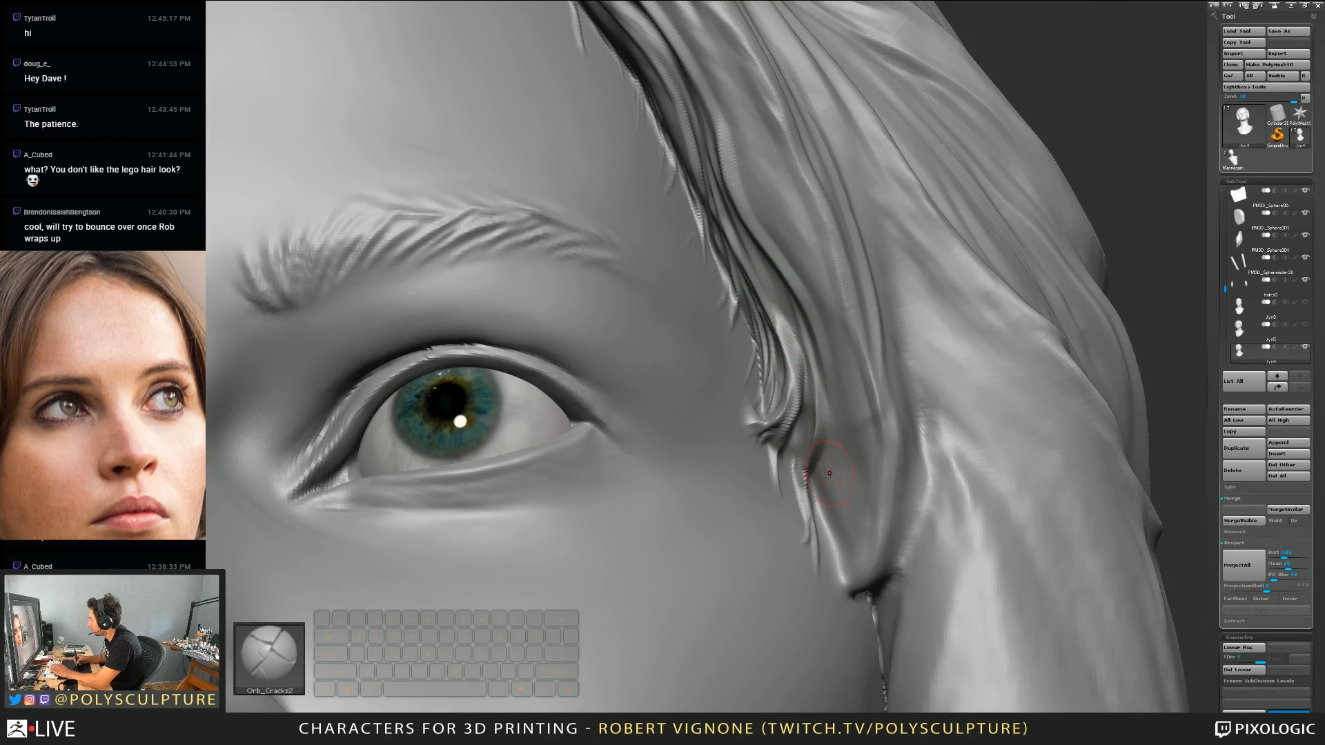
# Step: Refine the lower part of the left temple lock with a resized Orb_Cracks2 brush
pyautogui.moveTo(832, 478)
pyautogui.mouseDown(button='right')
pyautogui.moveTo(816, 431)
pyautogui.moveTo(838, 457)
pyautogui.mouseUp(button='right')
pyautogui.moveTo(821, 212); pyautogui.dragTo(821, 349, button='right')
pyautogui.keyDown('alt'); pyautogui.moveTo(822, 414); pyautogui.dragTo(780, 456, button='right'); pyautogui.keyUp('alt')
pyautogui.moveTo(780, 455)
pyautogui.mouseDown(button='right')
pyautogui.moveTo(824, 418)
pyautogui.moveTo(794, 469)
pyautogui.mouseUp(button='right')
pyautogui.moveTo(798, 424); pyautogui.dragTo(789, 430, button='right')
pyautogui.press('s')
pyautogui.moveTo(789, 430); pyautogui.dragTo(779, 425)
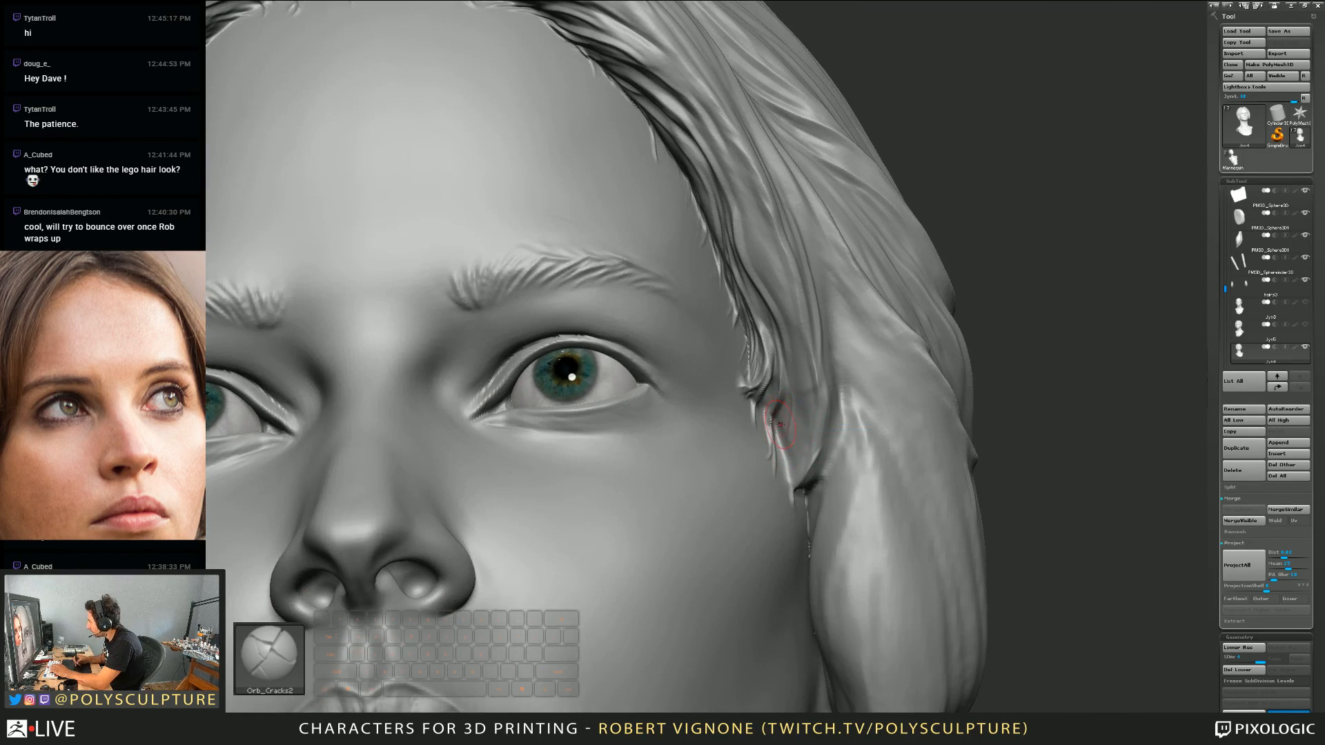
pyautogui.moveTo(785, 358)
pyautogui.mouseDown(button='right')
pyautogui.moveTo(794, 481)
pyautogui.moveTo(792, 445)
pyautogui.mouseUp(button='right')
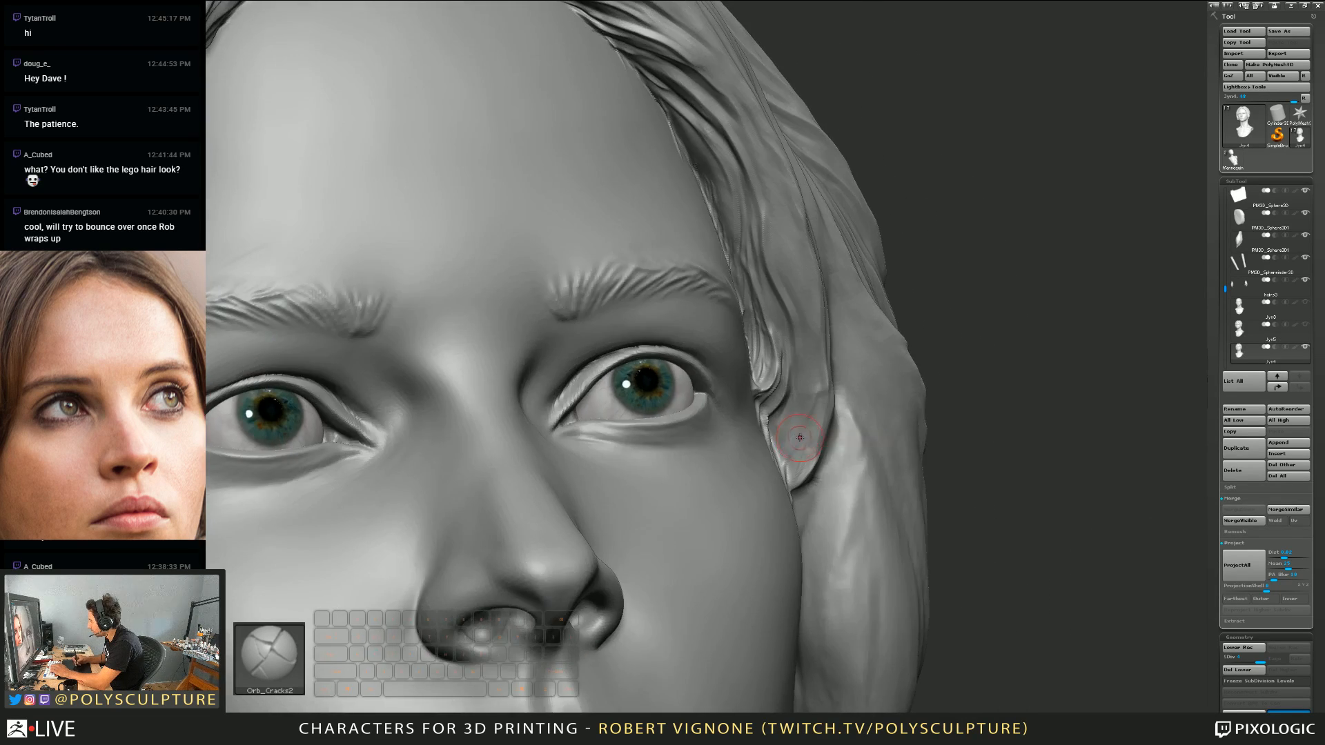
# Step: Flatten the surface of the lower left temple lock with TrimDynamic
pyautogui.moveTo(802, 366); pyautogui.dragTo(812, 323, button='right')
pyautogui.press('b')
pyautogui.press('t')
pyautogui.press('d')
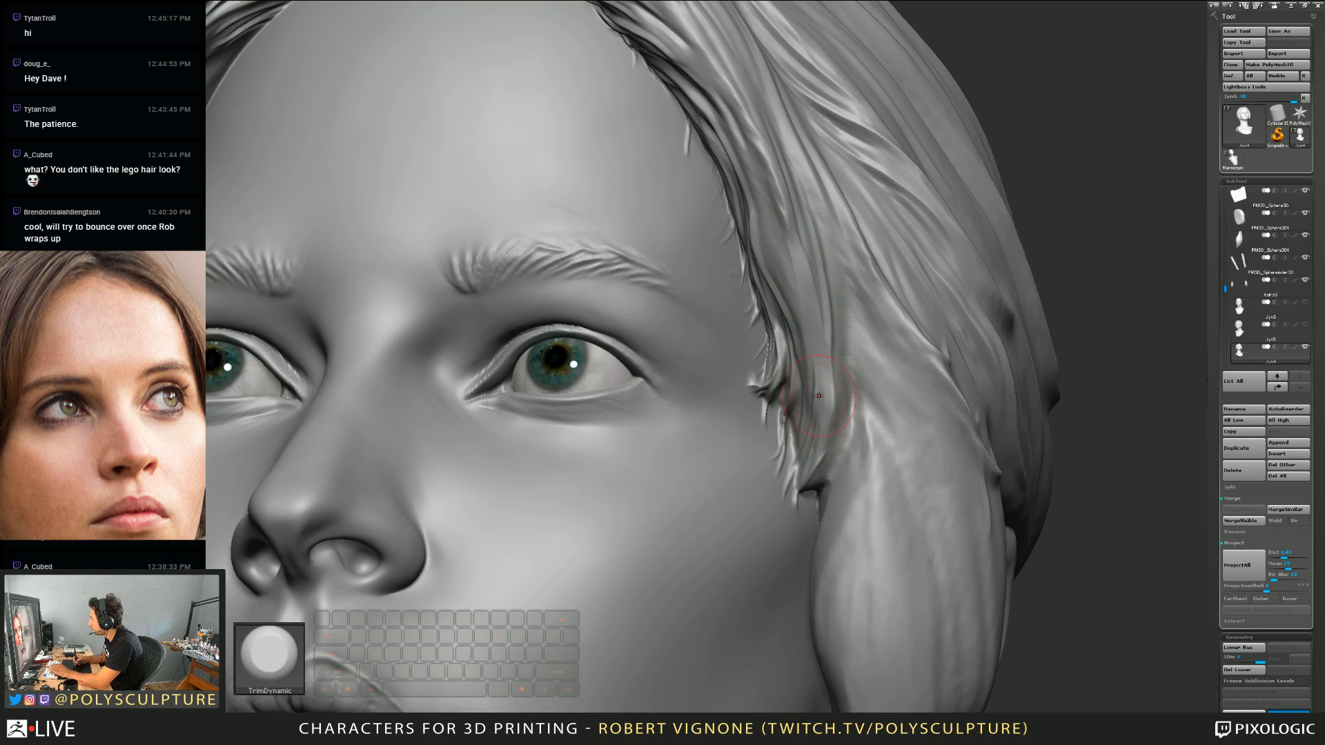
pyautogui.moveTo(824, 390); pyautogui.dragTo(806, 343, button='right')
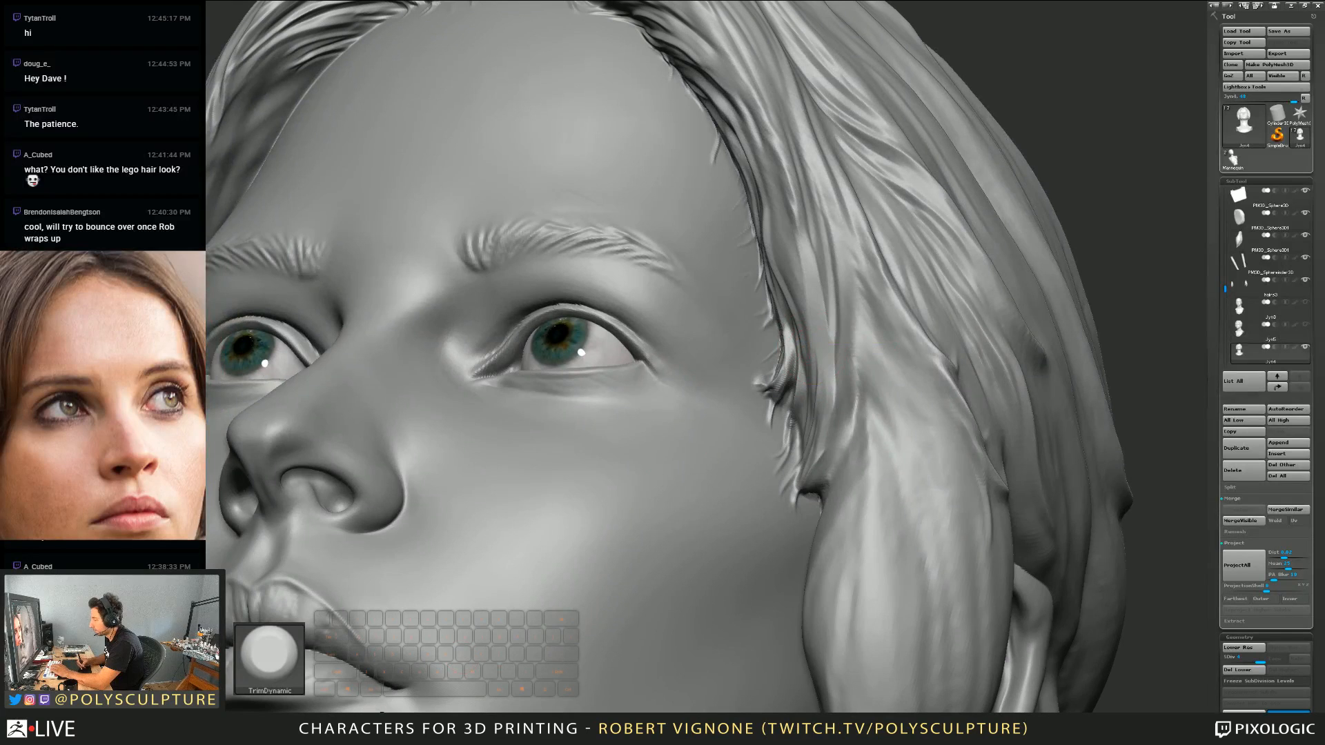
# Step: Carve strand grooves into the lower left temple lock with Orb_Cracks2, running toward its tip
pyautogui.press('b')
pyautogui.press('o')
pyautogui.press('c')
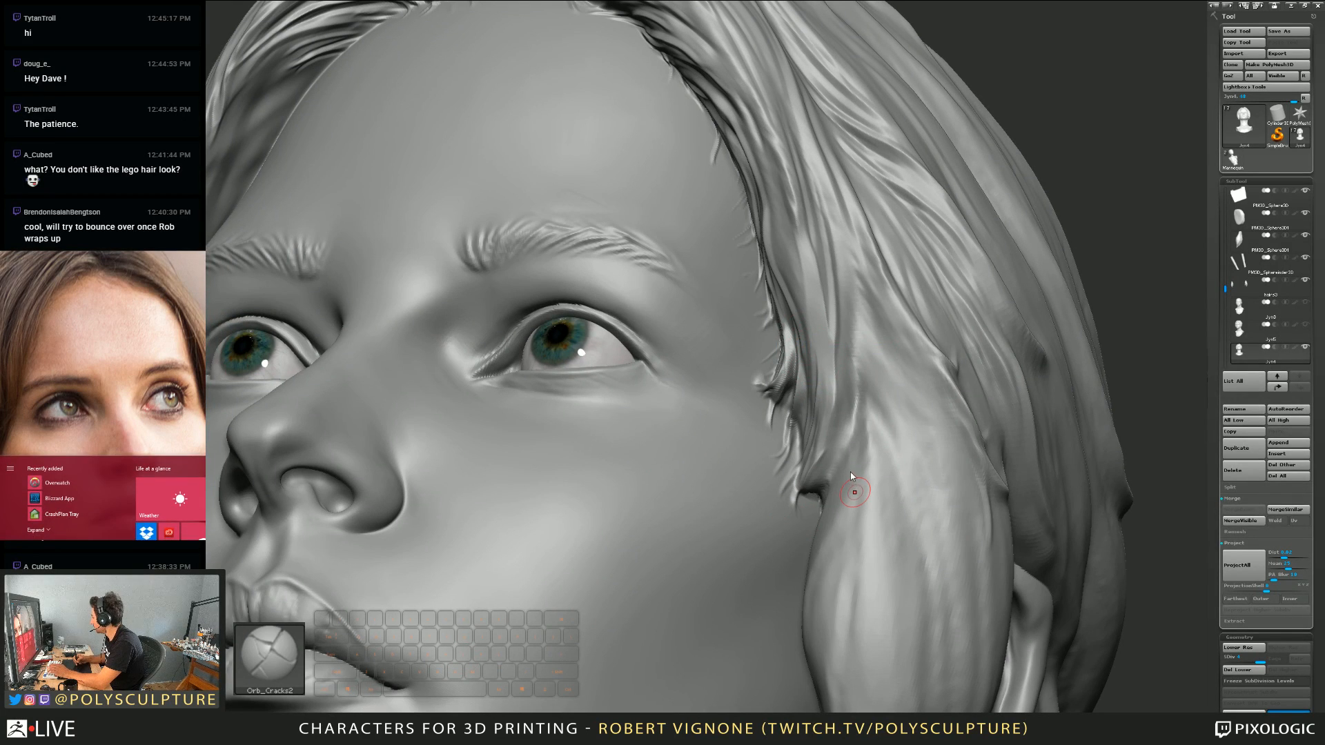
pyautogui.moveTo(836, 452); pyautogui.dragTo(821, 387, button='right')
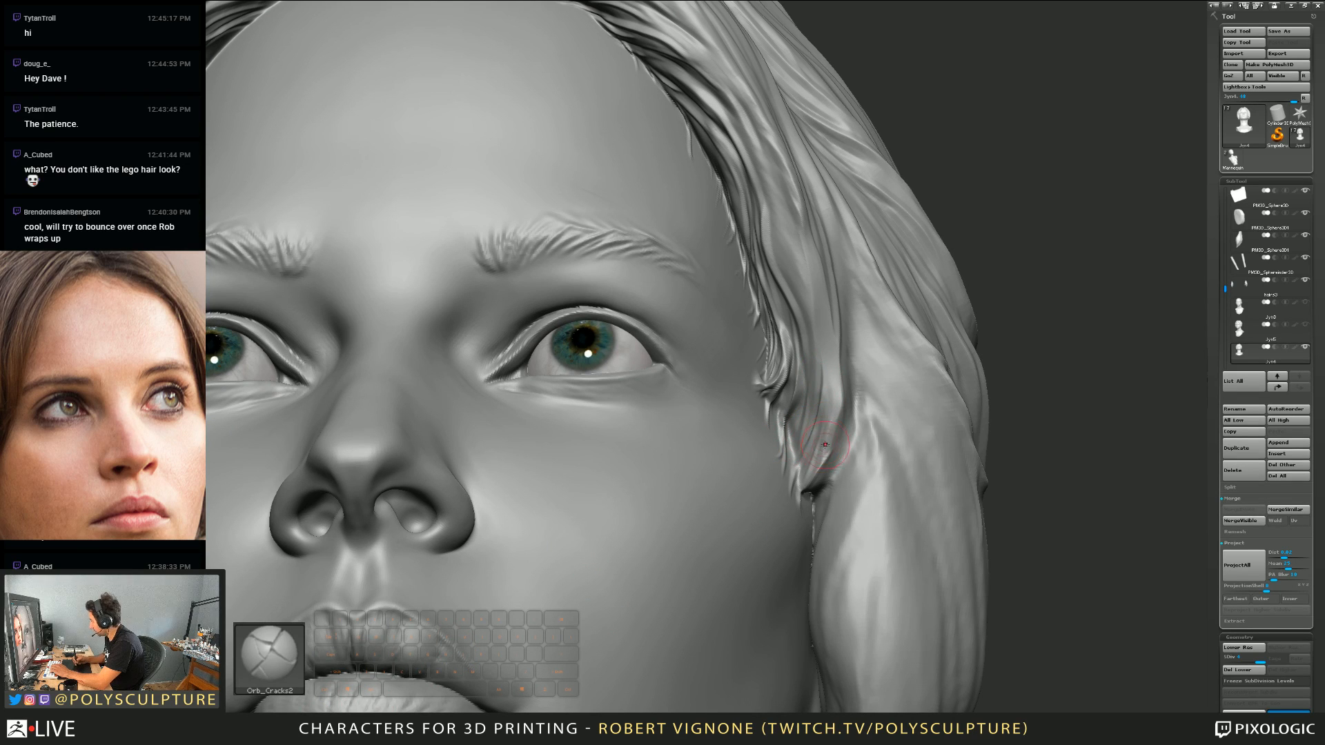
pyautogui.moveTo(825, 444); pyautogui.dragTo(820, 434, button='right')
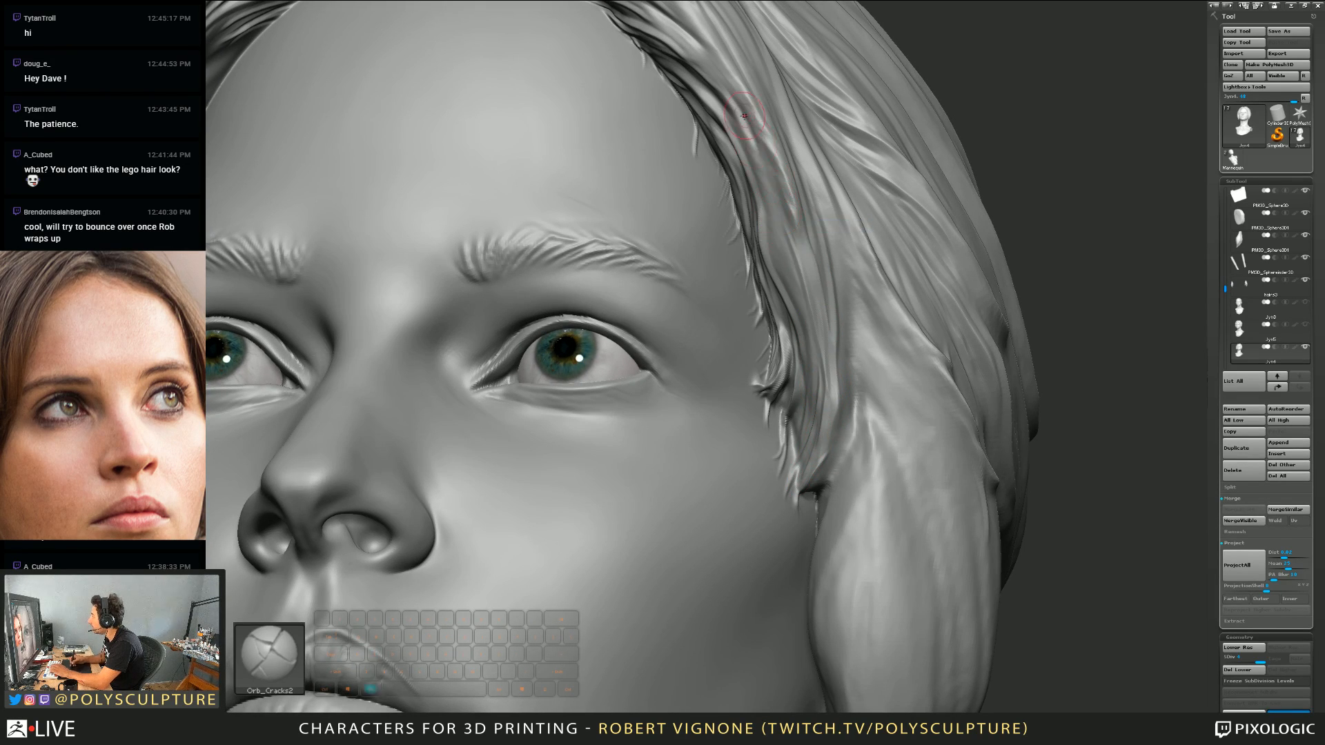
# Step: Carve and raise long strands down the left front hair from the forehead hairline to the temple with Orb_Cracks2
pyautogui.moveTo(751, 125); pyautogui.dragTo(690, 226, button='right')
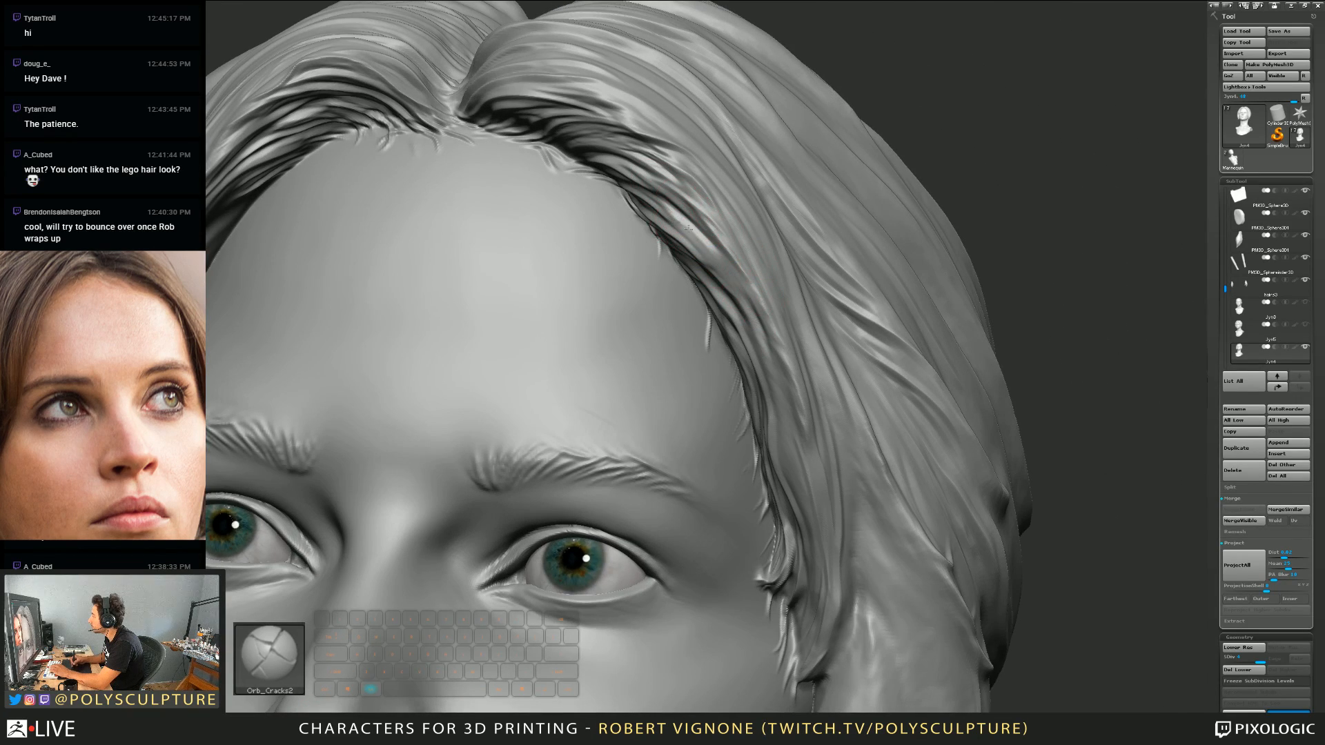
pyautogui.keyDown('alt'); pyautogui.moveTo(689, 228); pyautogui.dragTo(753, 304); pyautogui.keyUp('alt')
pyautogui.moveTo(772, 338)
pyautogui.mouseDown(button='right')
pyautogui.moveTo(725, 321)
pyautogui.moveTo(775, 299)
pyautogui.mouseUp(button='right')
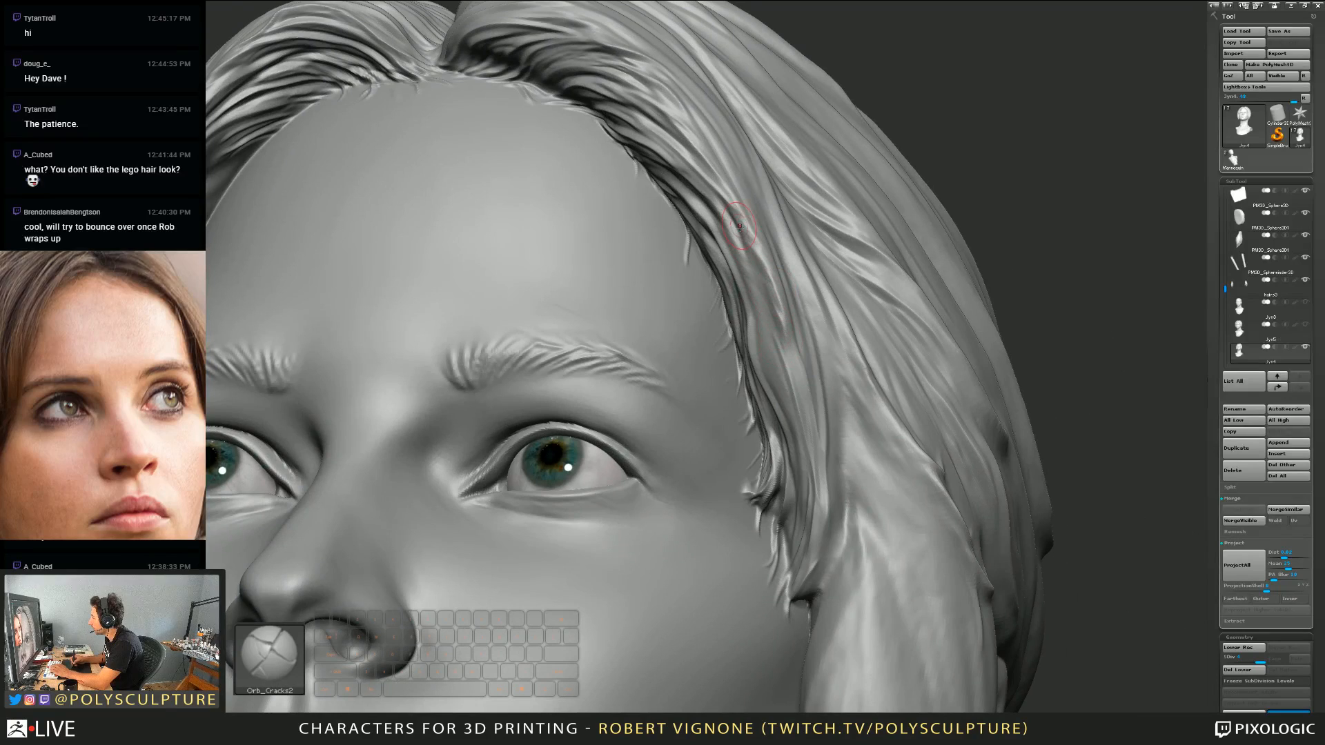
pyautogui.moveTo(739, 226); pyautogui.dragTo(780, 332)
pyautogui.moveTo(749, 261); pyautogui.dragTo(787, 349)
pyautogui.moveTo(835, 345)
pyautogui.mouseDown(button='right')
pyautogui.moveTo(780, 335)
pyautogui.moveTo(773, 310)
pyautogui.mouseUp(button='right')
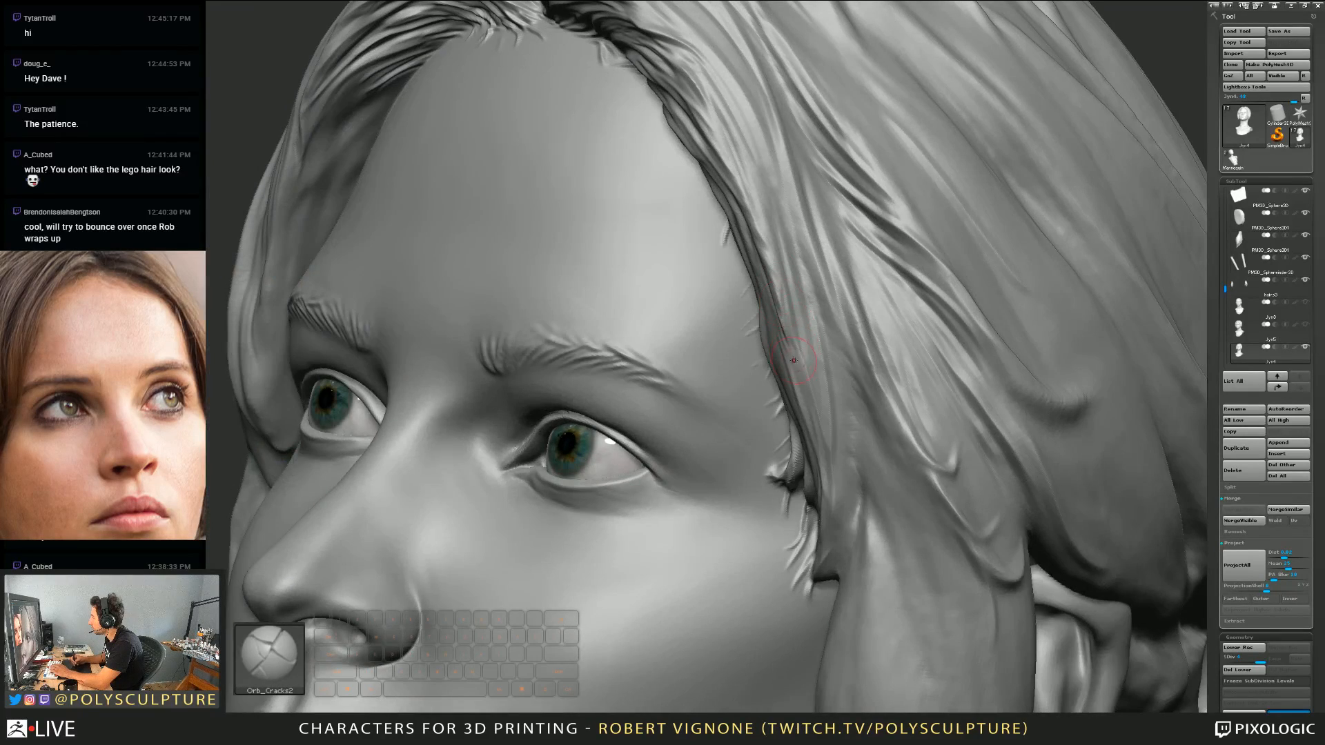
pyautogui.moveTo(736, 148); pyautogui.dragTo(775, 310)
pyautogui.moveTo(749, 314); pyautogui.dragTo(789, 311, button='right')
pyautogui.keyDown('alt'); pyautogui.moveTo(765, 247); pyautogui.dragTo(793, 352); pyautogui.keyUp('alt')
pyautogui.moveTo(756, 328)
pyautogui.mouseDown(button='right')
pyautogui.moveTo(747, 297)
pyautogui.moveTo(790, 375)
pyautogui.mouseUp(button='right')
# Step: Flatten the left front strands with TrimDynamic and sculpt finer strands down toward the temple with Orb_Cracks2
pyautogui.press('b')
pyautogui.press('t')
pyautogui.press('d')
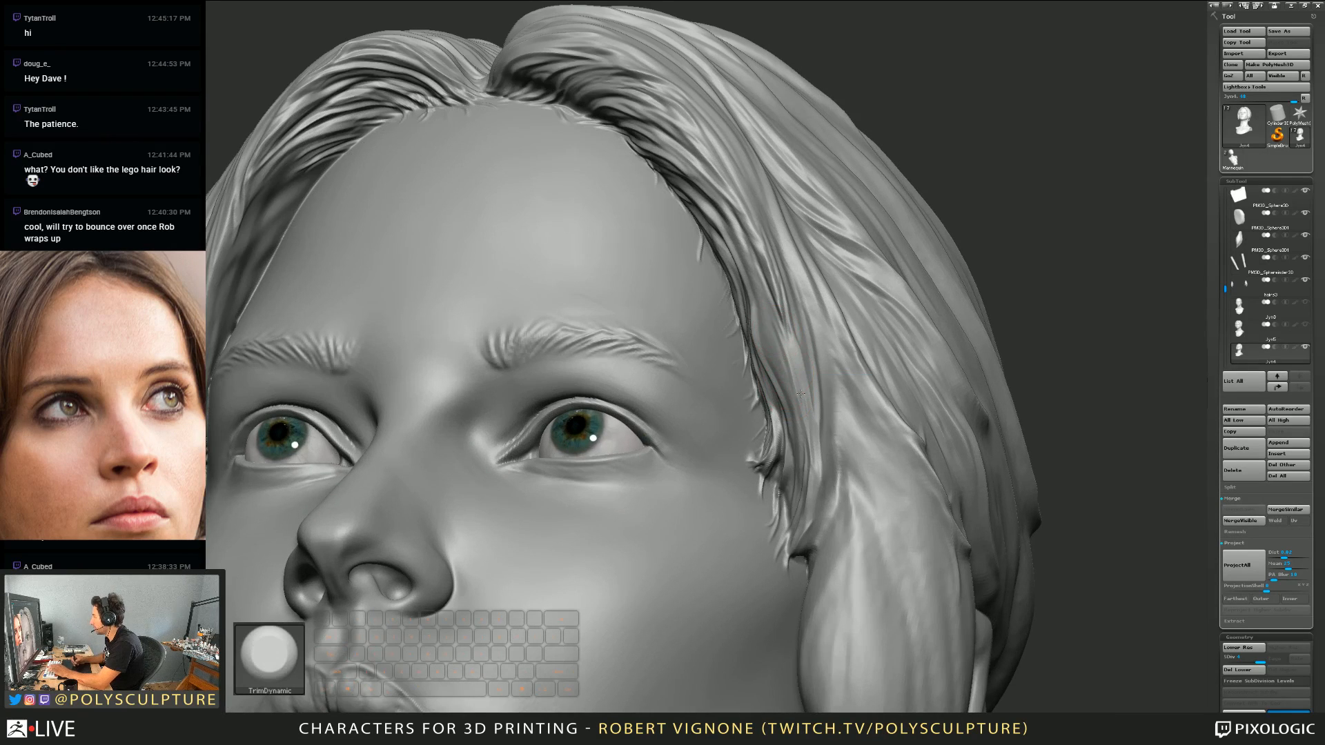
pyautogui.click(321, 717)
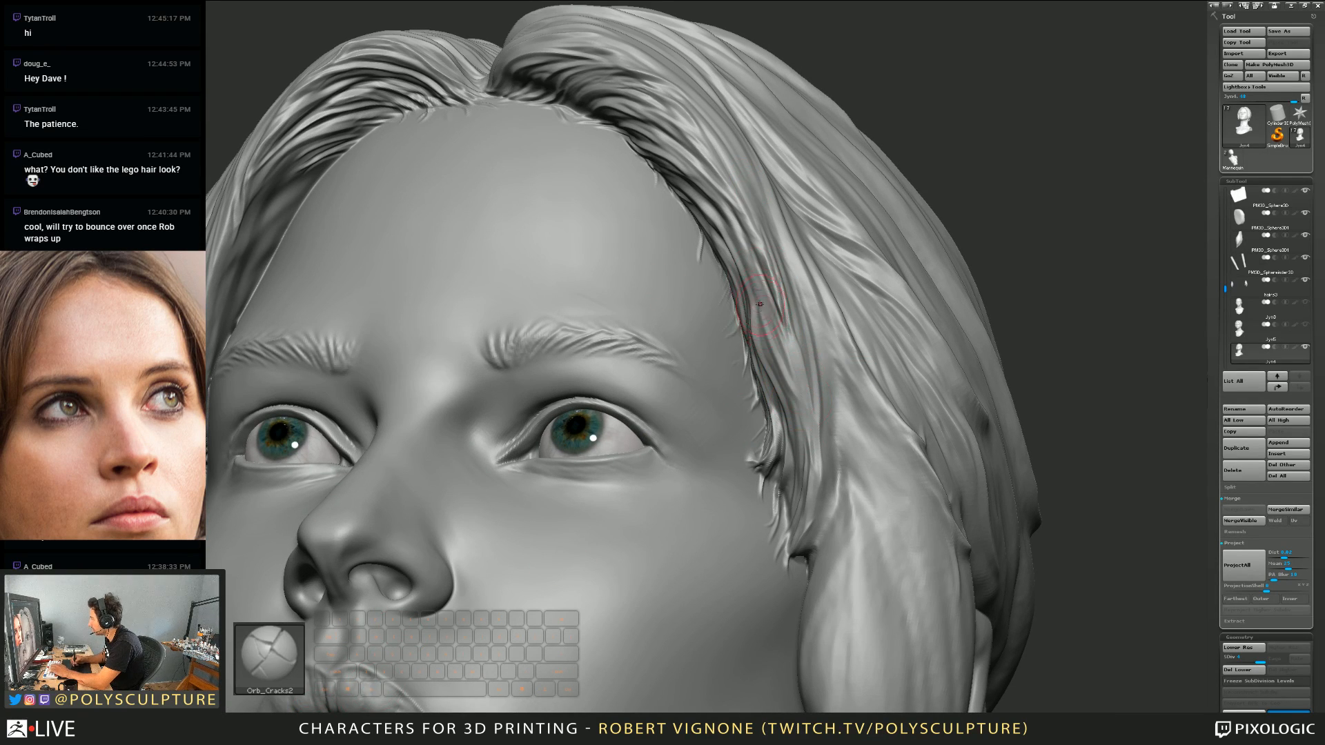
pyautogui.keyDown('alt'); pyautogui.moveTo(750, 265); pyautogui.dragTo(803, 373); pyautogui.keyUp('alt')
pyautogui.moveTo(773, 324); pyautogui.dragTo(809, 443)
pyautogui.moveTo(809, 443)
pyautogui.mouseDown(button='right')
pyautogui.moveTo(839, 421)
pyautogui.moveTo(785, 422)
pyautogui.mouseUp(button='right')
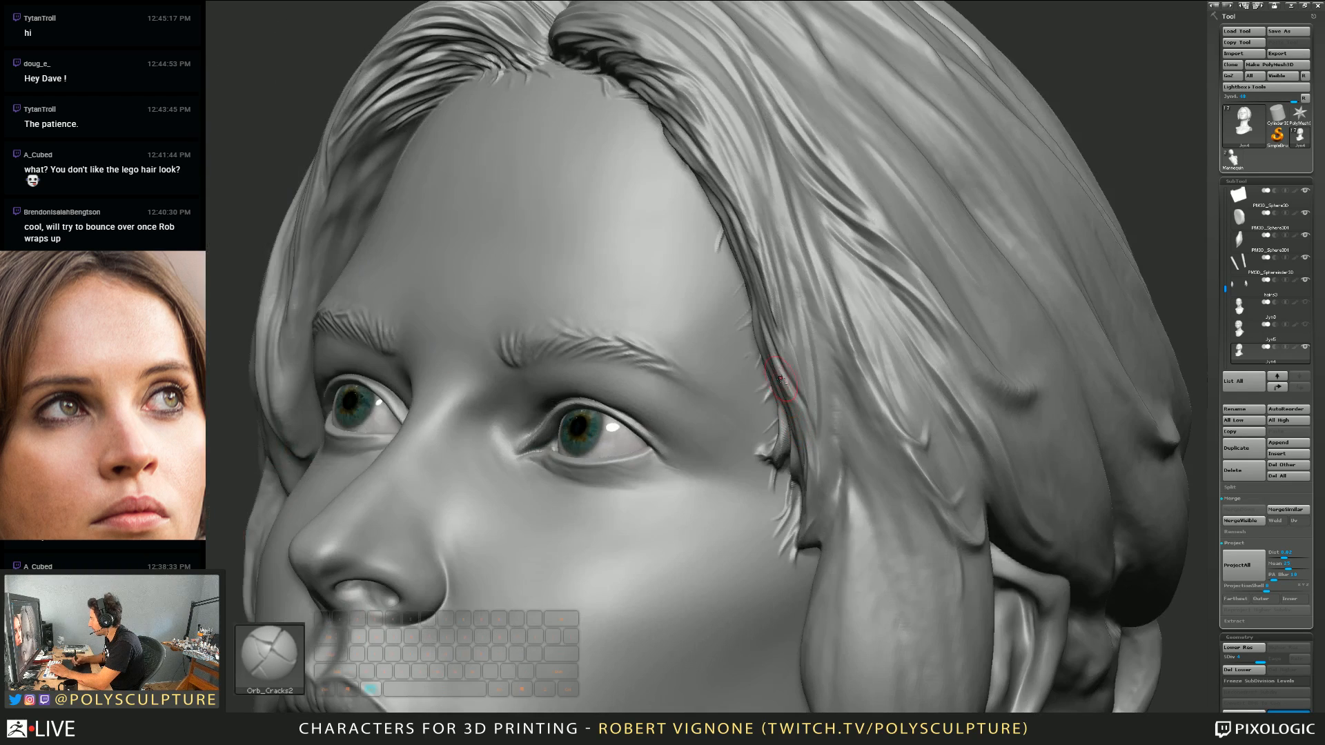
pyautogui.keyDown('alt'); pyautogui.moveTo(784, 378); pyautogui.dragTo(799, 455); pyautogui.keyUp('alt')
pyautogui.moveTo(799, 455); pyautogui.dragTo(774, 375, button='right')
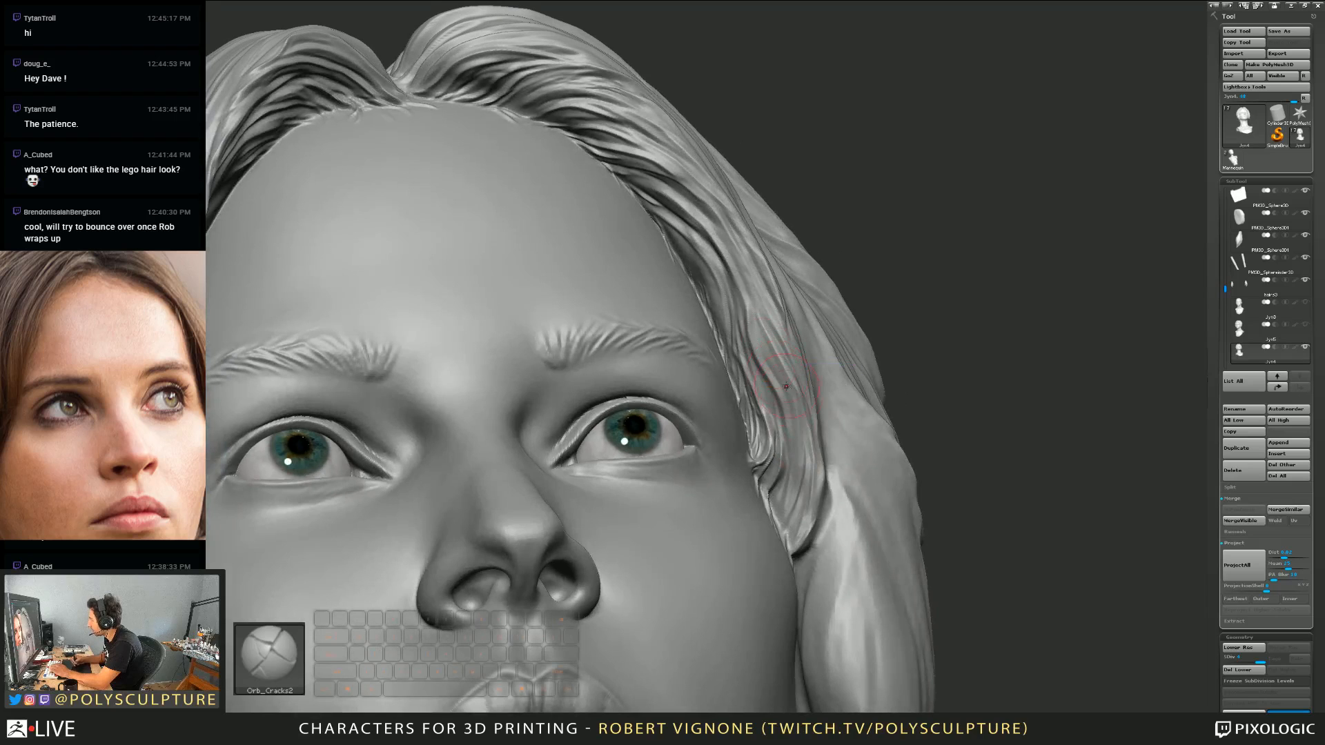
# Step: Carve a strand groove along the upper left forehead hairline with a resized Orb_Cracks2 brush
pyautogui.press('s')
pyautogui.click(744, 327)
pyautogui.moveTo(745, 328)
pyautogui.mouseDown(button='right')
pyautogui.moveTo(679, 320)
pyautogui.moveTo(724, 289)
pyautogui.mouseUp(button='right')
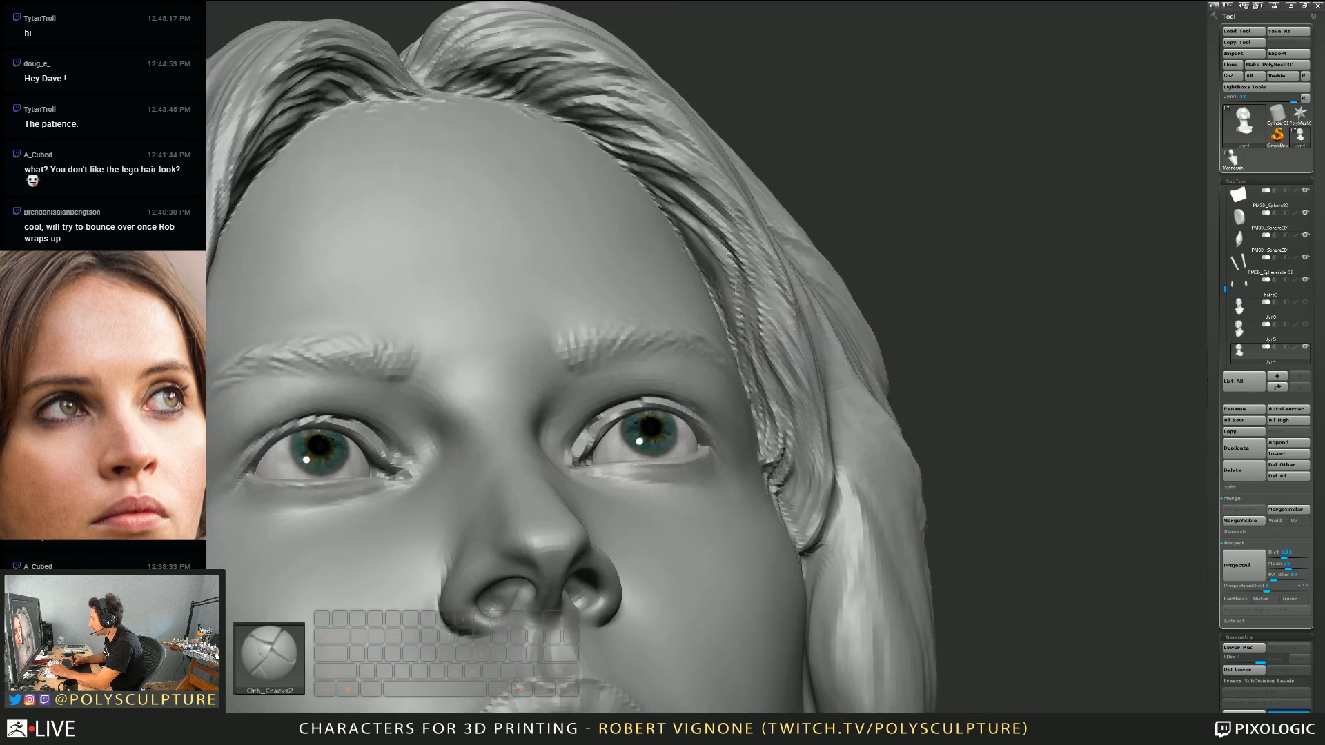
pyautogui.press('s')
pyautogui.moveTo(680, 224); pyautogui.dragTo(723, 276)
pyautogui.press('s')
pyautogui.click(704, 269)
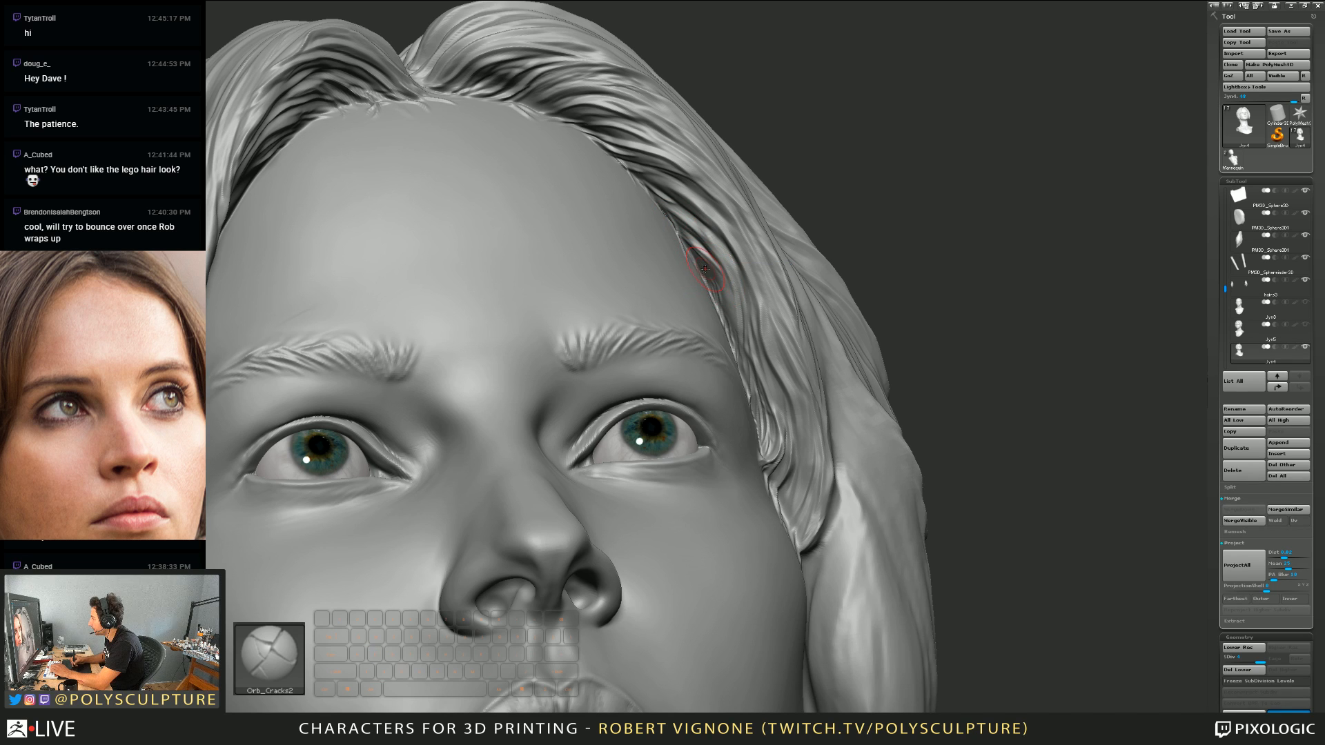
# Step: Carve and raise strands just above the left forehead hairline with a resized Orb_Cracks2 brush, and frame the whole head
pyautogui.moveTo(706, 268); pyautogui.dragTo(686, 201, button='right')
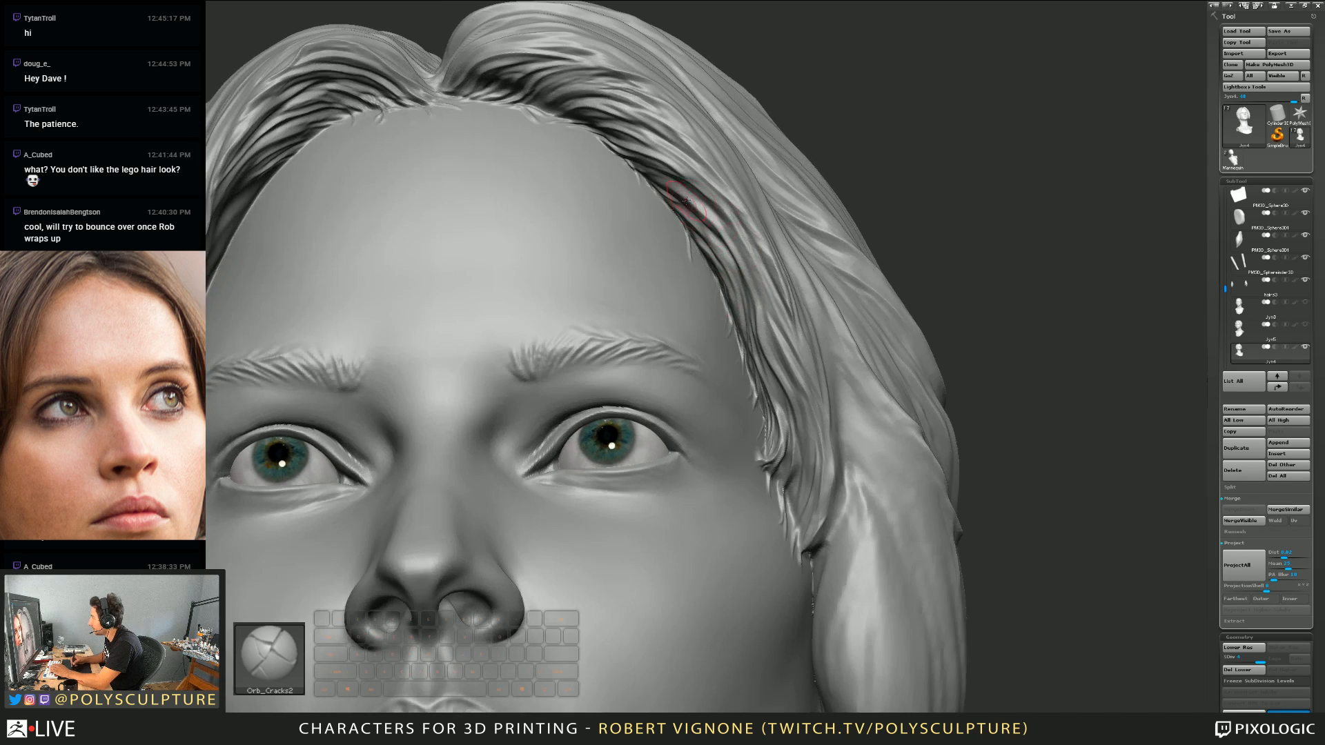
pyautogui.moveTo(709, 205); pyautogui.dragTo(739, 248)
pyautogui.press('s')
pyautogui.click(705, 210)
pyautogui.keyDown('alt'); pyautogui.moveTo(708, 204); pyautogui.dragTo(765, 303); pyautogui.keyUp('alt')
pyautogui.press('f')
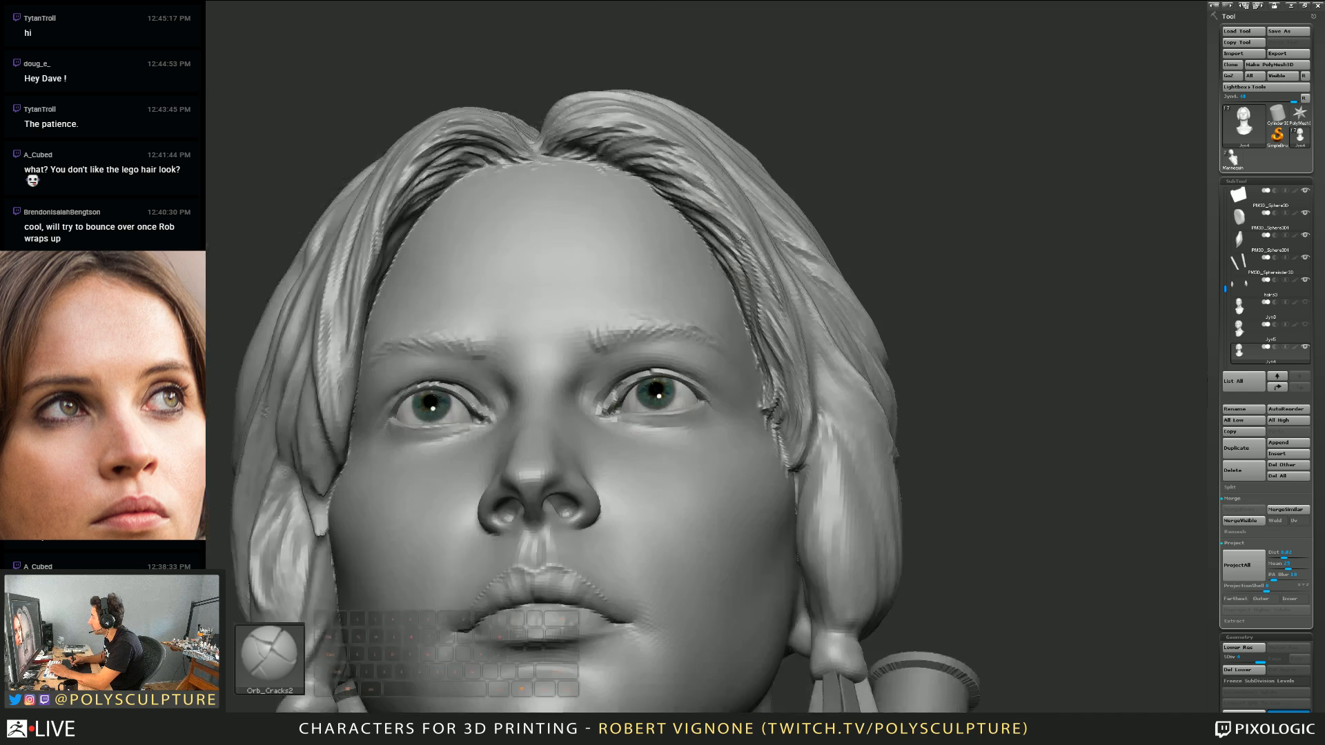
pyautogui.moveTo(775, 315); pyautogui.dragTo(787, 311, button='right')
# Step: Raise a strand down the left temple hair with a resized Orb_Cracks2 brush, undoing and redoing the first stroke
pyautogui.press('2')
pyautogui.press('s')
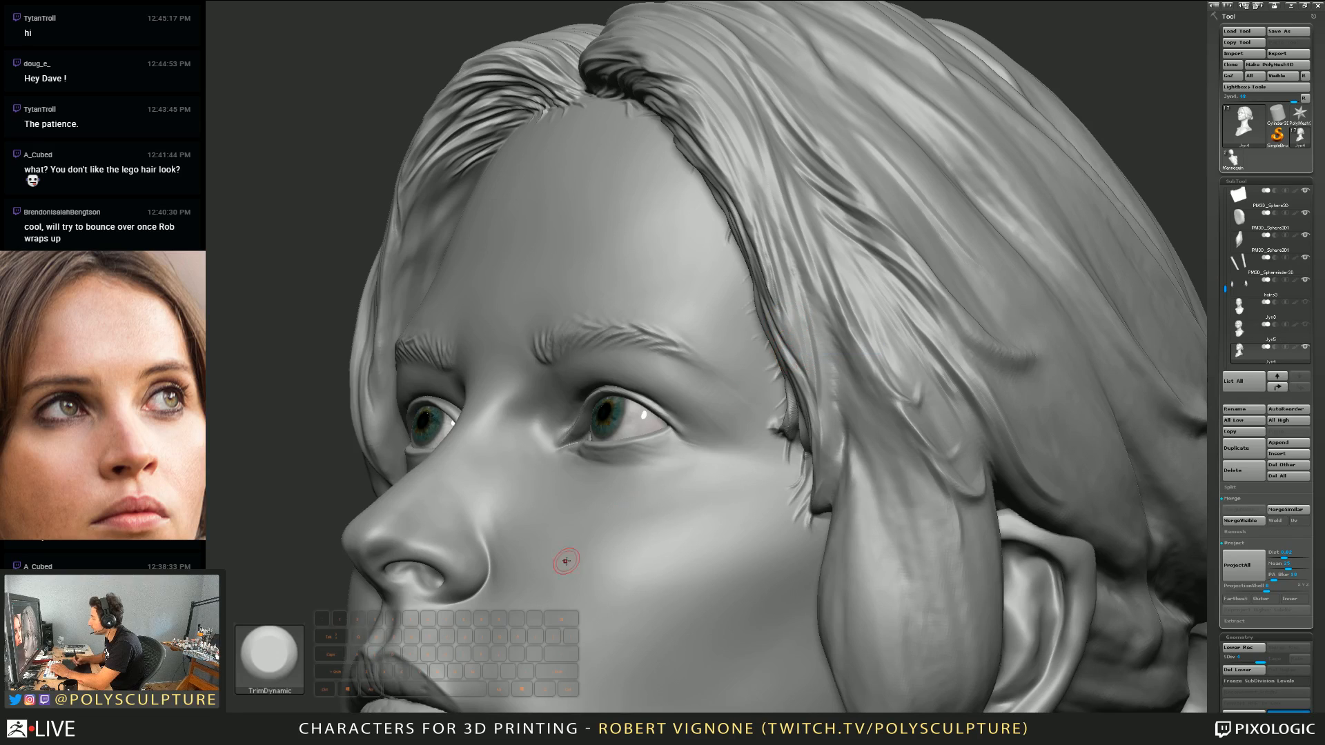
pyautogui.press('1')
pyautogui.press('s')
pyautogui.click(790, 308)
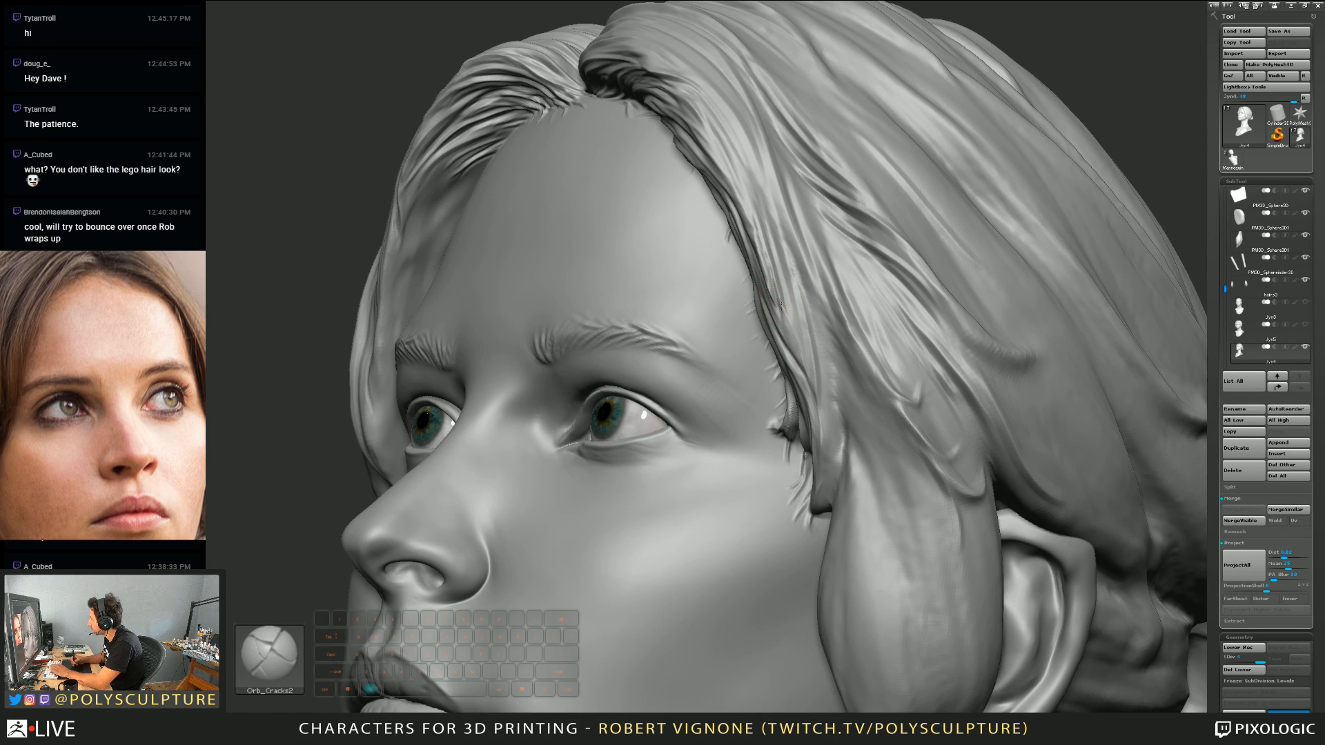
pyautogui.keyDown('alt'); pyautogui.moveTo(781, 306); pyautogui.dragTo(822, 375); pyautogui.keyUp('alt')
pyautogui.hotkey('ctrl', 'z')
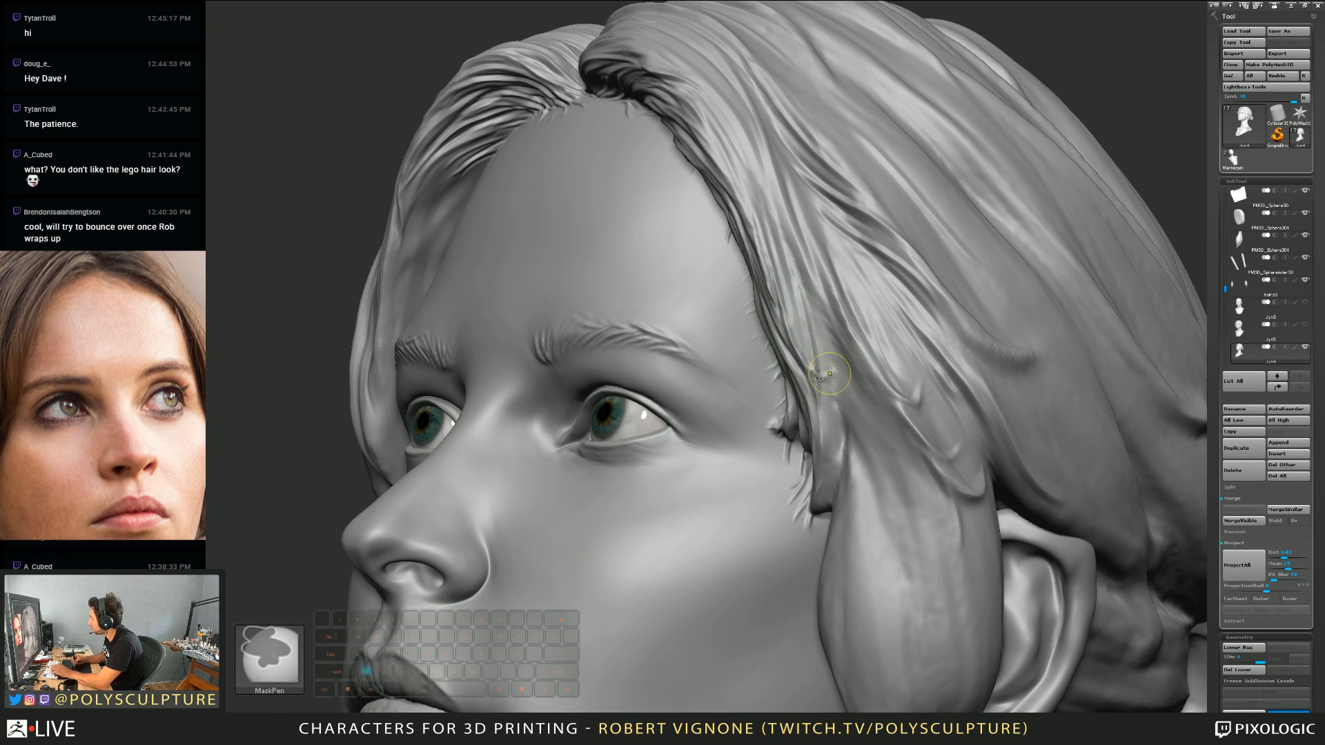
pyautogui.keyDown('alt'); pyautogui.moveTo(782, 280); pyautogui.dragTo(829, 428); pyautogui.keyUp('alt')
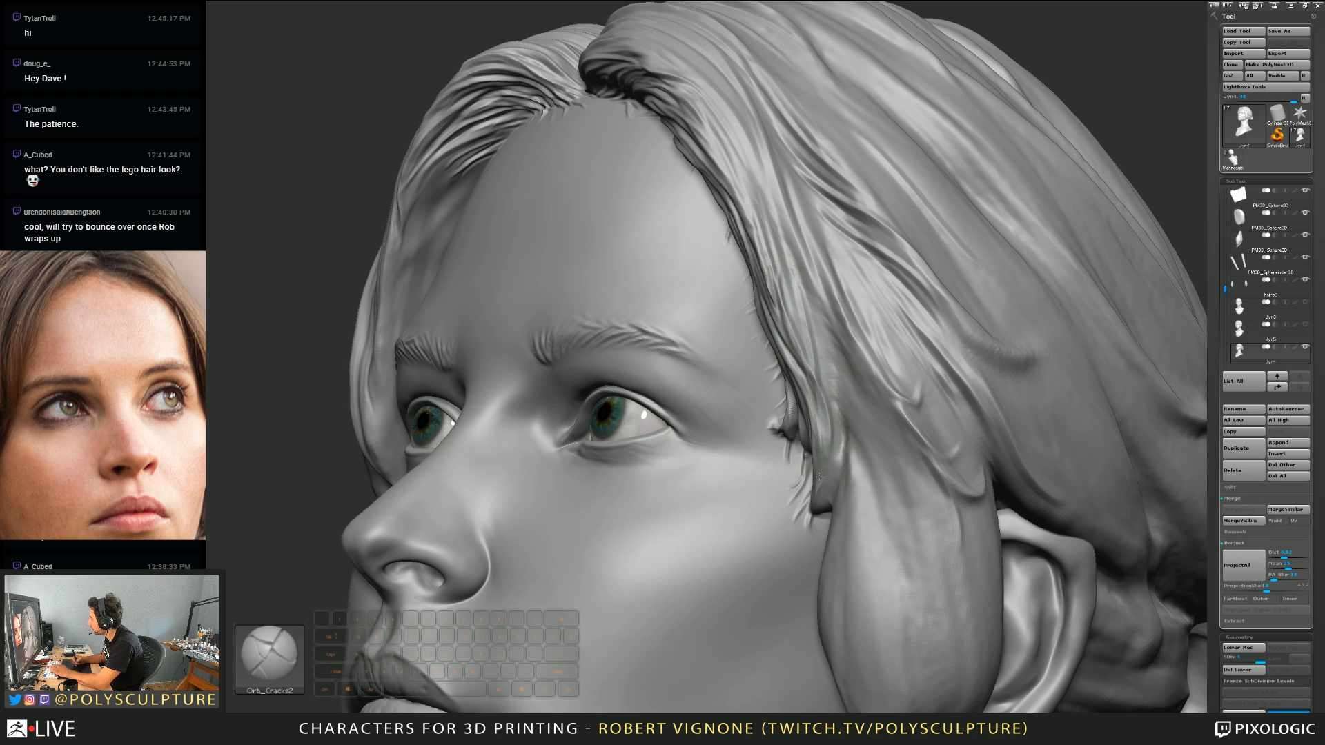
# Step: Shape the blunt tip of the left sideburn lock beside the tied hair bundle with a resized Orb_Cracks2 brush
pyautogui.moveTo(819, 476)
pyautogui.mouseDown(button='right')
pyautogui.moveTo(828, 441)
pyautogui.moveTo(883, 408)
pyautogui.moveTo(876, 428)
pyautogui.moveTo(765, 375)
pyautogui.moveTo(817, 404)
pyautogui.moveTo(752, 344)
pyautogui.mouseUp(button='right')
pyautogui.press('5')
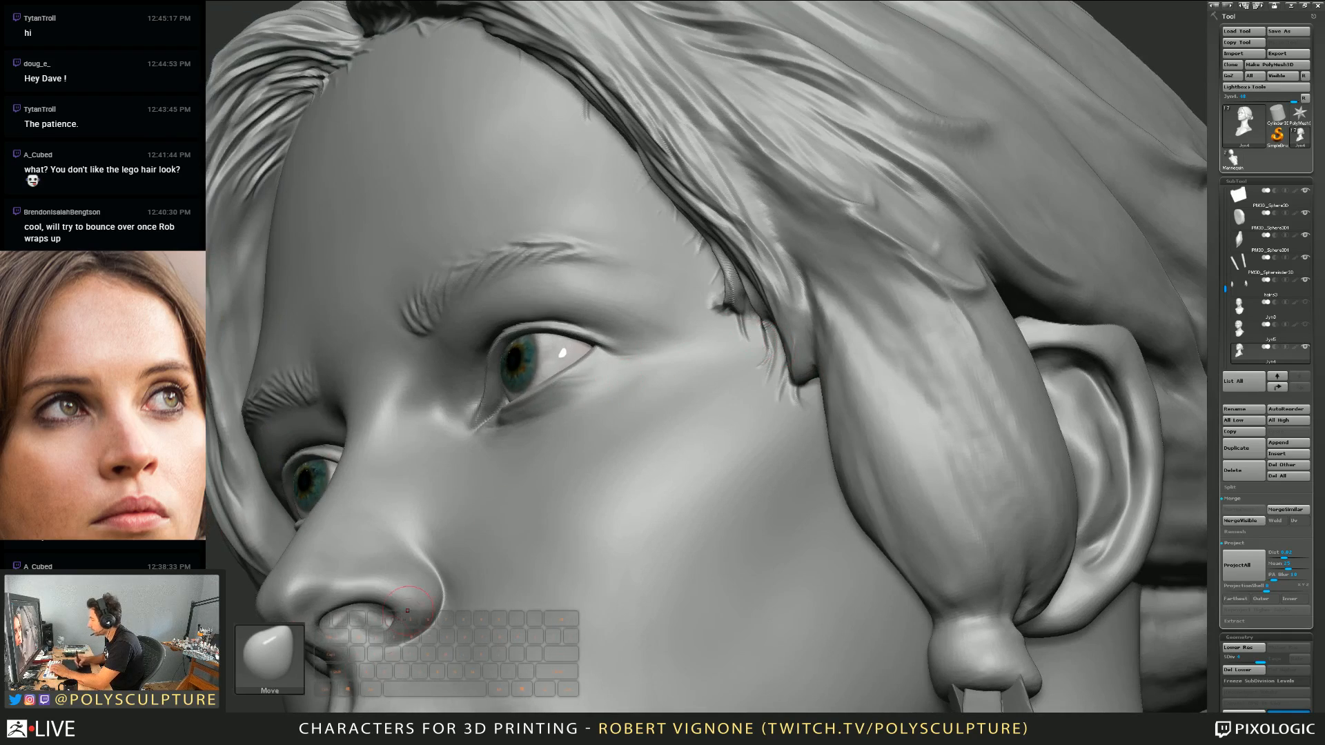
pyautogui.press('1')
pyautogui.moveTo(798, 381); pyautogui.dragTo(805, 354, button='right')
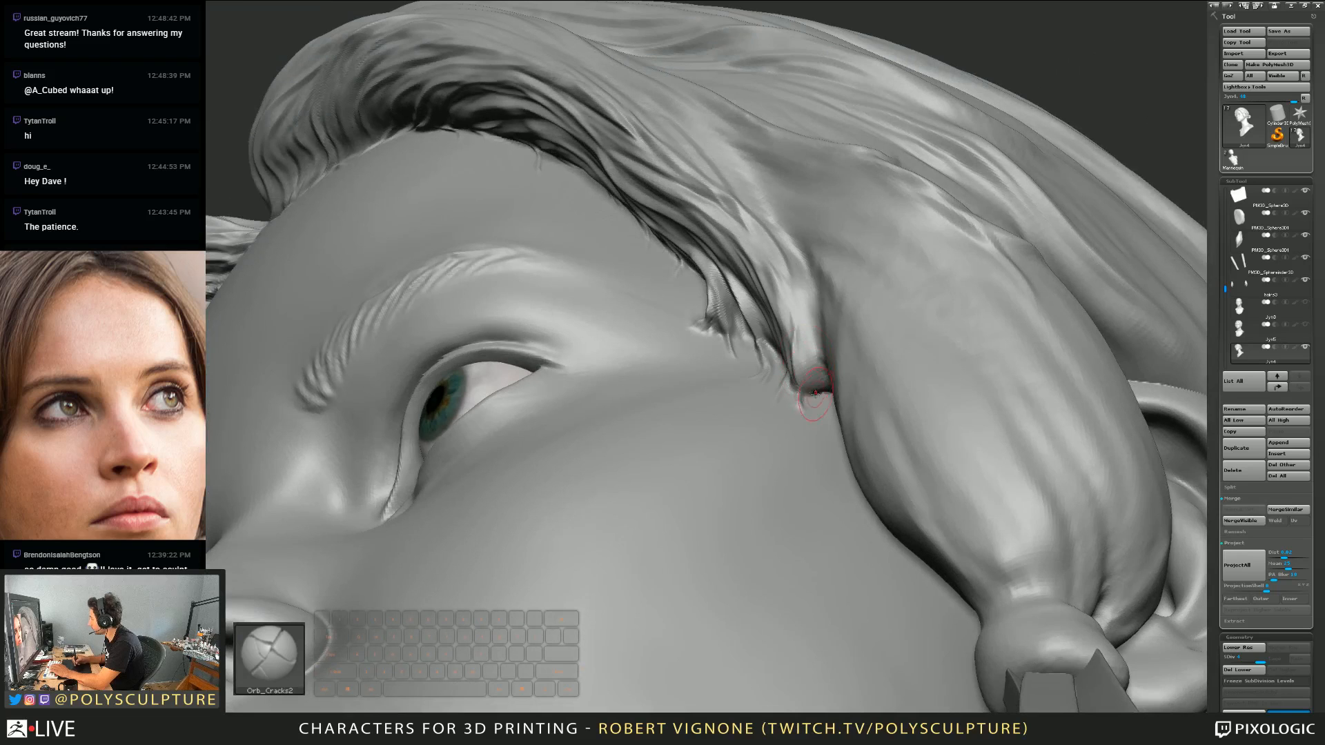
pyautogui.press('s')
pyautogui.moveTo(809, 370); pyautogui.dragTo(802, 371)
pyautogui.keyDown('alt'); pyautogui.moveTo(780, 289); pyautogui.dragTo(801, 391); pyautogui.keyUp('alt')
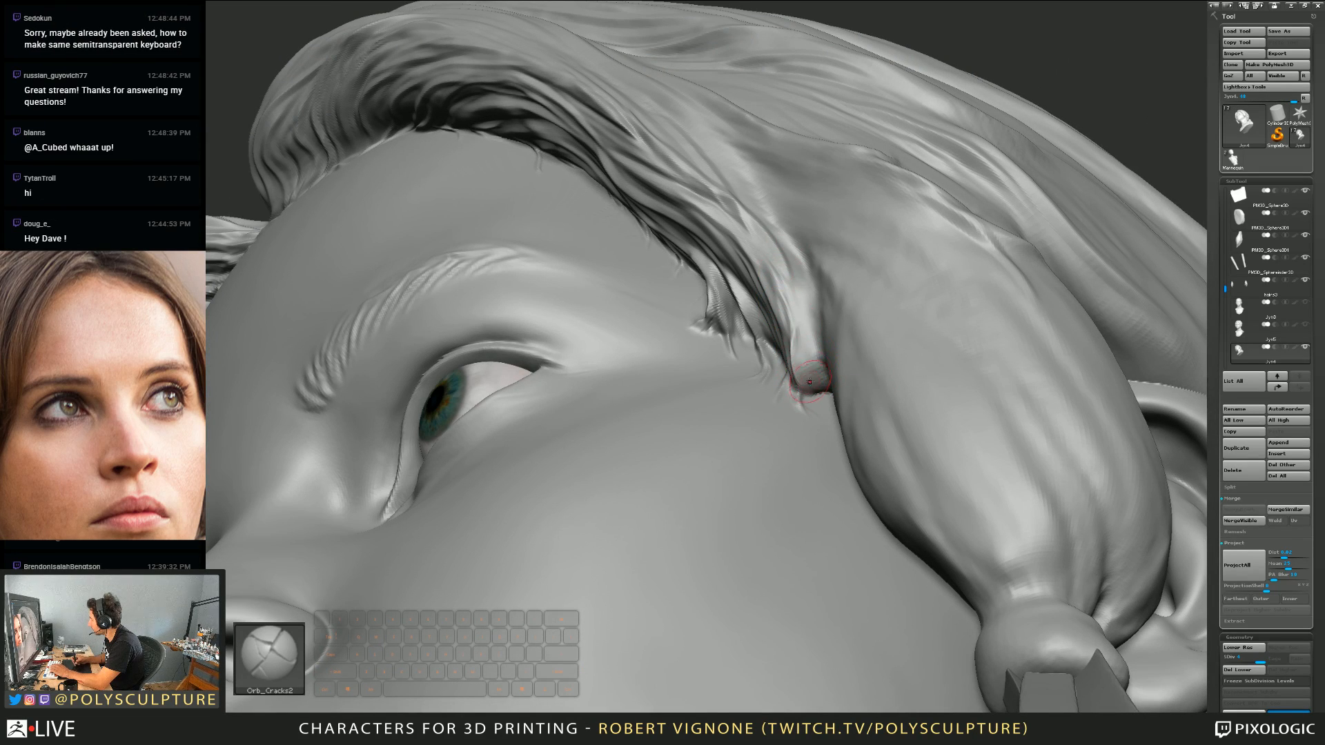
# Step: Refine the underside of the left sideburn tip from several angles with Orb_Cracks2
pyautogui.moveTo(806, 377); pyautogui.dragTo(802, 370, button='right')
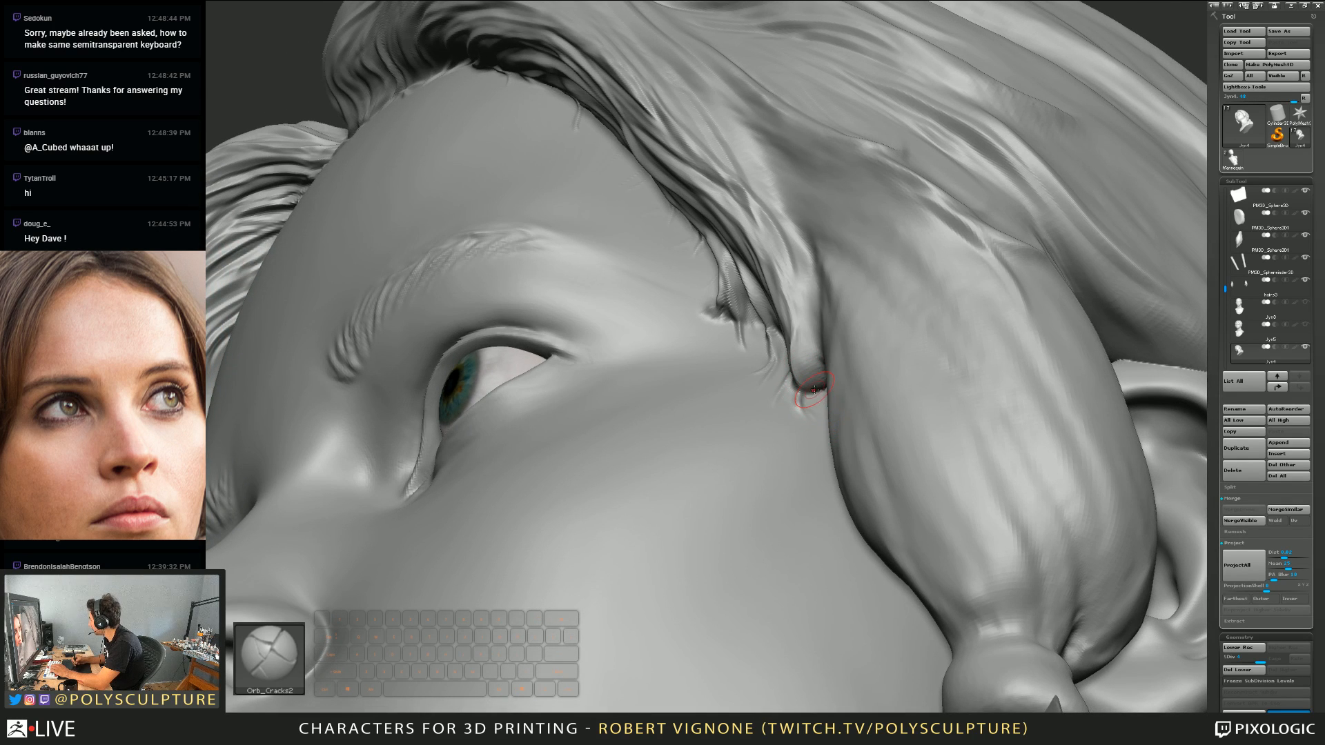
pyautogui.moveTo(815, 373); pyautogui.dragTo(805, 339, button='right')
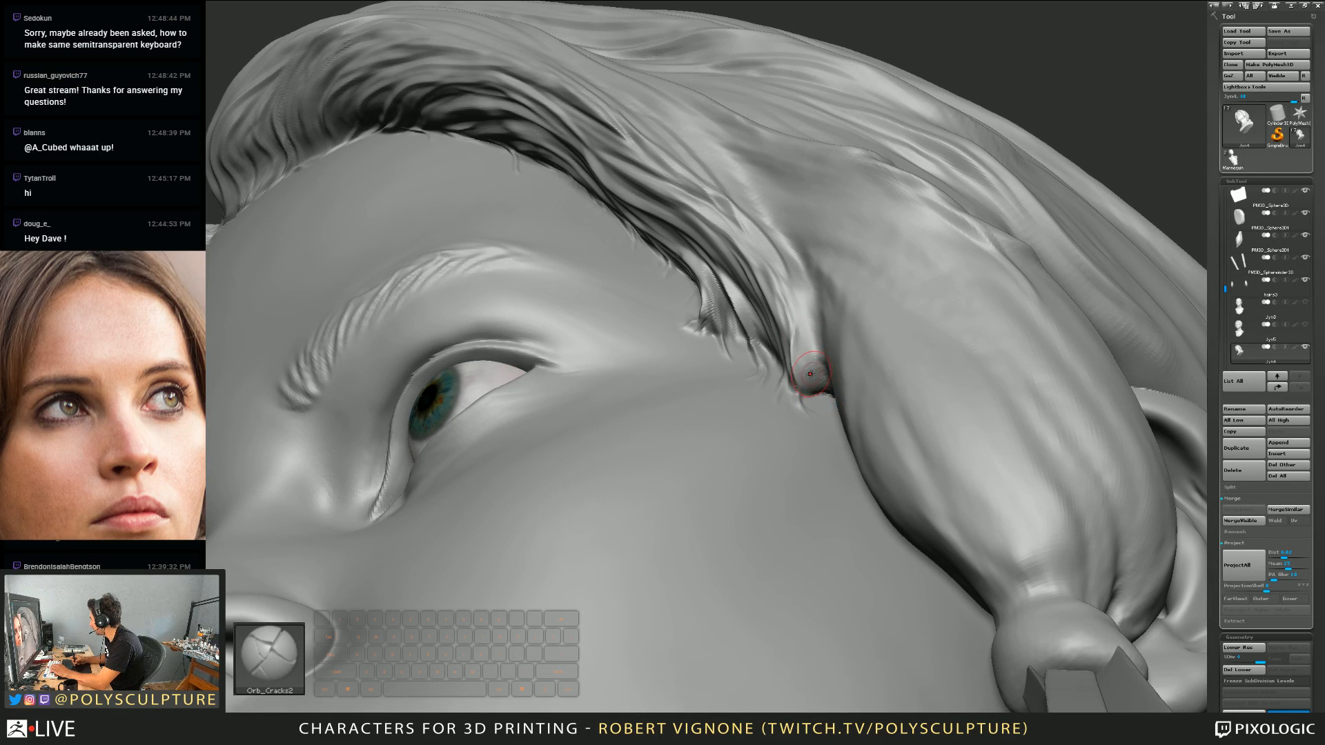
pyautogui.moveTo(801, 377); pyautogui.dragTo(820, 400, button='right')
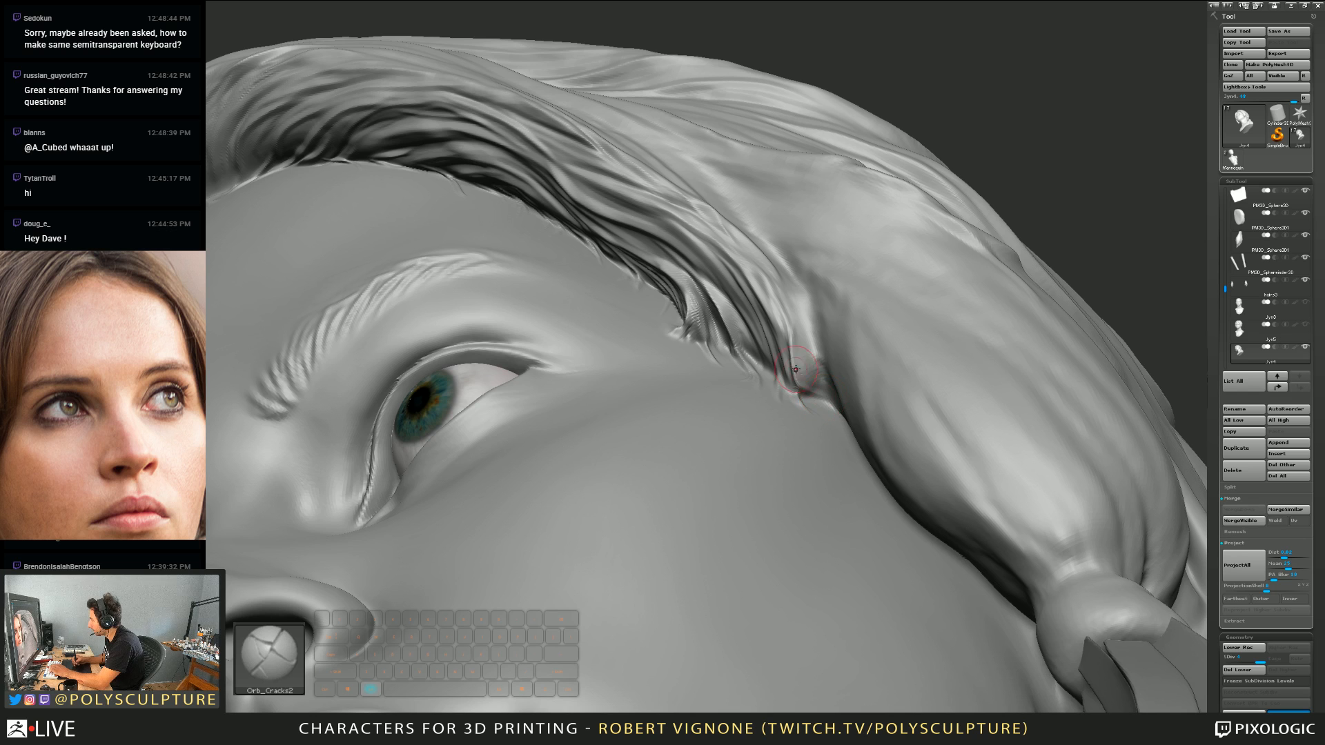
pyautogui.moveTo(800, 360); pyautogui.dragTo(797, 355, button='right')
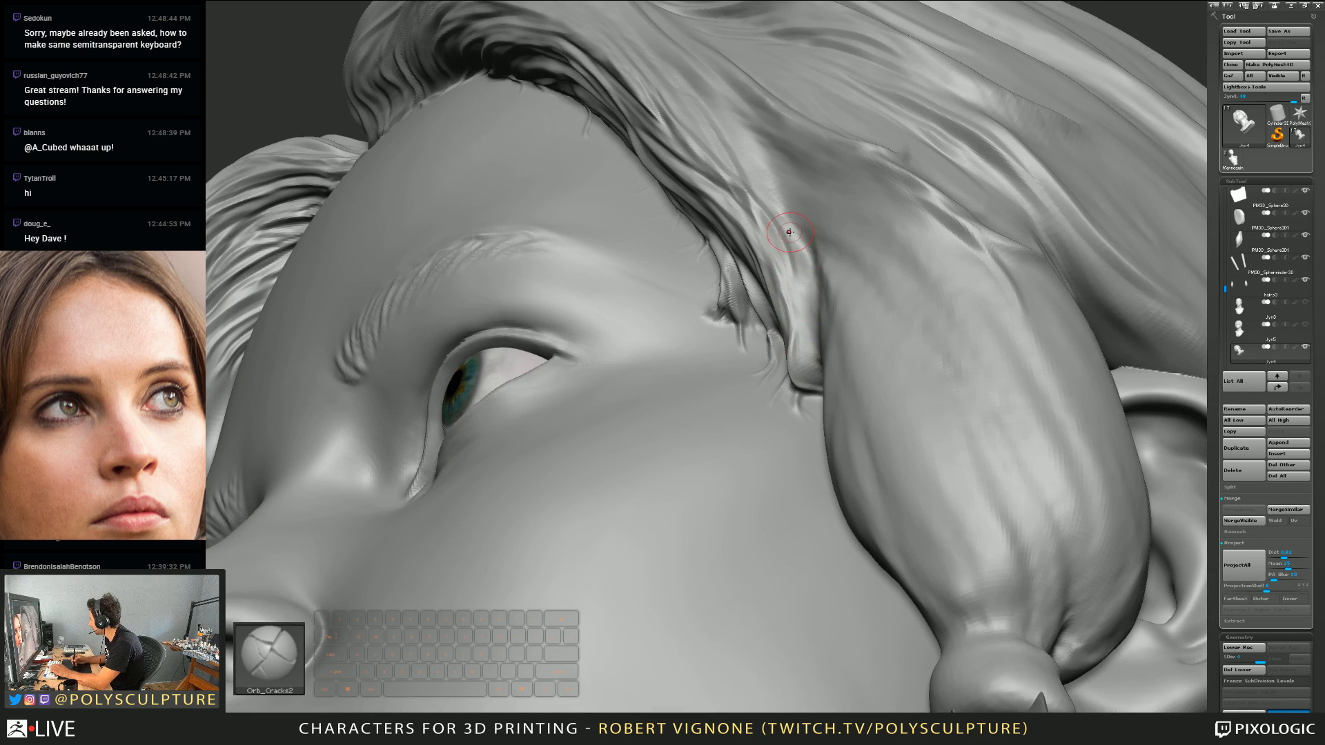
# Step: Sculpt strands from the left sideburn tip up along the temple hair with a resized Orb_Cracks2 brush
pyautogui.moveTo(774, 312); pyautogui.dragTo(785, 312, button='right')
pyautogui.press('s')
pyautogui.keyDown('alt'); pyautogui.moveTo(800, 376); pyautogui.dragTo(776, 249); pyautogui.keyUp('alt')
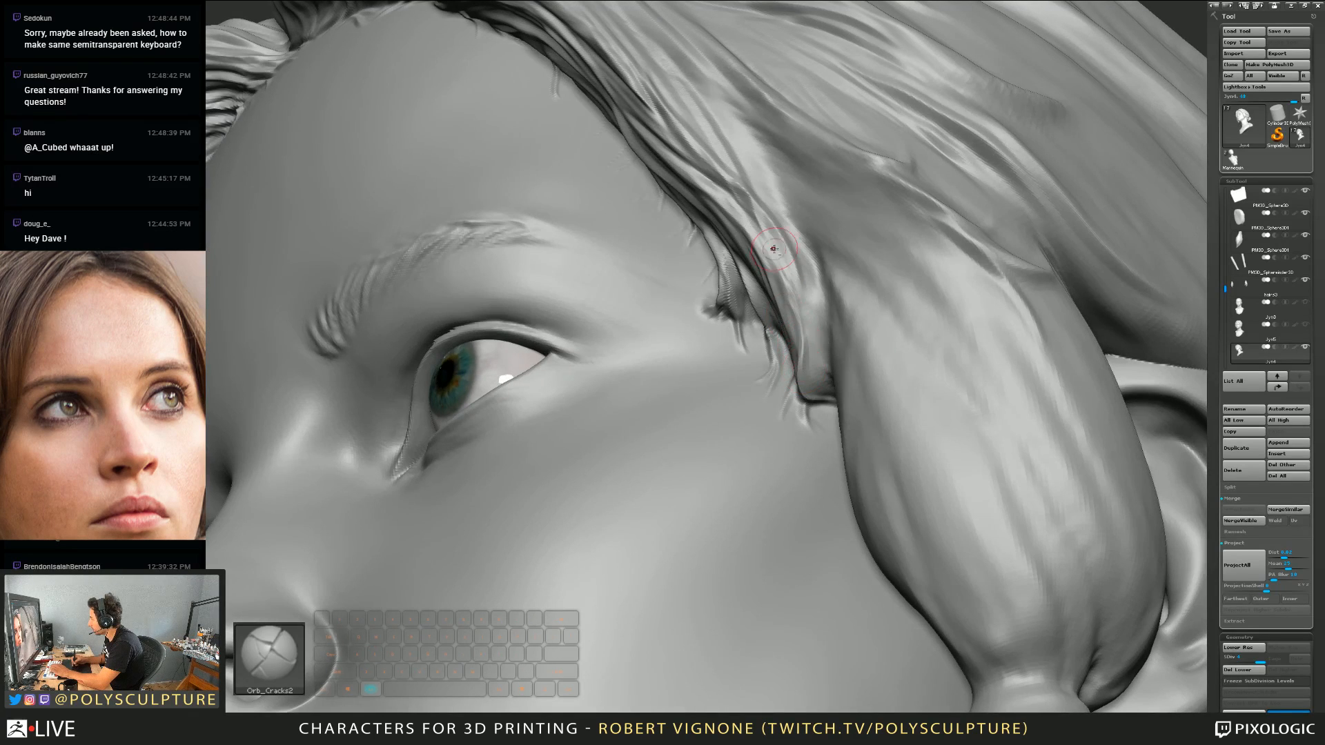
pyautogui.moveTo(801, 309); pyautogui.dragTo(809, 354, button='right')
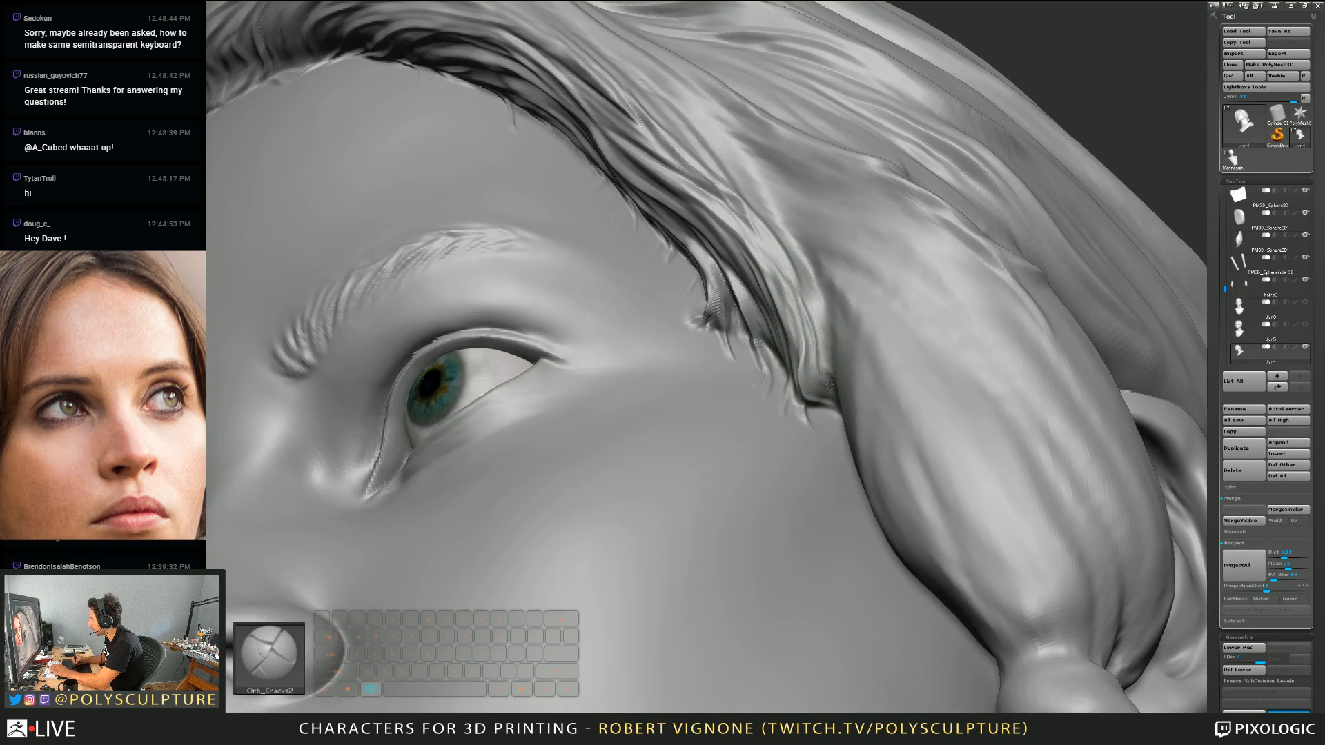
pyautogui.moveTo(811, 385)
pyautogui.mouseDown(button='right')
pyautogui.moveTo(835, 377)
pyautogui.moveTo(767, 359)
pyautogui.mouseUp(button='right')
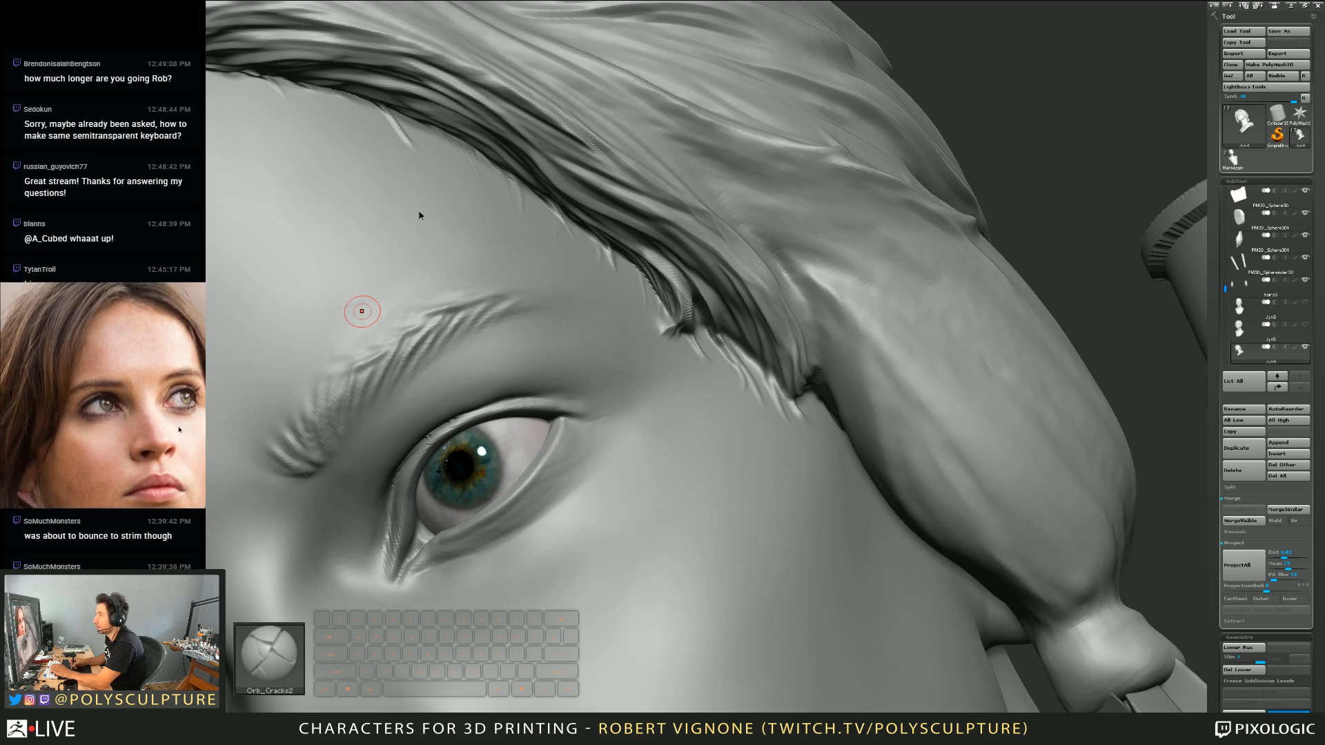
# Step: Carve fine vertical strands into the left temple lock in front of the tied hair bundle with Orb_Cracks2
pyautogui.moveTo(682, 319); pyautogui.dragTo(917, 385, button='right')
pyautogui.keyDown('alt'); pyautogui.moveTo(828, 297); pyautogui.dragTo(785, 397, button='right'); pyautogui.keyUp('alt')
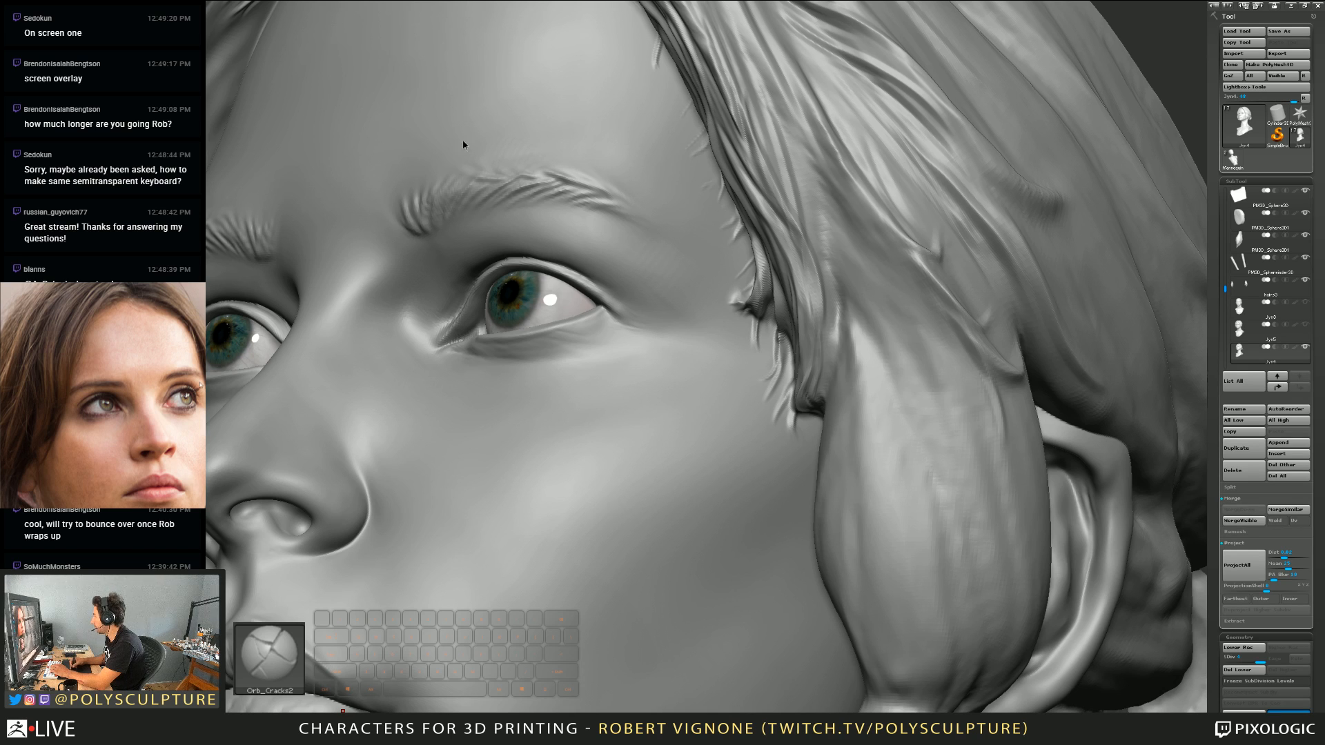
pyautogui.moveTo(790, 423)
pyautogui.mouseDown(button='right')
pyautogui.moveTo(810, 391)
pyautogui.moveTo(791, 414)
pyautogui.moveTo(812, 332)
pyautogui.mouseUp(button='right')
pyautogui.press('alt')
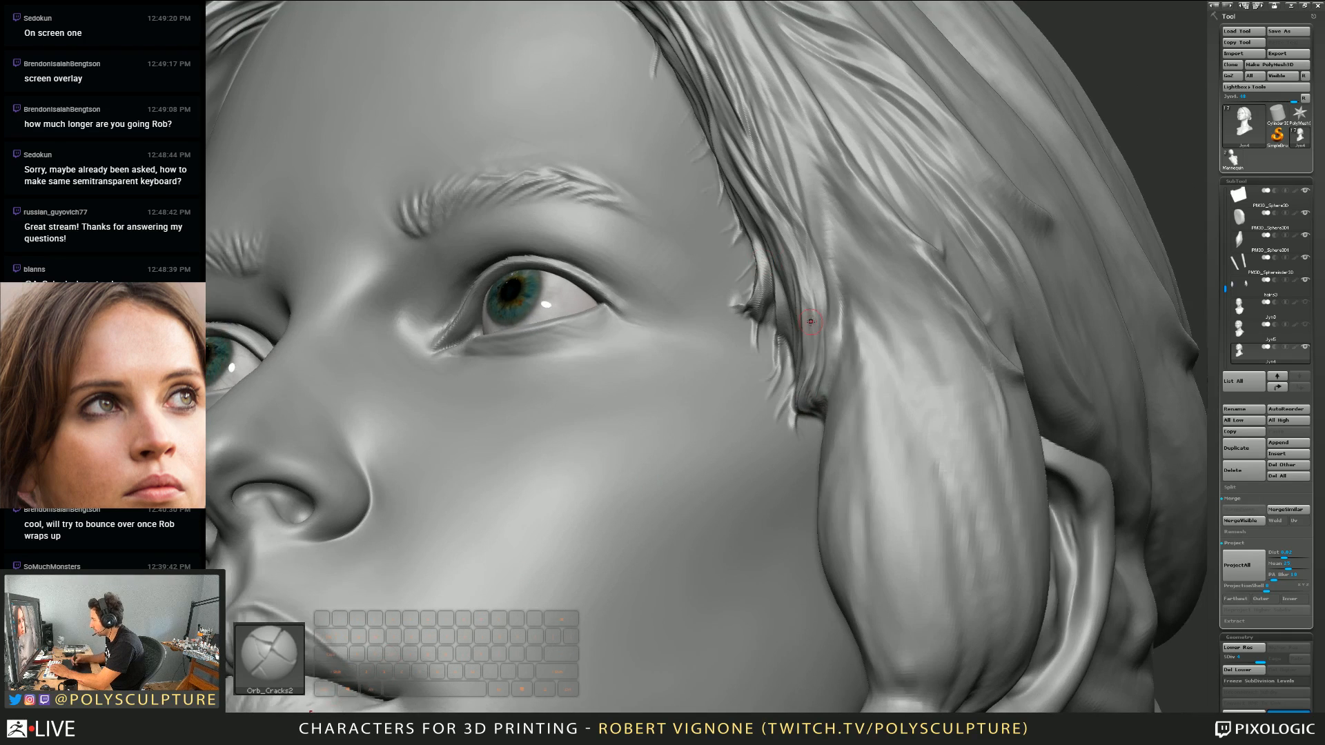
pyautogui.moveTo(816, 435); pyautogui.dragTo(826, 382, button='right')
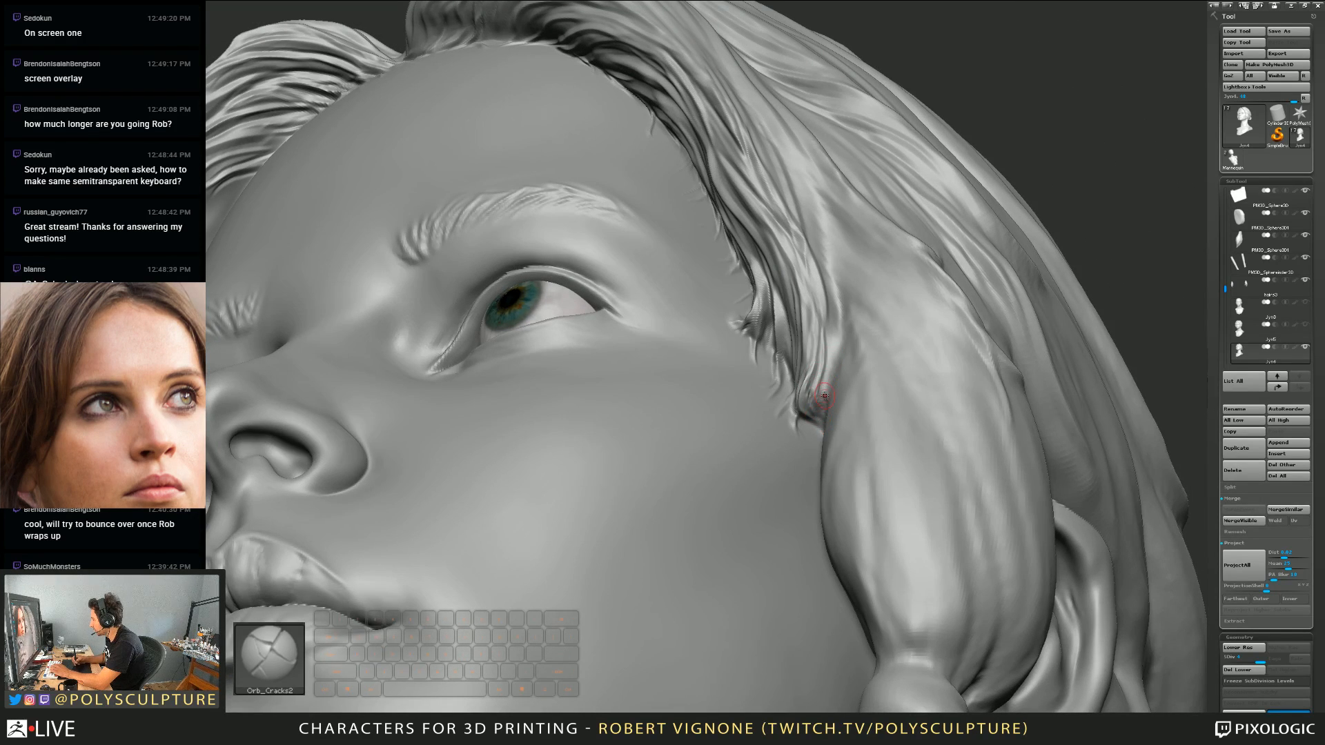
pyautogui.moveTo(830, 304)
pyautogui.mouseDown(button='right')
pyautogui.moveTo(821, 385)
pyautogui.moveTo(816, 358)
pyautogui.mouseUp(button='right')
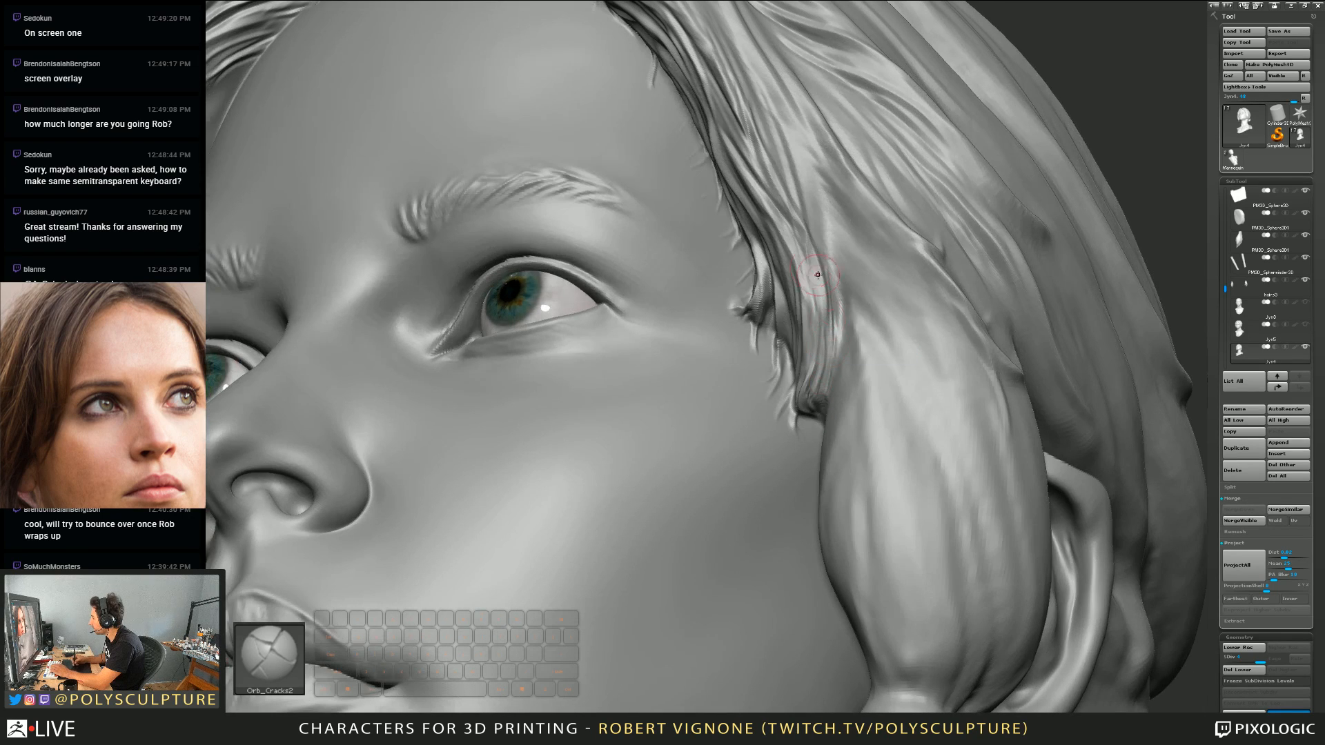
# Step: Refine the left temple lock with TrimDynamic and Move, and detail the fine hairs along its edge with Orb_Cracks2
pyautogui.press('4')
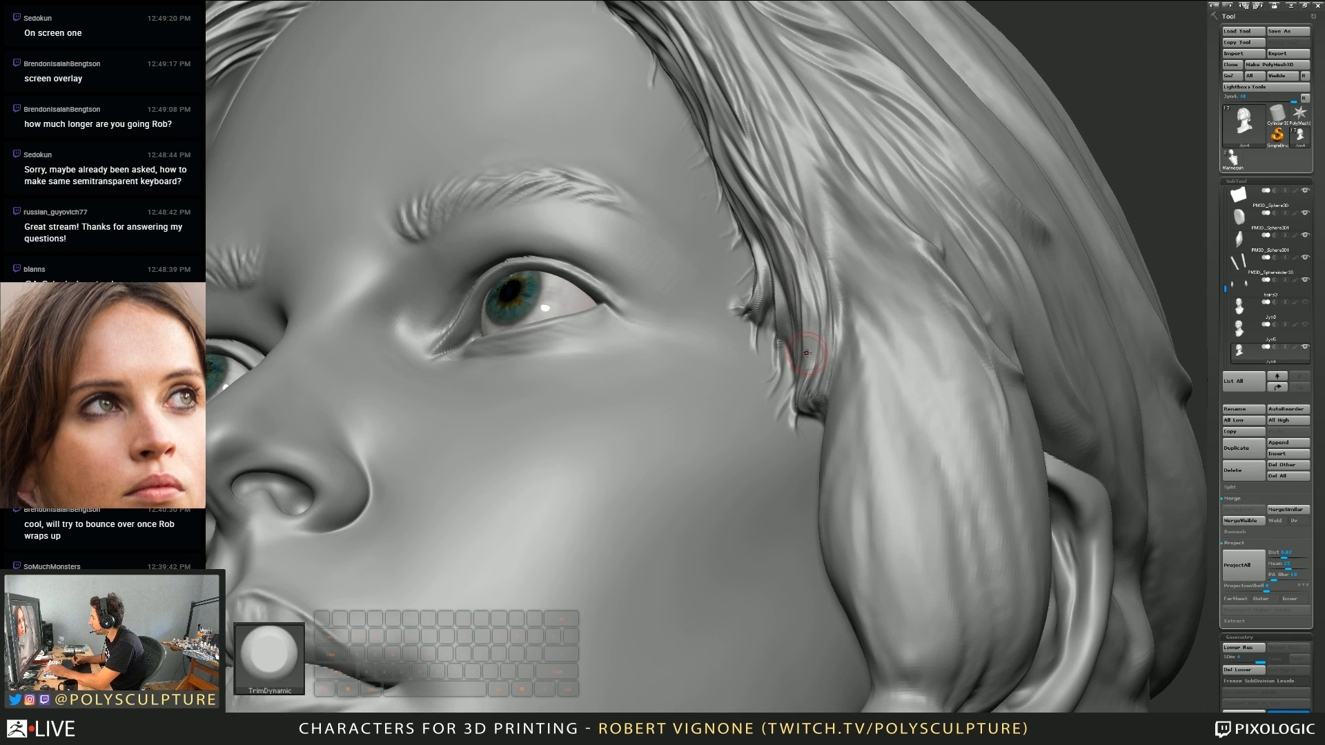
pyautogui.press('5')
pyautogui.keyDown('alt'); pyautogui.moveTo(813, 376); pyautogui.dragTo(724, 421, button='right'); pyautogui.keyUp('alt')
pyautogui.press('4')
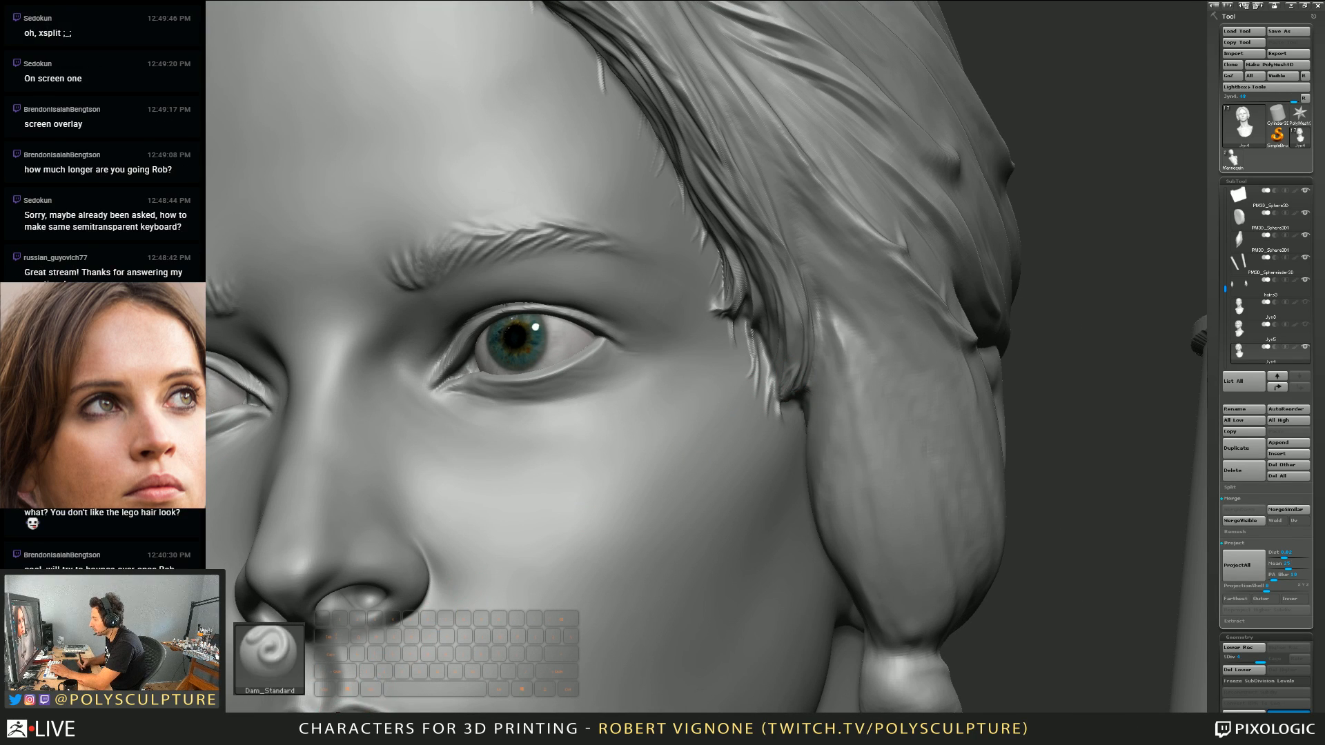
pyautogui.press('3')
pyautogui.moveTo(714, 361)
pyautogui.mouseDown(button='right')
pyautogui.moveTo(817, 328)
pyautogui.moveTo(745, 350)
pyautogui.moveTo(758, 397)
pyautogui.mouseUp(button='right')
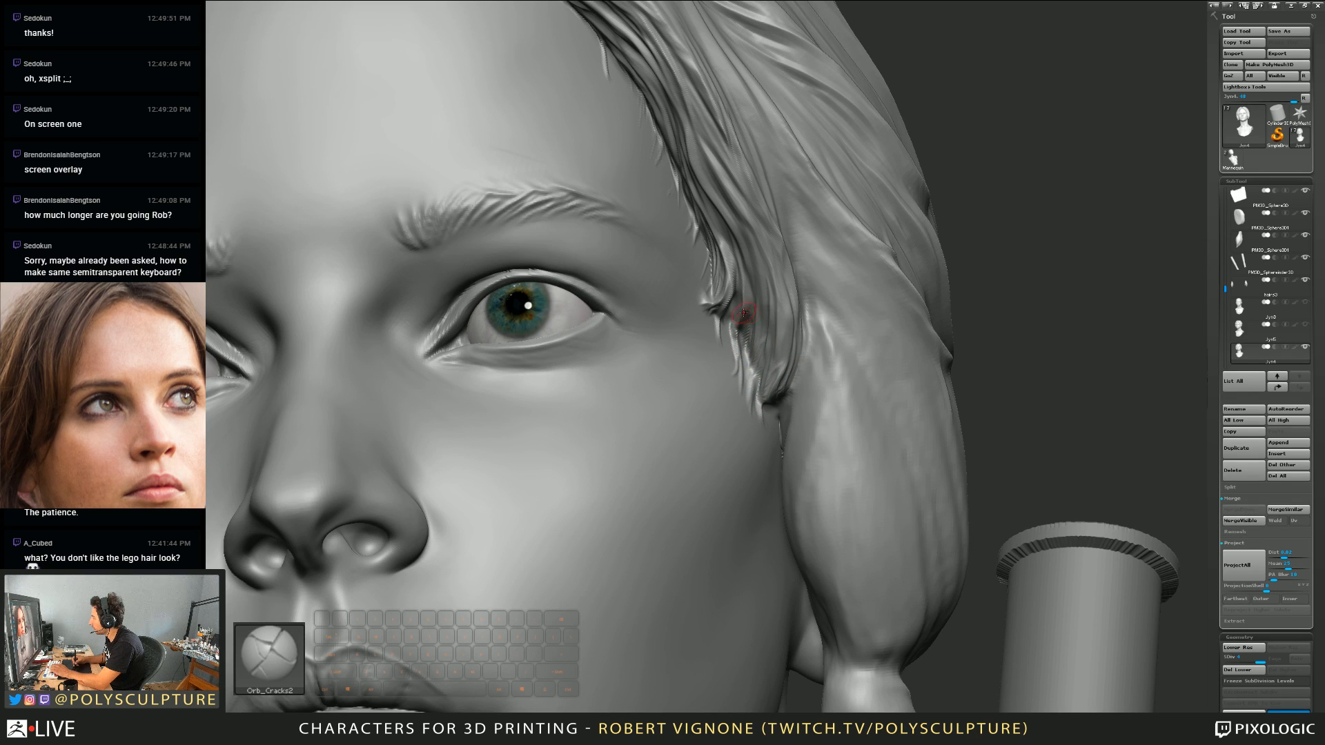
pyautogui.moveTo(736, 300)
pyautogui.keyDown('ctrl'); pyautogui.mouseDown(button='right')
pyautogui.moveTo(770, 383)
pyautogui.moveTo(816, 389)
pyautogui.moveTo(802, 384)
pyautogui.moveTo(799, 319)
pyautogui.moveTo(804, 393)
pyautogui.moveTo(737, 400)
pyautogui.moveTo(743, 360)
pyautogui.mouseUp(button='right'); pyautogui.keyUp('ctrl')
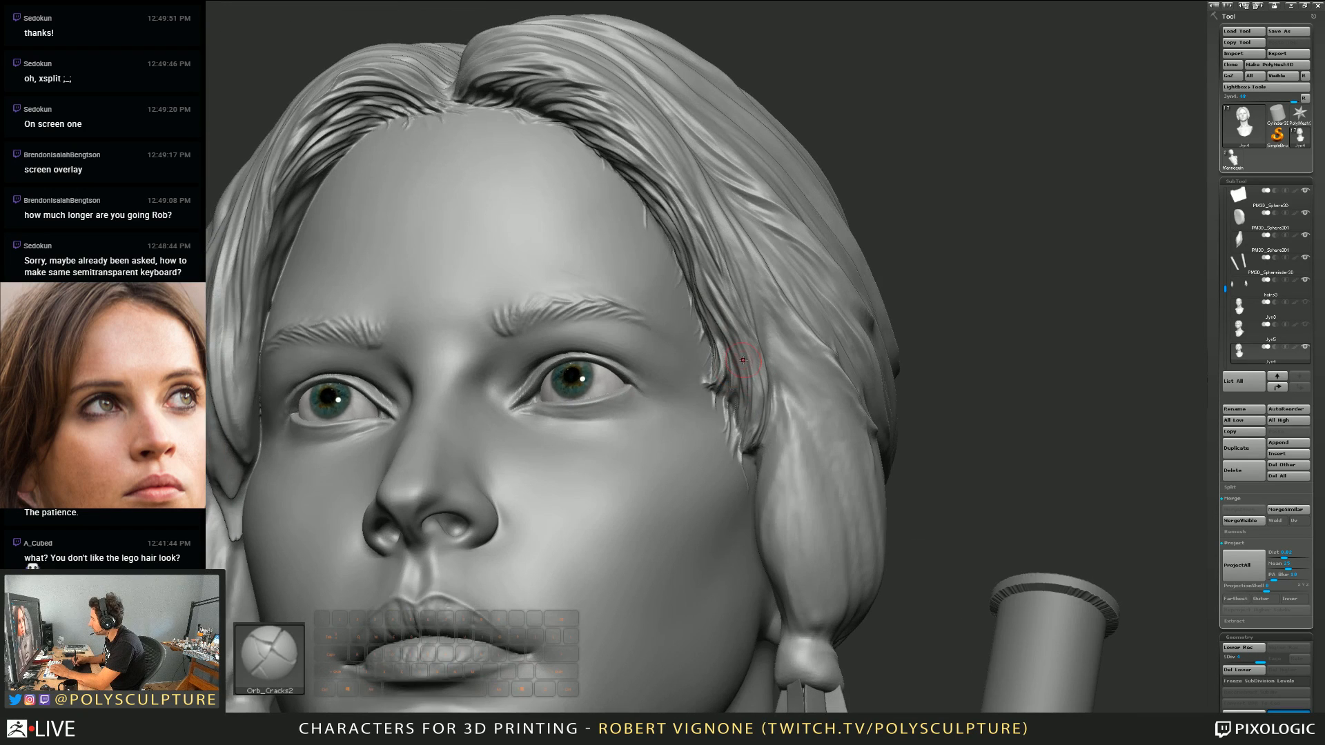
# Step: Thicken the left temple strands with Inflat, and raise a strand along the upper left forehead hairline with Orb_Cracks2
pyautogui.press('4')
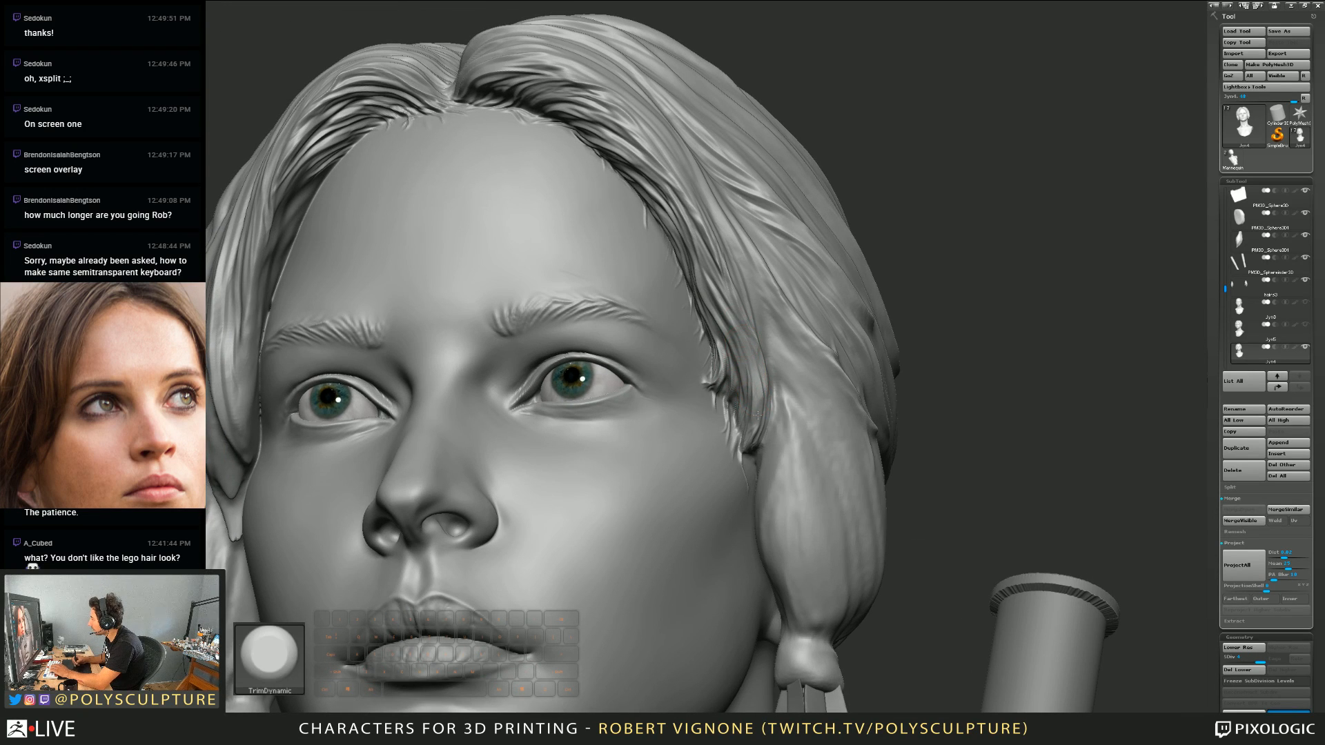
pyautogui.moveTo(753, 433)
pyautogui.mouseDown(button='right')
pyautogui.moveTo(721, 422)
pyautogui.moveTo(752, 406)
pyautogui.mouseUp(button='right')
pyautogui.press('2')
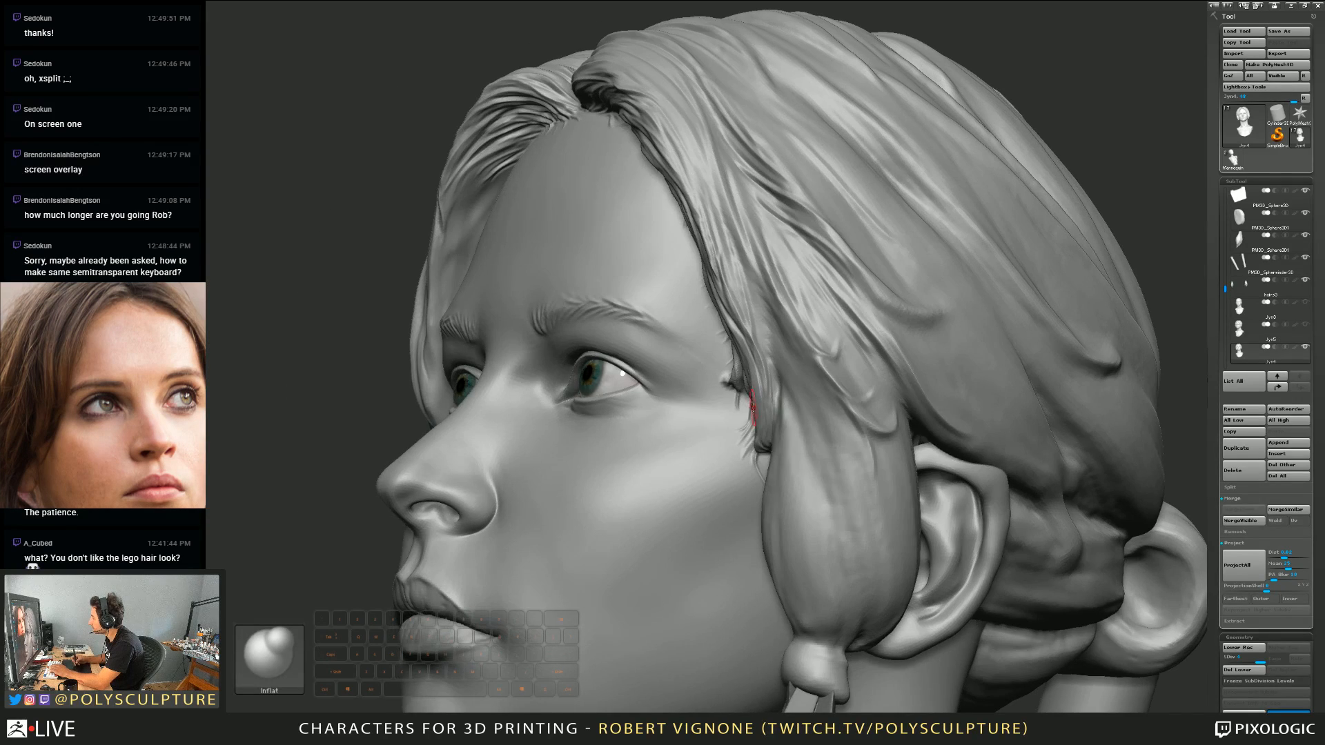
pyautogui.press('3')
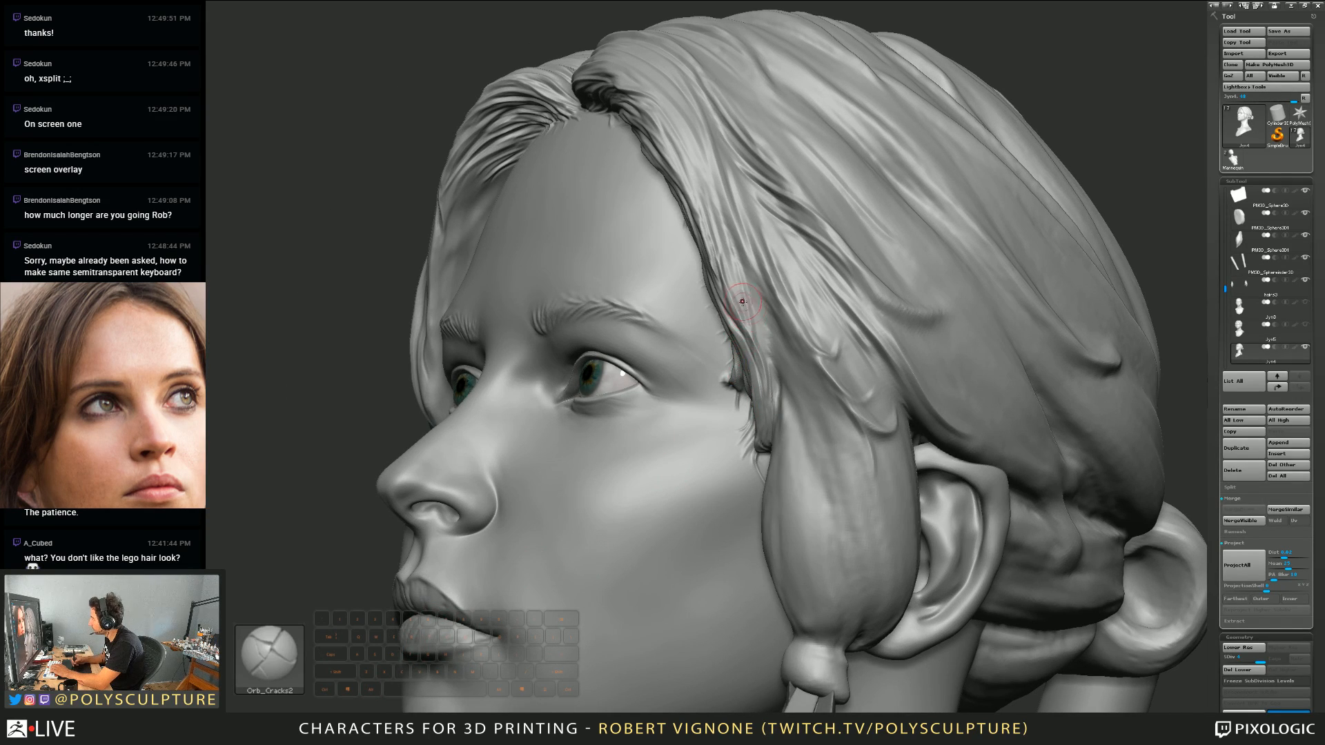
pyautogui.moveTo(742, 301)
pyautogui.mouseDown(button='right')
pyautogui.moveTo(765, 298)
pyautogui.moveTo(731, 290)
pyautogui.moveTo(719, 312)
pyautogui.mouseUp(button='right')
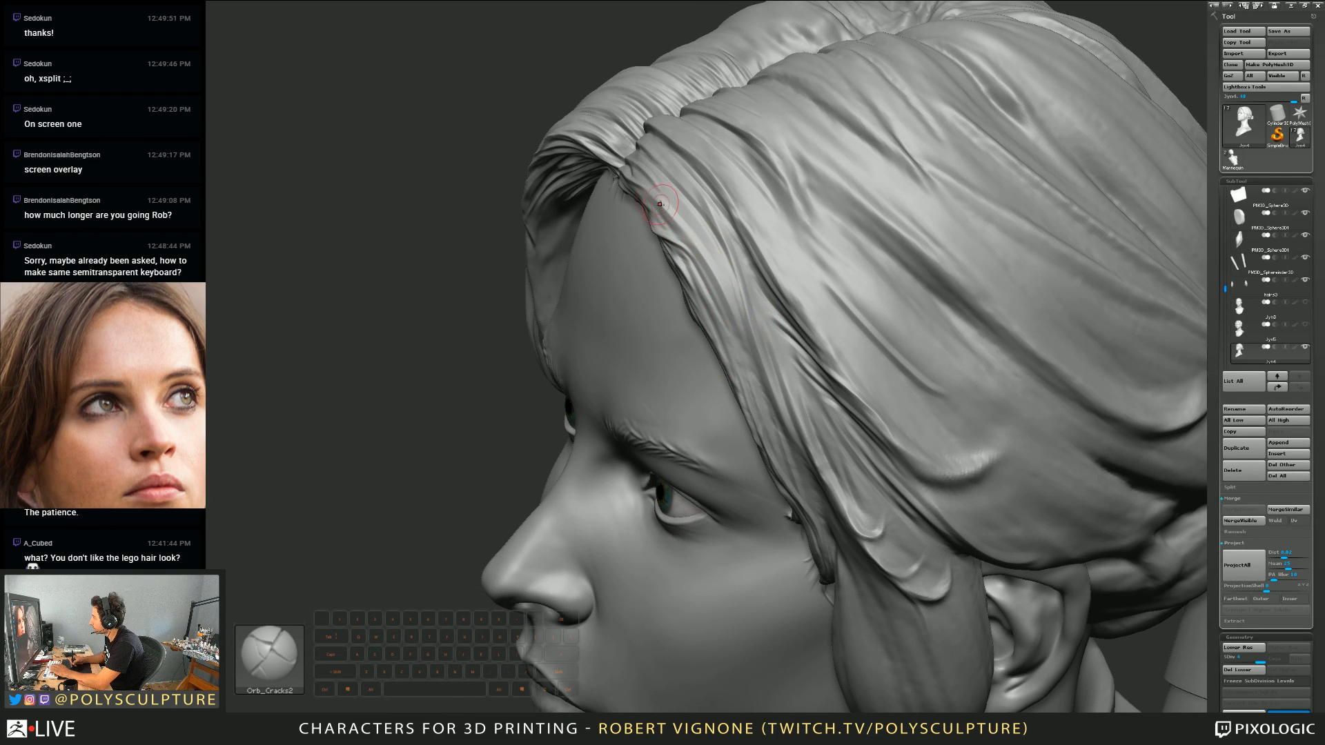
pyautogui.keyDown('alt'); pyautogui.moveTo(642, 177); pyautogui.dragTo(711, 270); pyautogui.keyUp('alt')
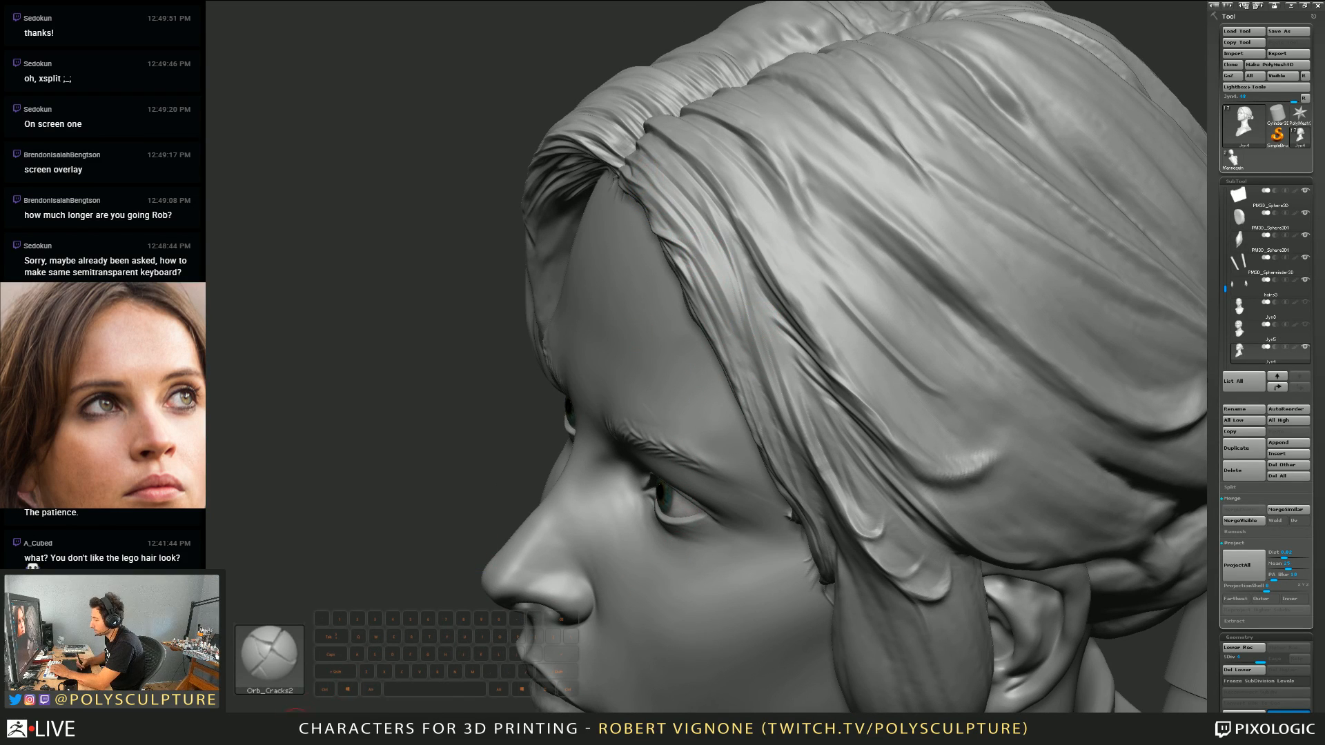
# Step: Build up the upper left front hair with a resized ClayBuildup brush, and raise a strand there with Orb_Cracks2
pyautogui.press('b')
pyautogui.press('c')
pyautogui.press('b')
pyautogui.press('s')
pyautogui.press('s')
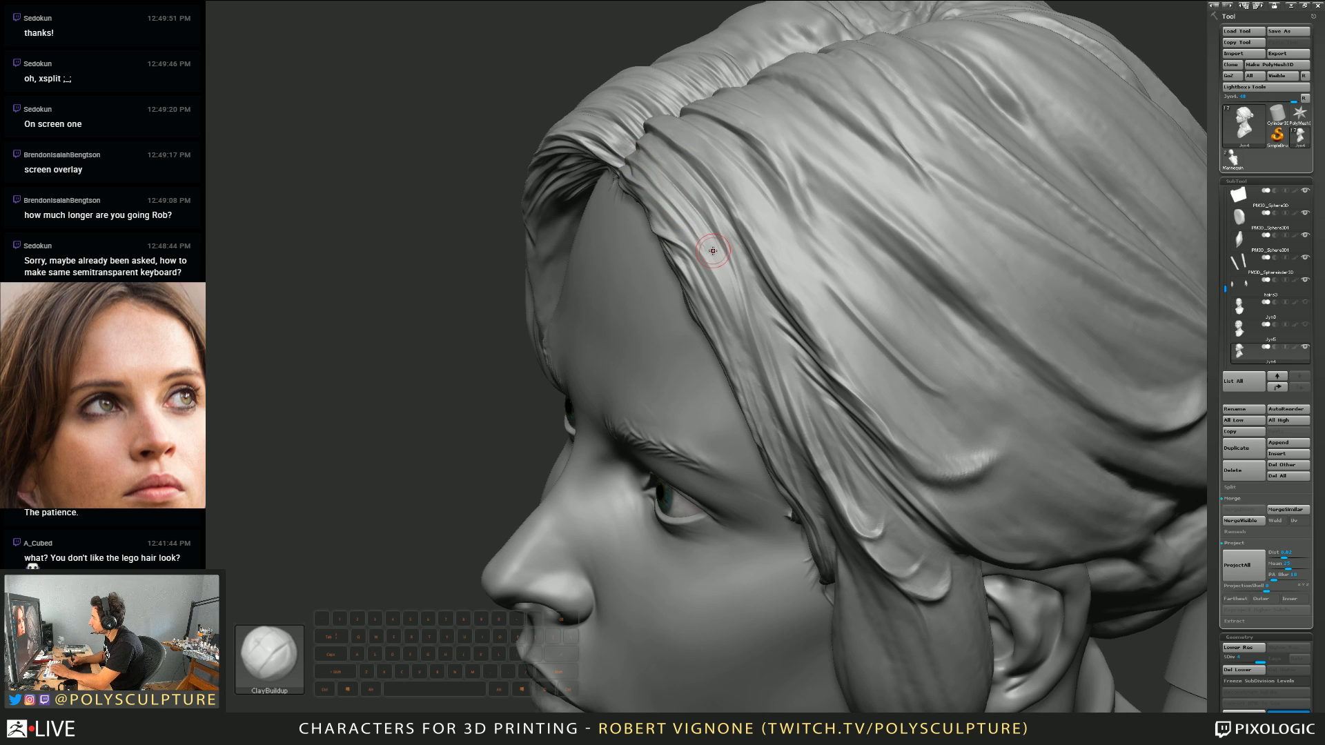
pyautogui.press('s')
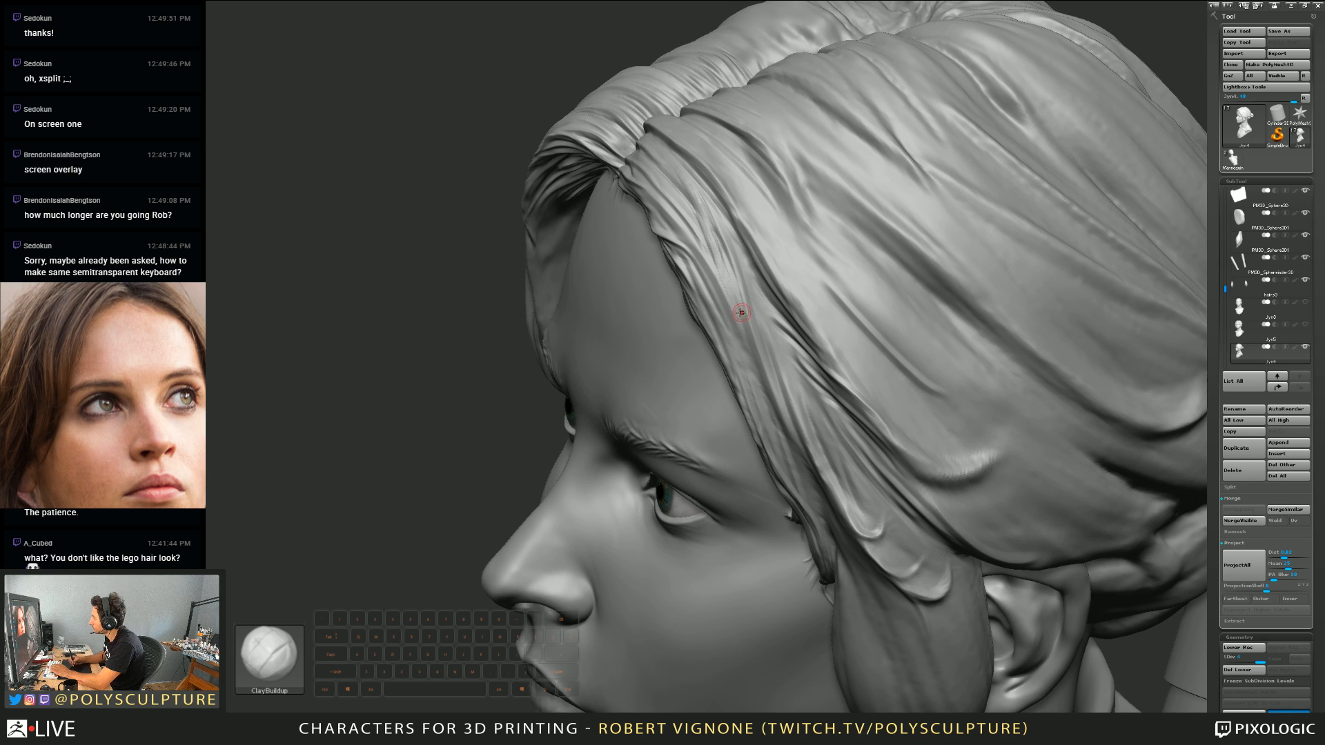
pyautogui.click(321, 717)
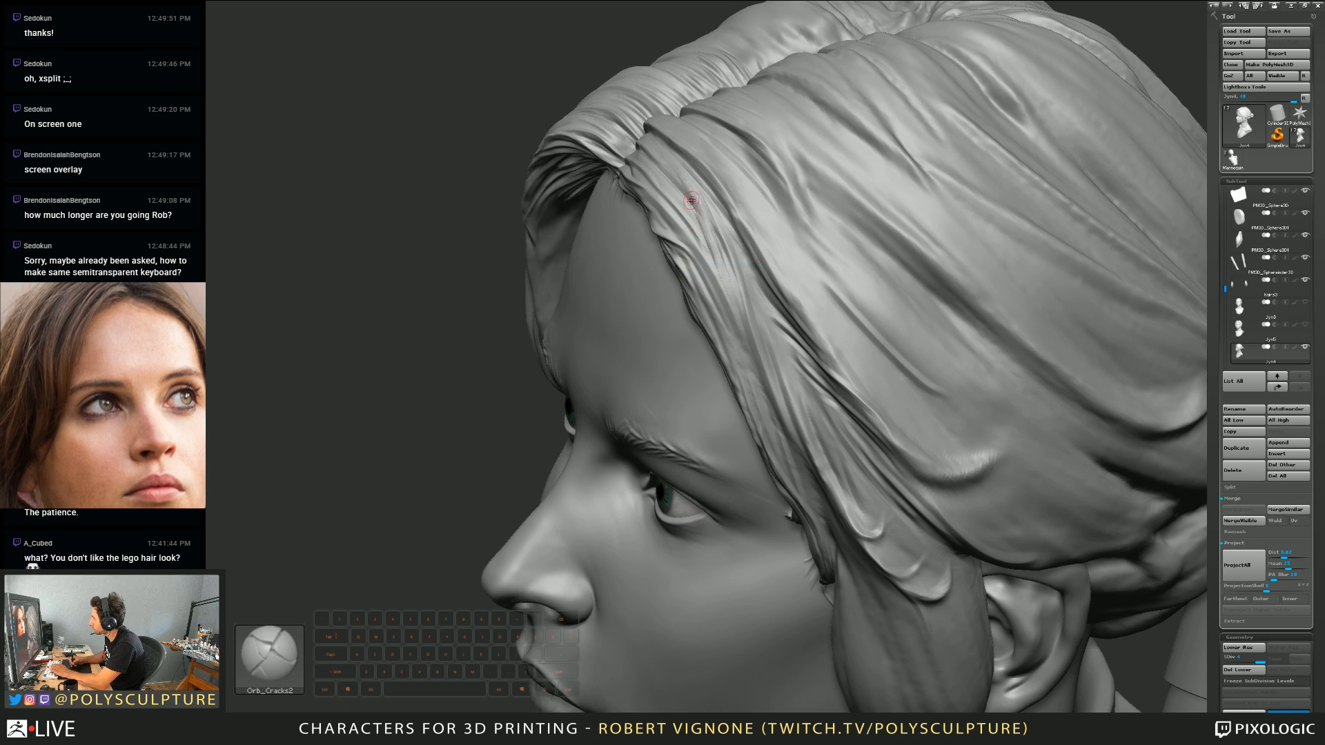
pyautogui.keyDown('alt'); pyautogui.moveTo(684, 181); pyautogui.dragTo(724, 277); pyautogui.keyUp('alt')
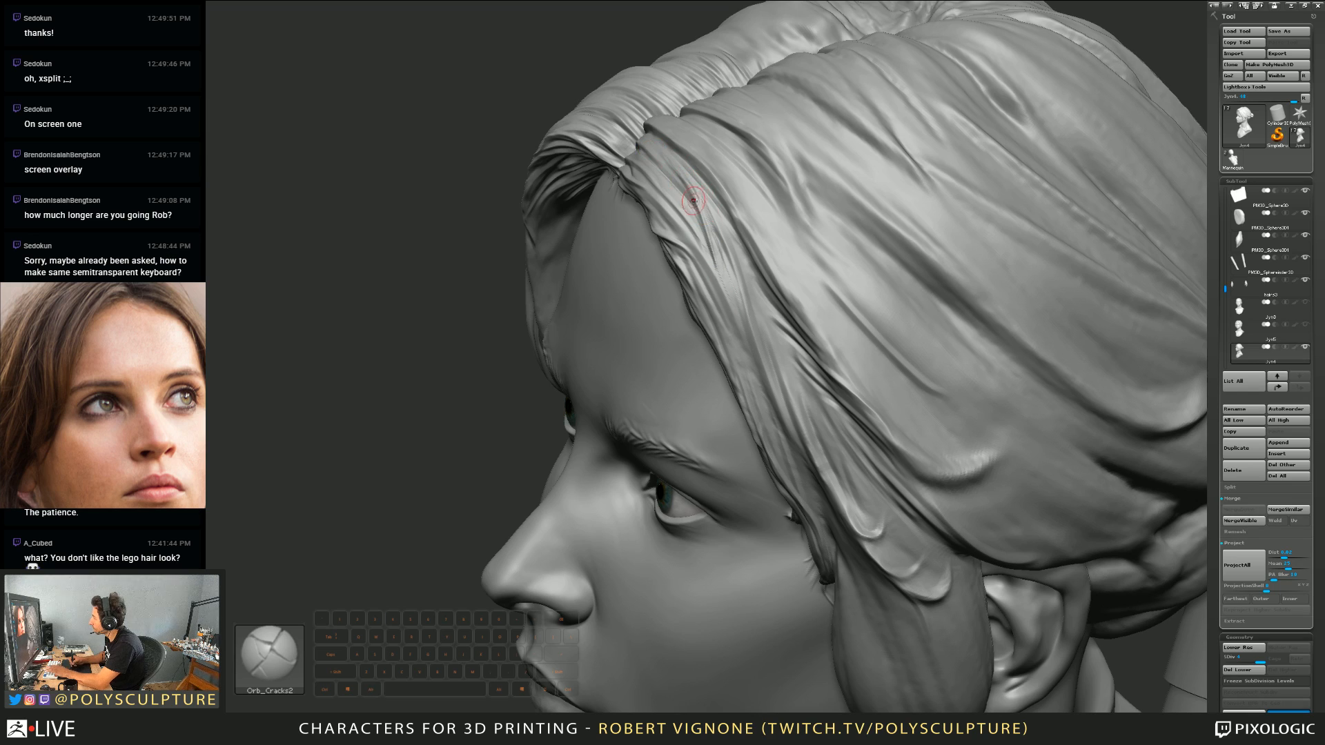
# Step: Flatten the upper left front strands with TrimDynamic, and check the hair and parting from above
pyautogui.press('b')
pyautogui.press('t')
pyautogui.press('d')
pyautogui.moveTo(723, 279)
pyautogui.mouseDown(button='right')
pyautogui.moveTo(804, 308)
pyautogui.moveTo(843, 422)
pyautogui.moveTo(832, 345)
pyautogui.mouseUp(button='right')
pyautogui.moveTo(794, 399); pyautogui.dragTo(775, 324, button='right')
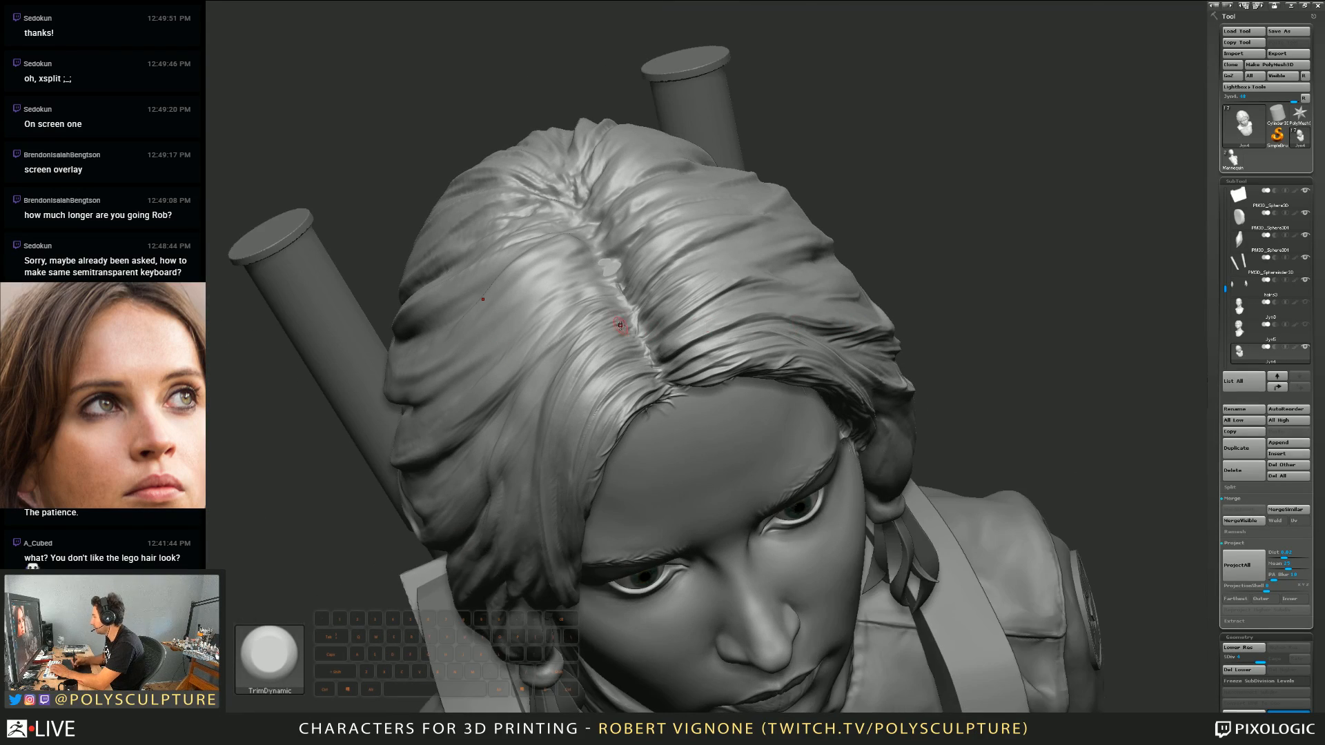
pyautogui.moveTo(607, 309); pyautogui.dragTo(712, 358, button='right')
pyautogui.moveTo(690, 380)
pyautogui.mouseDown(button='right')
pyautogui.moveTo(688, 346)
pyautogui.moveTo(762, 324)
pyautogui.moveTo(772, 343)
pyautogui.moveTo(718, 379)
pyautogui.moveTo(674, 300)
pyautogui.moveTo(663, 426)
pyautogui.moveTo(680, 509)
pyautogui.moveTo(357, 711)
pyautogui.mouseUp(button='right')
# Step: Build up strands in the left front hair above the forehead hairline with a resized ClayBuildup brush
pyautogui.press('2')
pyautogui.moveTo(568, 497)
pyautogui.keyDown('alt'); pyautogui.mouseDown(button='right')
pyautogui.moveTo(656, 297)
pyautogui.moveTo(694, 252)
pyautogui.mouseUp(button='right'); pyautogui.keyUp('alt')
pyautogui.press('s')
pyautogui.press('s')
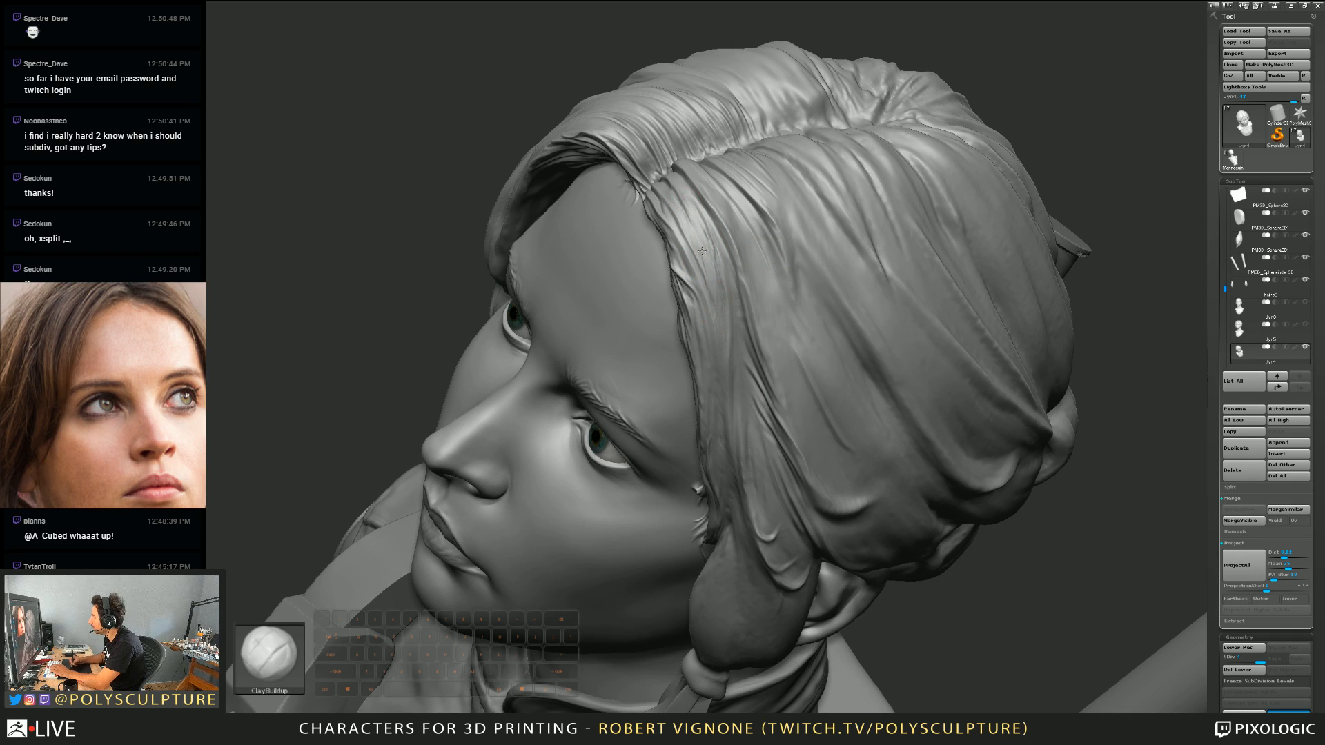
pyautogui.moveTo(717, 327); pyautogui.dragTo(716, 345, button='right')
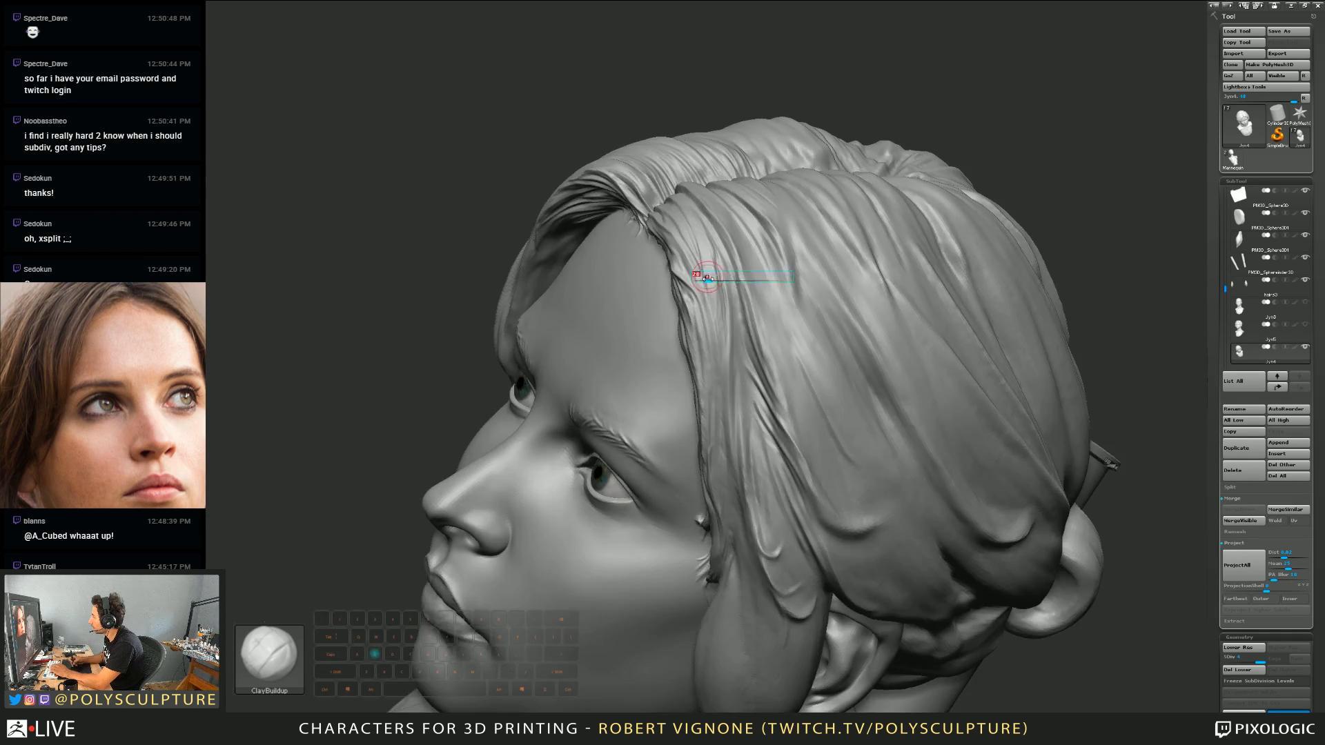
pyautogui.hotkey('ctrl', 's')
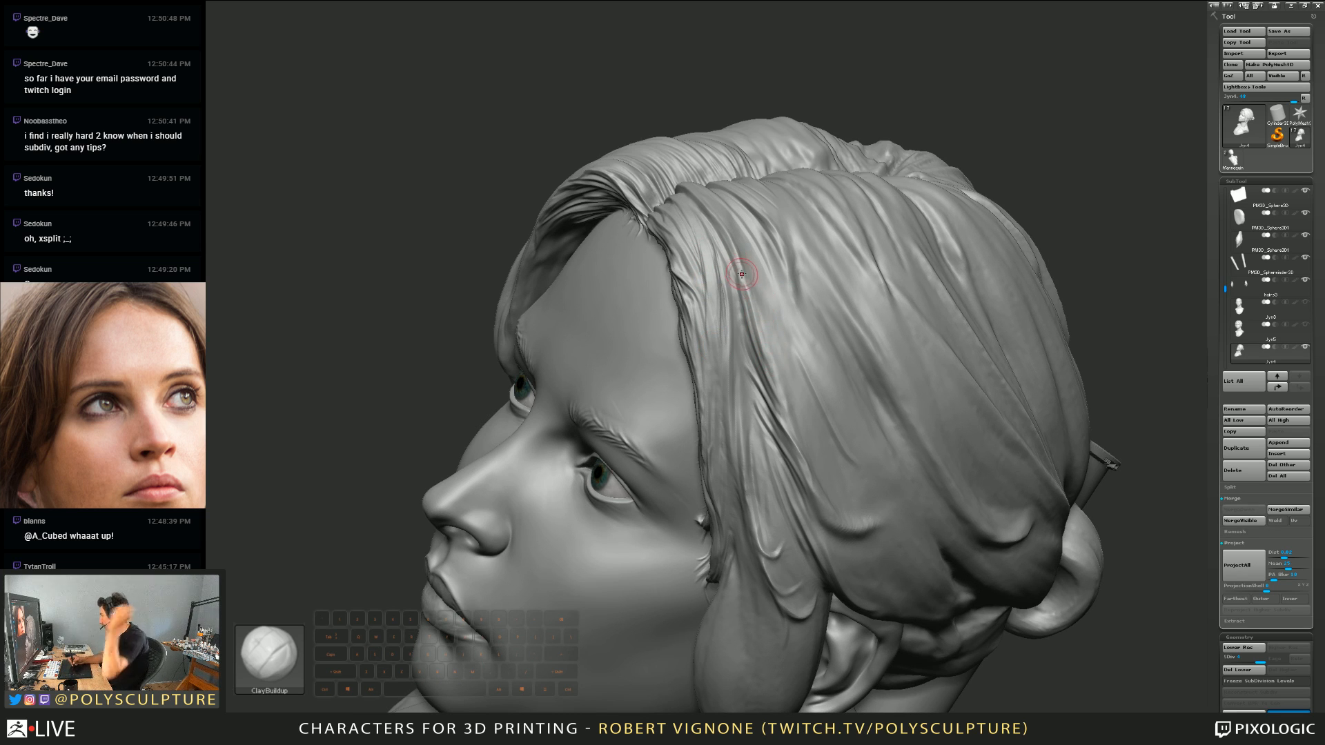
pyautogui.moveTo(722, 261); pyautogui.dragTo(714, 305, button='right')
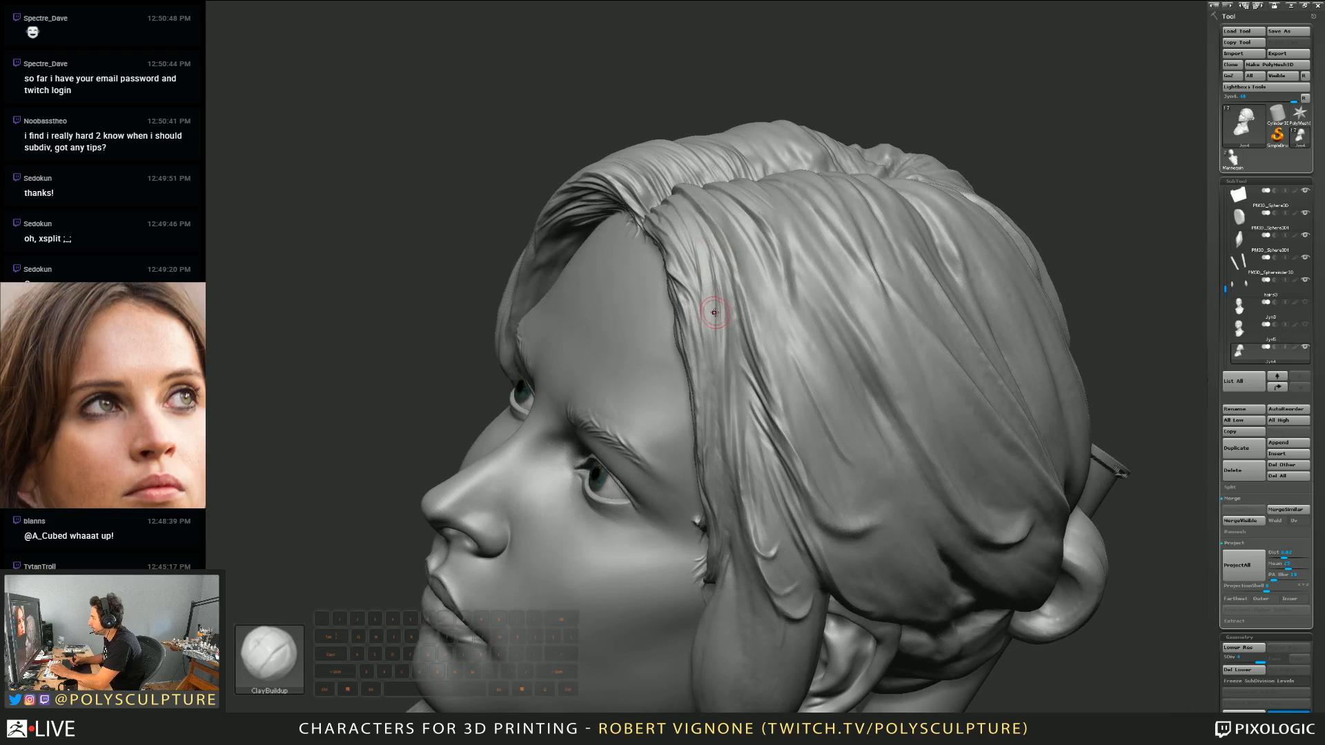
# Step: Carve fine strand grooves into the left front hair with a resized Orb_Cracks2 brush
pyautogui.press('2')
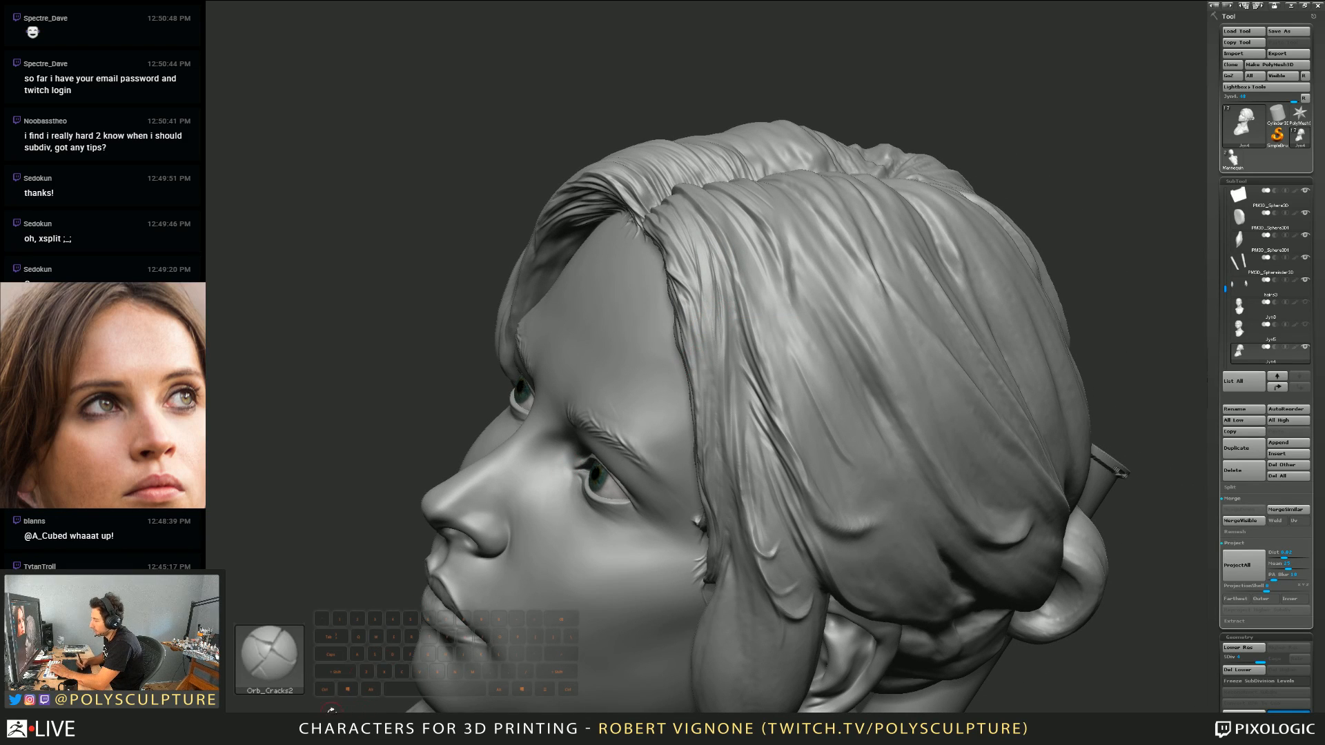
pyautogui.press('s')
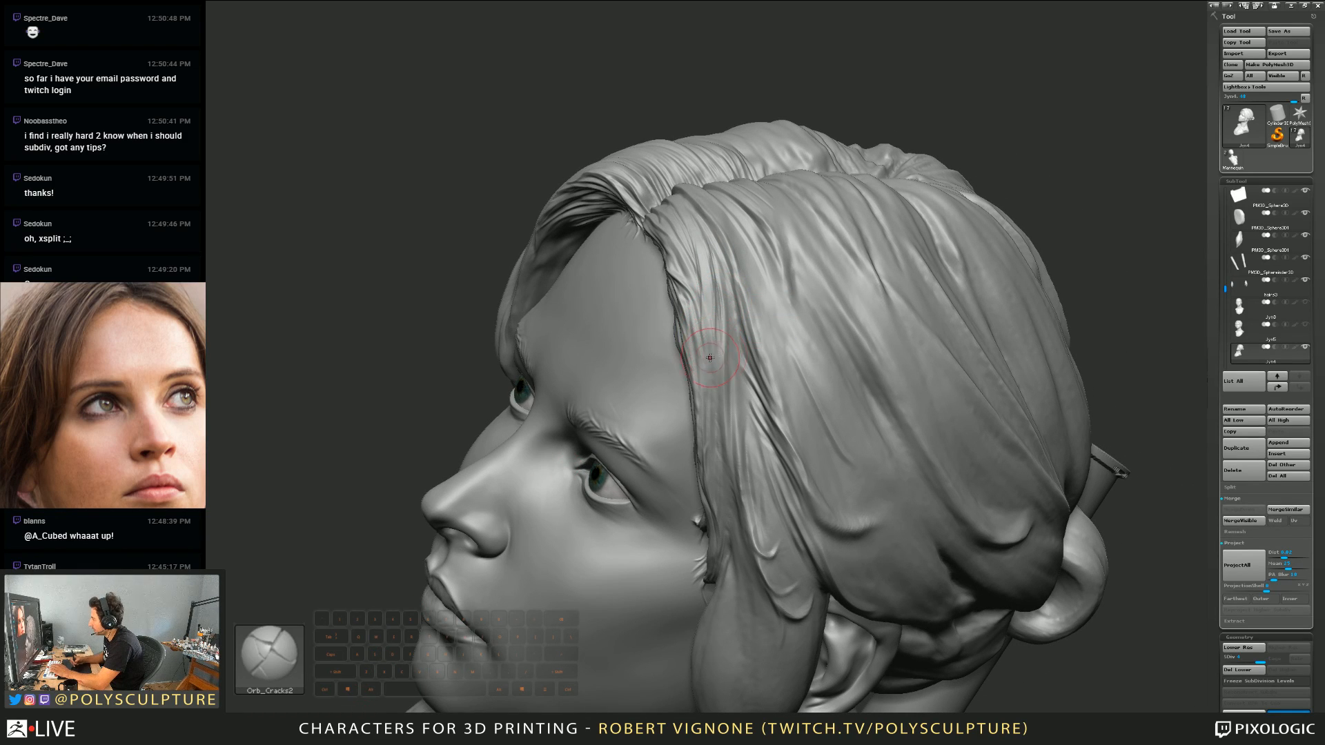
pyautogui.press('s')
pyautogui.moveTo(710, 358); pyautogui.dragTo(705, 345)
pyautogui.keyDown('alt'); pyautogui.moveTo(700, 262); pyautogui.dragTo(796, 430, button='right'); pyautogui.keyUp('alt')
pyautogui.moveTo(793, 479); pyautogui.dragTo(725, 438, button='right')
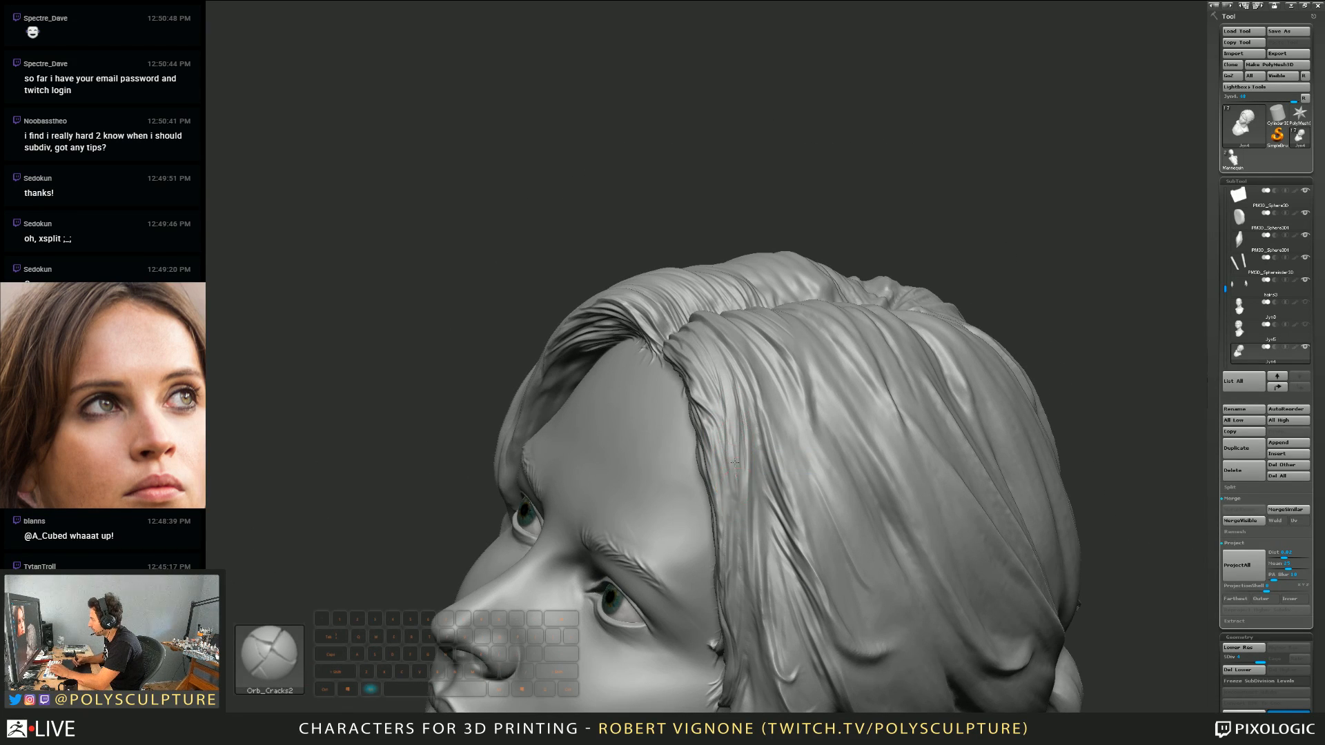
pyautogui.keyDown('alt'); pyautogui.moveTo(733, 374); pyautogui.dragTo(736, 417); pyautogui.keyUp('alt')
pyautogui.moveTo(787, 422); pyautogui.dragTo(732, 405, button='right')
pyautogui.hotkey('ctrl', 'z')
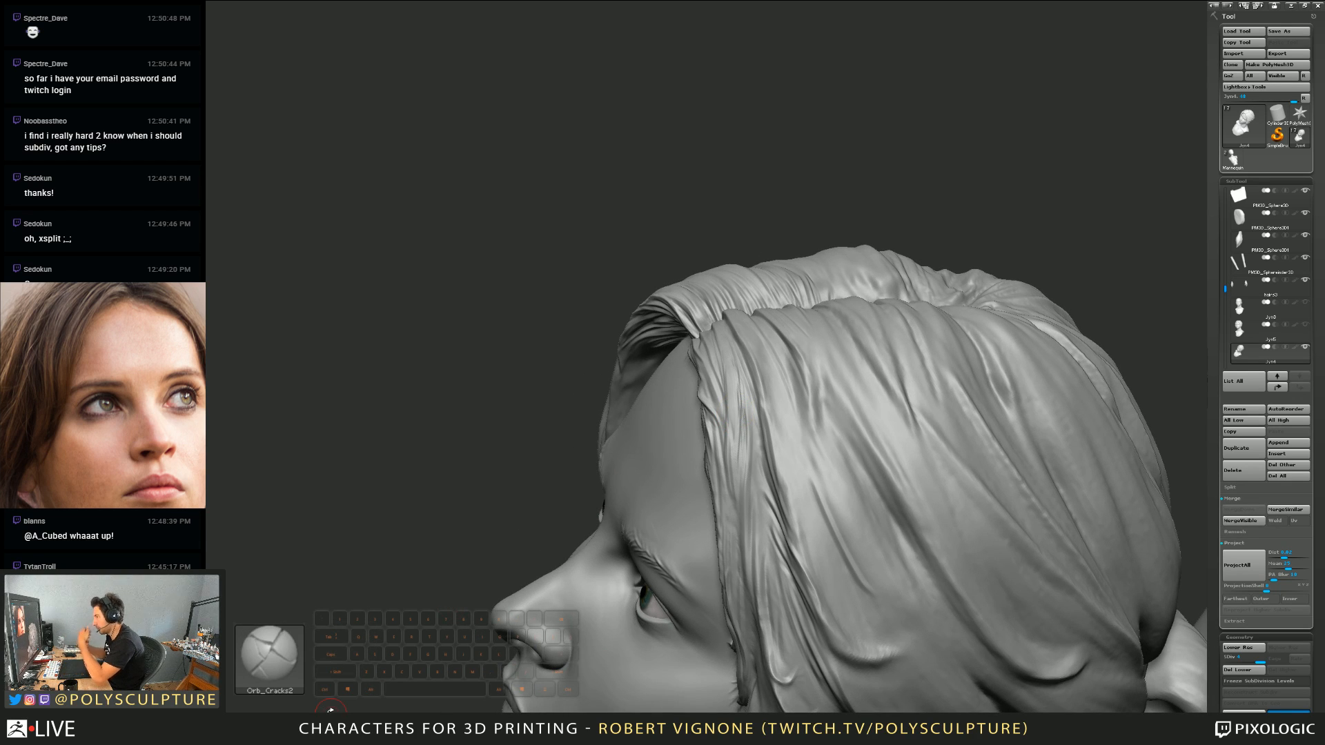
# Step: Carve and raise fine strands from the parting down along the left forehead hairline with Orb_Cracks2, adjusting the brush size
pyautogui.moveTo(682, 386); pyautogui.dragTo(519, 549, button='right')
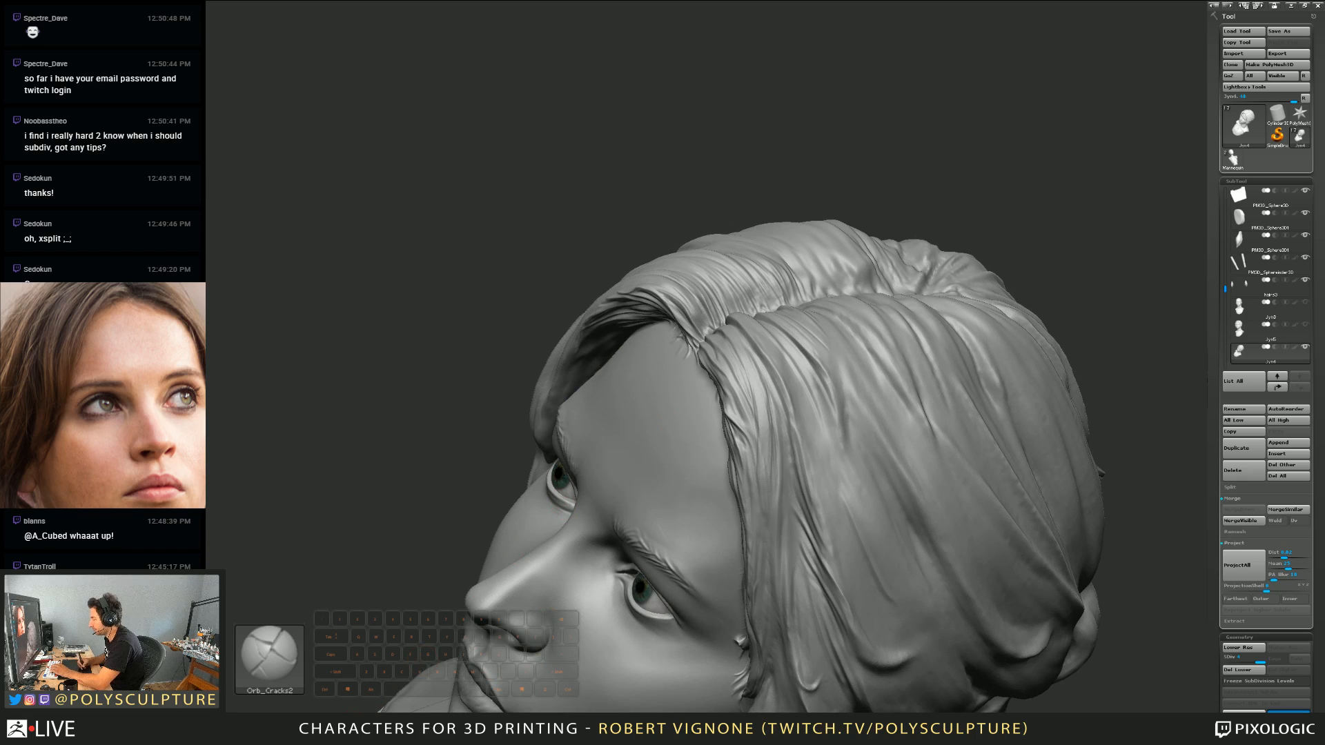
pyautogui.press('s')
pyautogui.press('s')
pyautogui.moveTo(756, 444); pyautogui.dragTo(757, 453)
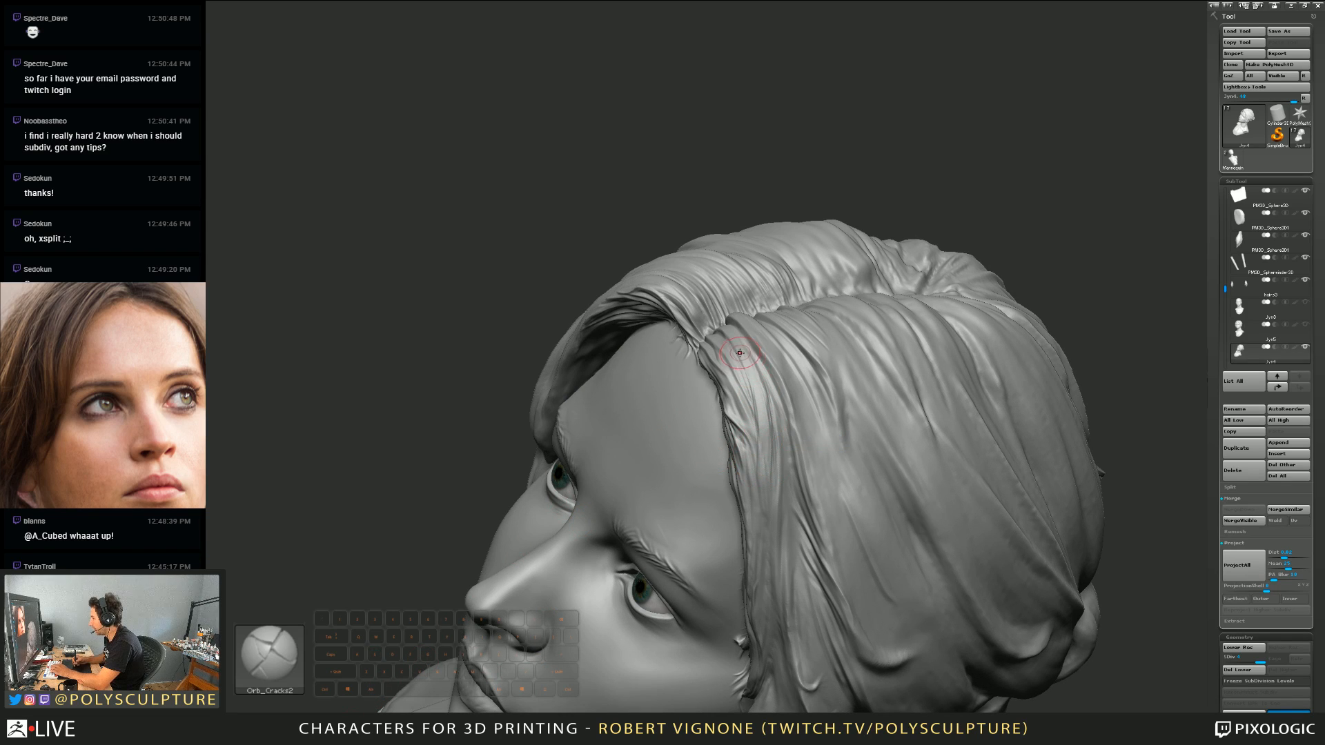
pyautogui.press('s')
pyautogui.moveTo(723, 342)
pyautogui.mouseDown()
pyautogui.moveTo(760, 387)
pyautogui.moveTo(764, 429)
pyautogui.mouseUp()
pyautogui.keyDown('alt'); pyautogui.moveTo(750, 367); pyautogui.dragTo(770, 495); pyautogui.keyUp('alt')
pyautogui.moveTo(770, 495); pyautogui.dragTo(763, 452, button='right')
pyautogui.press('s')
pyautogui.moveTo(758, 451); pyautogui.dragTo(763, 451)
pyautogui.moveTo(763, 414); pyautogui.dragTo(764, 452, button='right')
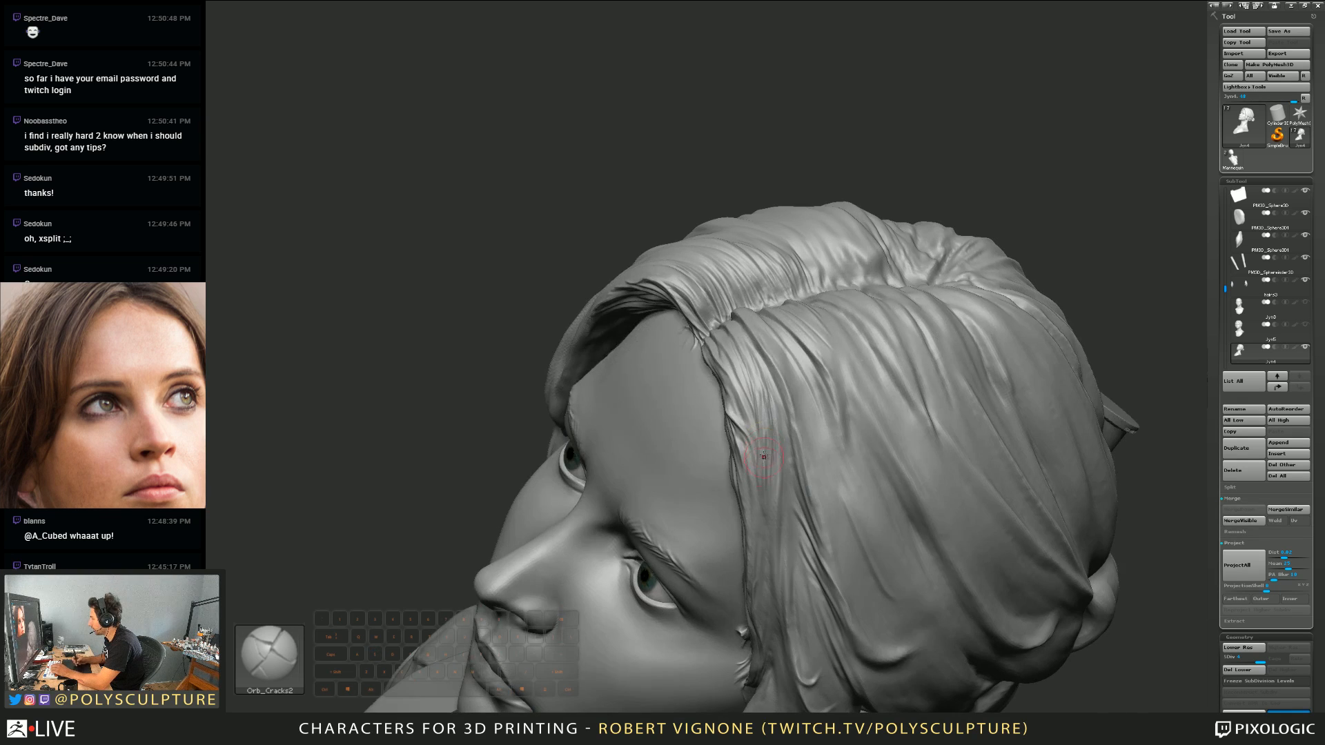
# Step: Polish the strands beside the upper left forehead hairline with a resized hPolish brush
pyautogui.press('b')
pyautogui.press('h')
pyautogui.press('p')
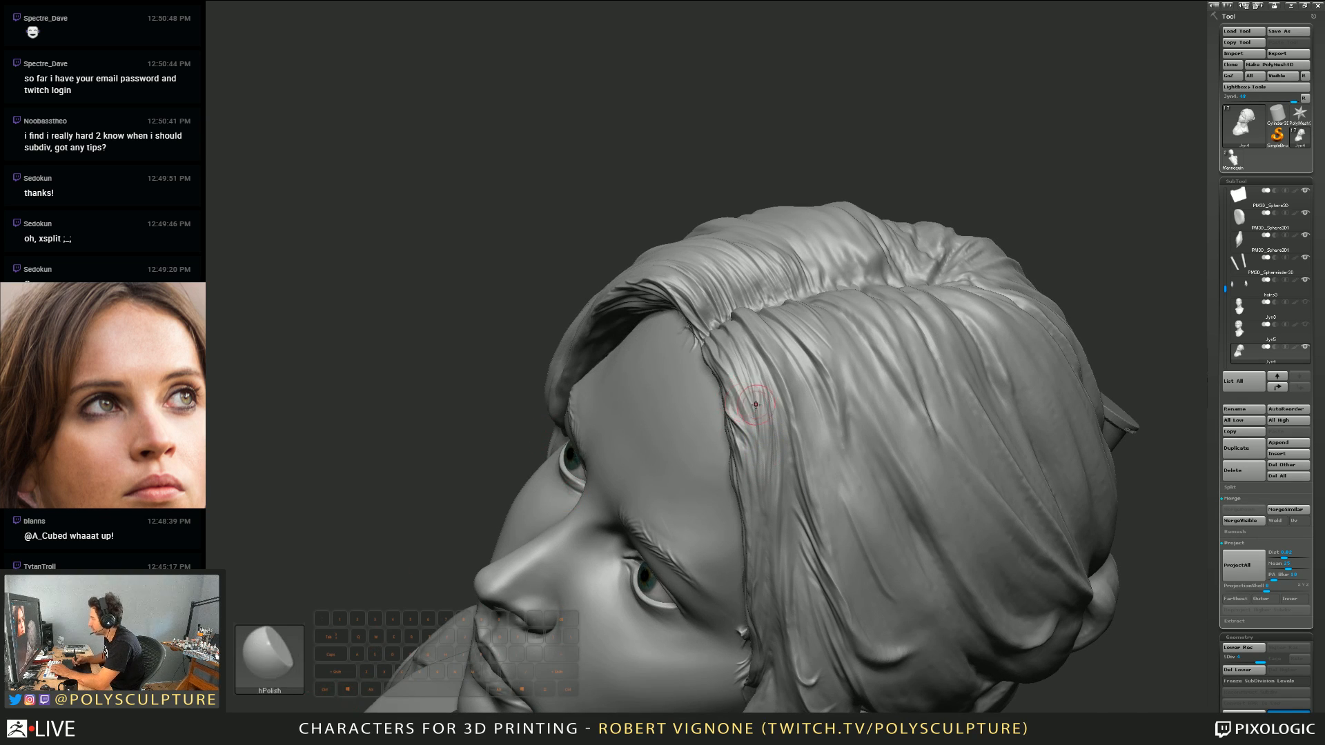
pyautogui.press('s')
pyautogui.moveTo(756, 407); pyautogui.dragTo(764, 408)
pyautogui.moveTo(764, 430); pyautogui.dragTo(773, 405, button='right')
pyautogui.press('s')
pyautogui.moveTo(773, 405); pyautogui.dragTo(770, 404)
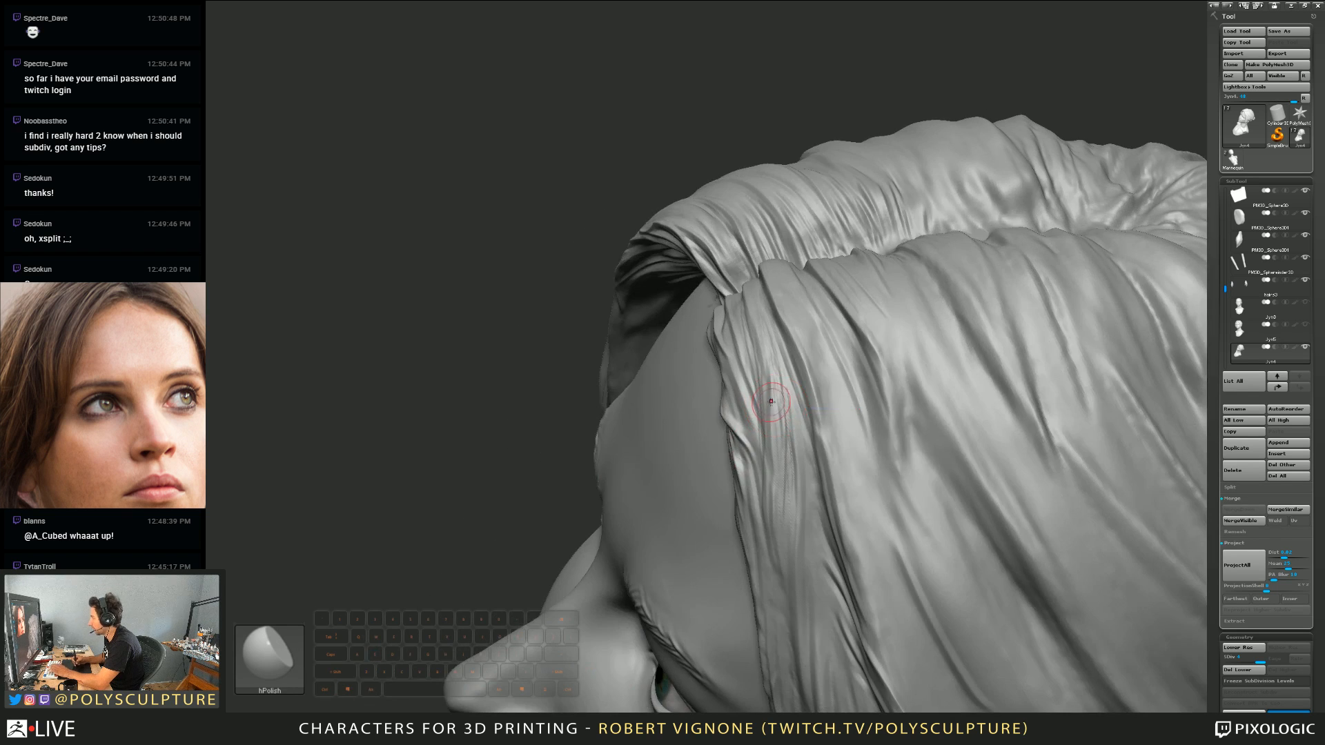
pyautogui.moveTo(770, 403); pyautogui.dragTo(774, 476, button='right')
# Step: Flatten the left front strands below the parting with TrimDynamic
pyautogui.press('b')
pyautogui.press('t')
pyautogui.press('d')
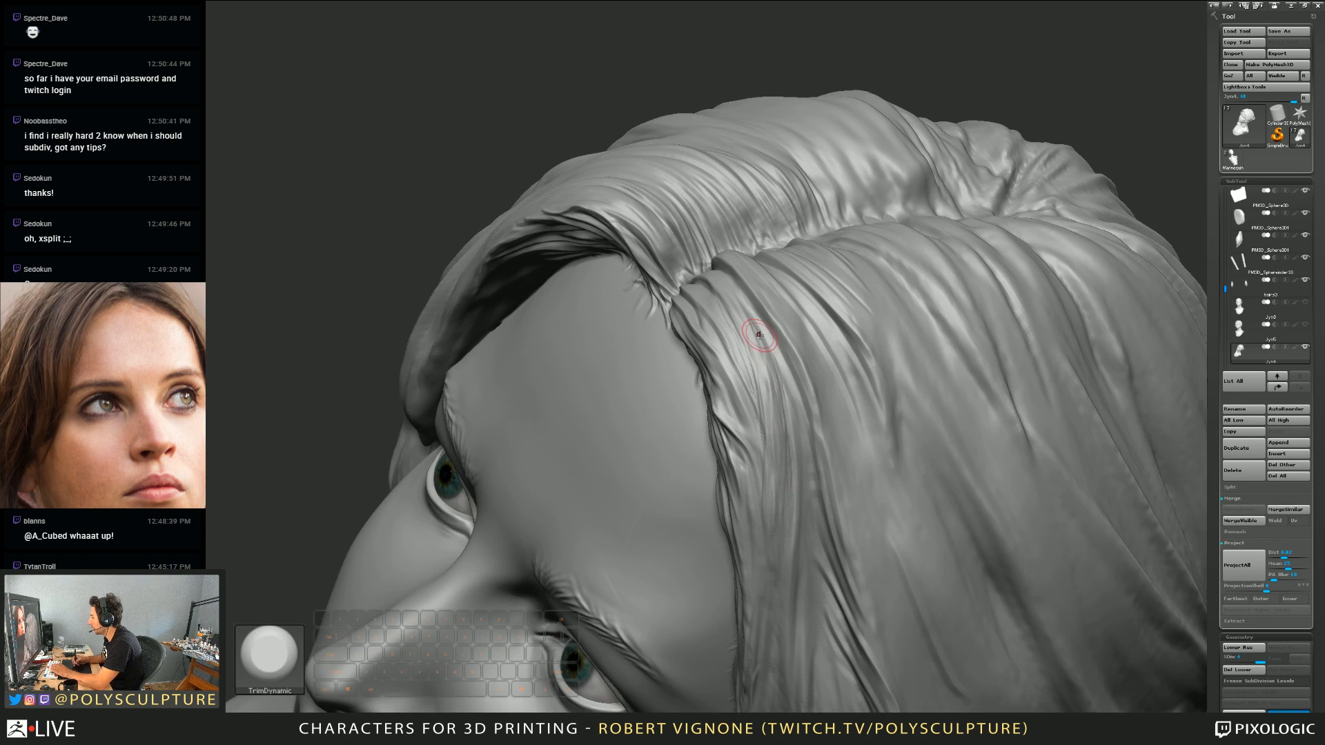
pyautogui.moveTo(759, 335); pyautogui.dragTo(776, 475, button='right')
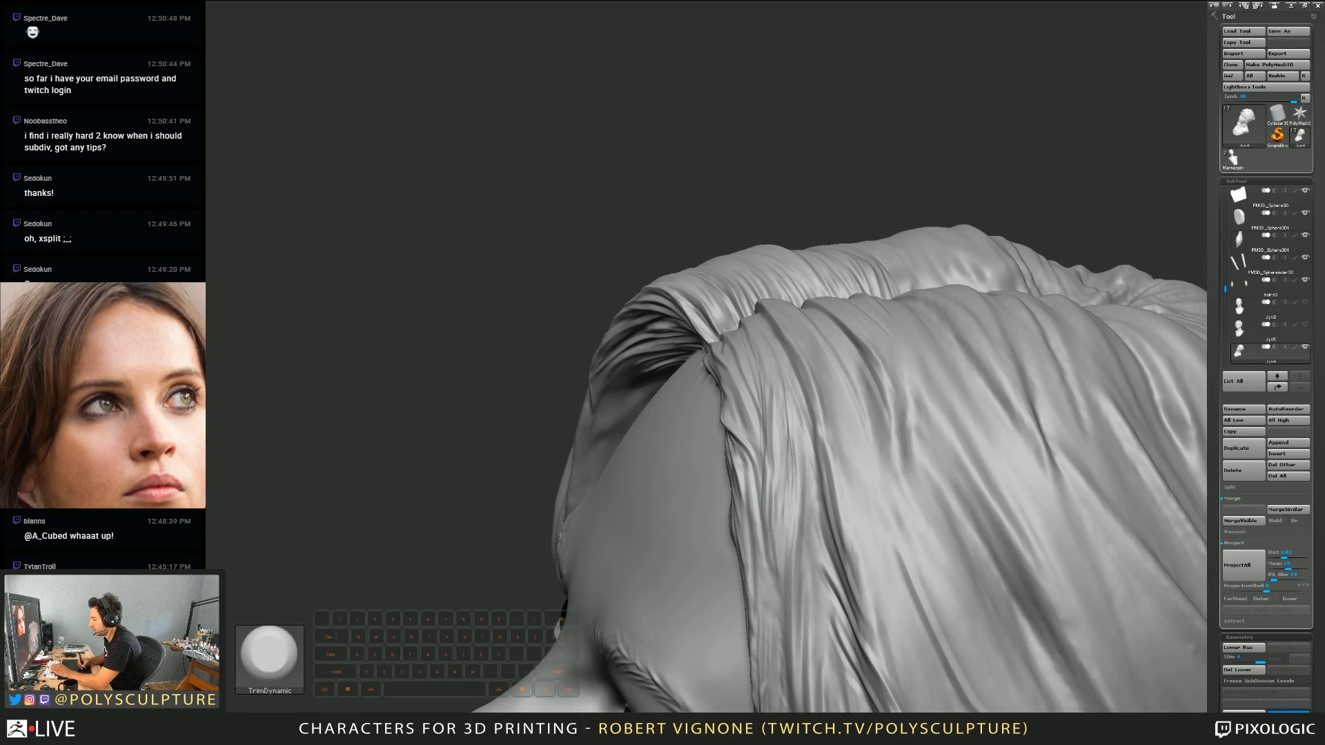
# Step: Carve a long strand from the front of the parting down the left front hair with a resized Orb_Cracks2 brush
pyautogui.press('b')
pyautogui.press('o')
pyautogui.press('c')
pyautogui.press('s')
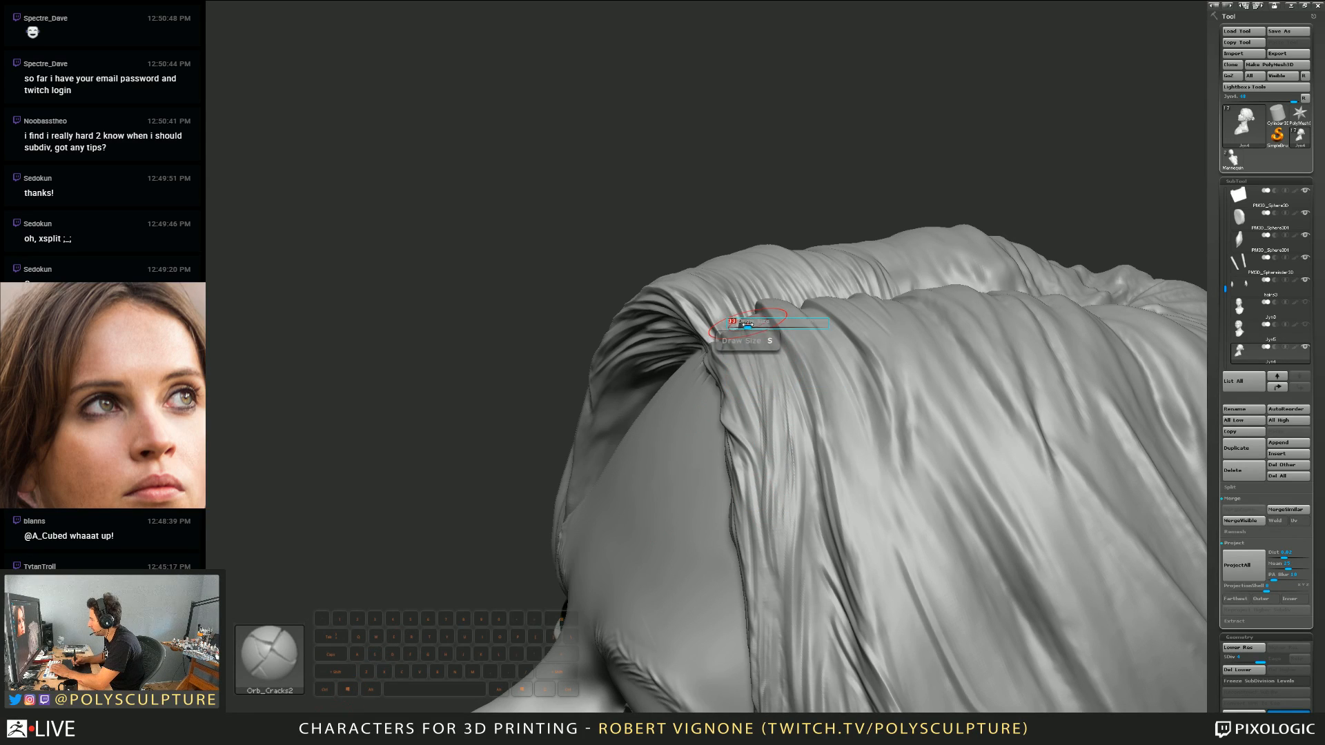
pyautogui.moveTo(747, 324); pyautogui.dragTo(780, 542)
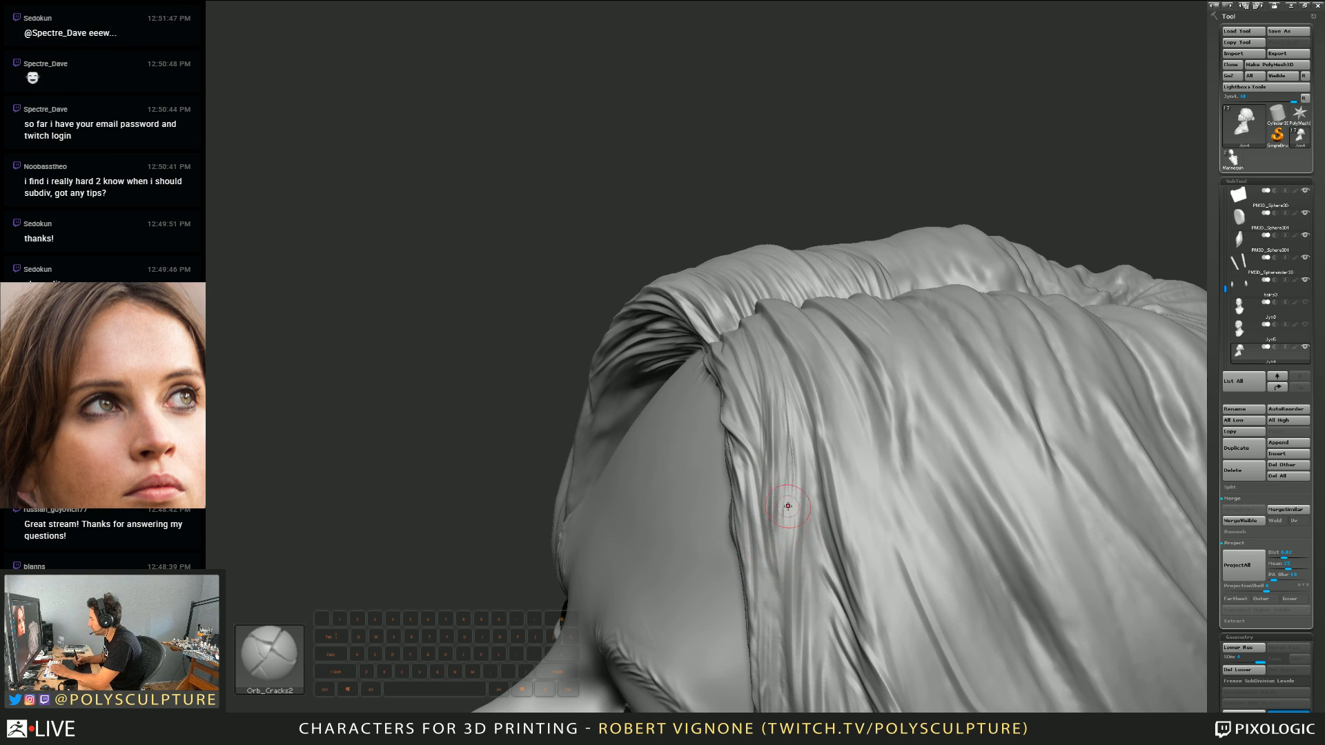
# Step: Build up the strands running down beside the left forehead hairline with ClayBuildup strokes
pyautogui.press('b')
pyautogui.press('c')
pyautogui.press('b')
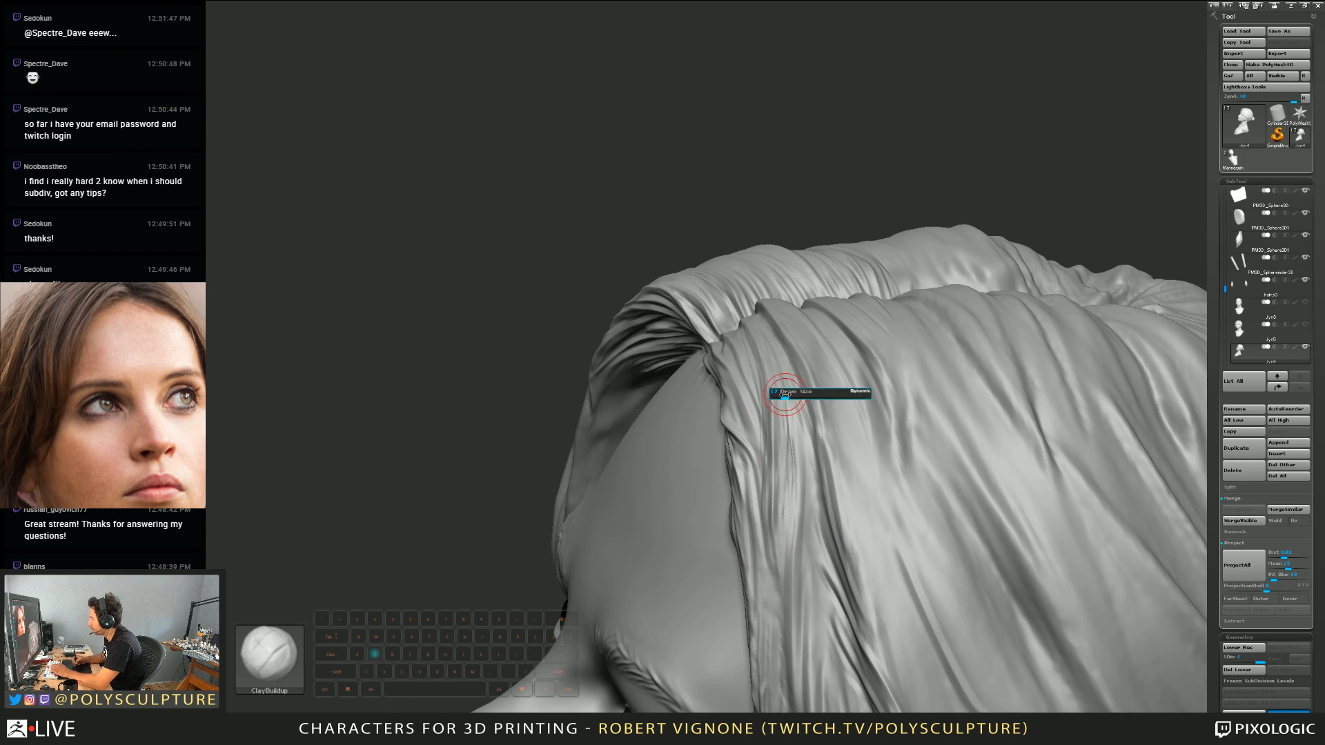
pyautogui.moveTo(777, 489); pyautogui.dragTo(777, 542)
pyautogui.moveTo(782, 416); pyautogui.dragTo(774, 500)
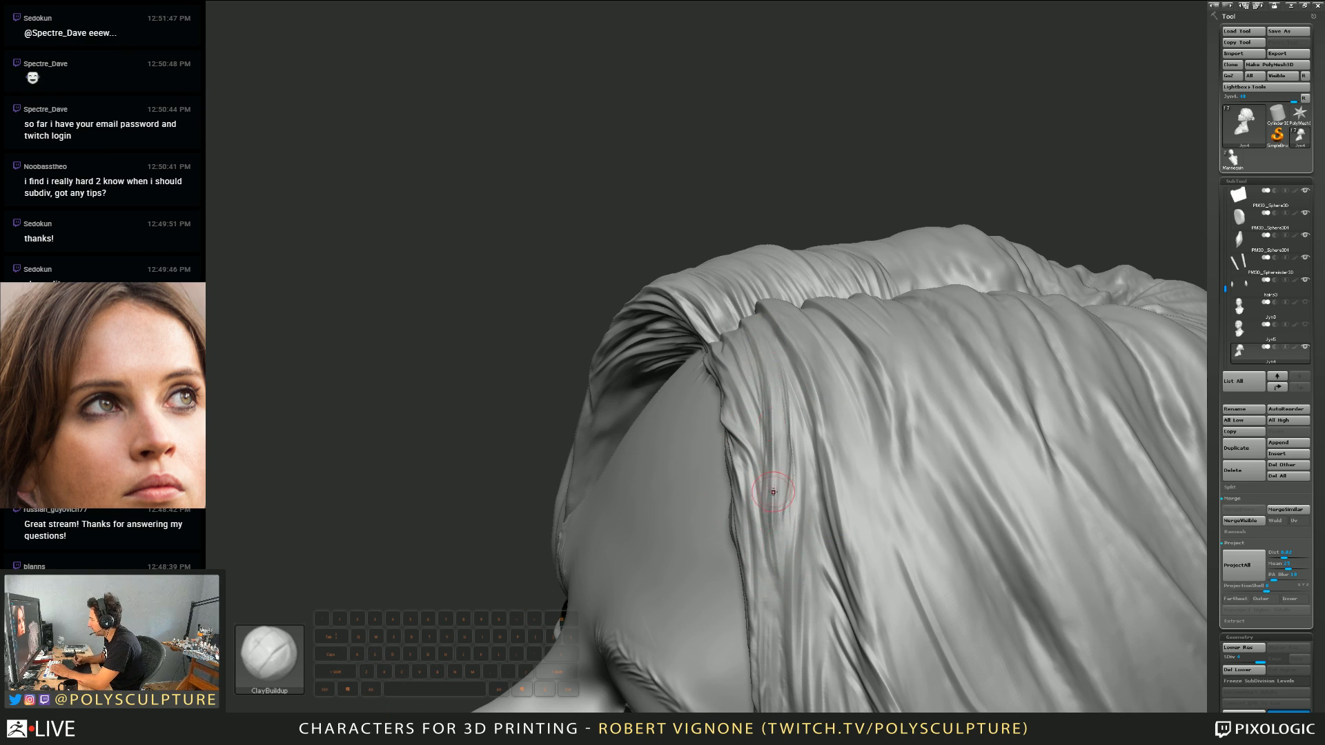
pyautogui.moveTo(776, 490); pyautogui.dragTo(814, 509, button='right')
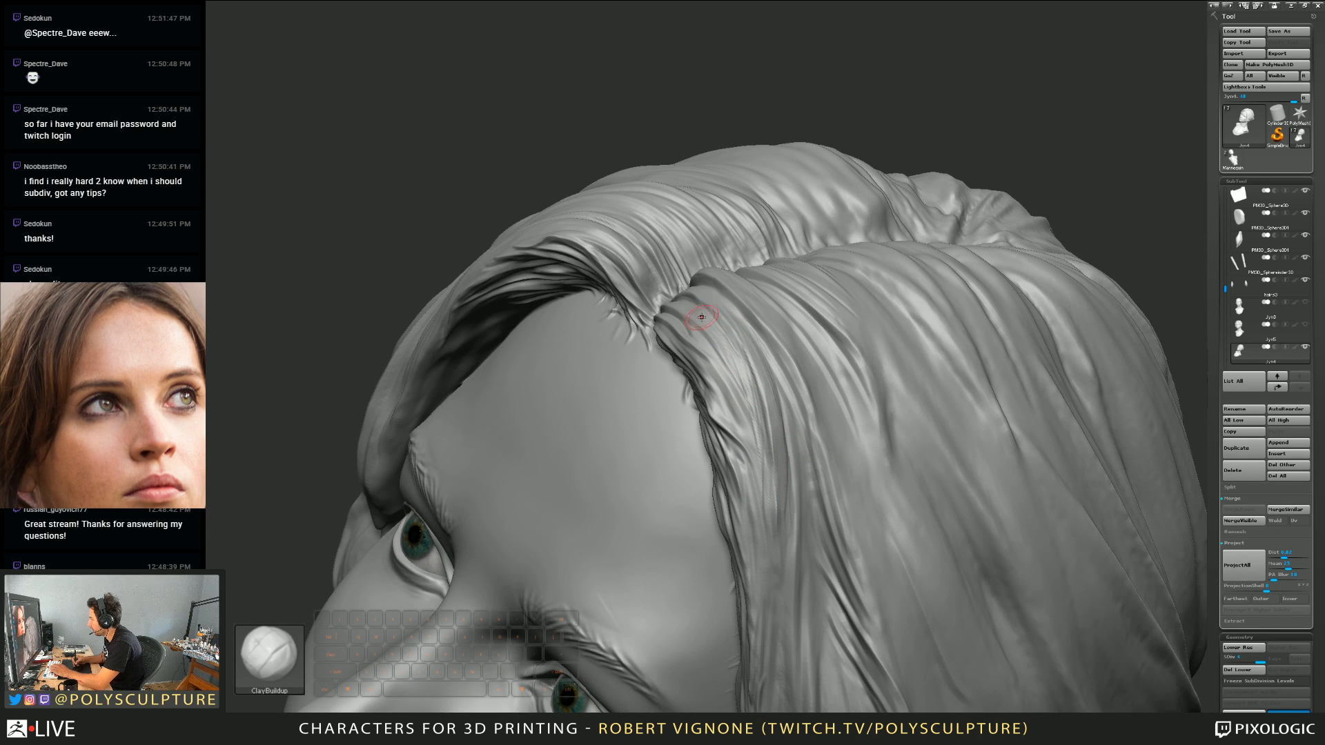
pyautogui.moveTo(755, 448); pyautogui.dragTo(733, 366, button='right')
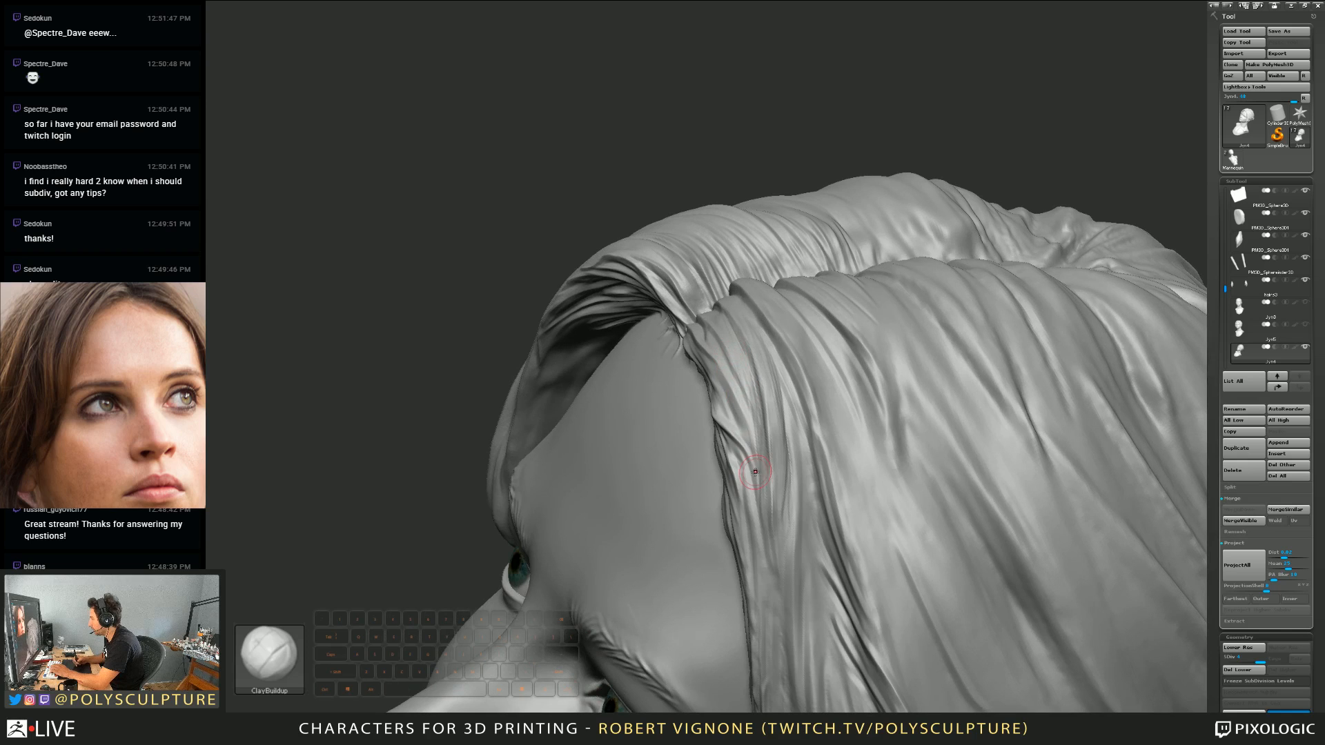
pyautogui.moveTo(753, 400); pyautogui.dragTo(754, 514)
pyautogui.moveTo(754, 483)
pyautogui.mouseDown(button='right')
pyautogui.moveTo(745, 364)
pyautogui.moveTo(725, 398)
pyautogui.mouseUp(button='right')
# Step: Raise a strand in the left front hair above the temple with Orb_Cracks2
pyautogui.press('2')
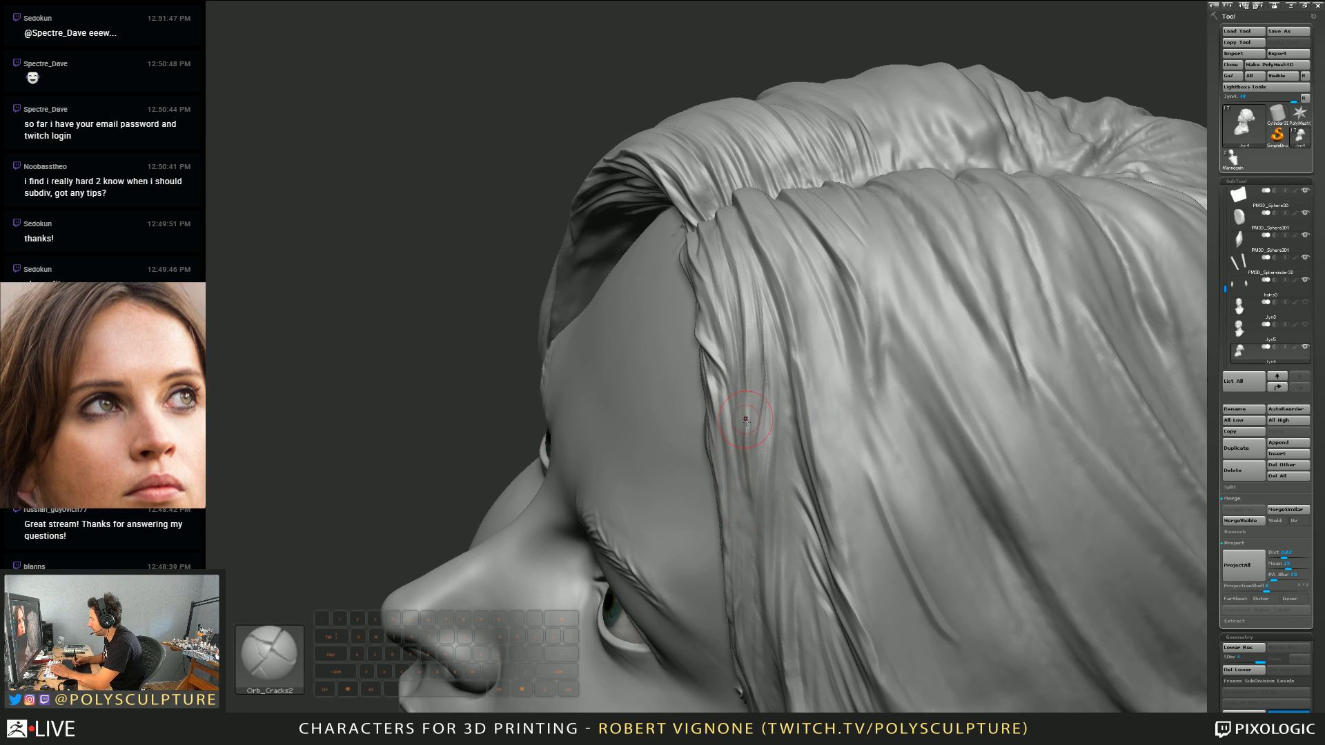
pyautogui.keyDown('alt'); pyautogui.moveTo(745, 352); pyautogui.dragTo(732, 243); pyautogui.keyUp('alt')
pyautogui.moveTo(736, 353)
pyautogui.mouseDown(button='right')
pyautogui.moveTo(856, 366)
pyautogui.moveTo(743, 366)
pyautogui.moveTo(862, 417)
pyautogui.moveTo(750, 464)
pyautogui.moveTo(702, 360)
pyautogui.mouseUp(button='right')
pyautogui.press('s')
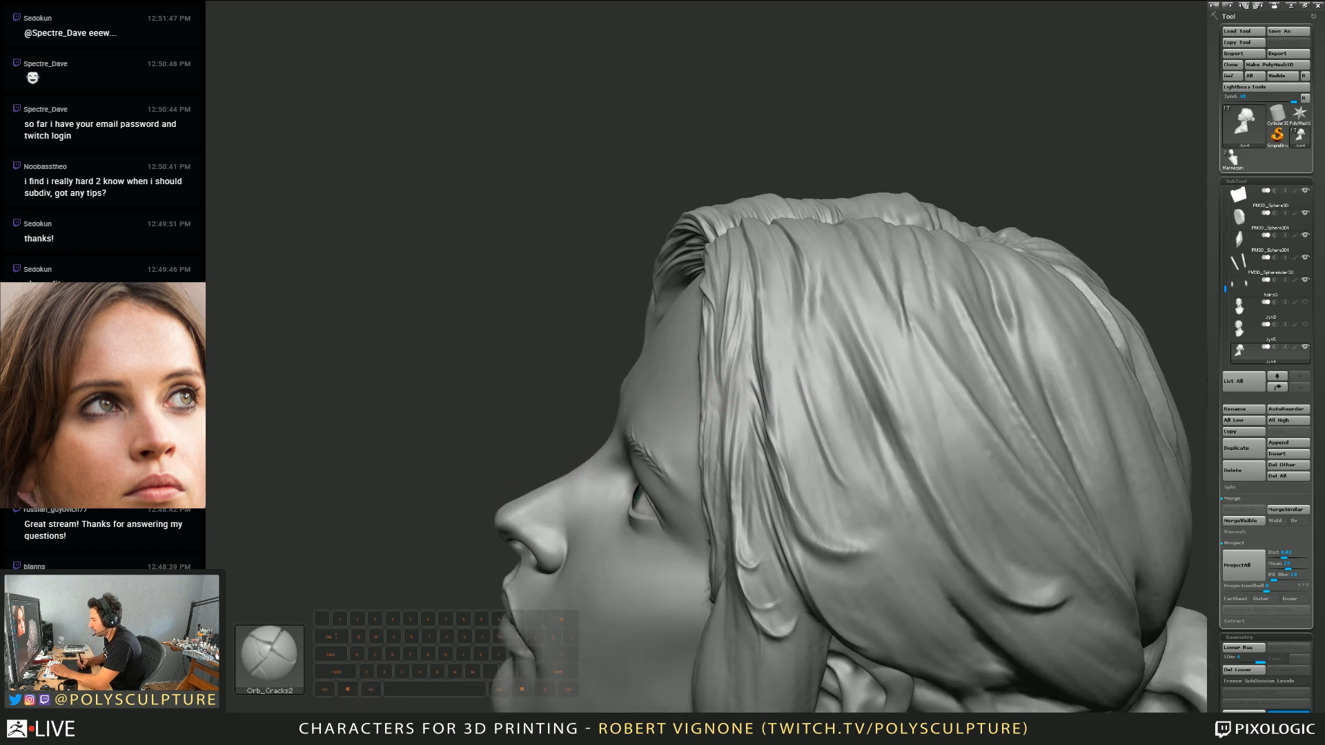
# Step: Add volume to the hair strands over the left temple with a resized ClayBuildup brush
pyautogui.press('2')
pyautogui.press('s')
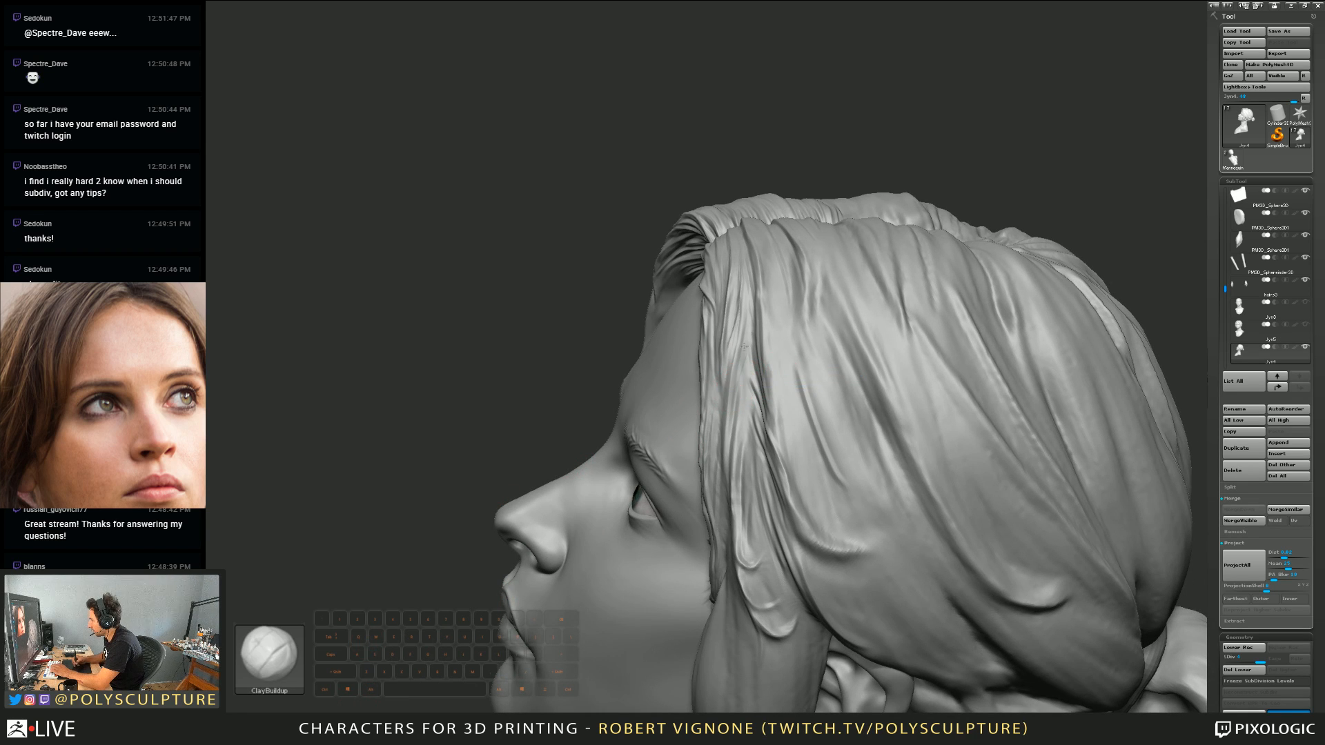
pyautogui.moveTo(738, 399); pyautogui.dragTo(745, 359, button='right')
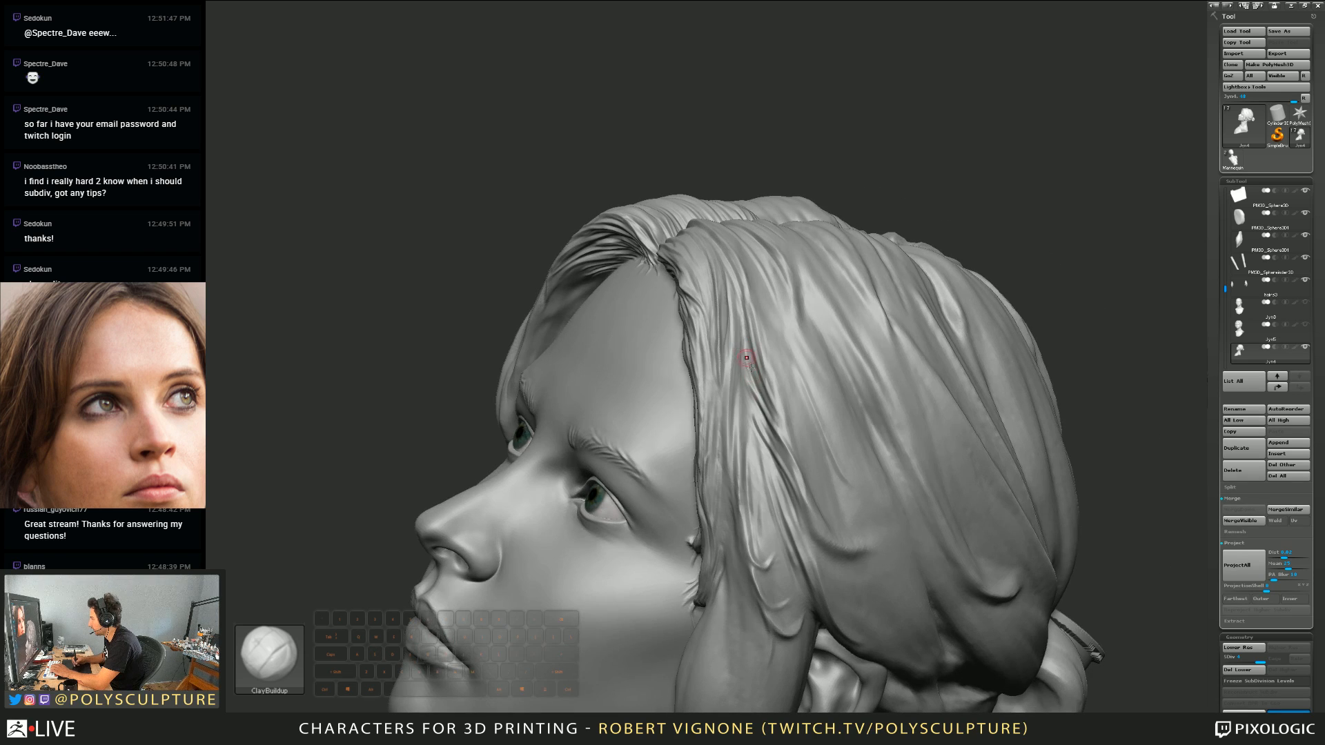
pyautogui.moveTo(772, 409); pyautogui.dragTo(731, 408, button='right')
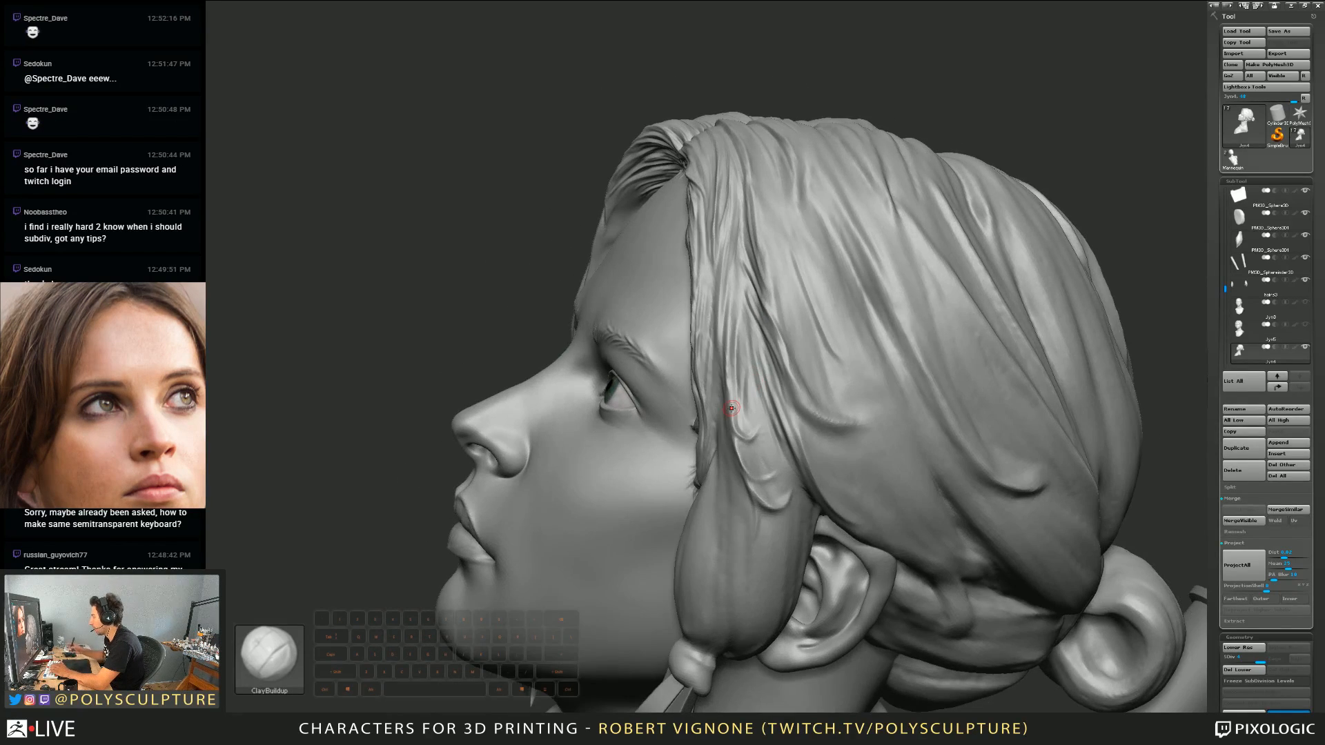
# Step: Carve and raise lengthwise strands on the tied lock in front of the left ear with Orb_Cracks2
pyautogui.moveTo(763, 481); pyautogui.dragTo(739, 349, button='right')
pyautogui.click(338, 725)
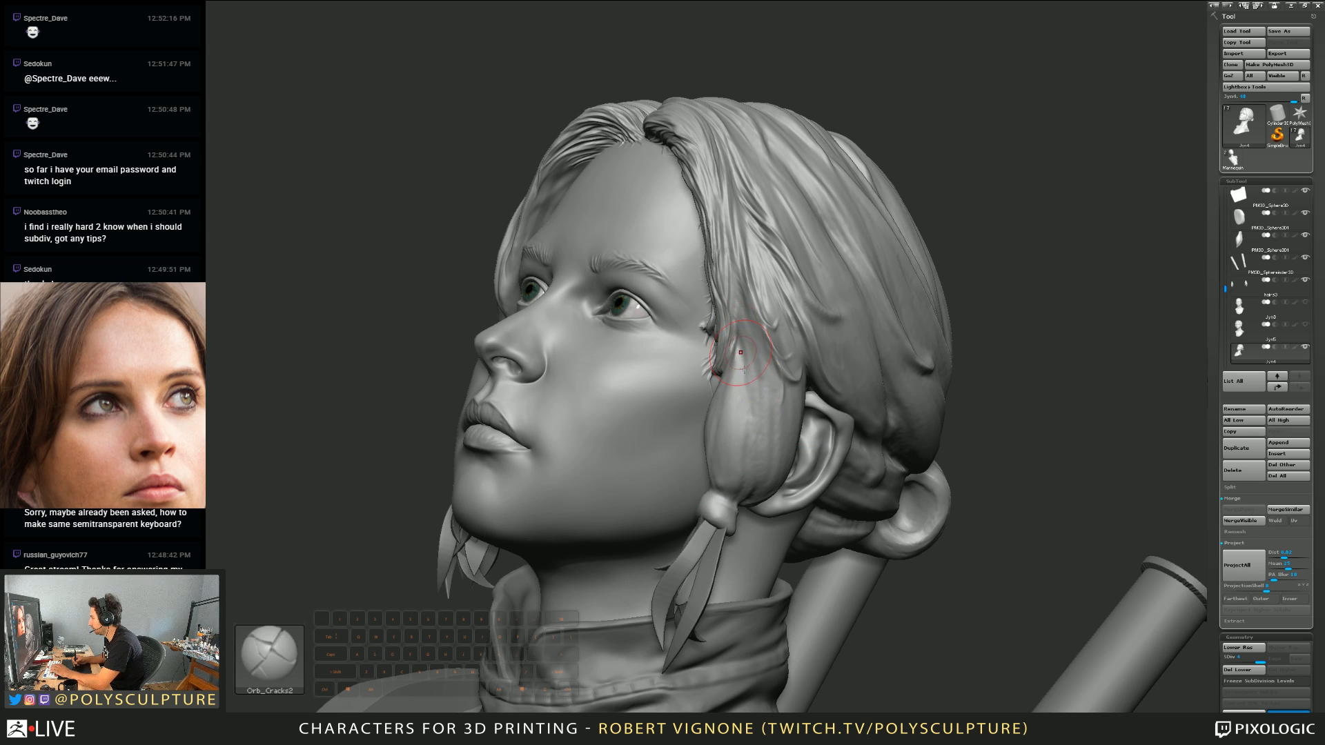
pyautogui.moveTo(743, 378); pyautogui.dragTo(710, 338, button='right')
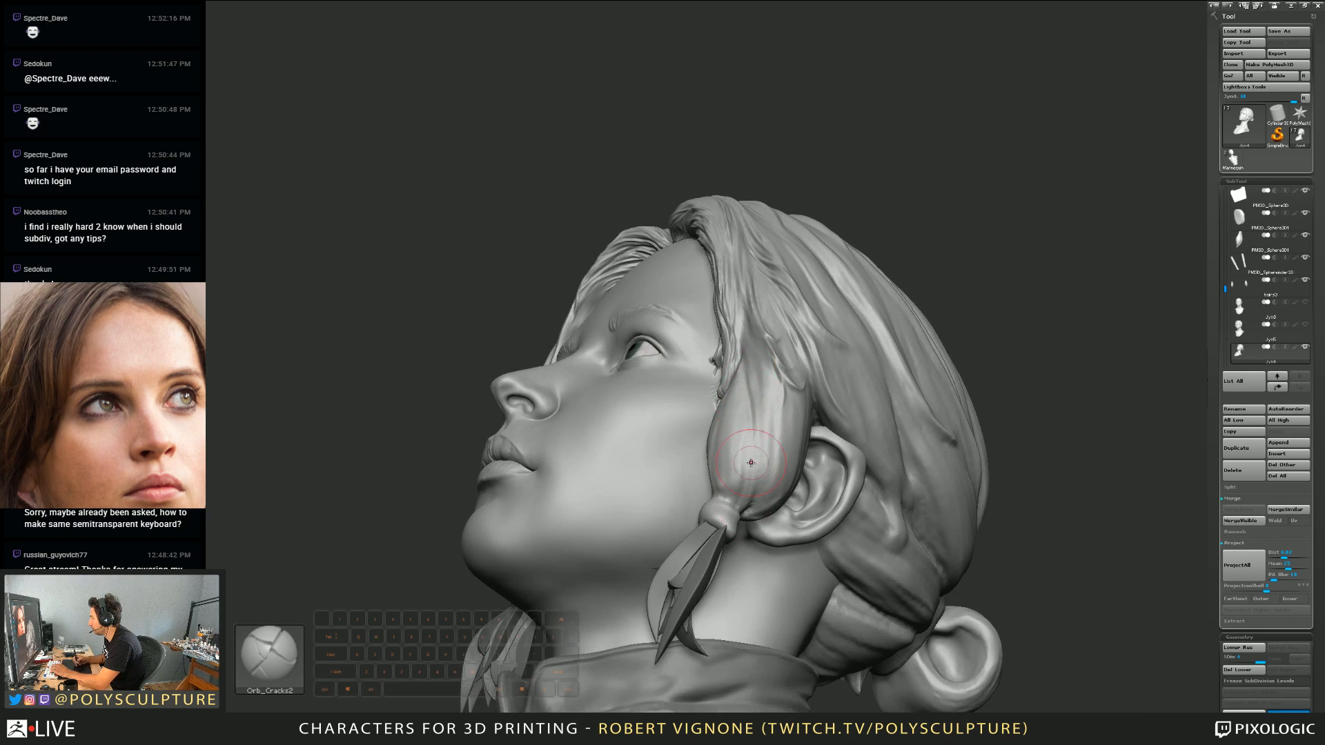
pyautogui.moveTo(751, 462); pyautogui.dragTo(756, 402, button='right')
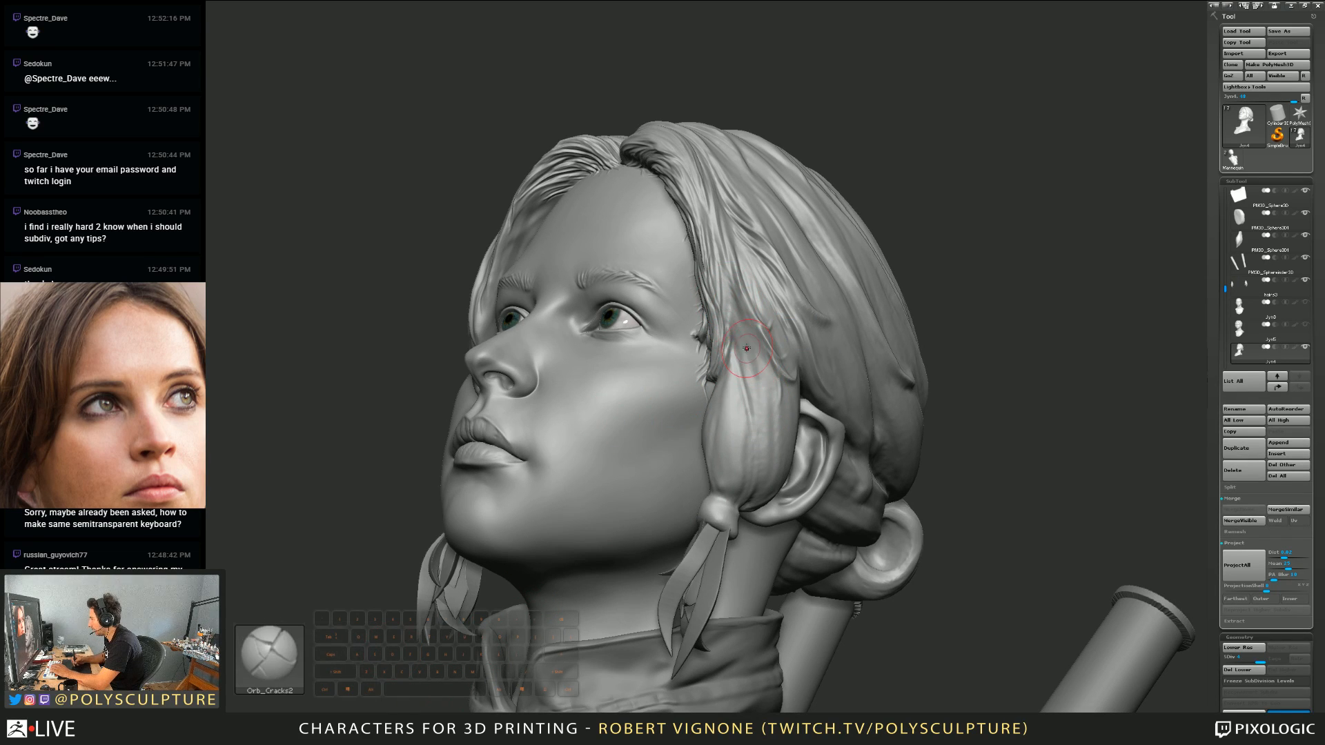
pyautogui.press('alt')
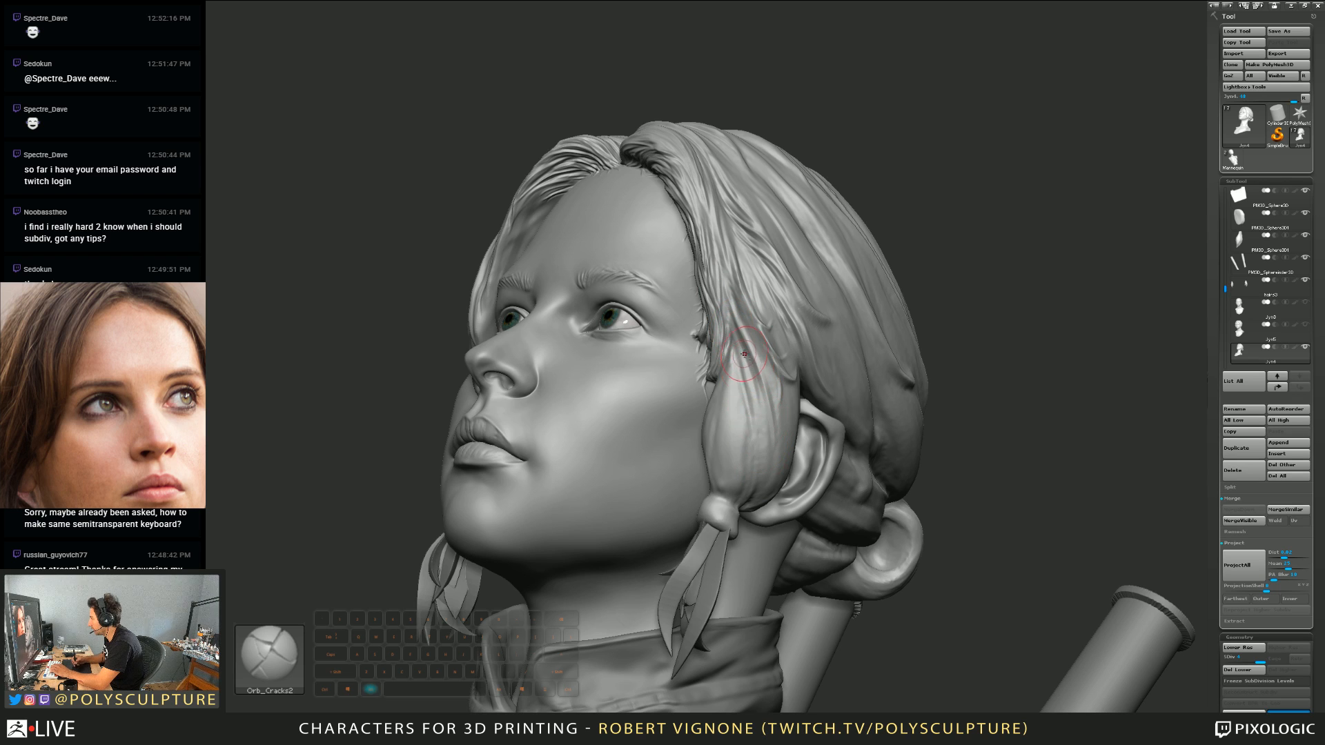
pyautogui.moveTo(749, 511); pyautogui.dragTo(757, 449, button='right')
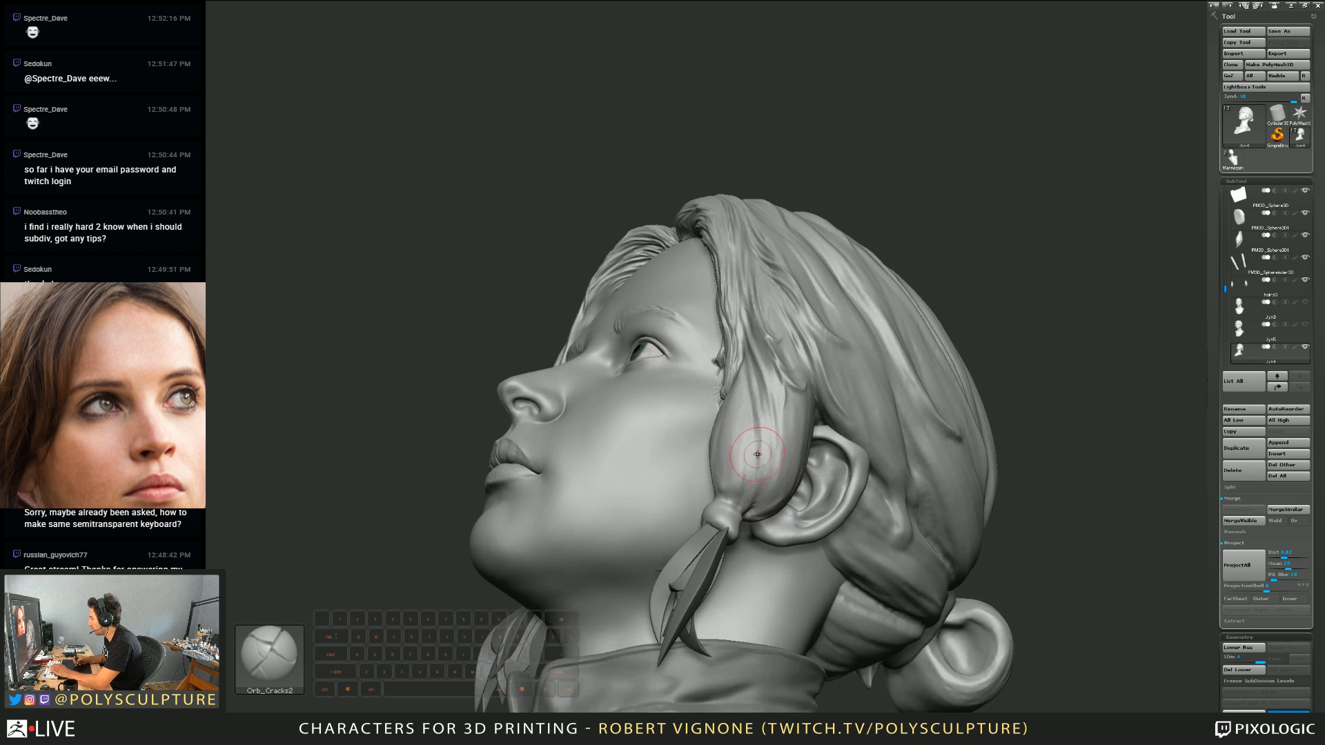
pyautogui.moveTo(740, 517)
pyautogui.mouseDown(button='right')
pyautogui.moveTo(764, 454)
pyautogui.moveTo(754, 368)
pyautogui.moveTo(743, 385)
pyautogui.moveTo(780, 380)
pyautogui.mouseUp(button='right')
pyautogui.moveTo(758, 357)
pyautogui.keyDown('alt'); pyautogui.mouseDown()
pyautogui.moveTo(752, 345)
pyautogui.moveTo(777, 376)
pyautogui.mouseUp(); pyautogui.keyUp('alt')
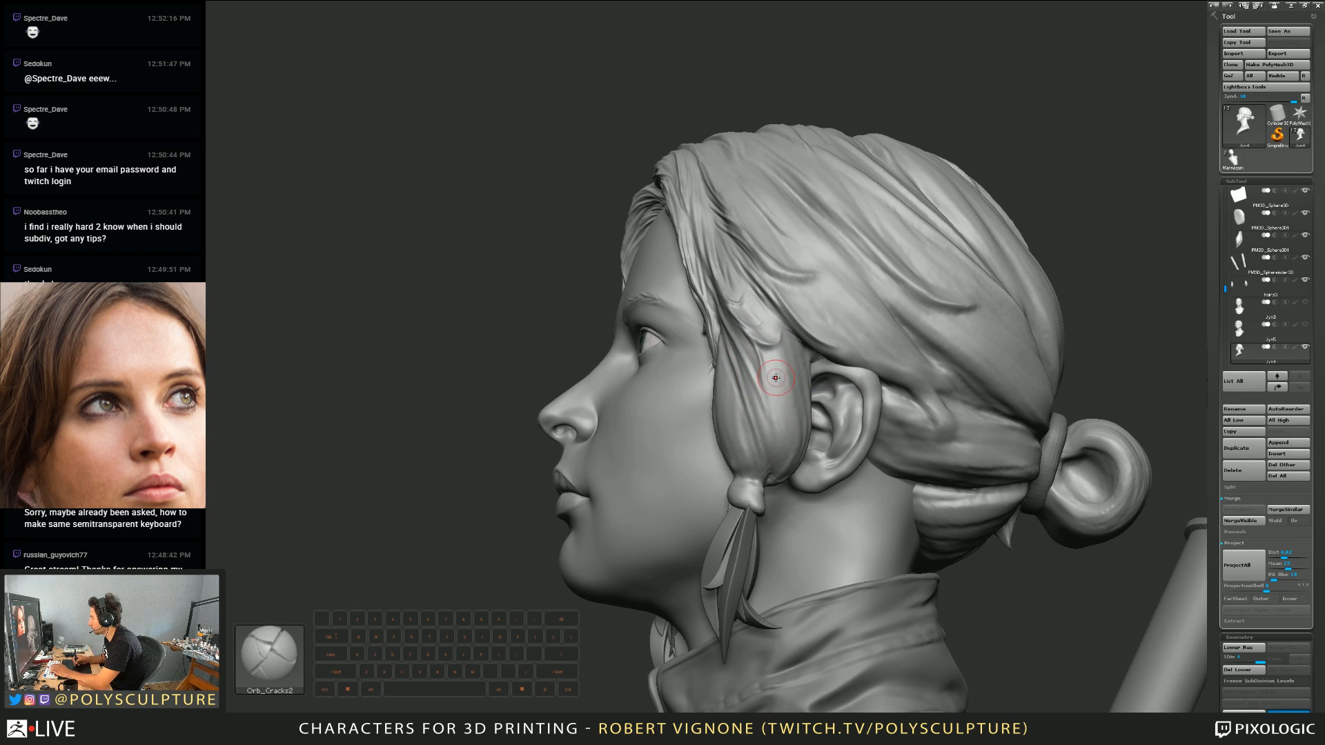
# Step: Refine the strands toward the tied lower end of the left side lock with a resized Orb_Cracks2 brush
pyautogui.moveTo(787, 378)
pyautogui.mouseDown(button='right')
pyautogui.moveTo(746, 365)
pyautogui.moveTo(712, 207)
pyautogui.moveTo(761, 393)
pyautogui.mouseUp(button='right')
pyautogui.press('s')
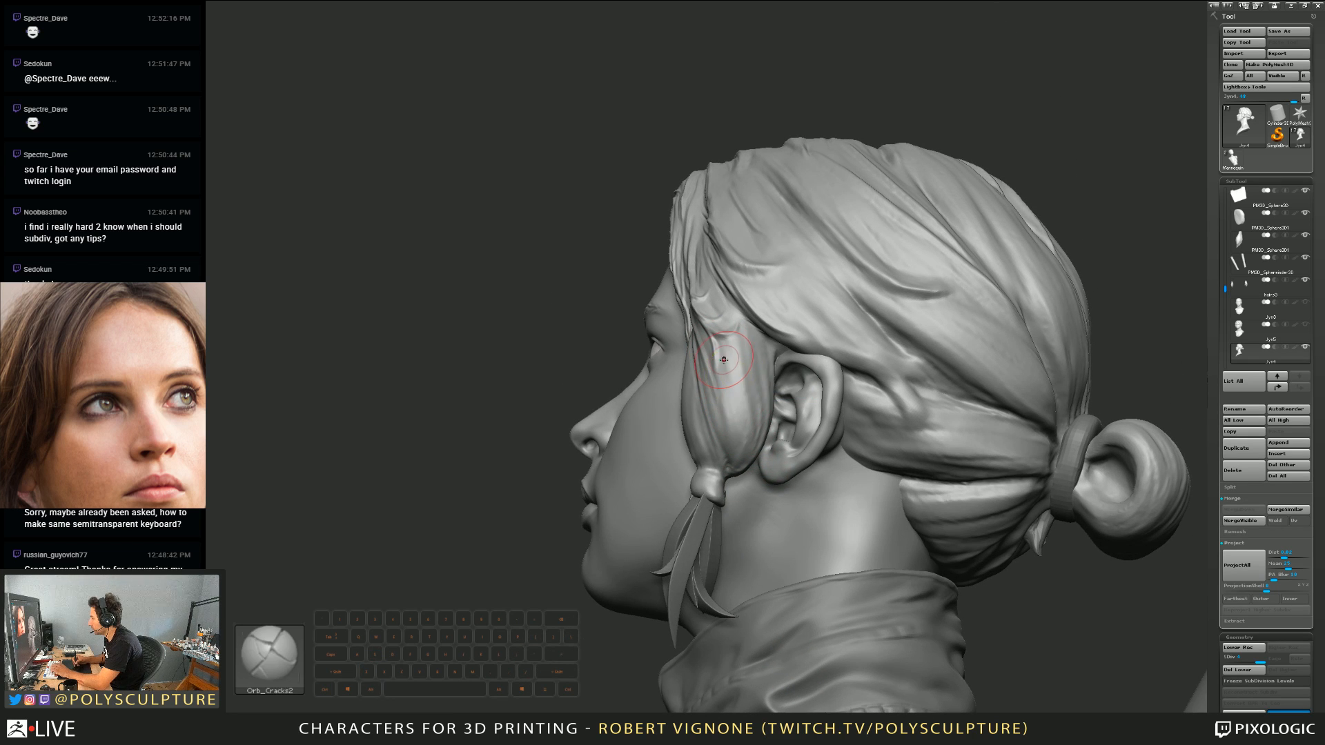
pyautogui.moveTo(721, 363)
pyautogui.mouseDown(button='right')
pyautogui.moveTo(716, 352)
pyautogui.moveTo(699, 411)
pyautogui.moveTo(733, 372)
pyautogui.mouseUp(button='right')
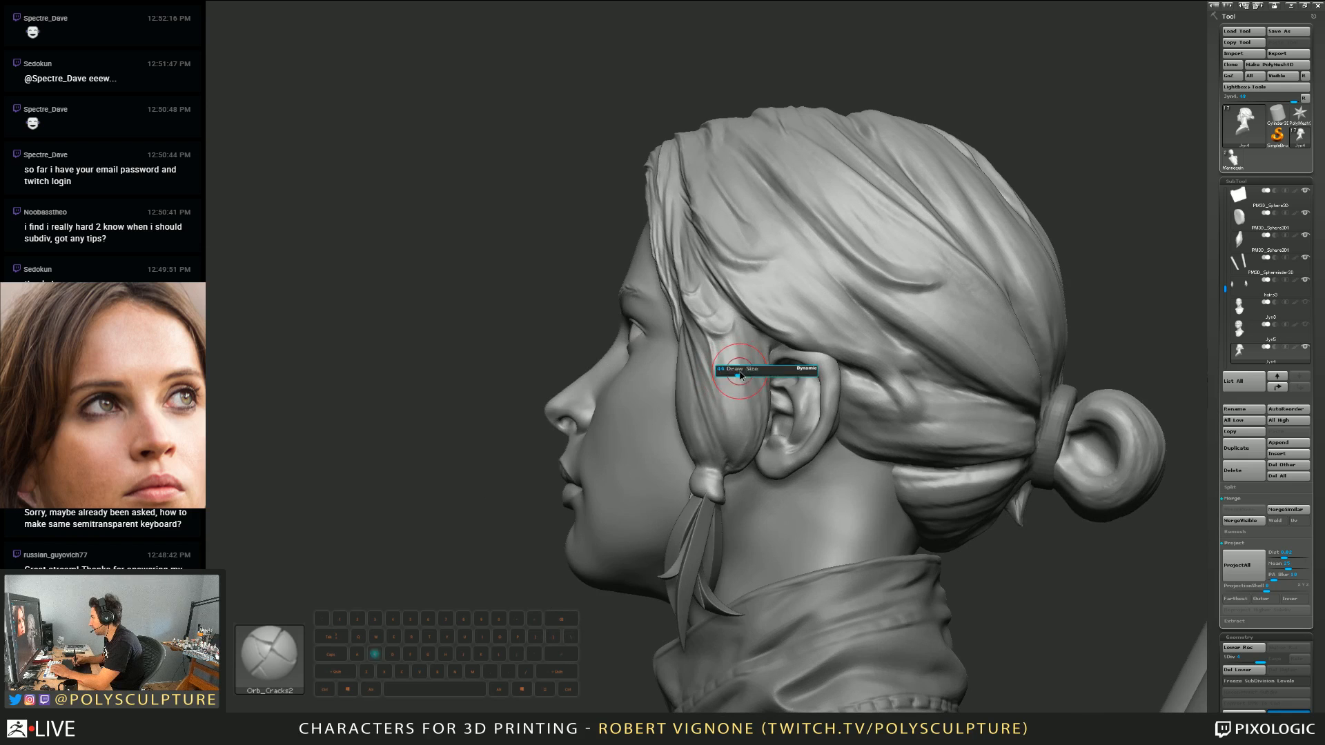
pyautogui.moveTo(737, 469); pyautogui.dragTo(745, 451, button='right')
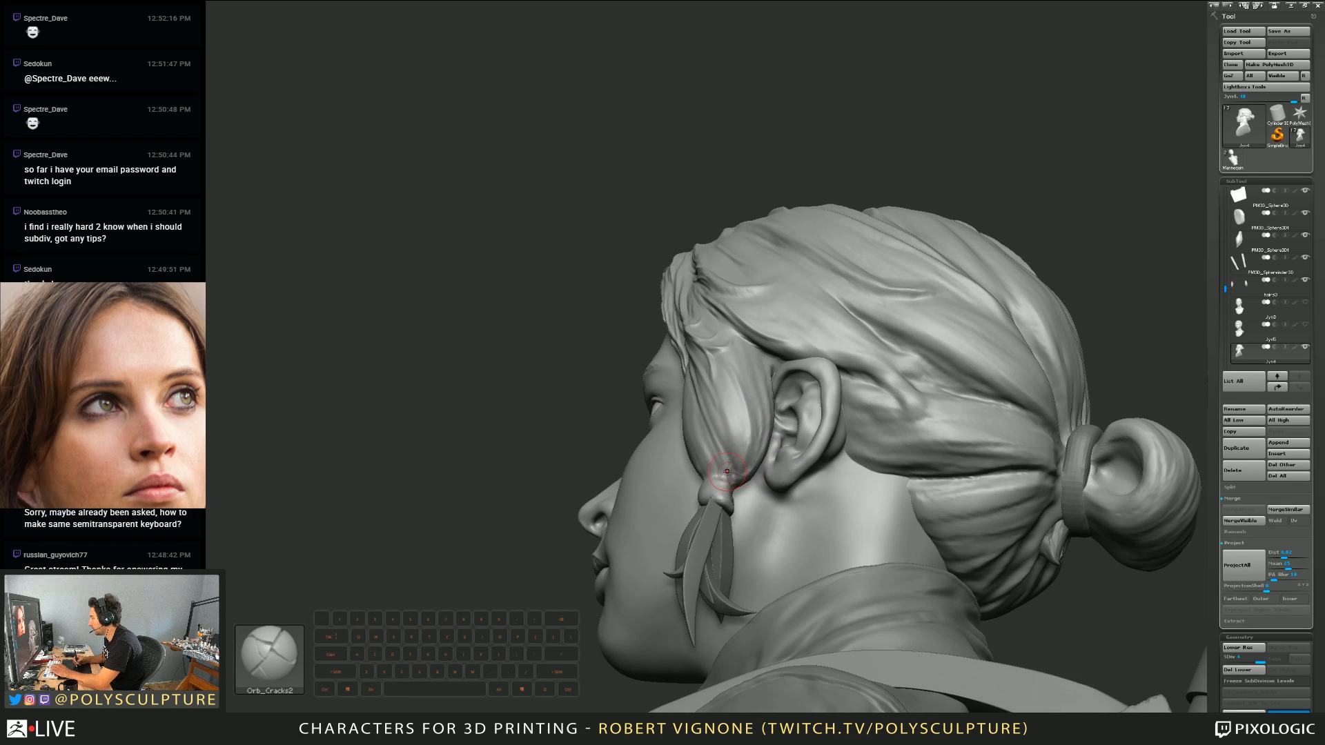
# Step: Reshape the left side lock above its tie with a resized Move brush and refine its strands with Orb_Cracks2
pyautogui.moveTo(728, 470)
pyautogui.mouseDown(button='right')
pyautogui.moveTo(687, 479)
pyautogui.moveTo(687, 451)
pyautogui.mouseUp(button='right')
pyautogui.press('s')
pyautogui.press('5')
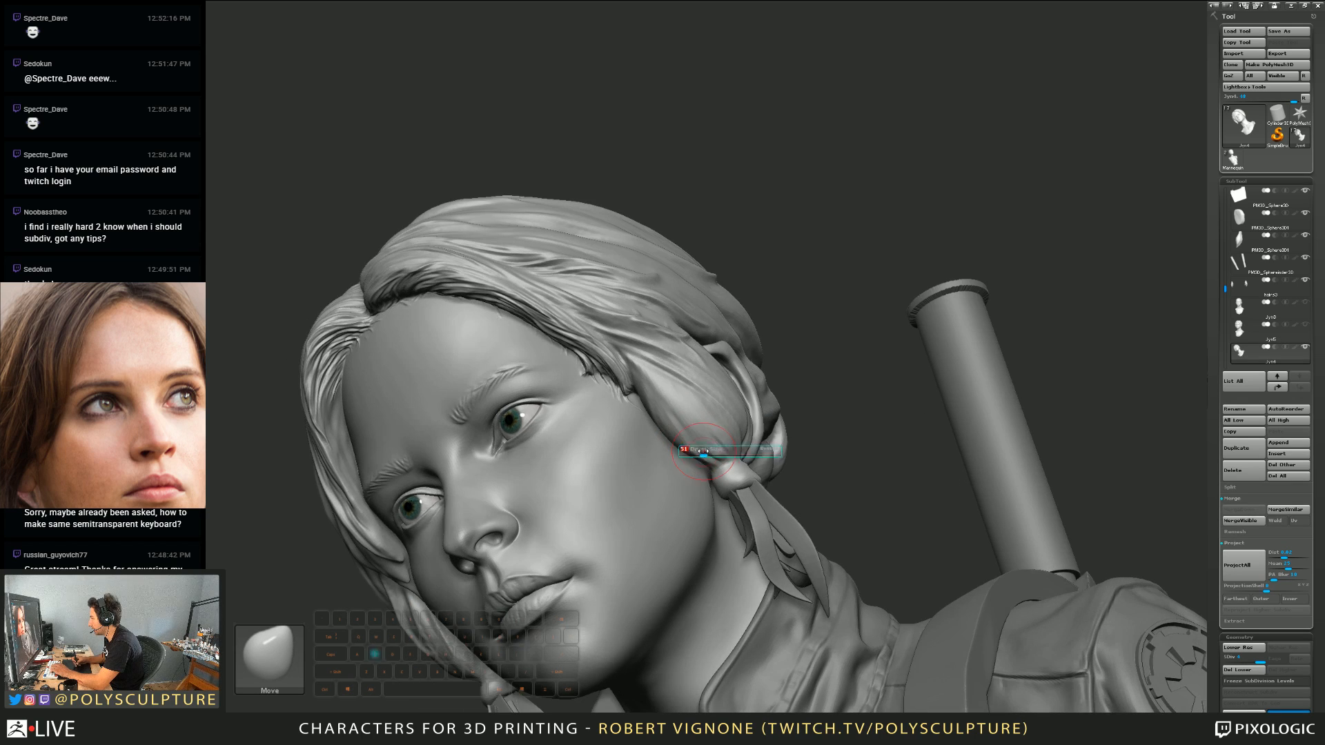
pyautogui.moveTo(593, 535)
pyautogui.mouseDown(button='right')
pyautogui.moveTo(668, 483)
pyautogui.moveTo(699, 425)
pyautogui.mouseUp(button='right')
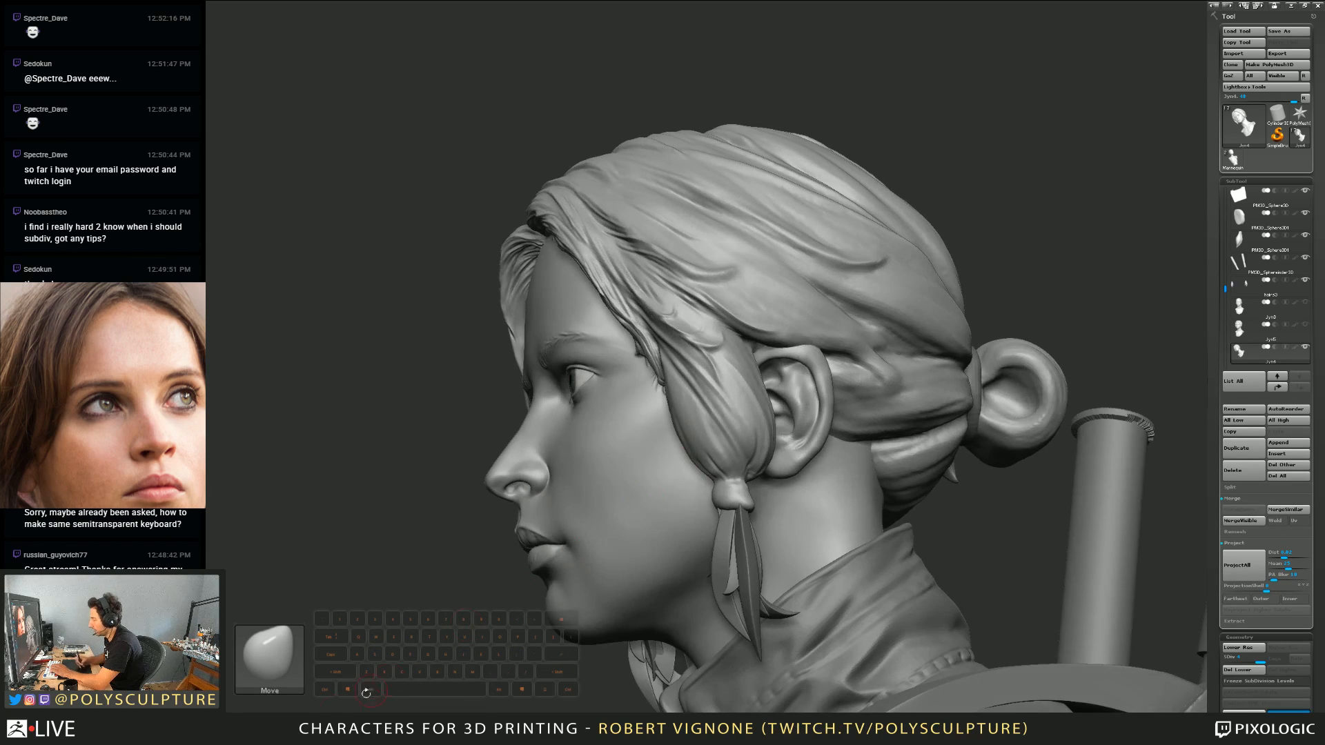
pyautogui.press('1')
pyautogui.moveTo(717, 476)
pyautogui.mouseDown(button='right')
pyautogui.moveTo(793, 452)
pyautogui.moveTo(715, 473)
pyautogui.moveTo(740, 452)
pyautogui.moveTo(727, 482)
pyautogui.moveTo(732, 429)
pyautogui.moveTo(751, 467)
pyautogui.moveTo(740, 466)
pyautogui.moveTo(760, 446)
pyautogui.mouseUp(button='right')
pyautogui.press('s')
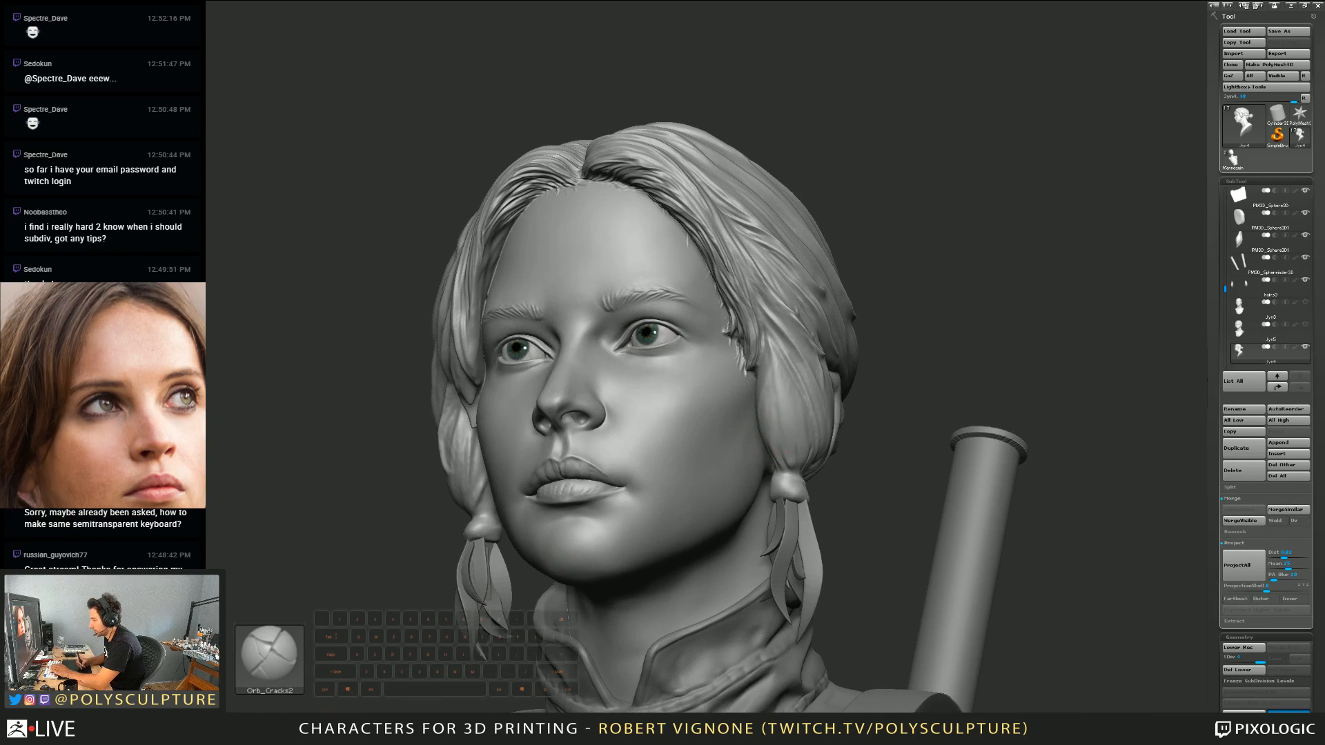
# Step: Add volume to the front of the left side lock with a resized ClayBuildup brush
pyautogui.press('1')
pyautogui.press('s')
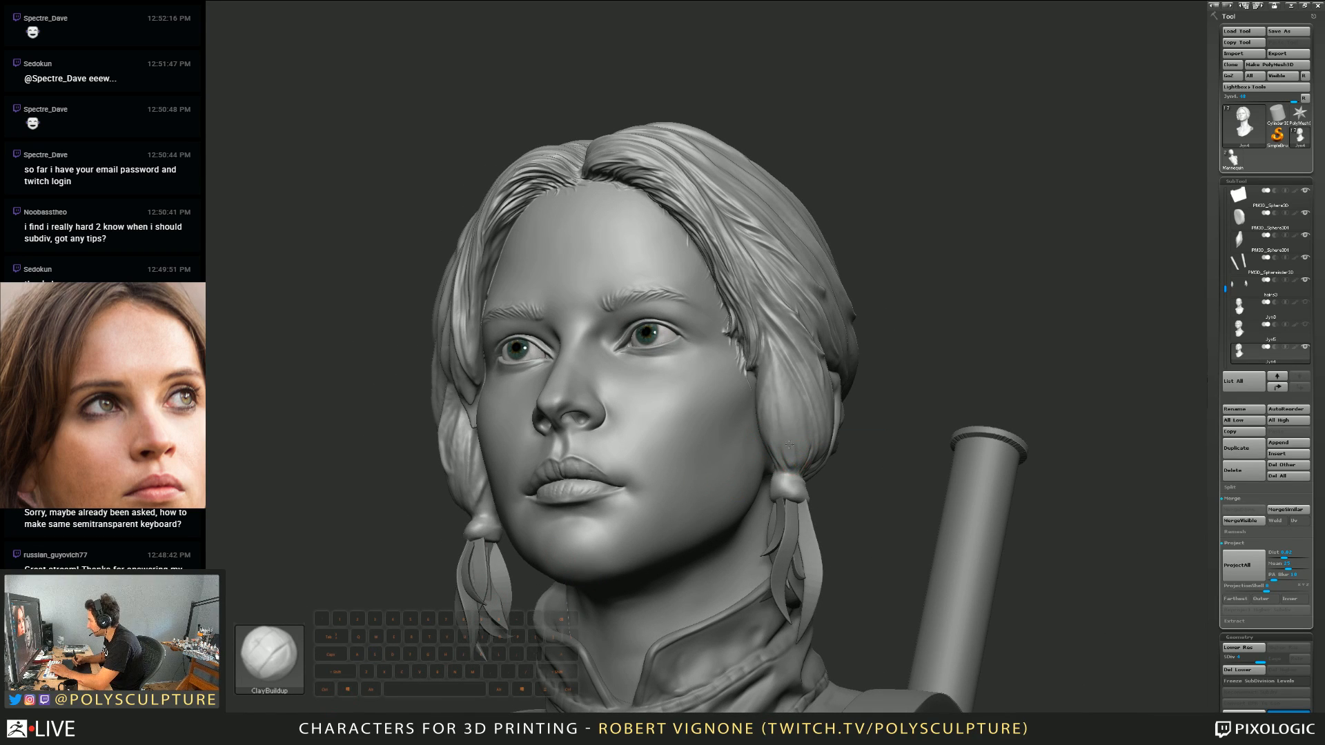
pyautogui.moveTo(783, 410); pyautogui.dragTo(792, 400, button='right')
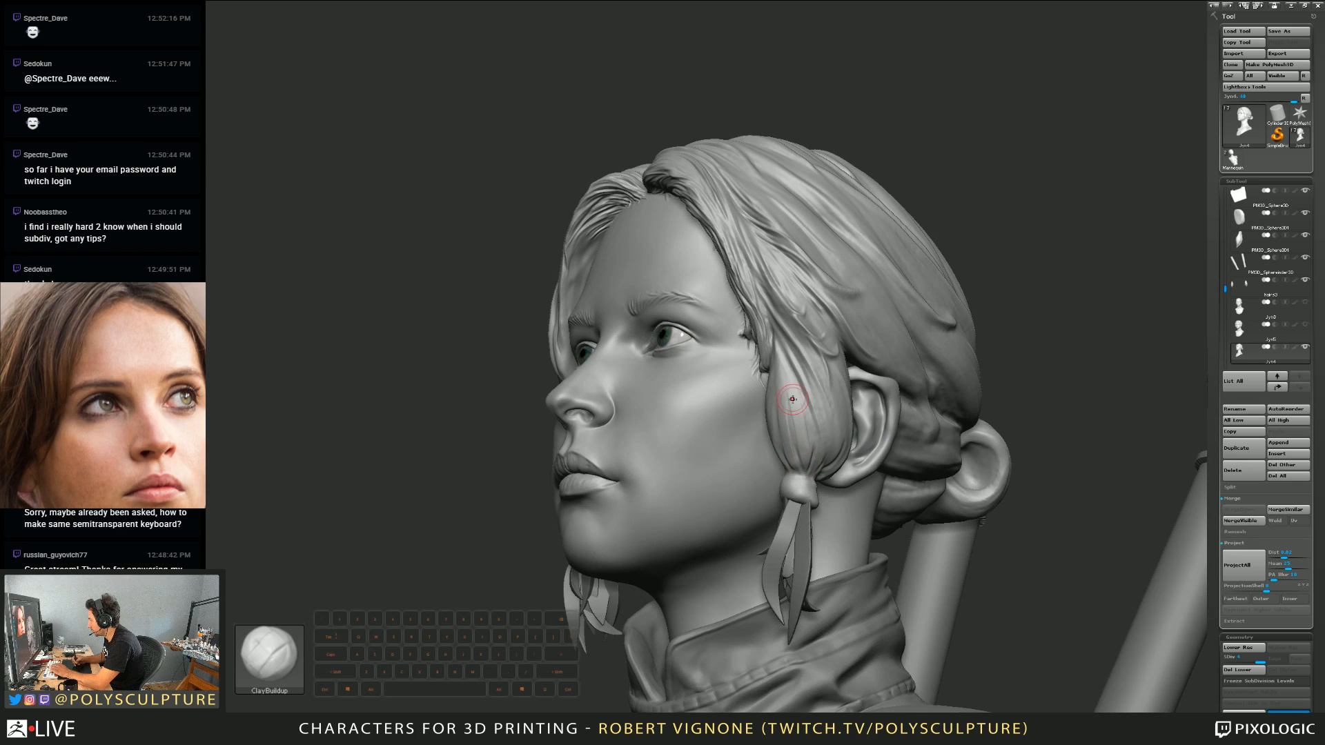
pyautogui.moveTo(808, 469)
pyautogui.mouseDown(button='right')
pyautogui.moveTo(778, 463)
pyautogui.moveTo(796, 412)
pyautogui.mouseUp(button='right')
# Step: Refine the strands from the left temple through the side lock down to its tie with Orb_Cracks2
pyautogui.press('1')
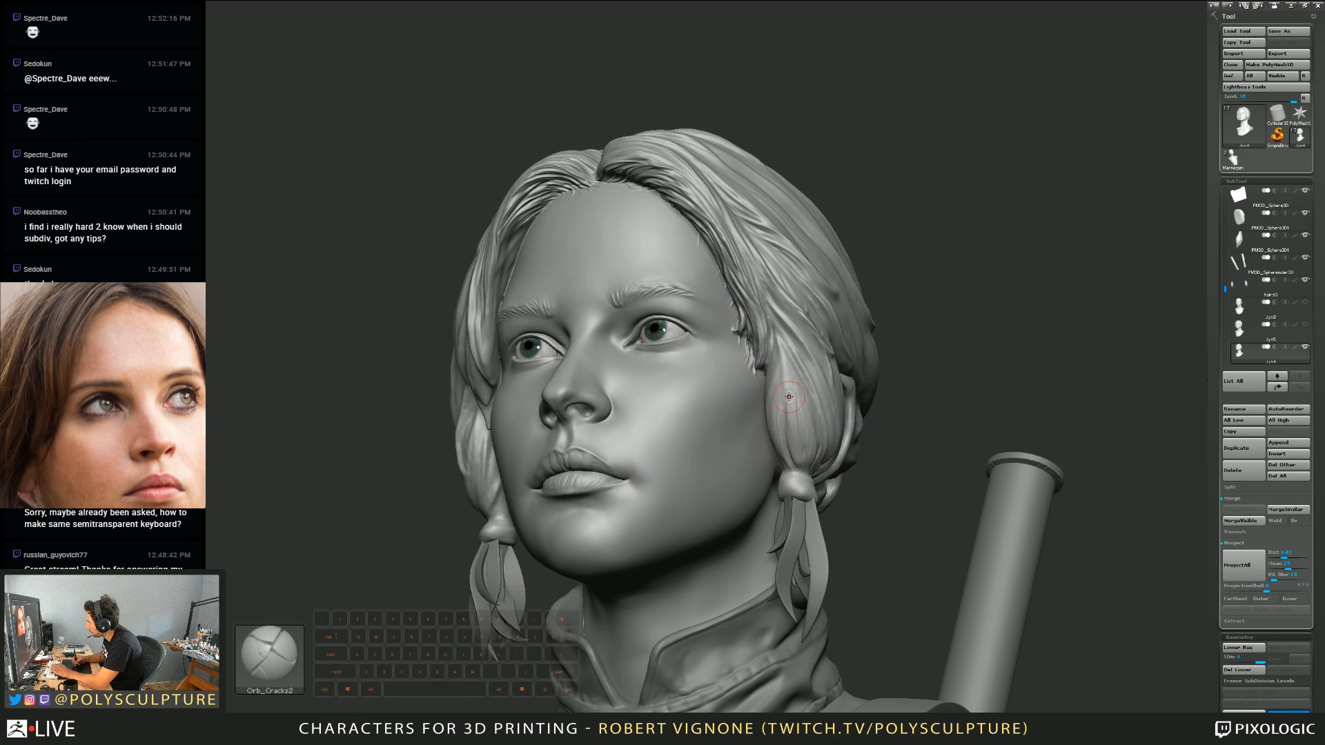
pyautogui.moveTo(798, 403)
pyautogui.mouseDown(button='right')
pyautogui.moveTo(820, 466)
pyautogui.moveTo(800, 390)
pyautogui.moveTo(770, 348)
pyautogui.mouseUp(button='right')
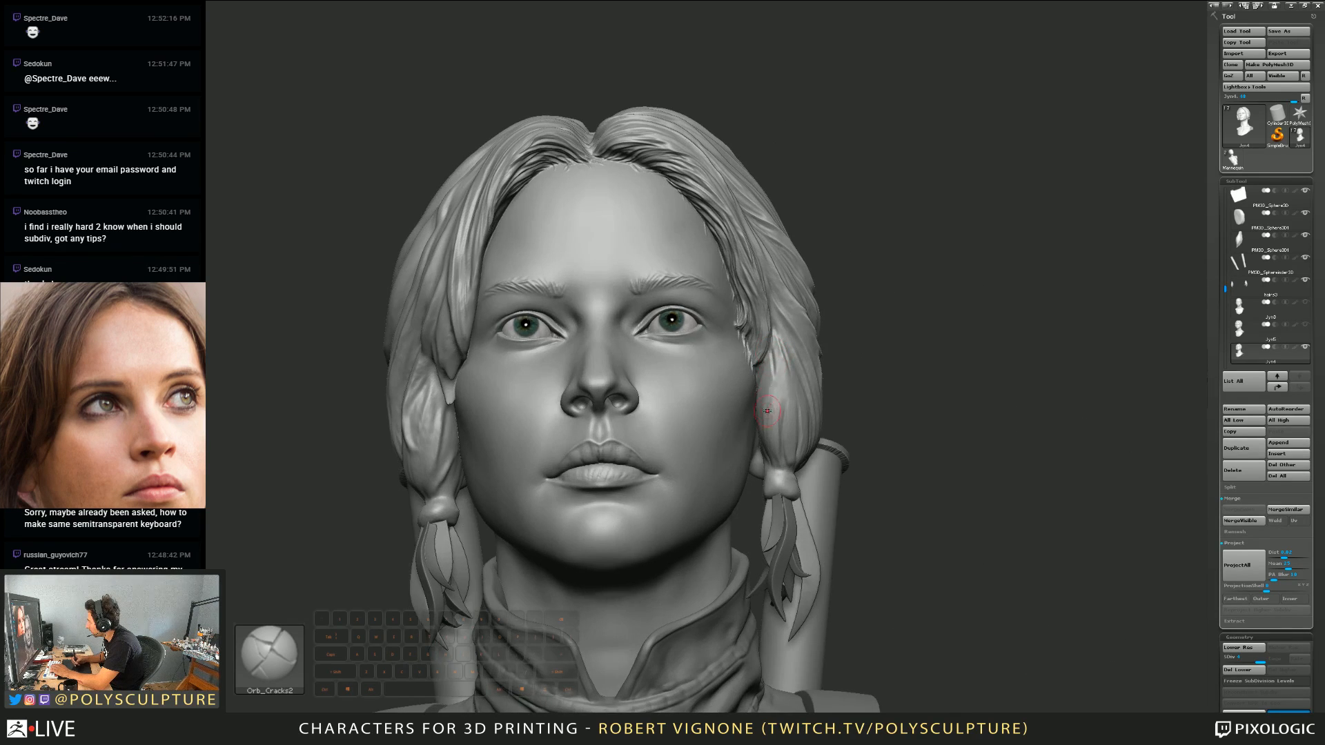
pyautogui.moveTo(767, 412); pyautogui.dragTo(758, 380, button='right')
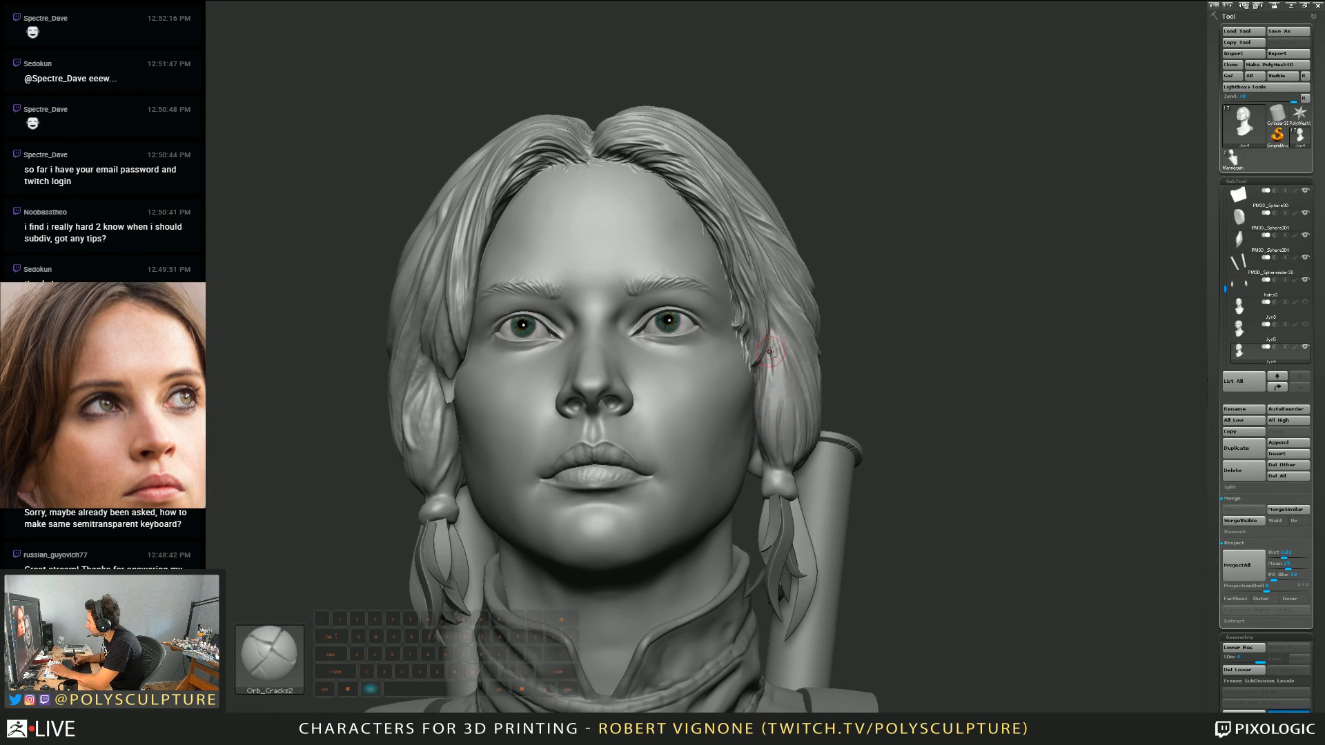
pyautogui.moveTo(775, 437)
pyautogui.mouseDown(button='right')
pyautogui.moveTo(781, 364)
pyautogui.moveTo(787, 390)
pyautogui.mouseUp(button='right')
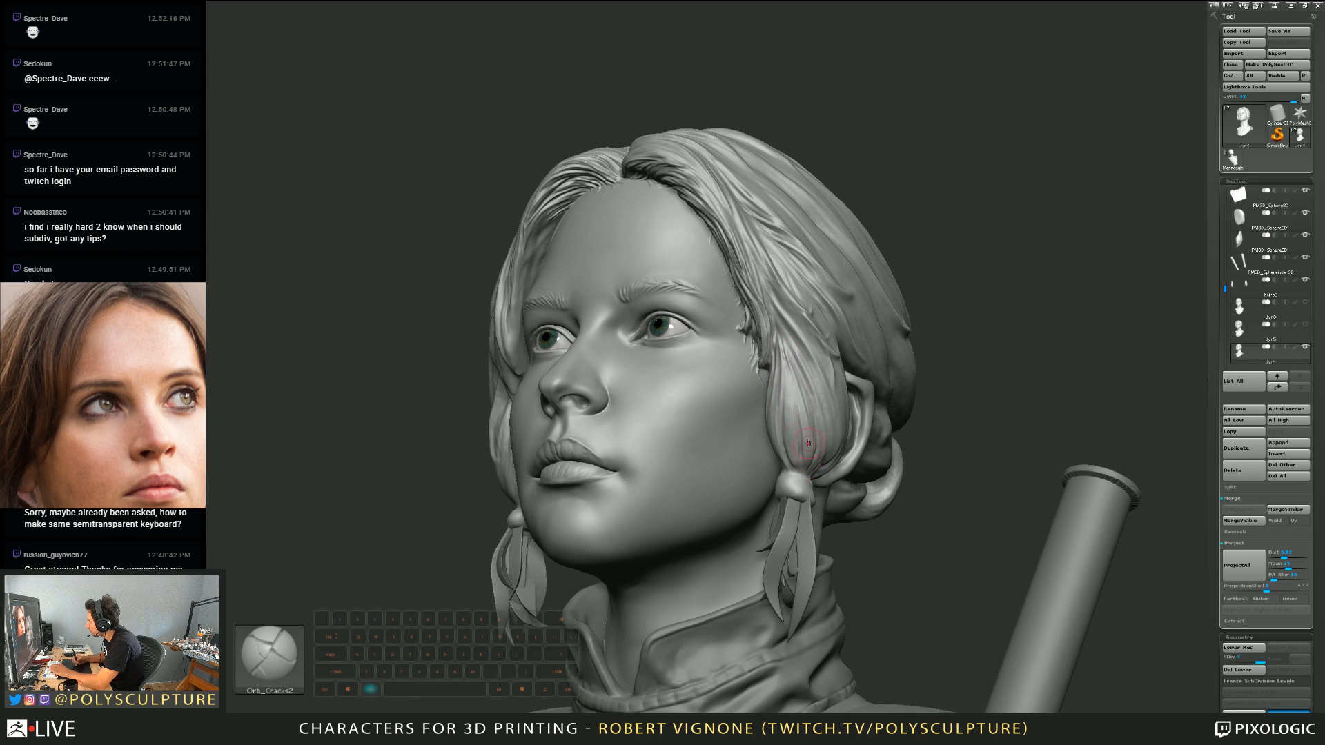
pyautogui.moveTo(808, 443)
pyautogui.mouseDown(button='right')
pyautogui.moveTo(803, 398)
pyautogui.moveTo(767, 486)
pyautogui.mouseUp(button='right')
# Step: Build up the hair over the left temple where it meets the side lock with a resized ClayBuildup brush
pyautogui.press('s')
pyautogui.rightClick(765, 487)
pyautogui.press('b')
pyautogui.press('c')
pyautogui.press('b')
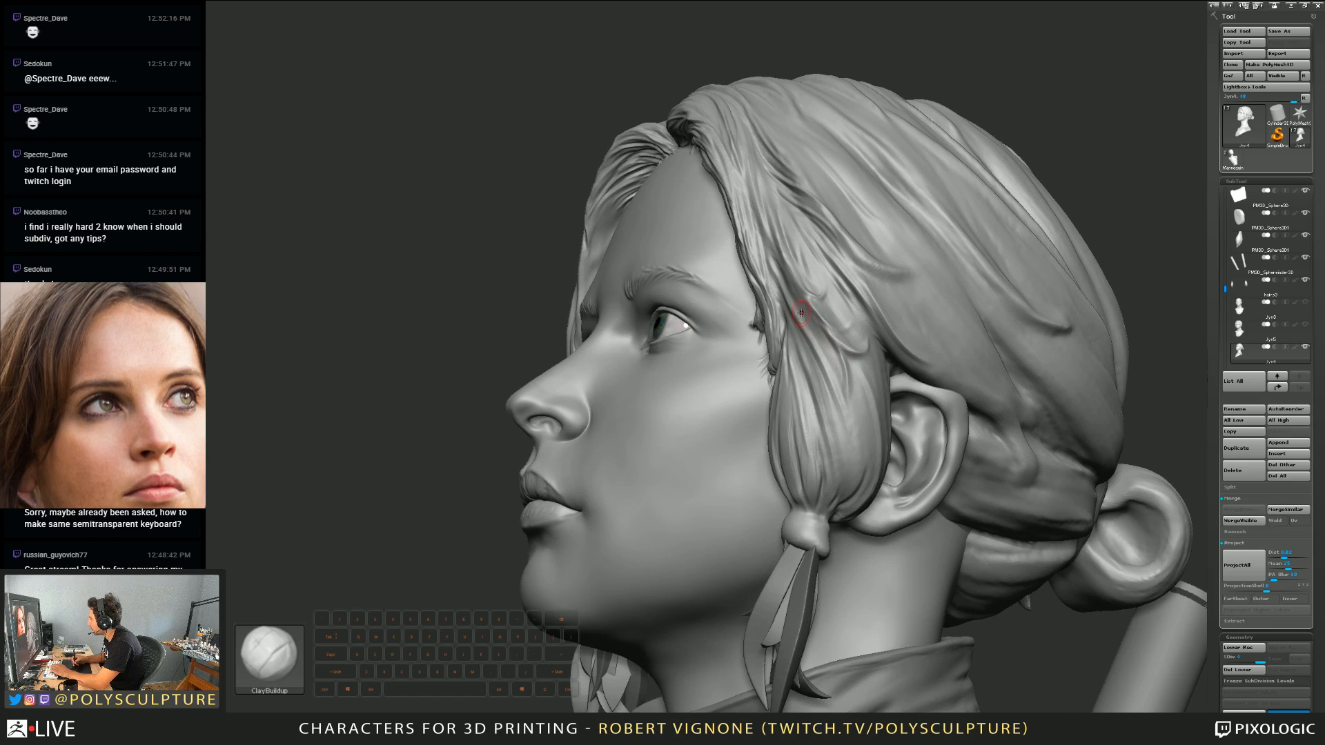
pyautogui.moveTo(833, 410)
pyautogui.keyDown('alt'); pyautogui.mouseDown(button='right')
pyautogui.moveTo(778, 325)
pyautogui.moveTo(783, 395)
pyautogui.moveTo(807, 379)
pyautogui.moveTo(763, 361)
pyautogui.moveTo(733, 320)
pyautogui.mouseUp(button='right'); pyautogui.keyUp('alt')
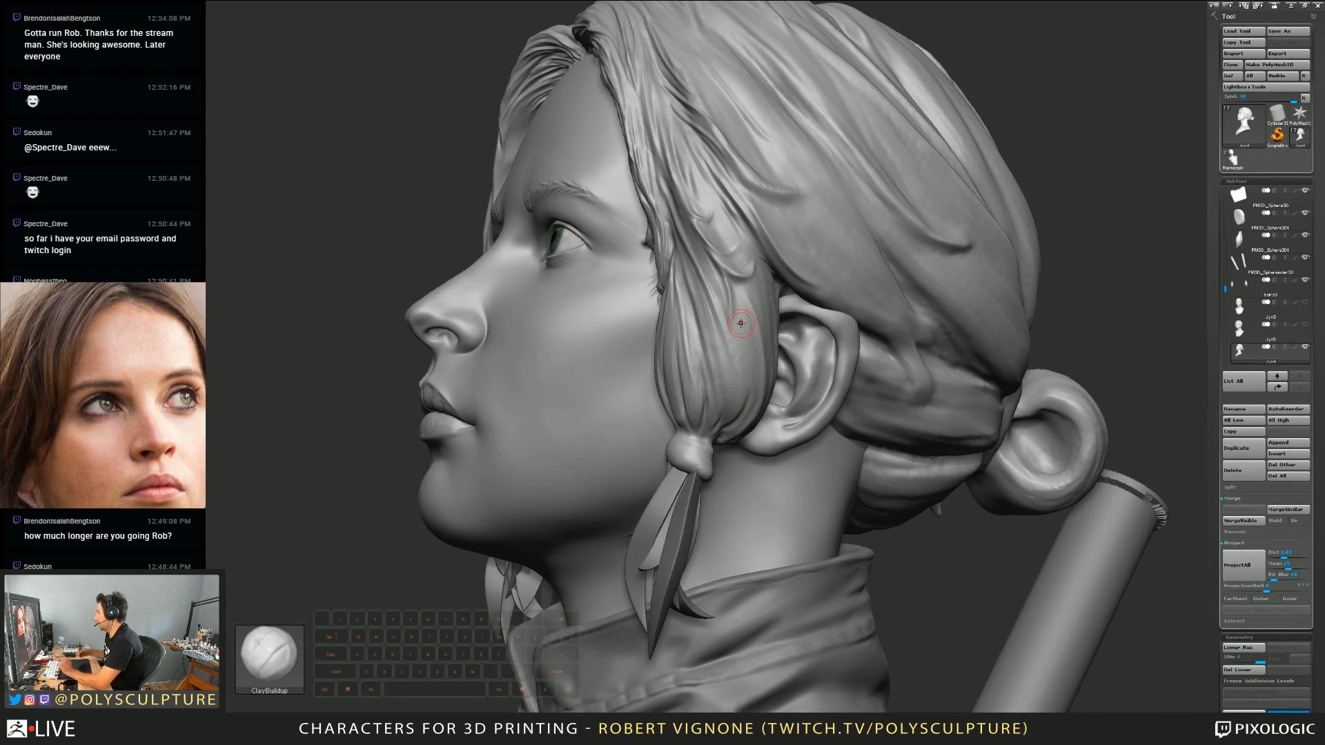
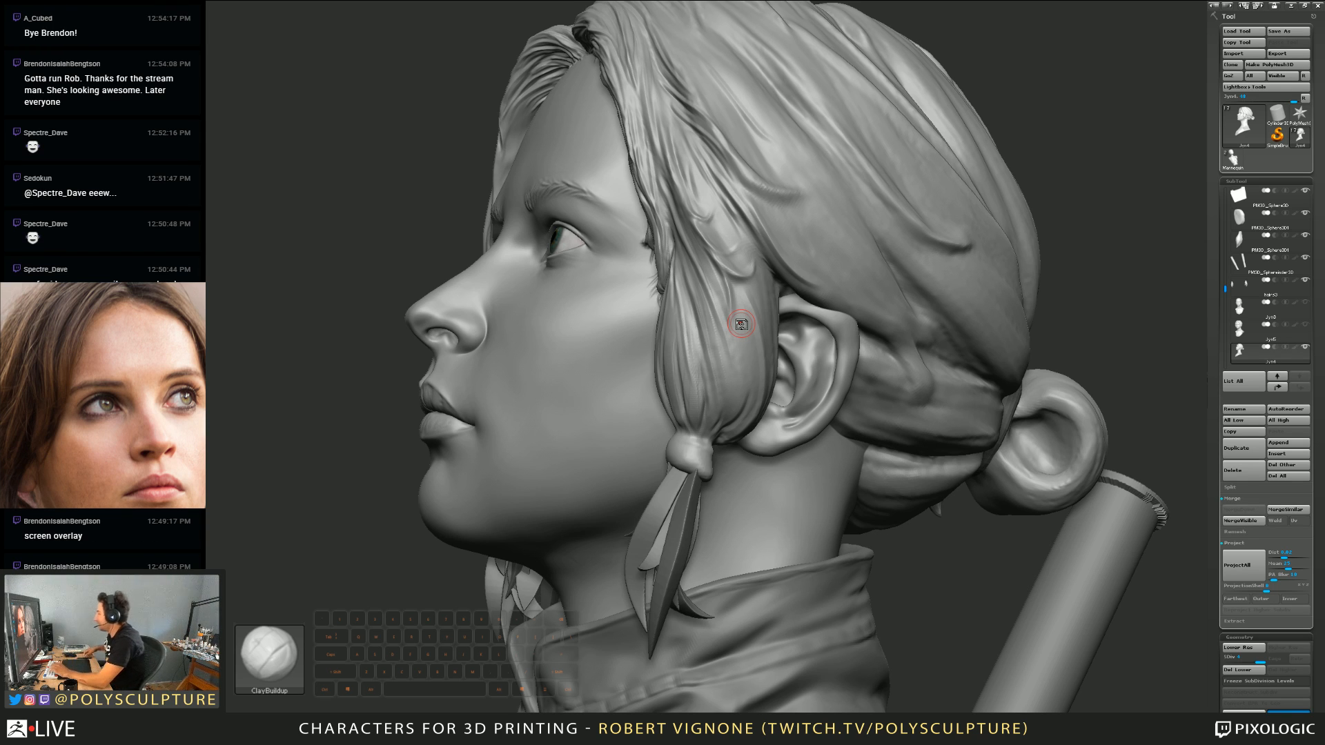
# Step: Sculpt fine strands on the face-side edge of the left side lock with a resized Orb_Cracks2 brush
pyautogui.moveTo(727, 294); pyautogui.dragTo(614, 339, button='right')
pyautogui.press('2')
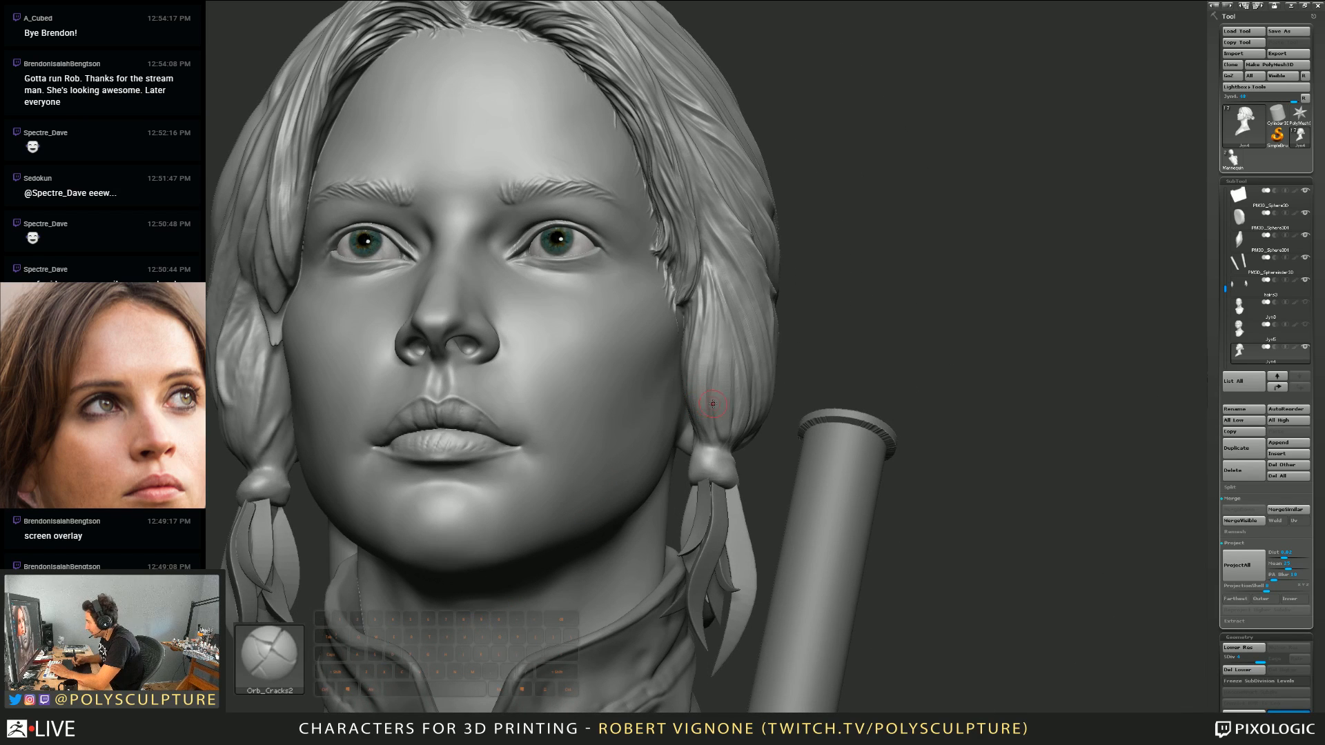
pyautogui.press('s')
pyautogui.moveTo(711, 409); pyautogui.dragTo(721, 473, button='right')
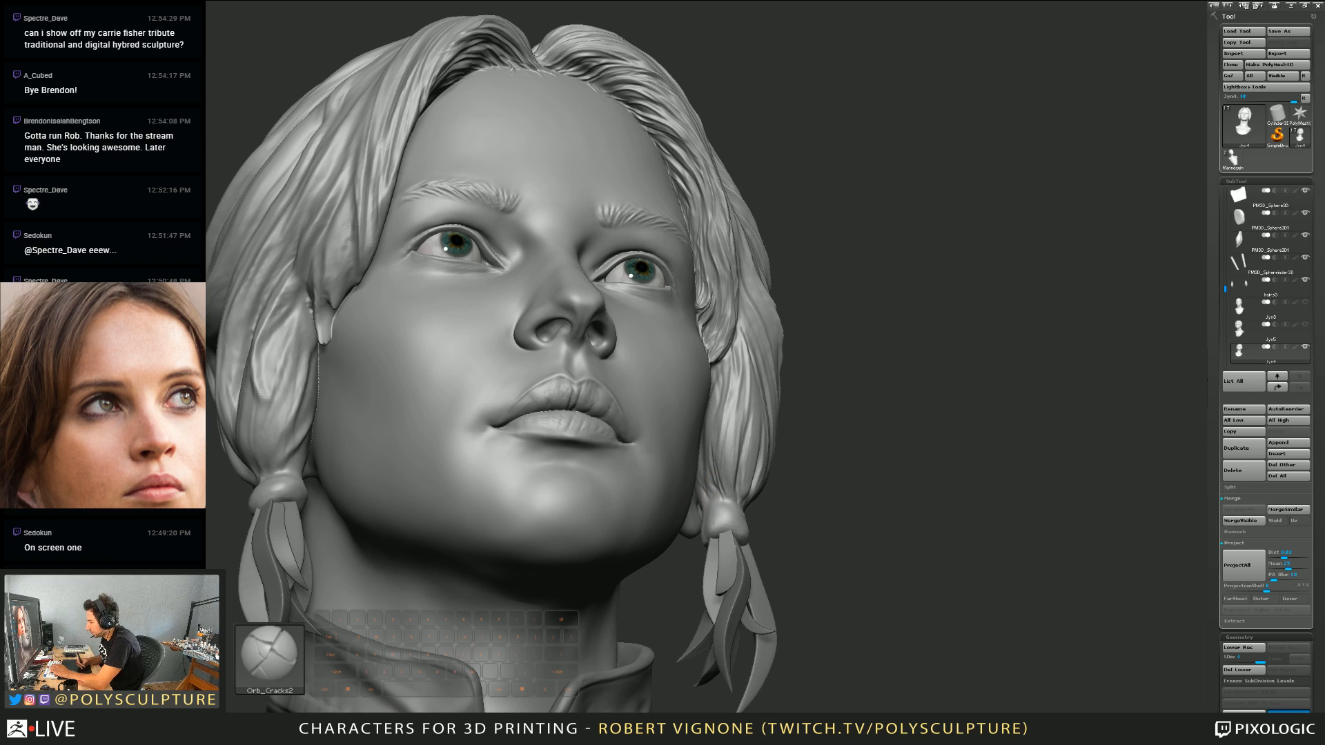
# Step: Build up the left side lock beside the cheek with ClayBuildup and flatten its forms with TrimDynamic
pyautogui.press('b')
pyautogui.press('c')
pyautogui.press('b')
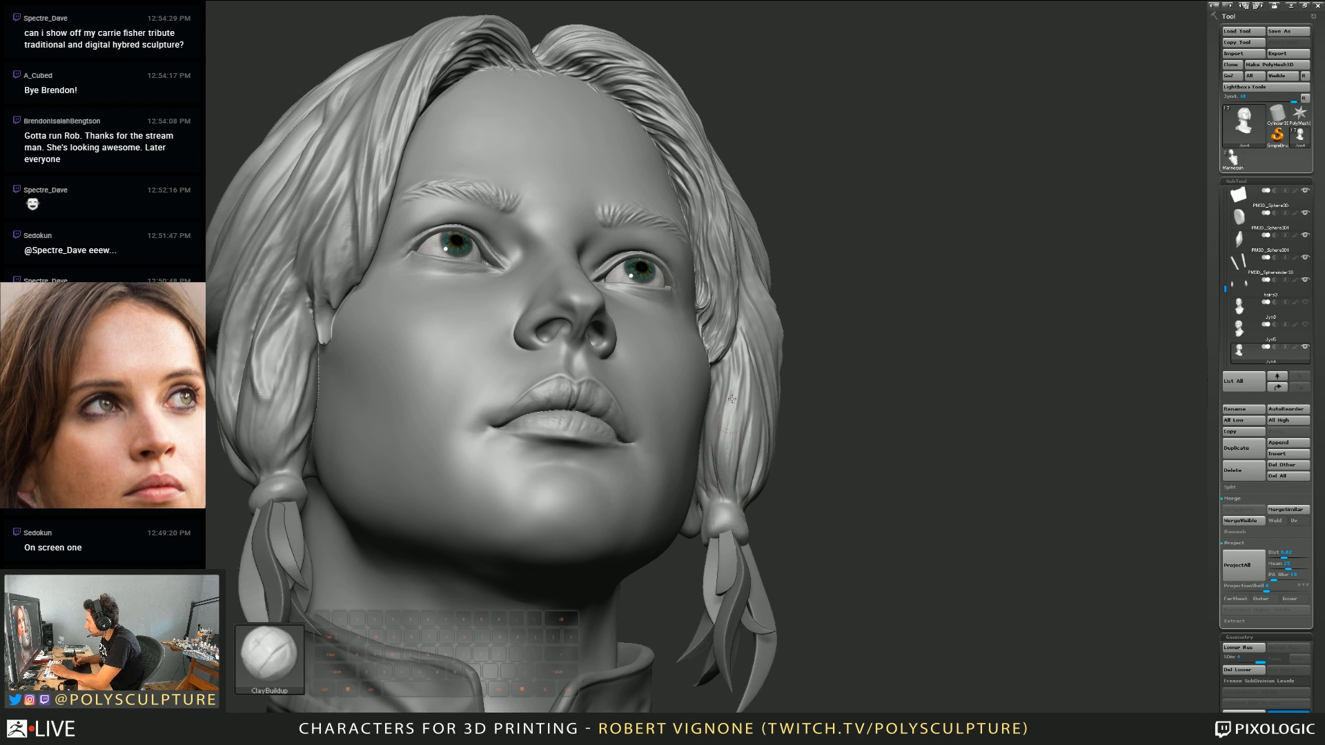
pyautogui.moveTo(743, 395); pyautogui.dragTo(727, 435, button='right')
pyautogui.press('4')
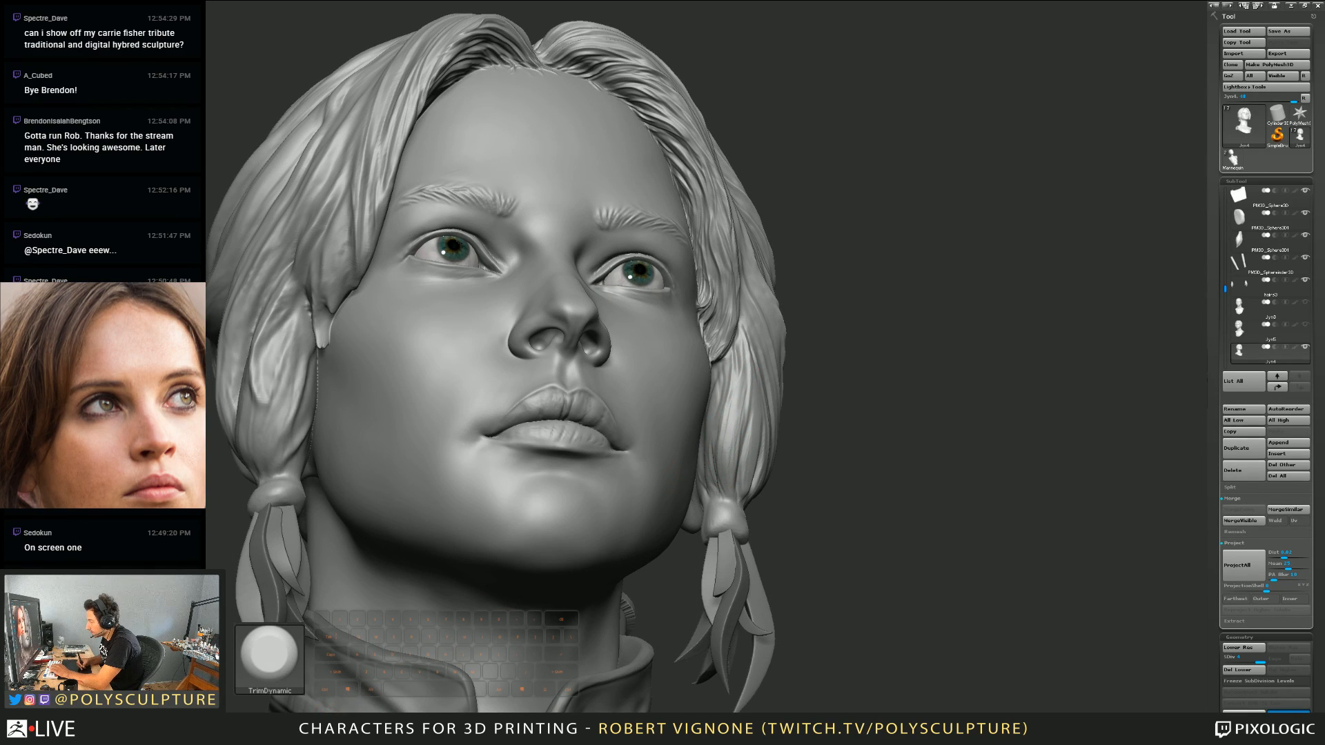
# Step: Raise long vertical strands along the front of the left side lock beside the cheek with Orb_Cracks2
pyautogui.press('5')
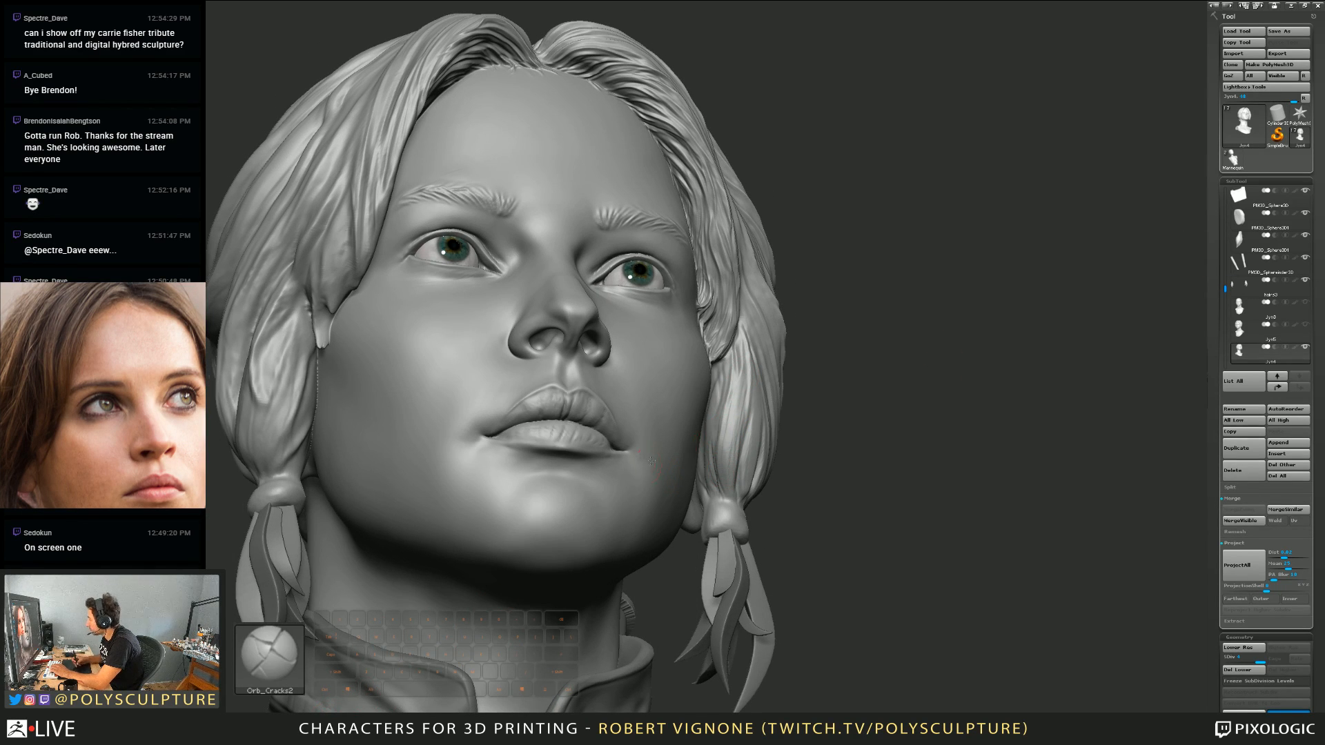
pyautogui.moveTo(721, 352); pyautogui.dragTo(711, 442, button='right')
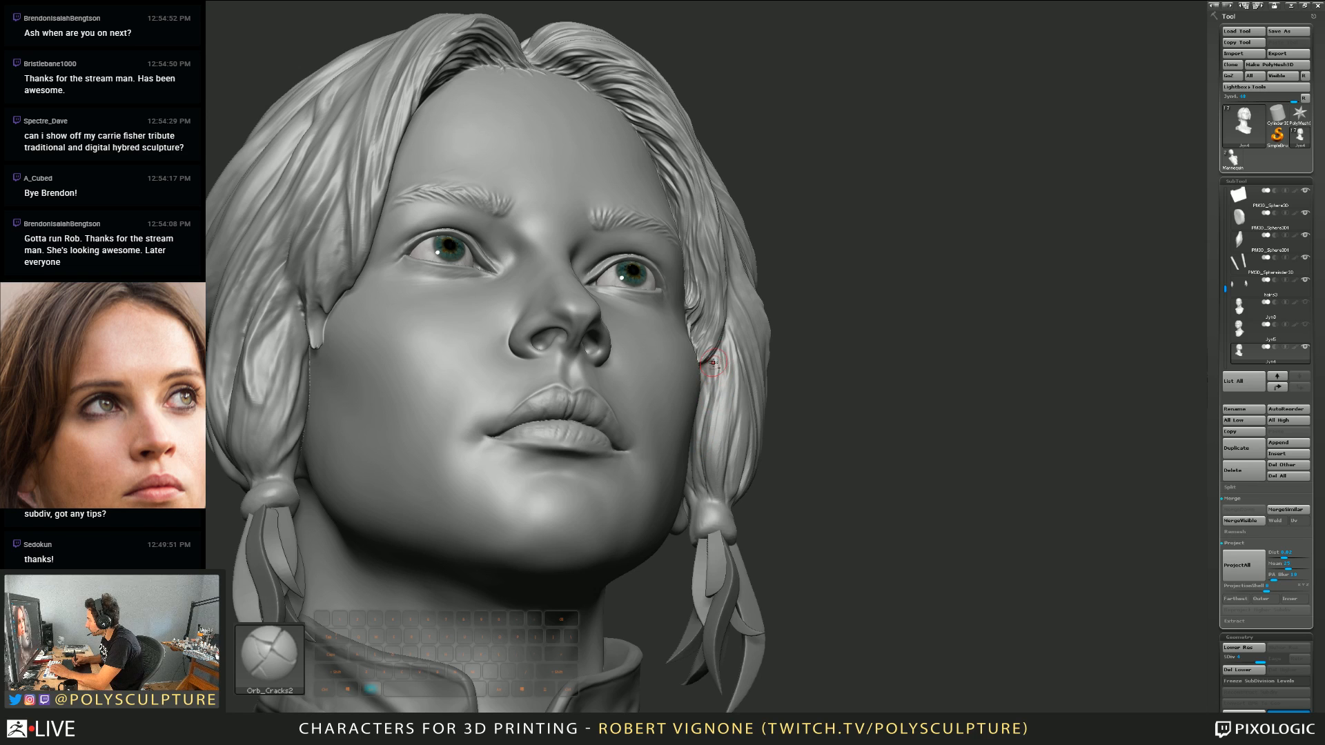
pyautogui.moveTo(719, 352)
pyautogui.keyDown('alt'); pyautogui.mouseDown()
pyautogui.moveTo(717, 431)
pyautogui.moveTo(721, 419)
pyautogui.mouseUp(); pyautogui.keyUp('alt')
pyautogui.moveTo(734, 417); pyautogui.dragTo(648, 408, button='right')
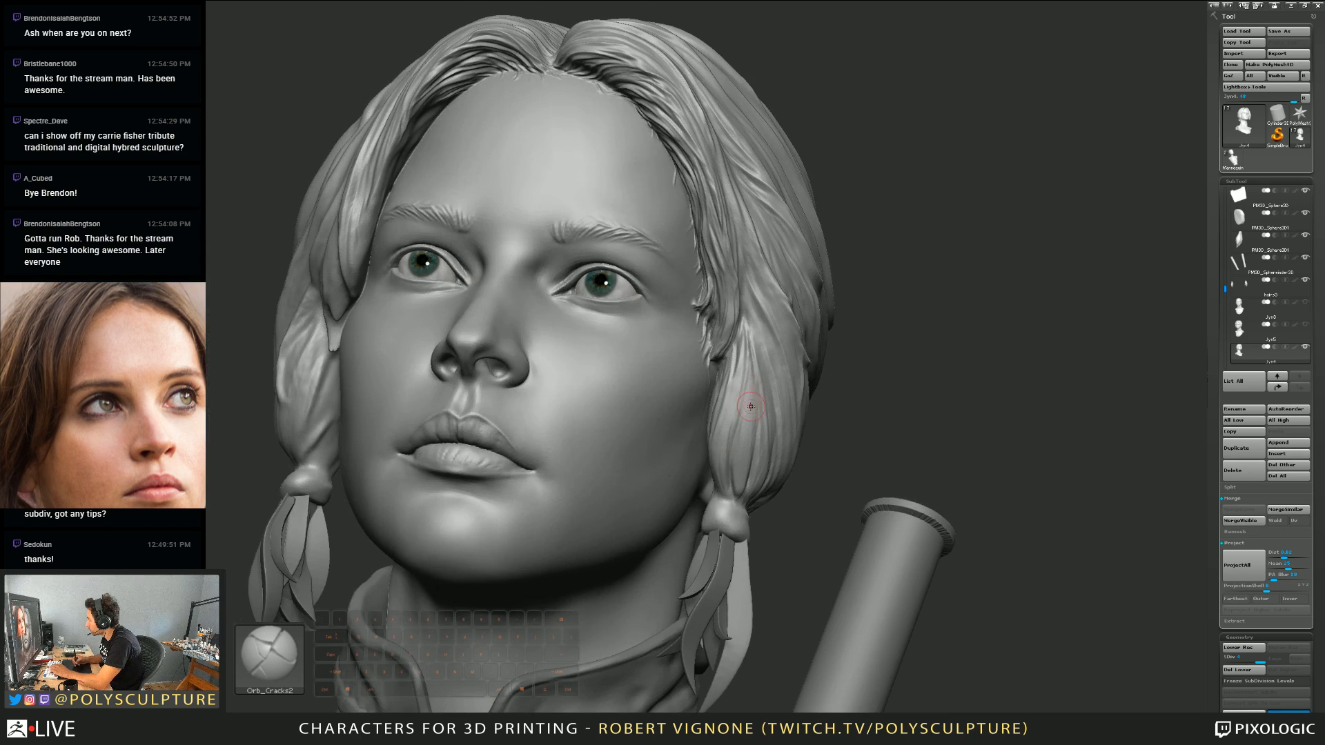
pyautogui.keyDown('alt'); pyautogui.moveTo(745, 354); pyautogui.dragTo(728, 436); pyautogui.keyUp('alt')
pyautogui.keyDown('alt'); pyautogui.moveTo(745, 343); pyautogui.dragTo(745, 452); pyautogui.keyUp('alt')
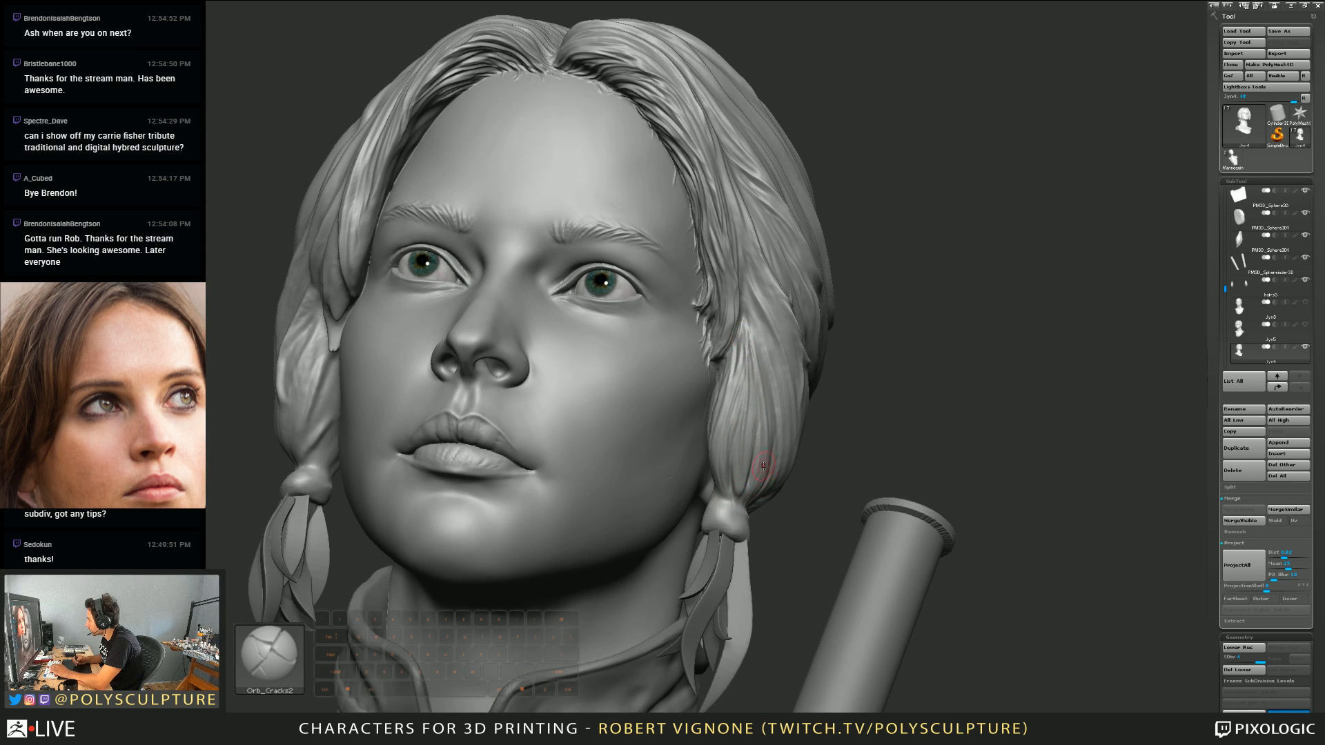
# Step: Raise strands from the left temple down to the side lock's tie with Orb_Cracks2, redoing one misplaced stroke
pyautogui.moveTo(765, 455); pyautogui.dragTo(677, 436, button='right')
pyautogui.moveTo(788, 445); pyautogui.dragTo(734, 438, button='right')
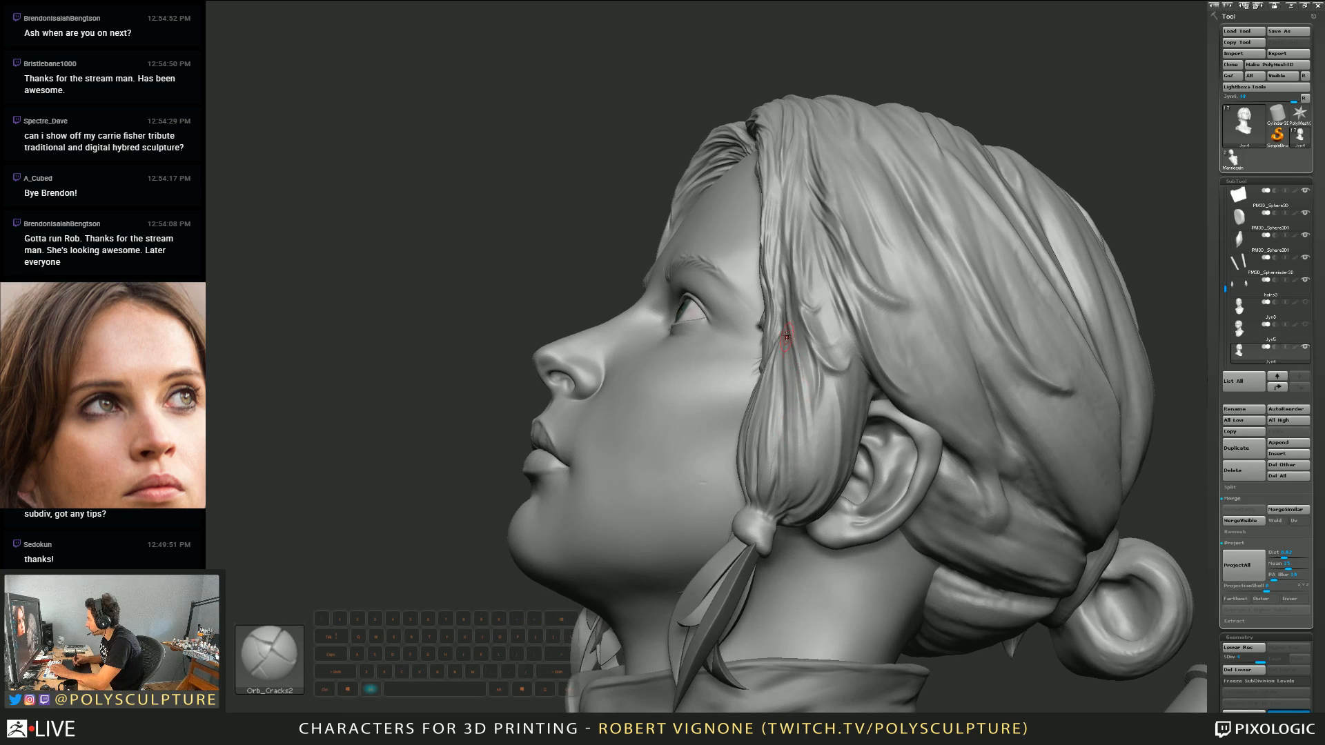
pyautogui.keyDown('alt'); pyautogui.moveTo(788, 340); pyautogui.dragTo(799, 464); pyautogui.keyUp('alt')
pyautogui.moveTo(810, 507); pyautogui.dragTo(868, 502, button='right')
pyautogui.moveTo(787, 331)
pyautogui.keyDown('alt'); pyautogui.mouseDown()
pyautogui.moveTo(791, 457)
pyautogui.moveTo(779, 436)
pyautogui.moveTo(794, 467)
pyautogui.mouseUp(); pyautogui.keyUp('alt')
pyautogui.hotkey('ctrl', 'z')
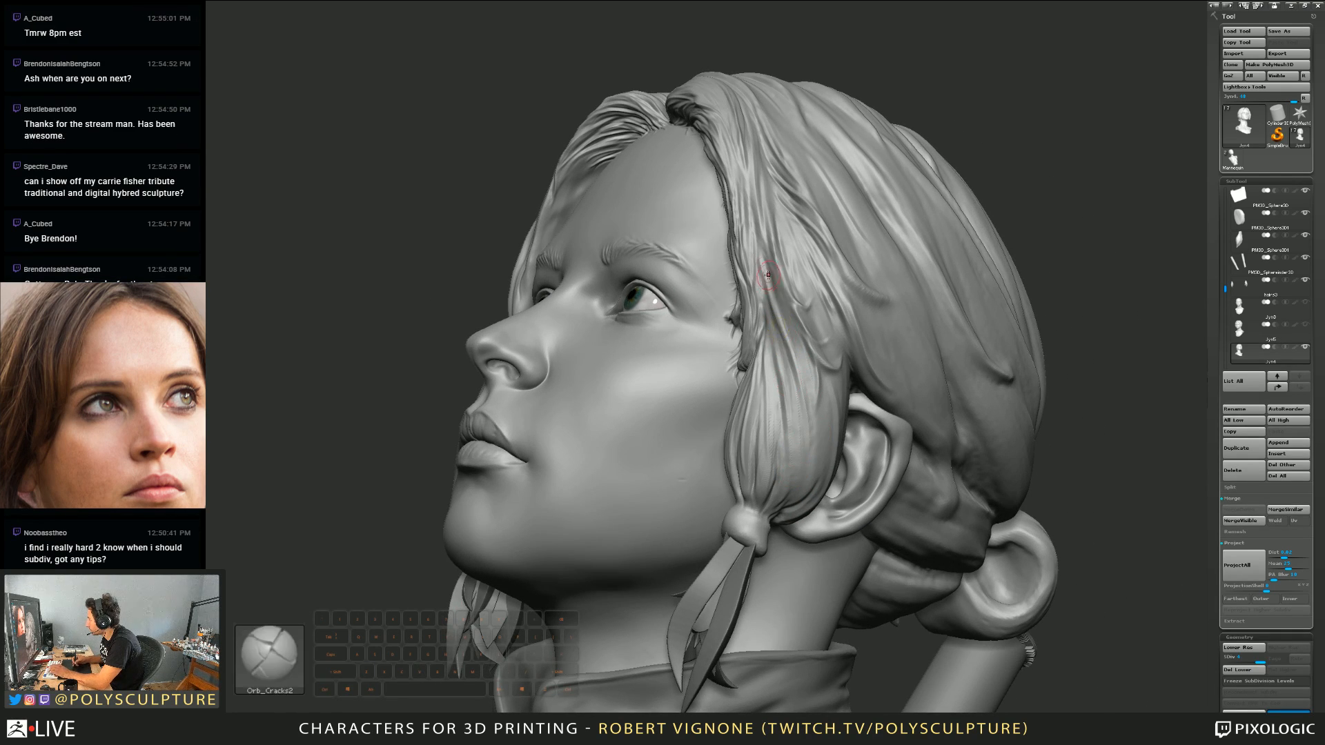
pyautogui.moveTo(759, 256)
pyautogui.keyDown('alt'); pyautogui.mouseDown()
pyautogui.moveTo(781, 334)
pyautogui.moveTo(781, 469)
pyautogui.mouseUp(); pyautogui.keyUp('alt')
pyautogui.moveTo(798, 404); pyautogui.dragTo(818, 427, button='right')
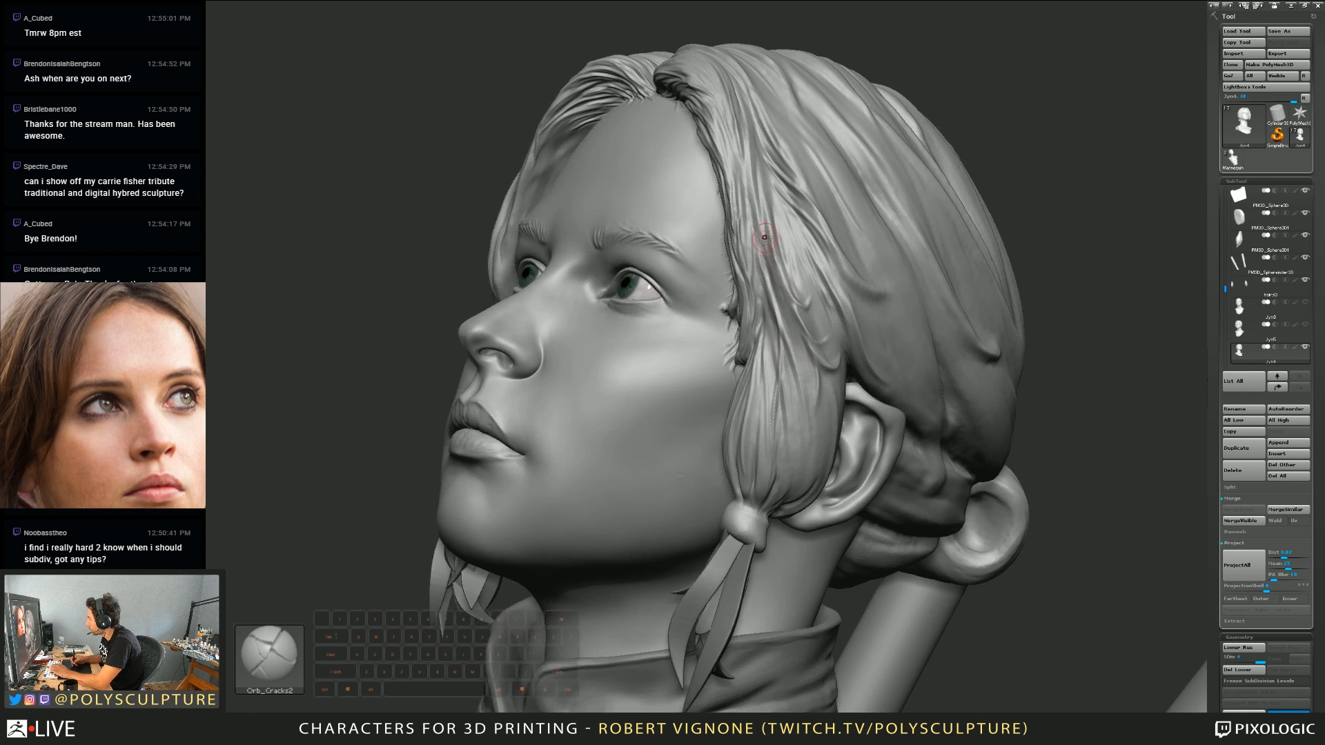
# Step: Raise flowing strands from the hair above the left temple into the side lock in front of the ear with Orb_Cracks2
pyautogui.moveTo(756, 171)
pyautogui.keyDown('alt'); pyautogui.mouseDown()
pyautogui.moveTo(768, 300)
pyautogui.moveTo(786, 331)
pyautogui.mouseUp(); pyautogui.keyUp('alt')
pyautogui.moveTo(786, 324); pyautogui.dragTo(806, 302, button='right')
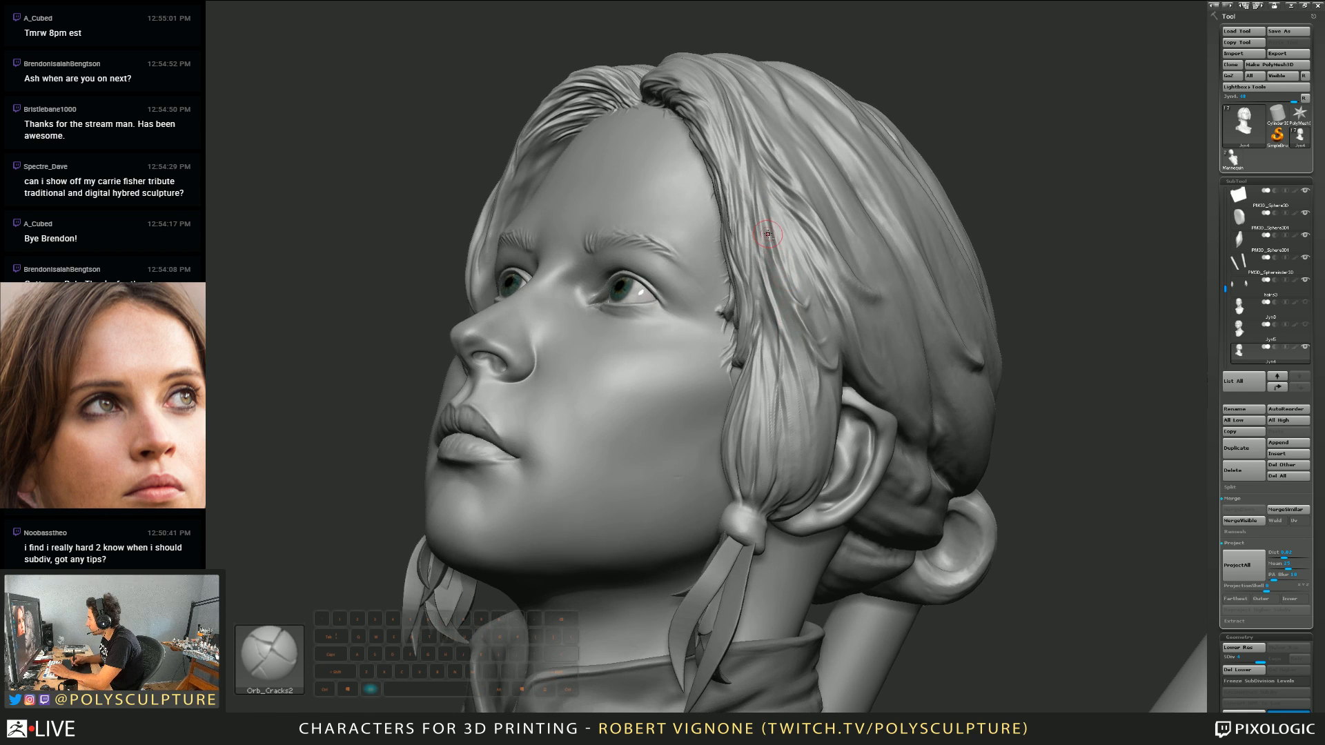
pyautogui.keyDown('alt'); pyautogui.moveTo(767, 232); pyautogui.dragTo(814, 397); pyautogui.keyUp('alt')
pyautogui.moveTo(829, 461); pyautogui.dragTo(787, 331, button='right')
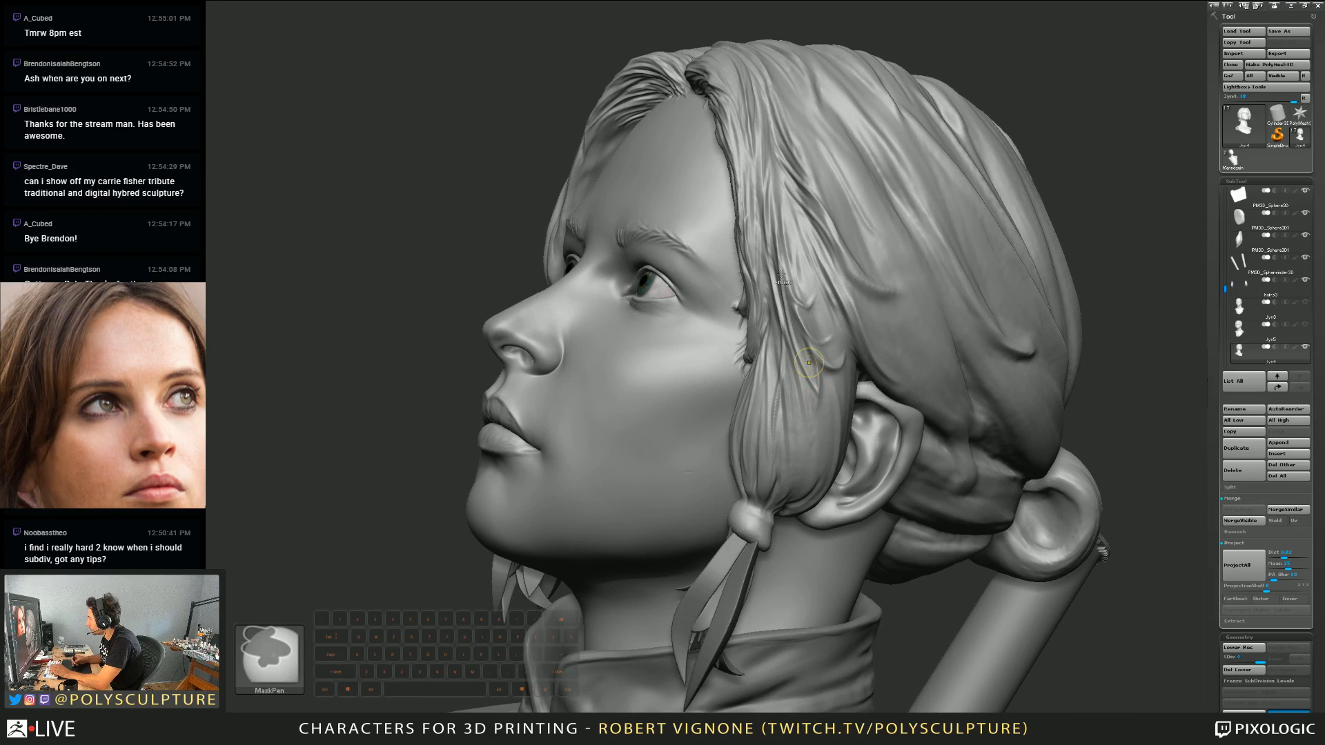
pyautogui.keyDown('alt'); pyautogui.moveTo(779, 249); pyautogui.dragTo(817, 413); pyautogui.keyUp('alt')
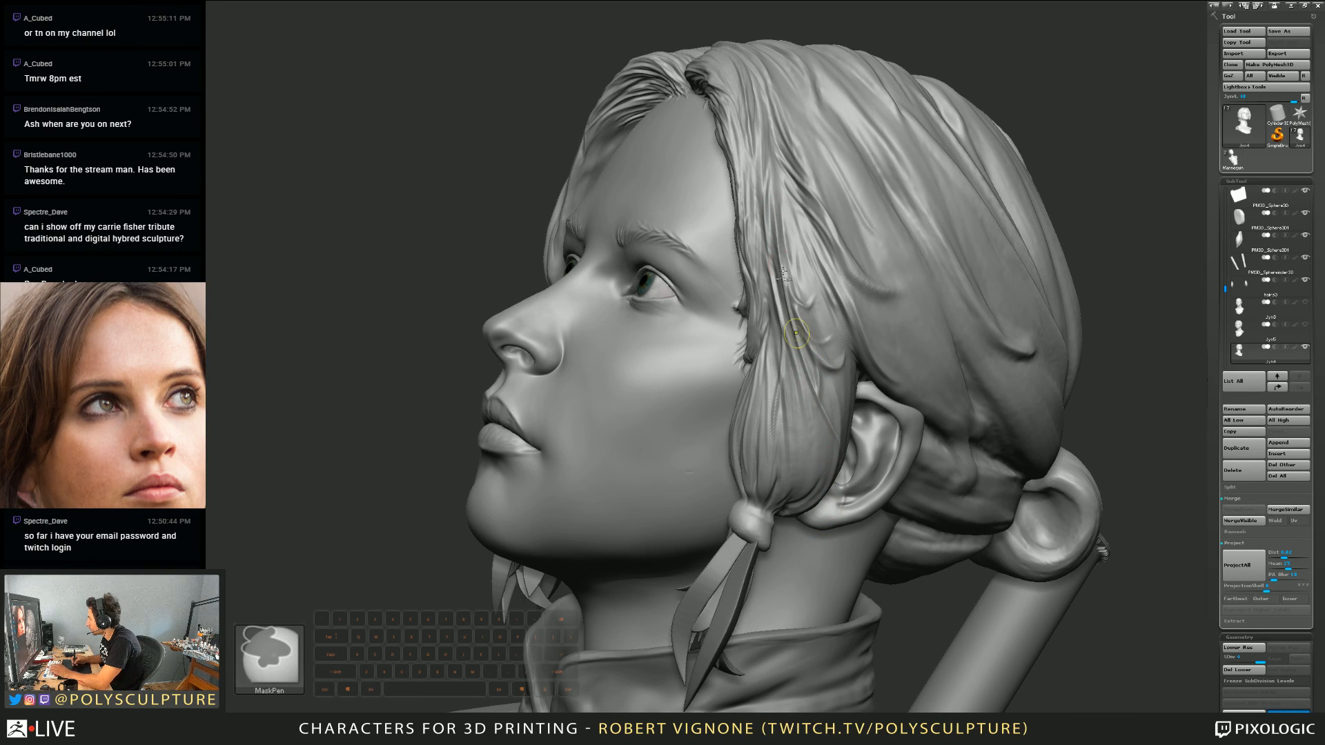
pyautogui.hotkey('ctrl', 'z')
pyautogui.keyDown('alt'); pyautogui.moveTo(774, 240); pyautogui.dragTo(809, 482); pyautogui.keyUp('alt')
pyautogui.moveTo(804, 434)
pyautogui.mouseDown(button='right')
pyautogui.moveTo(802, 385)
pyautogui.moveTo(807, 442)
pyautogui.moveTo(765, 387)
pyautogui.mouseUp(button='right')
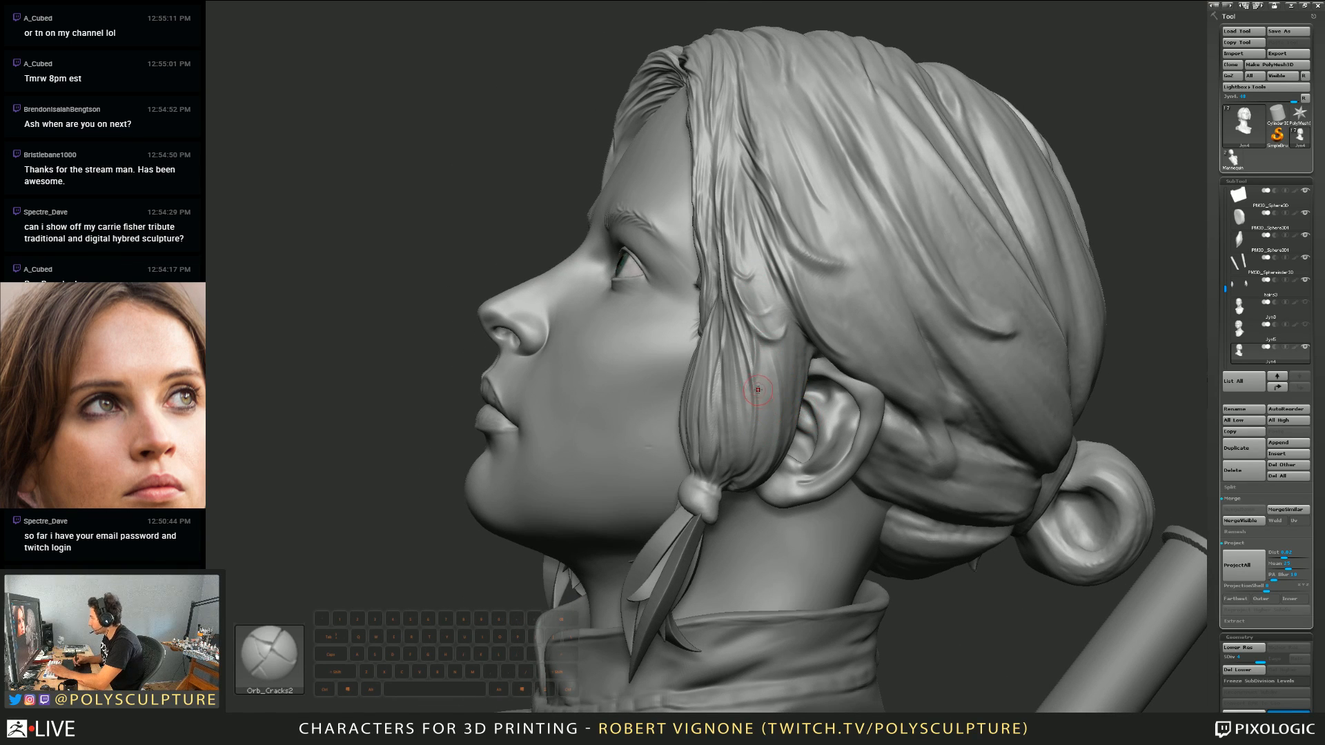
# Step: Flatten the raised strands of the left side lock with TrimDynamic
pyautogui.press('b')
pyautogui.press('t')
pyautogui.press('d')
pyautogui.moveTo(738, 429); pyautogui.dragTo(799, 412, button='right')
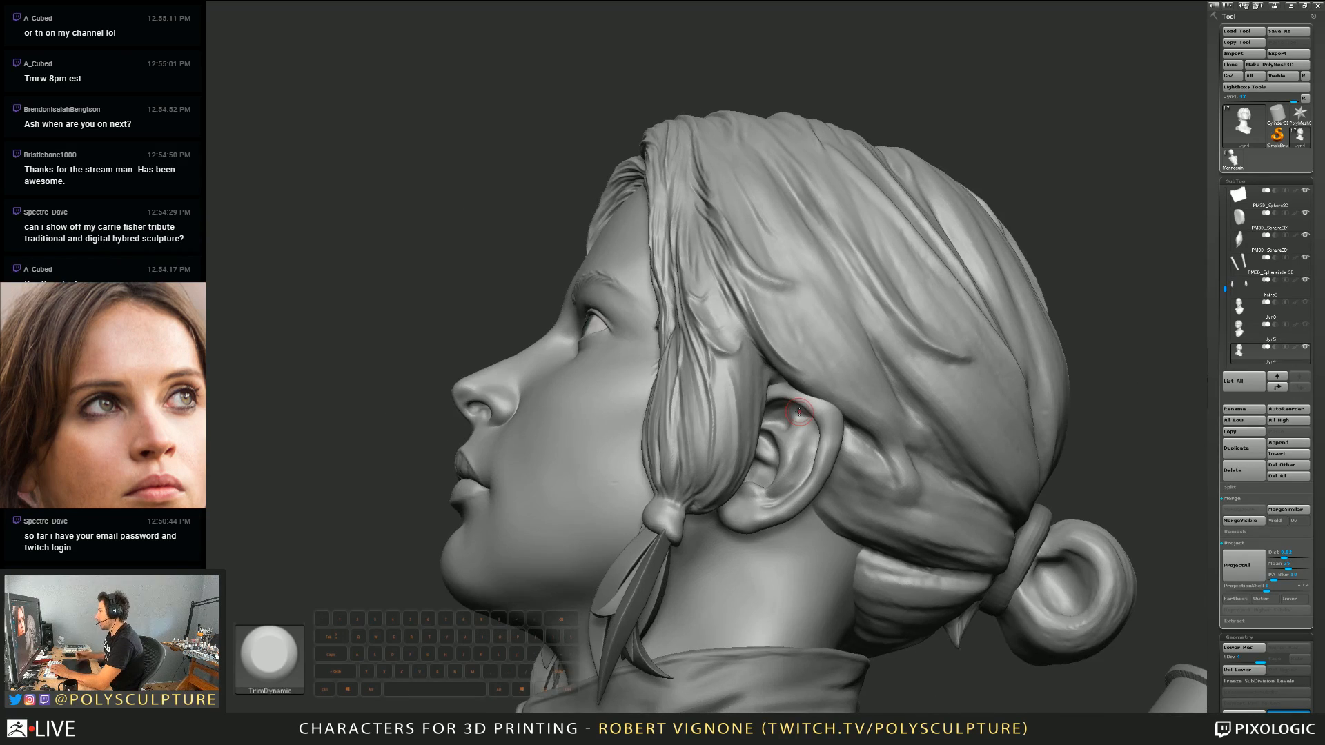
pyautogui.moveTo(769, 319); pyautogui.dragTo(879, 300, button='right')
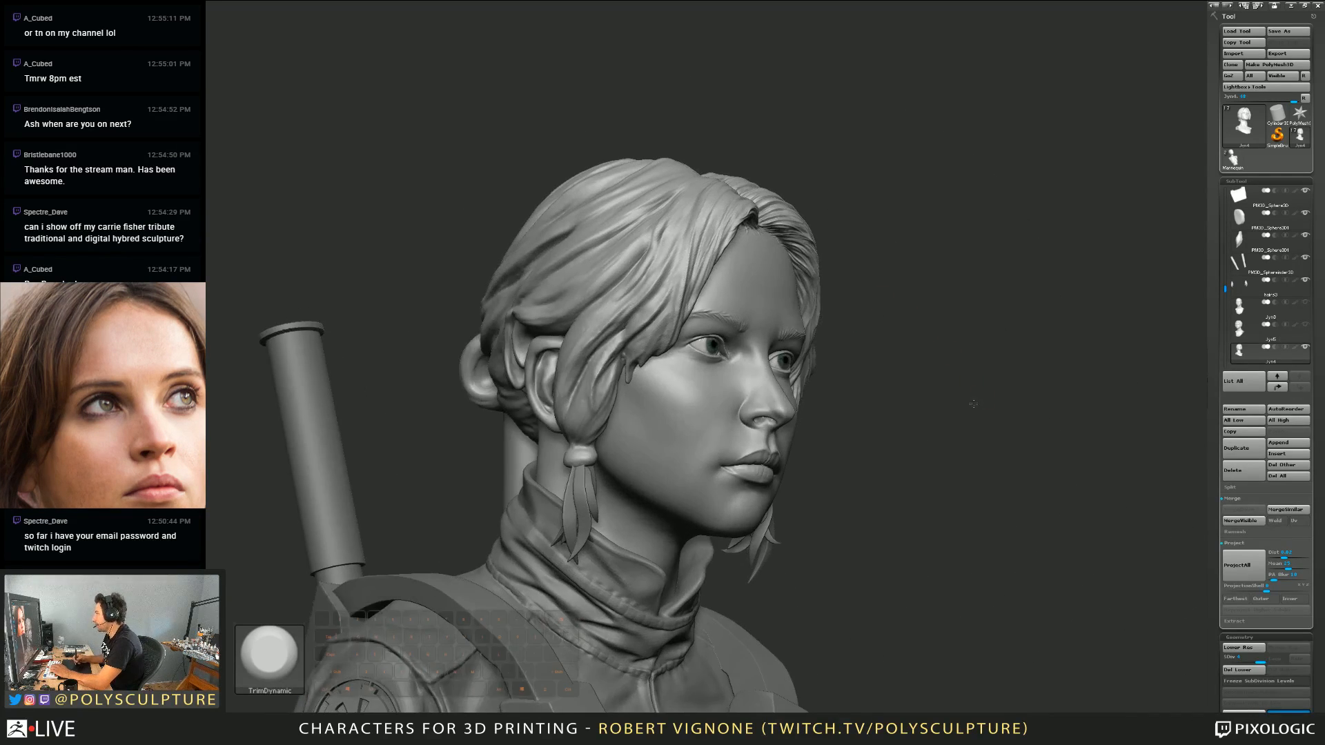
# Step: Build up the front hair along the forehead hairline beside the parting with ClayBuildup and flatten it with TrimDynamic
pyautogui.moveTo(975, 405)
pyautogui.mouseDown(button='right')
pyautogui.moveTo(956, 399)
pyautogui.moveTo(952, 372)
pyautogui.moveTo(886, 396)
pyautogui.moveTo(793, 332)
pyautogui.mouseUp(button='right')
pyautogui.moveTo(703, 318)
pyautogui.keyDown('alt'); pyautogui.mouseDown(button='right')
pyautogui.moveTo(777, 382)
pyautogui.moveTo(766, 432)
pyautogui.moveTo(838, 542)
pyautogui.moveTo(855, 500)
pyautogui.mouseUp(button='right'); pyautogui.keyUp('alt')
pyautogui.click(394, 724)
pyautogui.moveTo(489, 630); pyautogui.dragTo(777, 402, button='right')
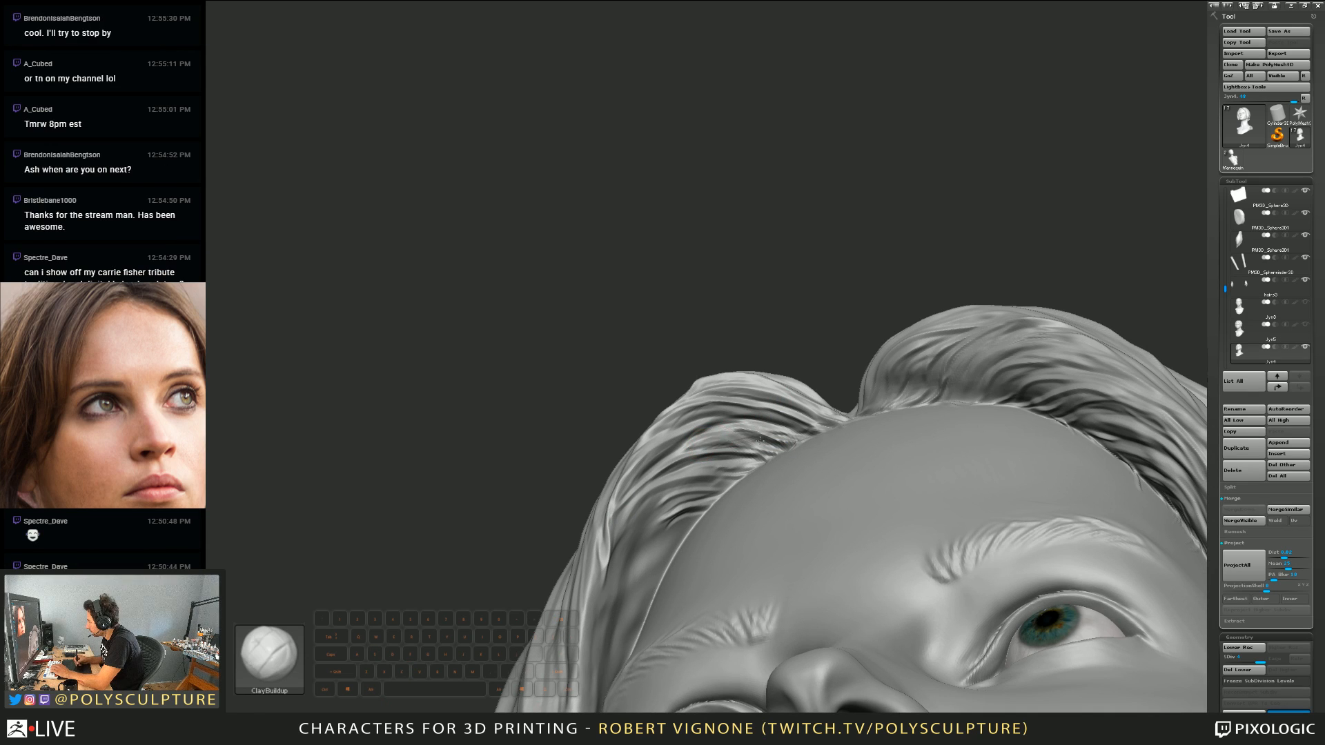
pyautogui.press('2')
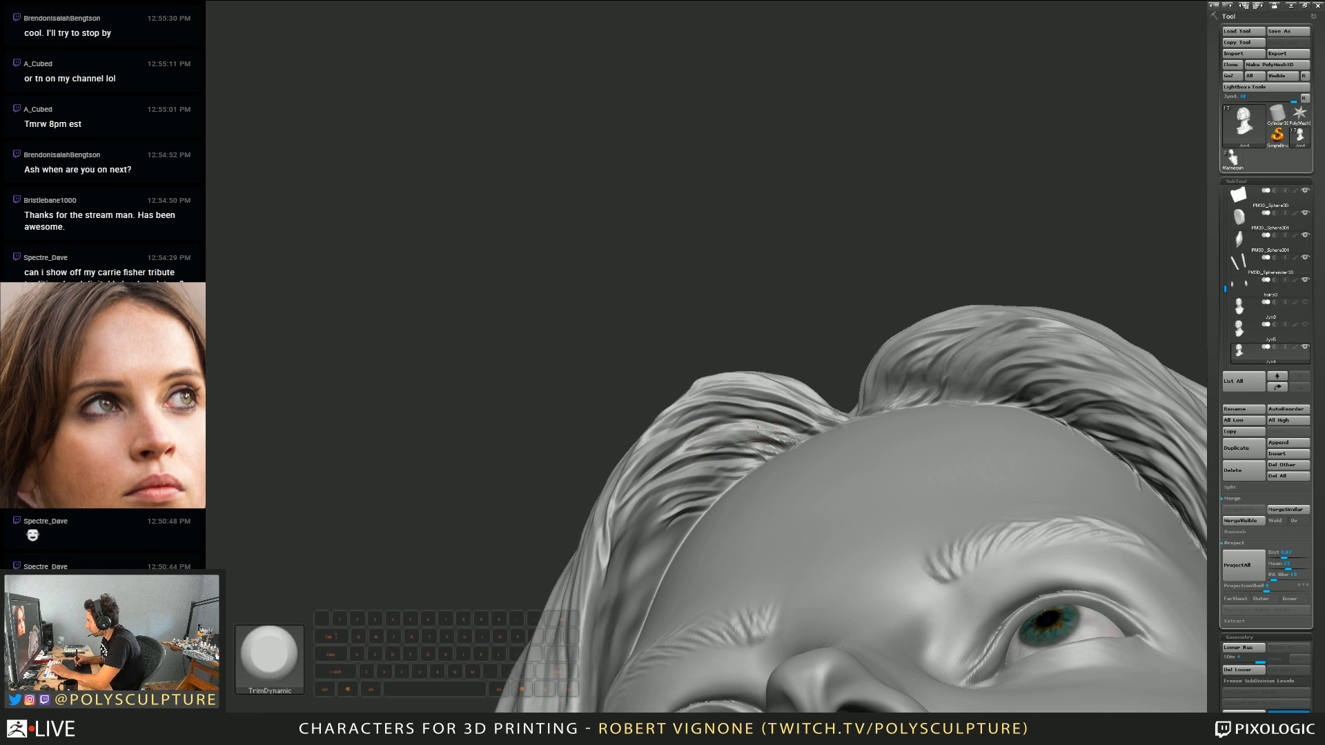
pyautogui.moveTo(703, 436)
pyautogui.mouseDown(button='right')
pyautogui.moveTo(731, 536)
pyautogui.moveTo(775, 467)
pyautogui.moveTo(732, 460)
pyautogui.moveTo(723, 435)
pyautogui.moveTo(752, 376)
pyautogui.mouseUp(button='right')
pyautogui.moveTo(752, 376)
pyautogui.mouseDown(button='right')
pyautogui.moveTo(835, 373)
pyautogui.moveTo(778, 475)
pyautogui.moveTo(703, 435)
pyautogui.moveTo(762, 420)
pyautogui.moveTo(793, 434)
pyautogui.mouseUp(button='right')
pyautogui.moveTo(794, 435)
pyautogui.keyDown('ctrl'); pyautogui.mouseDown(button='right')
pyautogui.moveTo(813, 473)
pyautogui.moveTo(815, 434)
pyautogui.moveTo(752, 465)
pyautogui.mouseUp(button='right'); pyautogui.keyUp('ctrl')
# Step: Adjust the front hair where the parting meets the forehead with the Move and Standard brushes
pyautogui.press('b')
pyautogui.press('m')
pyautogui.press('v')
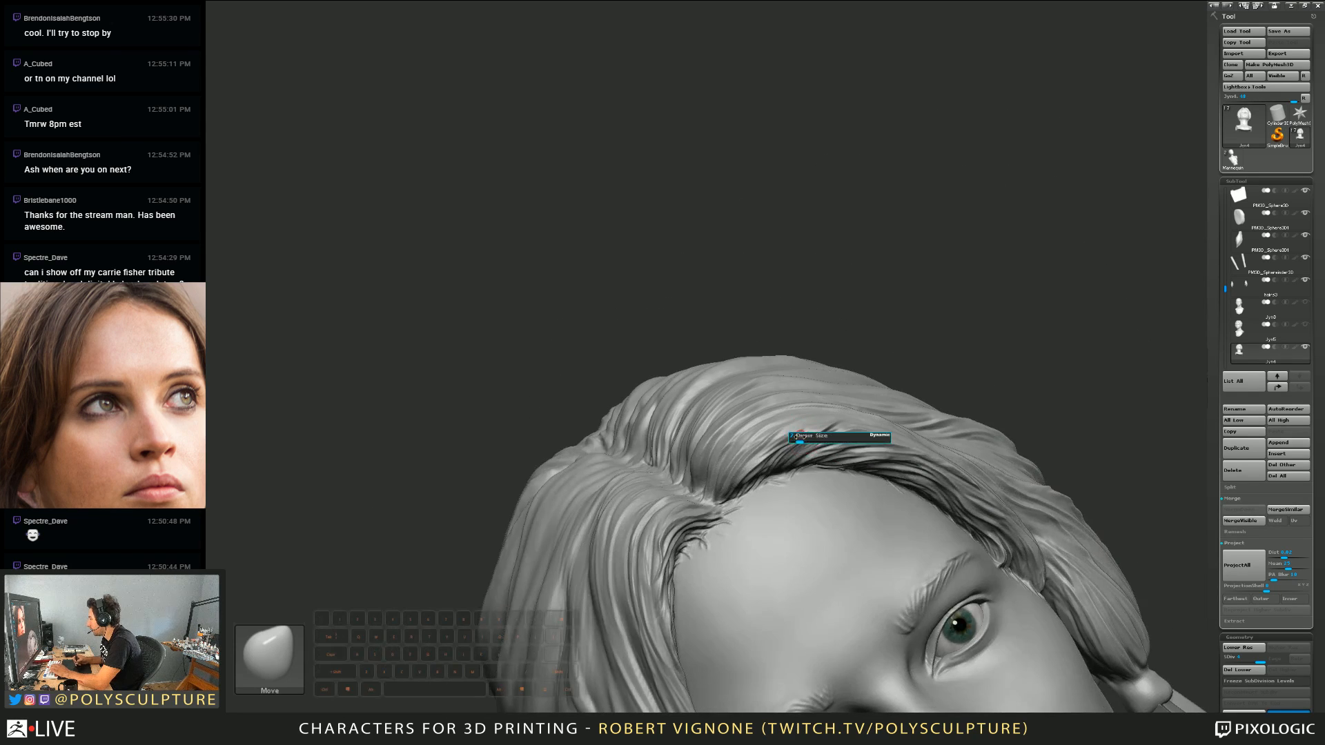
pyautogui.press('b')
pyautogui.press('s')
pyautogui.press('t')
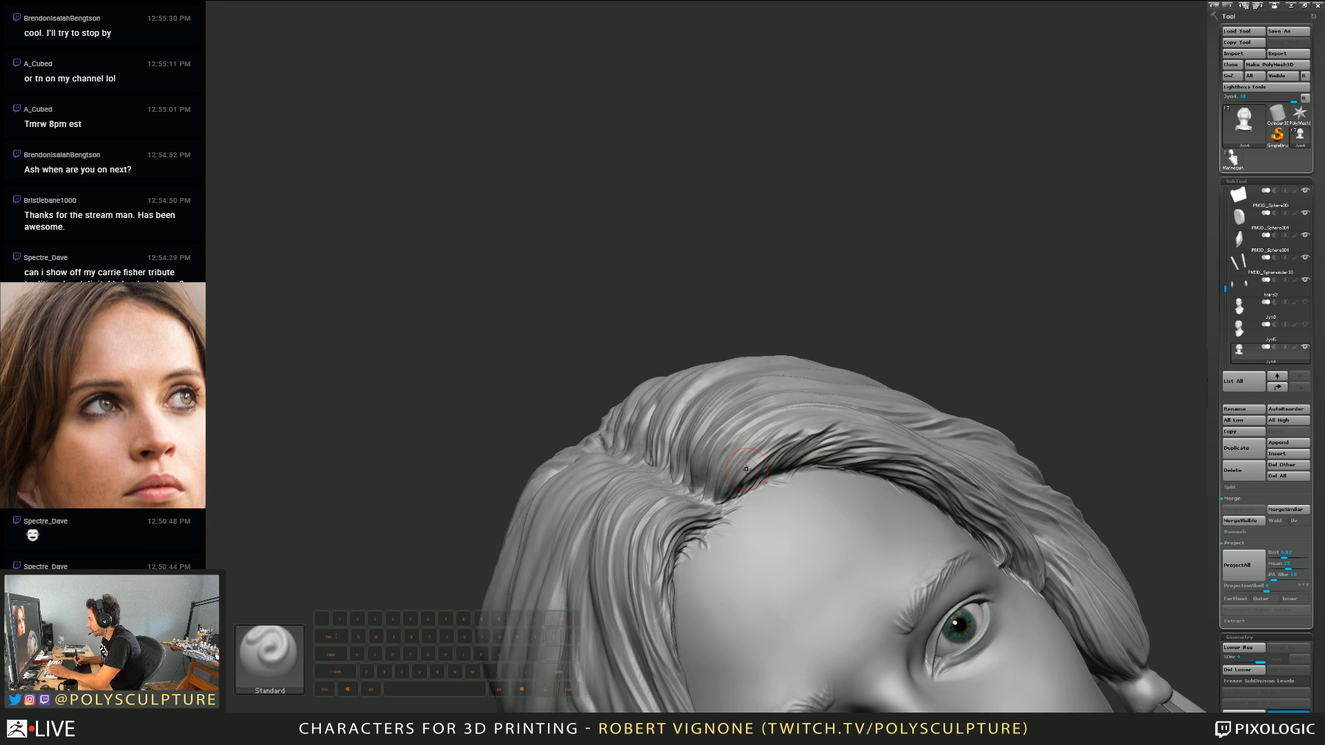
# Step: Switch to the ClayBuildup brush with a smaller draw size for the front hair beside the parting
pyautogui.press('s')
pyautogui.press('b')
pyautogui.press('c')
pyautogui.press('b')
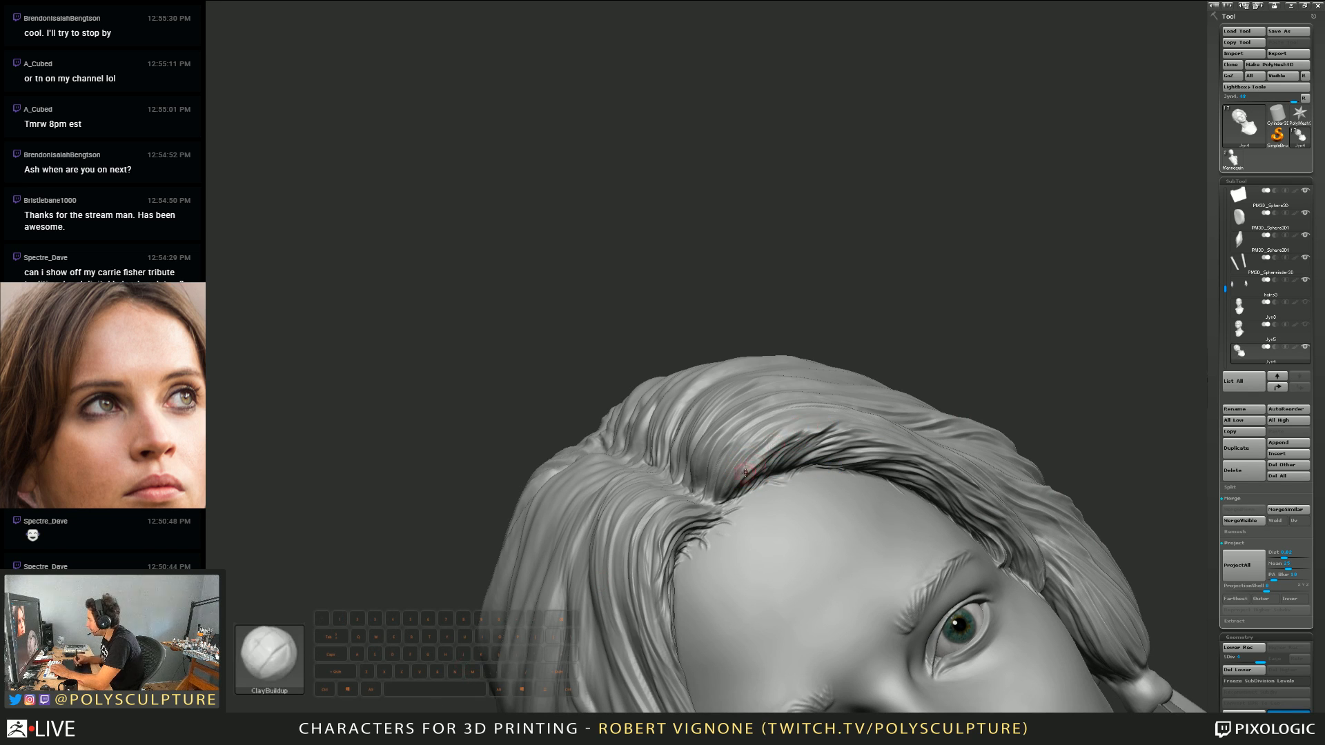
# Step: Examine the parting from above, then the hairline, side locks and overall hair silhouette from both sides of the bust
pyautogui.moveTo(830, 425)
pyautogui.mouseDown(button='right')
pyautogui.moveTo(755, 461)
pyautogui.moveTo(755, 440)
pyautogui.moveTo(714, 478)
pyautogui.mouseUp(button='right')
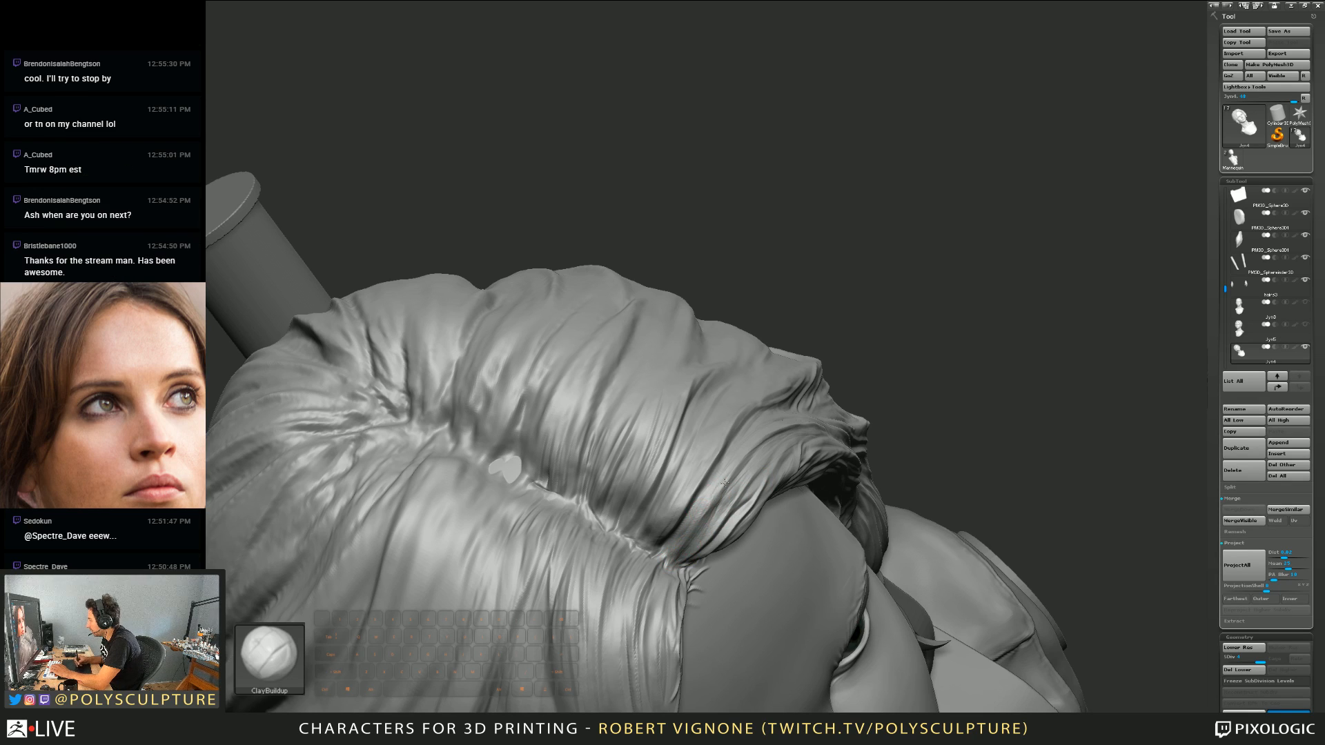
pyautogui.keyDown('alt'); pyautogui.moveTo(710, 519); pyautogui.dragTo(839, 401, button='right'); pyautogui.keyUp('alt')
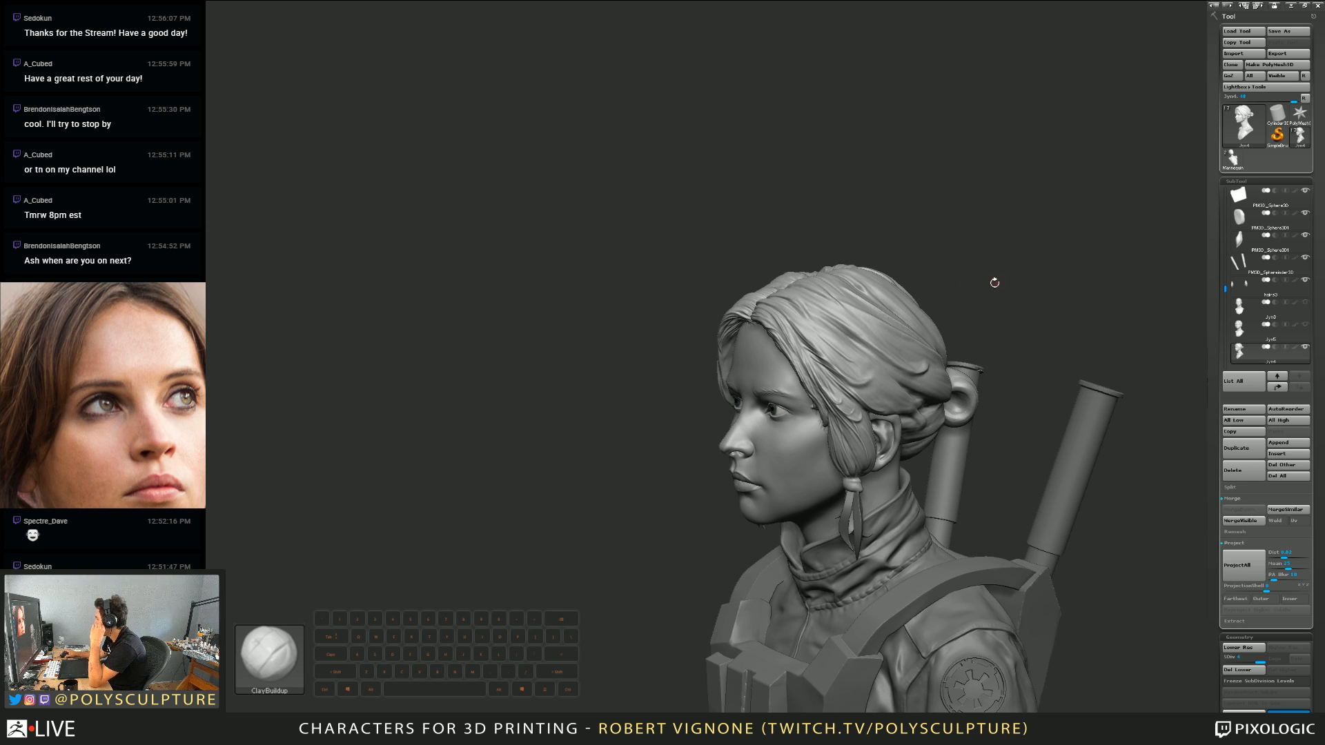
pyautogui.moveTo(1017, 275); pyautogui.dragTo(1006, 273)
pyautogui.moveTo(455, 486)
pyautogui.mouseDown()
pyautogui.moveTo(455, 502)
pyautogui.moveTo(464, 495)
pyautogui.mouseUp()
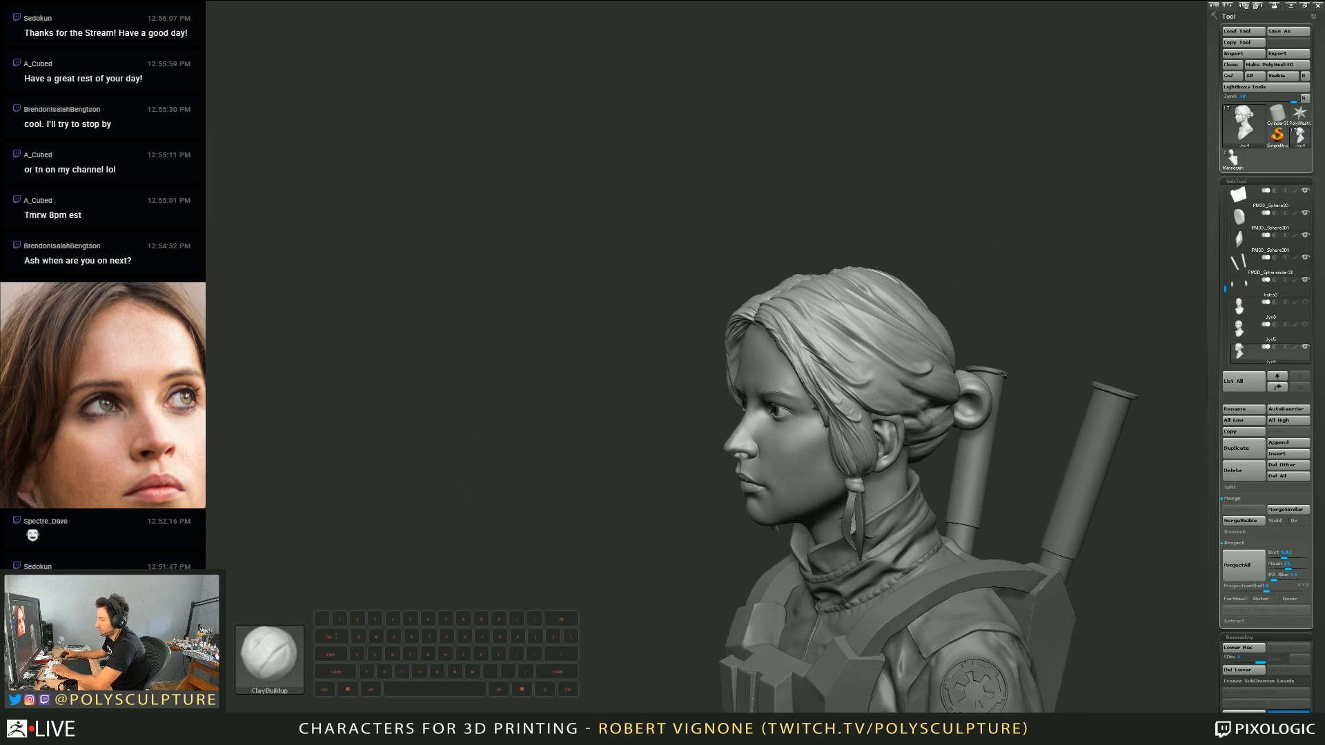
pyautogui.moveTo(368, 610); pyautogui.dragTo(373, 600)
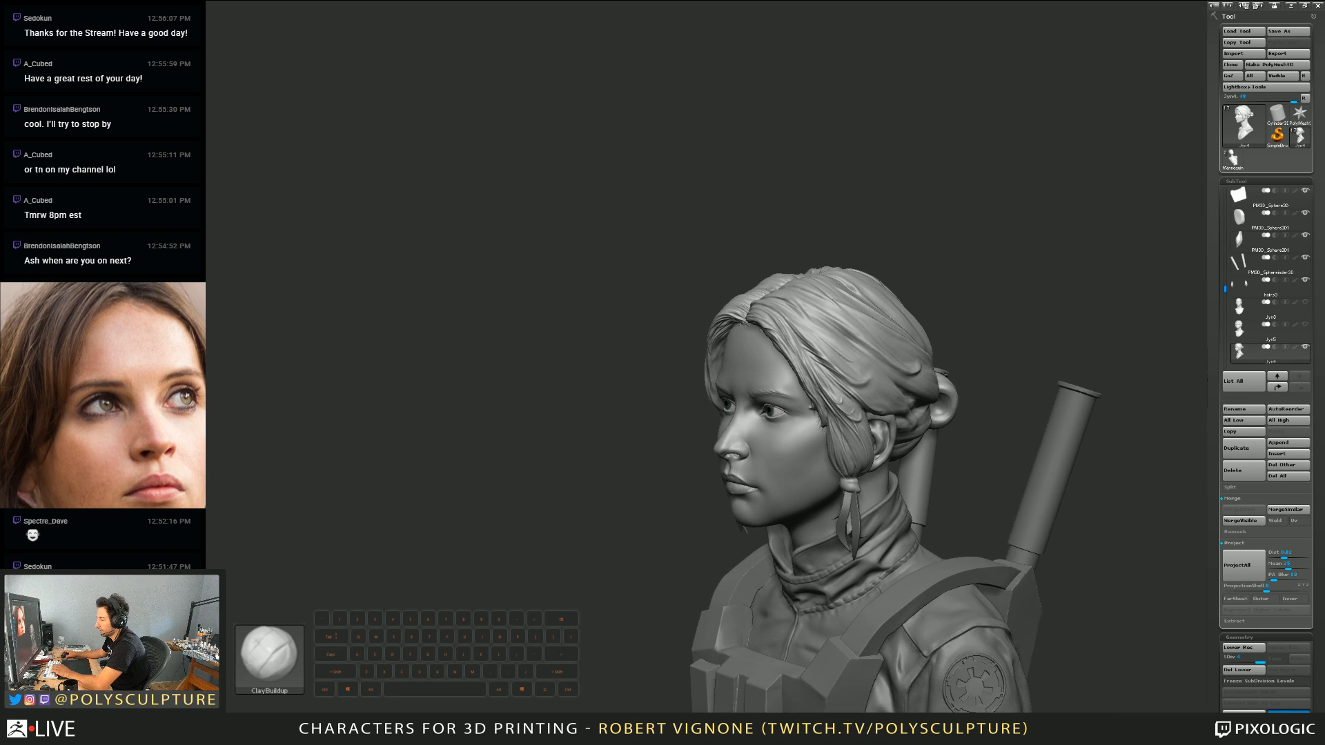
pyautogui.moveTo(475, 545); pyautogui.dragTo(609, 520)
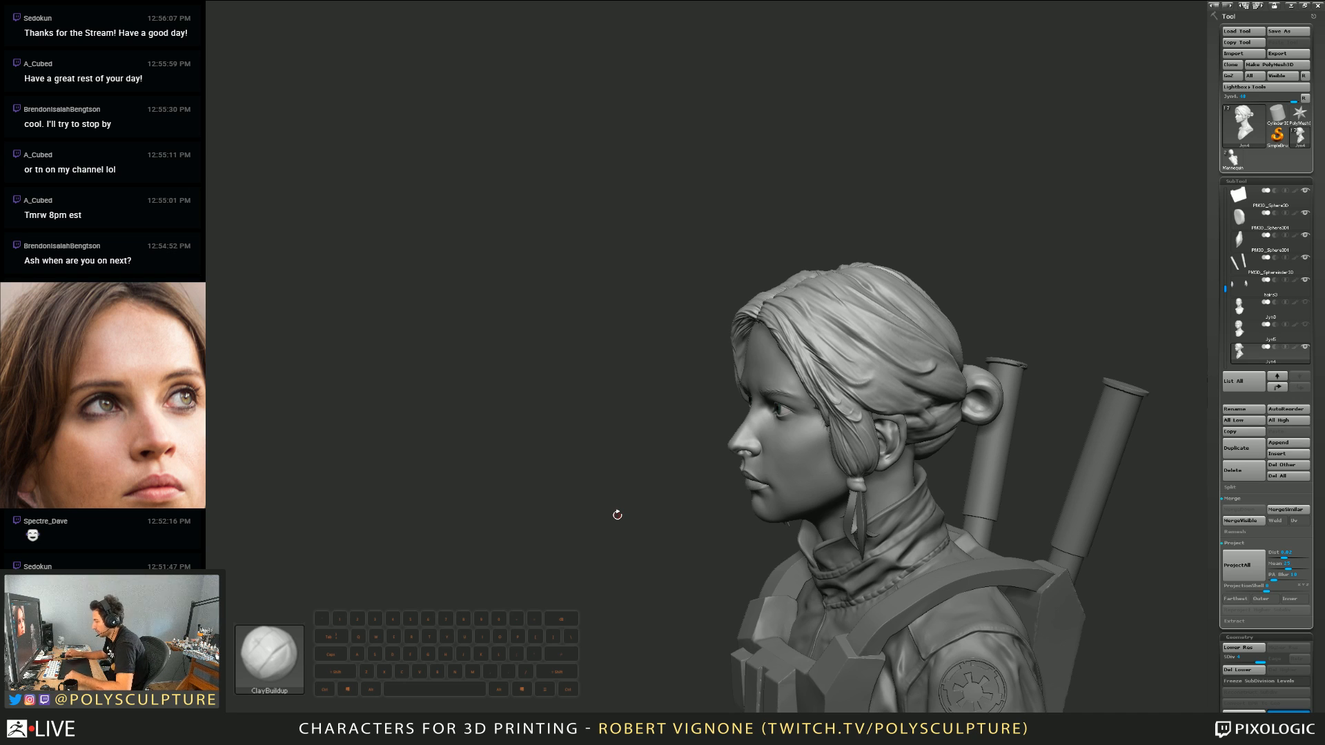
pyautogui.moveTo(616, 515); pyautogui.dragTo(658, 514)
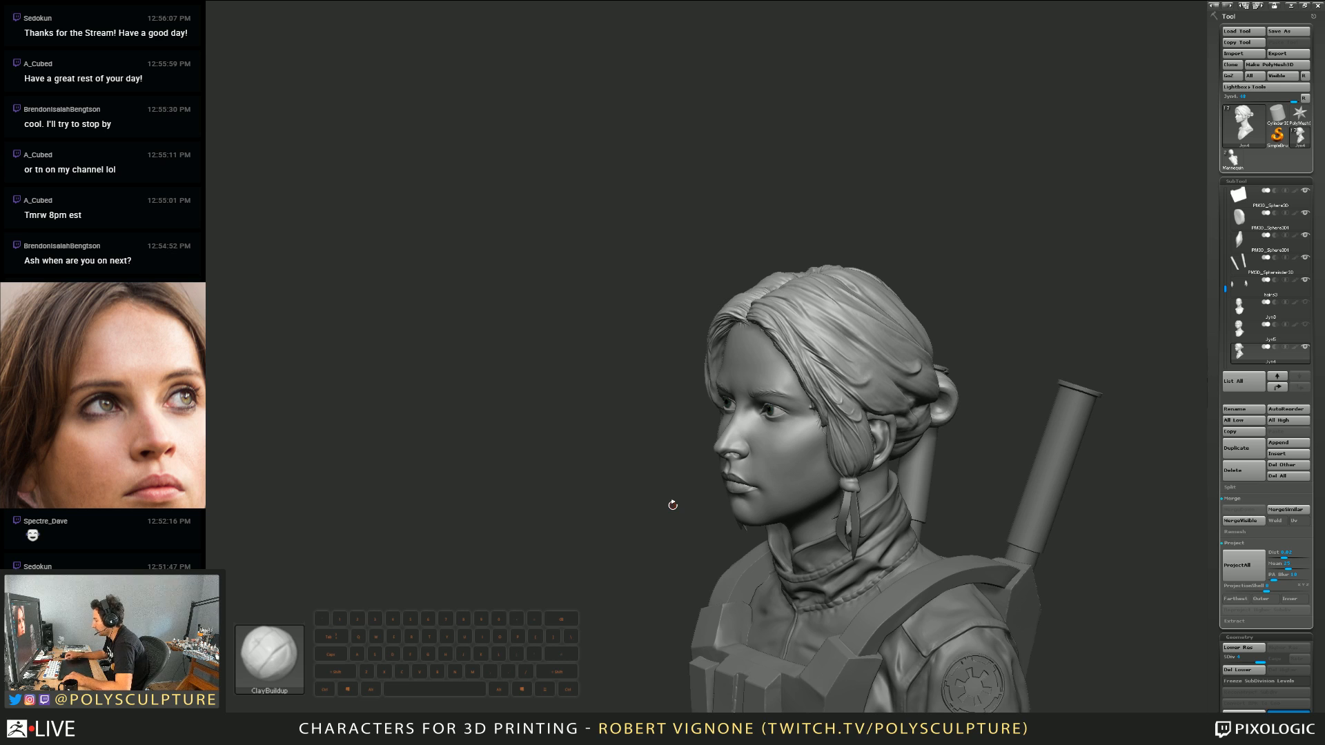
pyautogui.moveTo(668, 488); pyautogui.dragTo(658, 482)
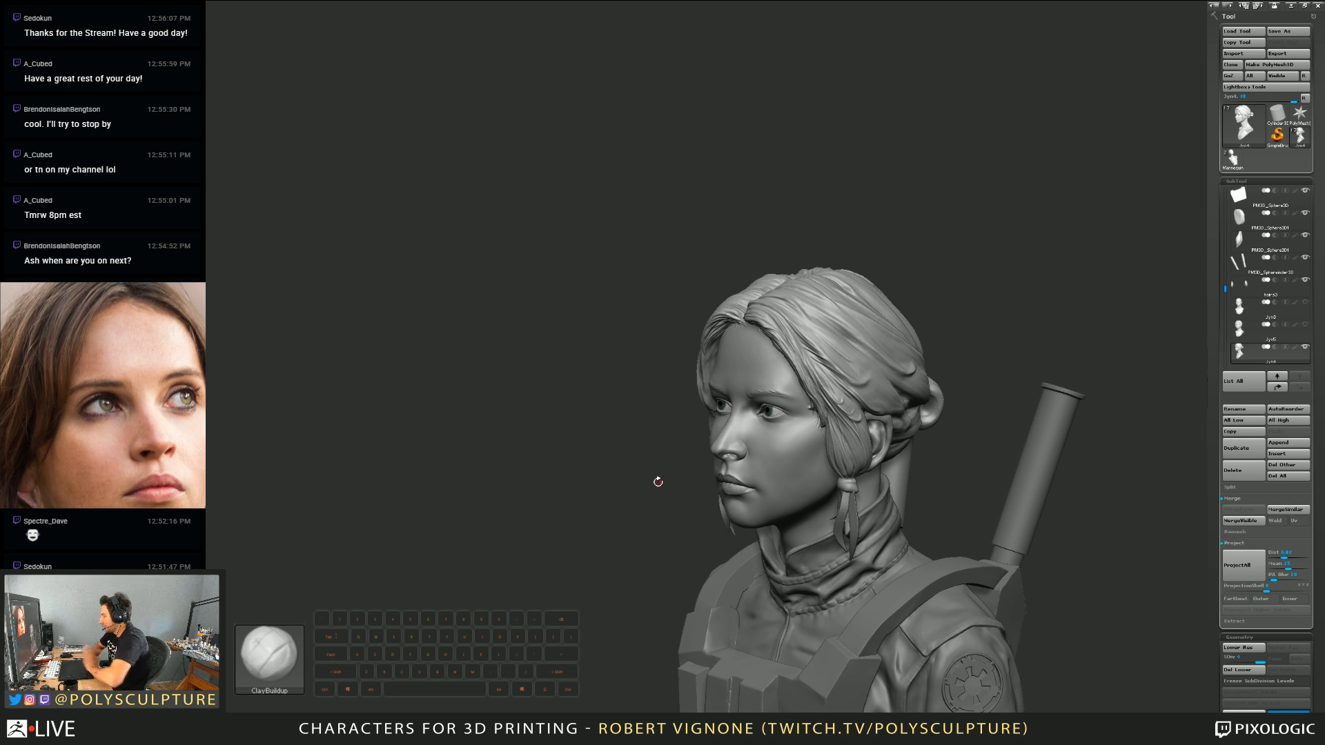
pyautogui.moveTo(573, 472); pyautogui.dragTo(613, 429)
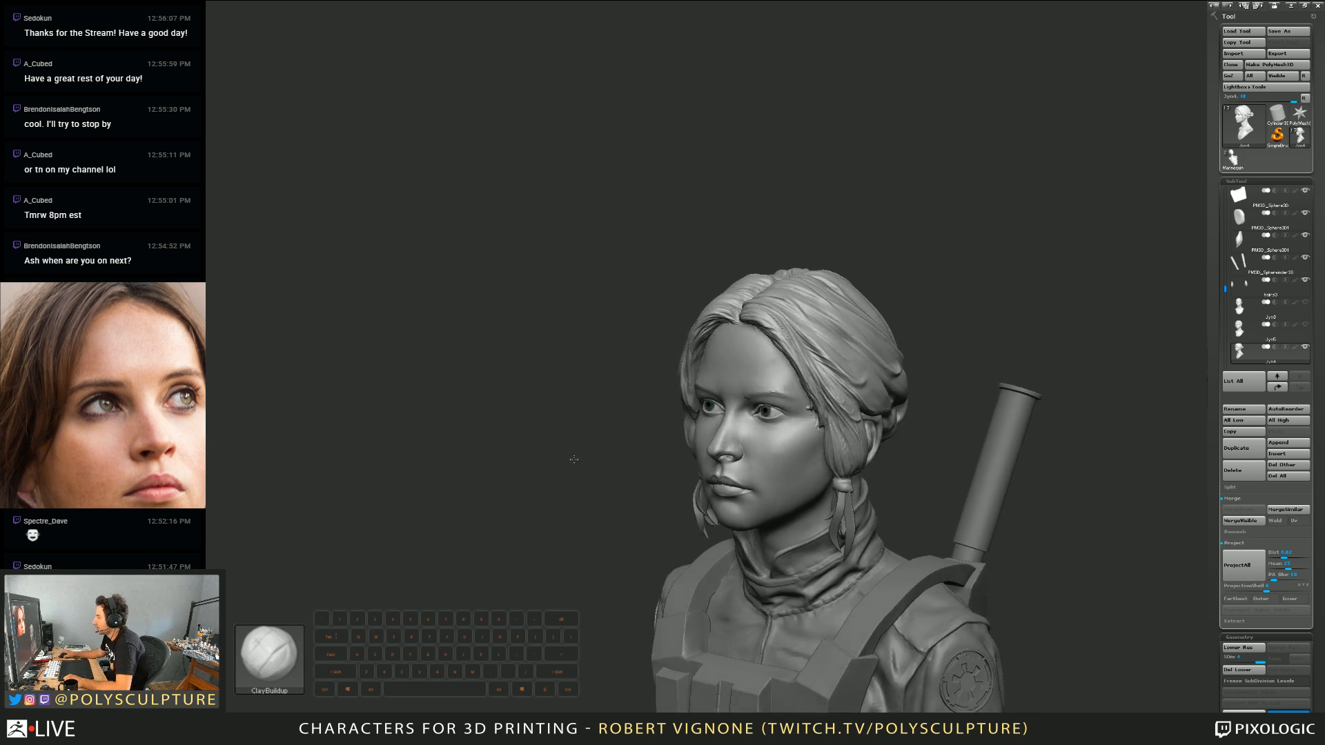
pyautogui.moveTo(922, 282)
pyautogui.mouseDown()
pyautogui.moveTo(996, 275)
pyautogui.moveTo(1016, 296)
pyautogui.moveTo(997, 334)
pyautogui.mouseUp()
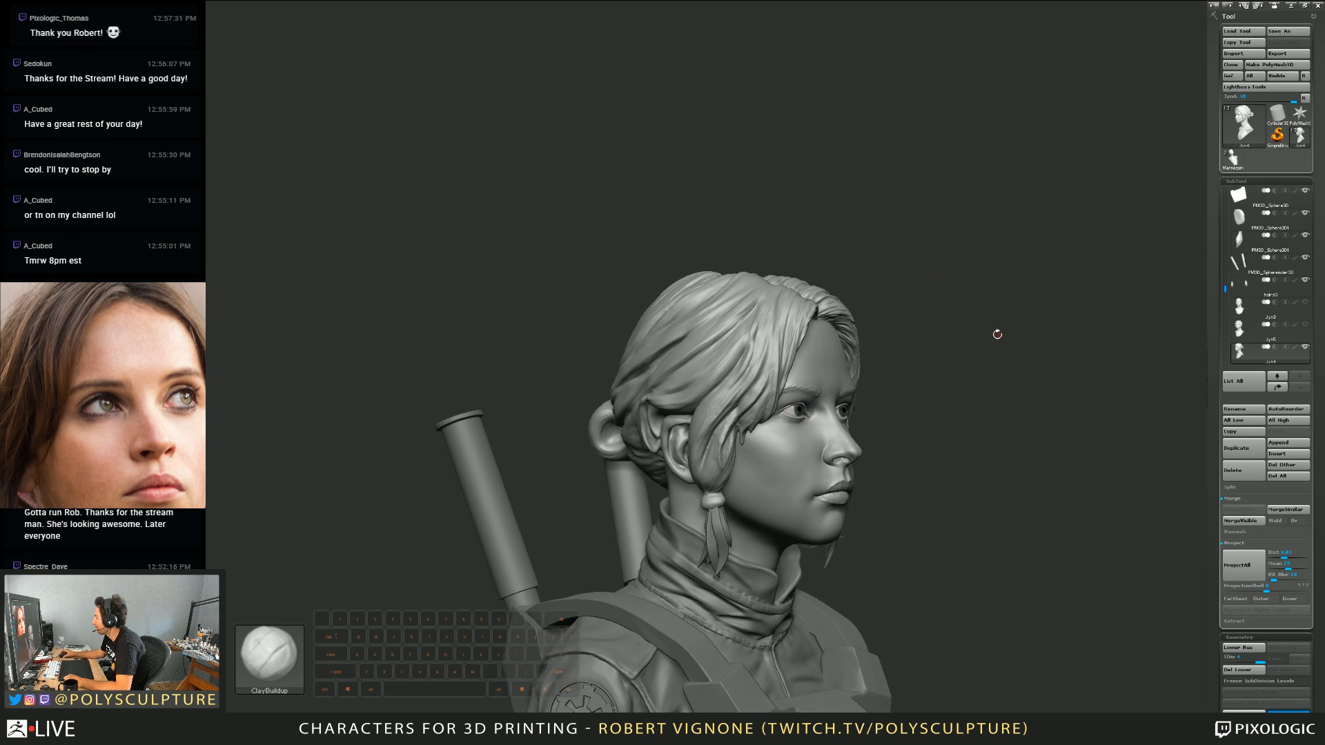
pyautogui.moveTo(952, 512); pyautogui.dragTo(919, 517)
pyautogui.moveTo(1007, 474); pyautogui.dragTo(999, 473)
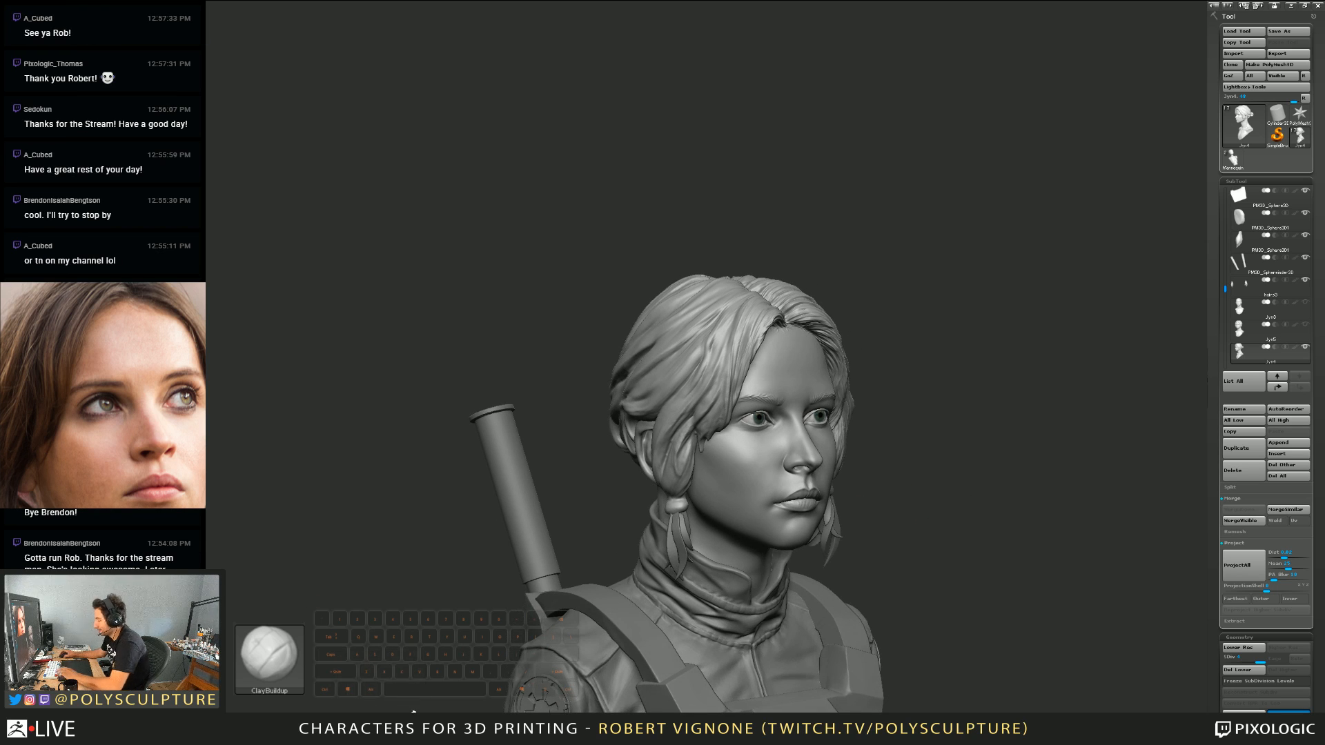